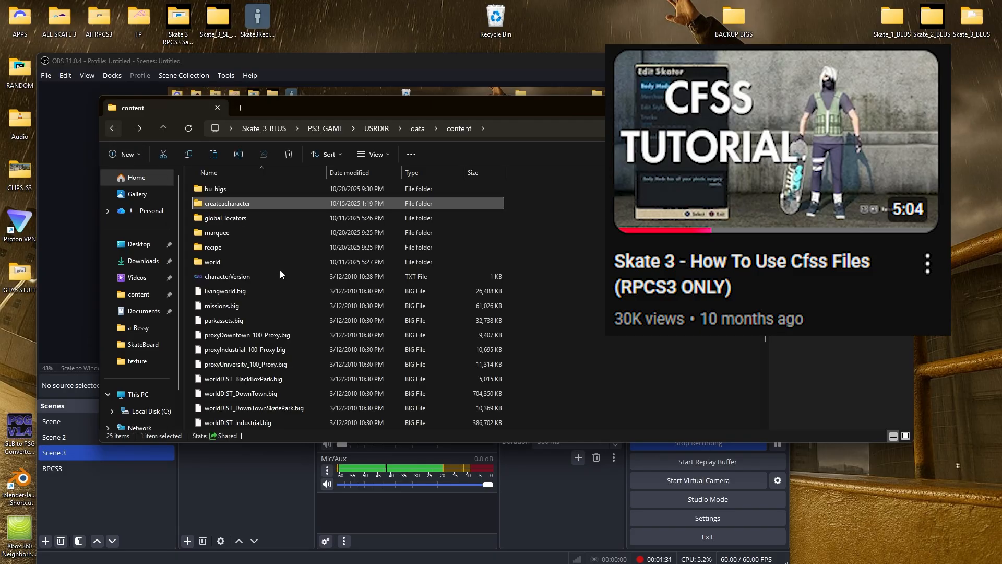
Look through the createacharacter, marquee and bu_bigs folders inside the Skate 3 content folder
double_click(268, 203)
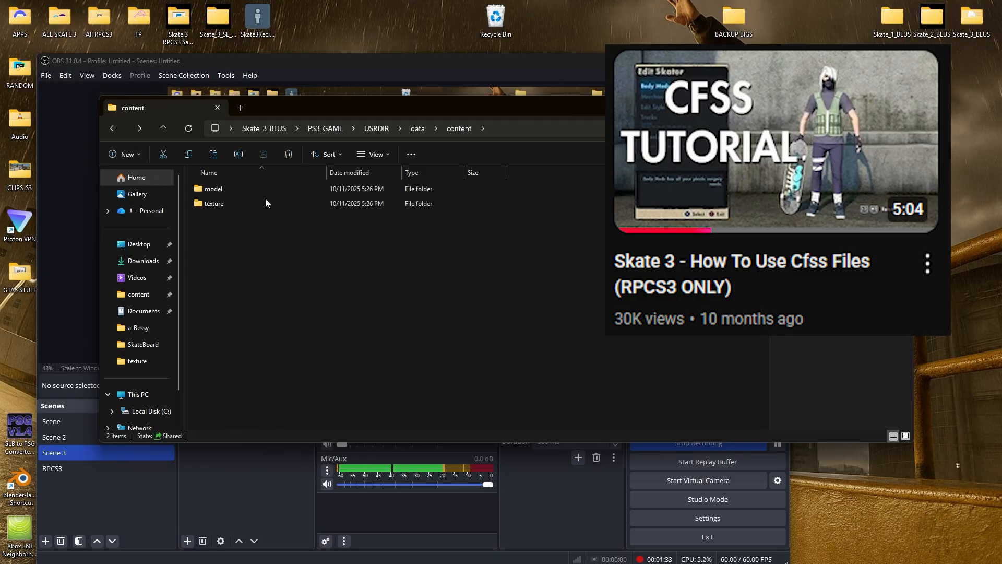
click(118, 129)
double_click(268, 231)
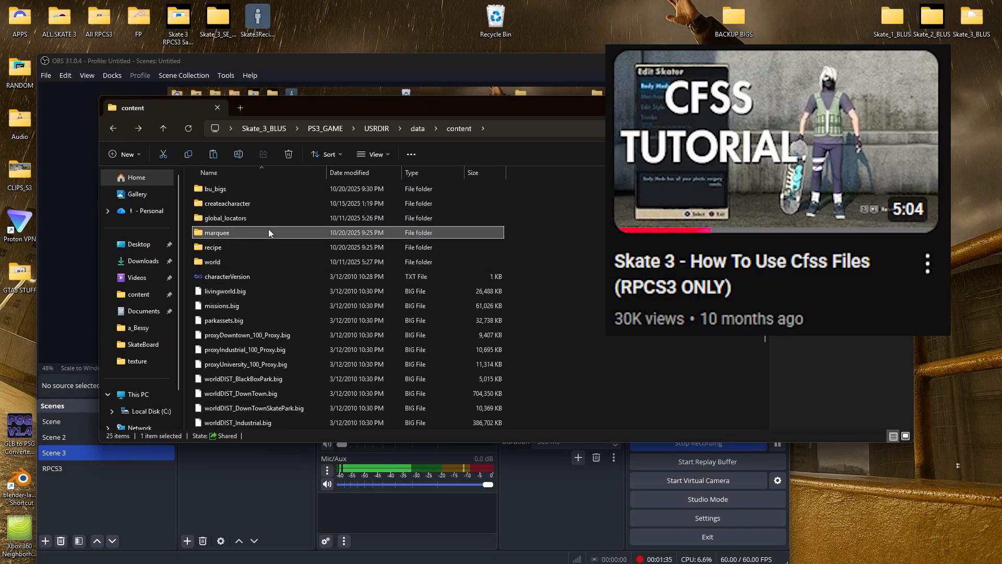
click(111, 129)
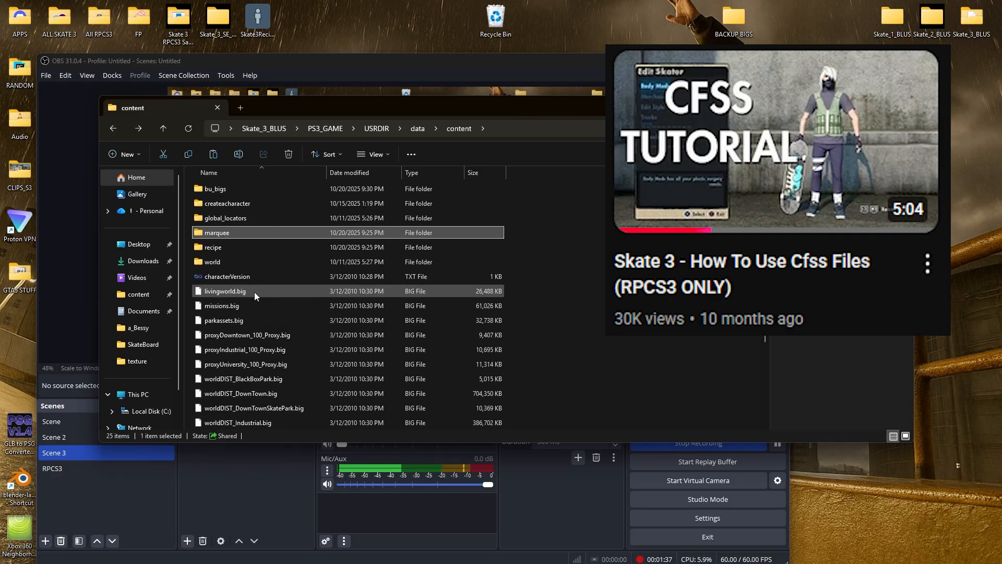
double_click(239, 188)
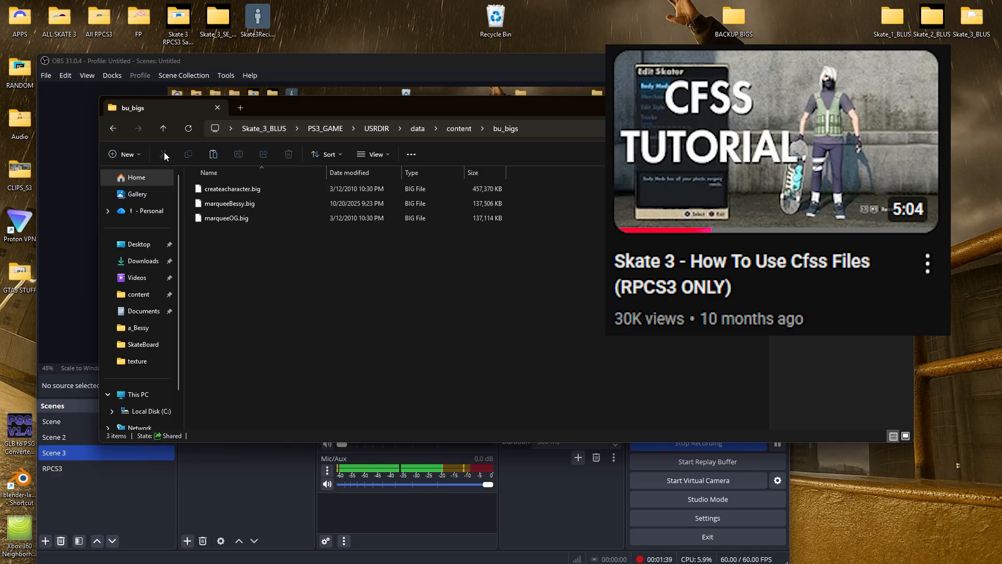
click(114, 129)
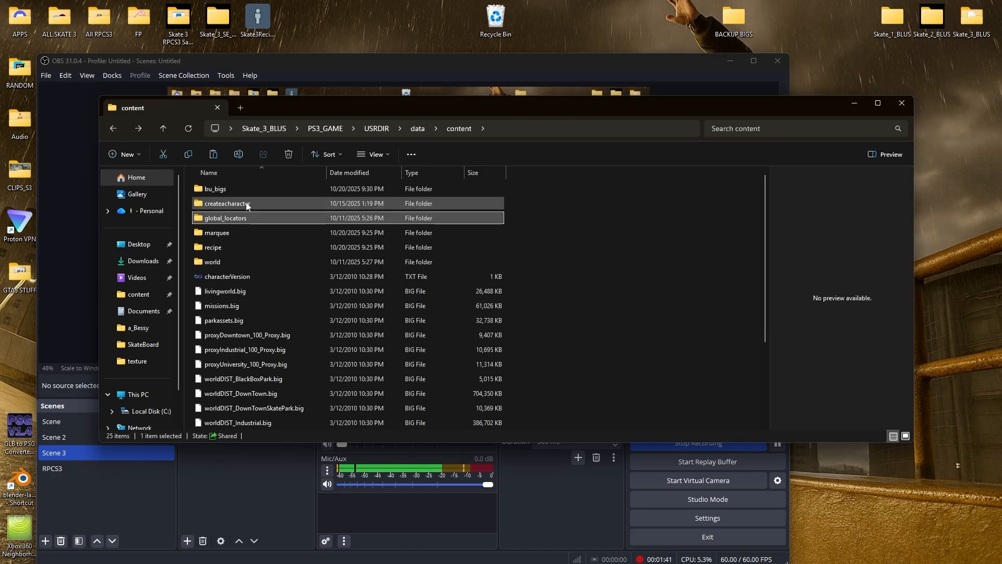
Open the cas_db folder inside createacharacter\model
double_click(246, 203)
double_click(239, 190)
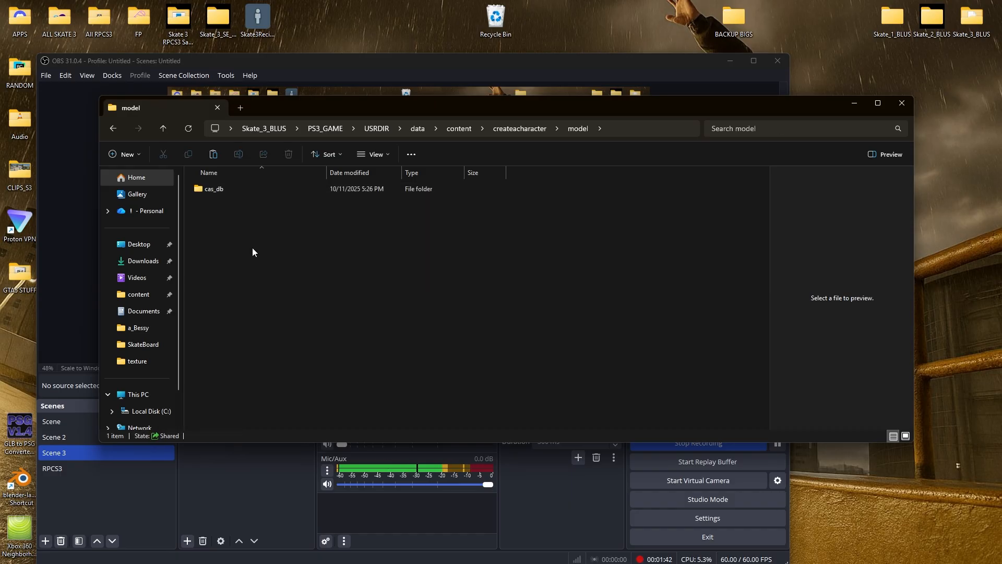
double_click(246, 191)
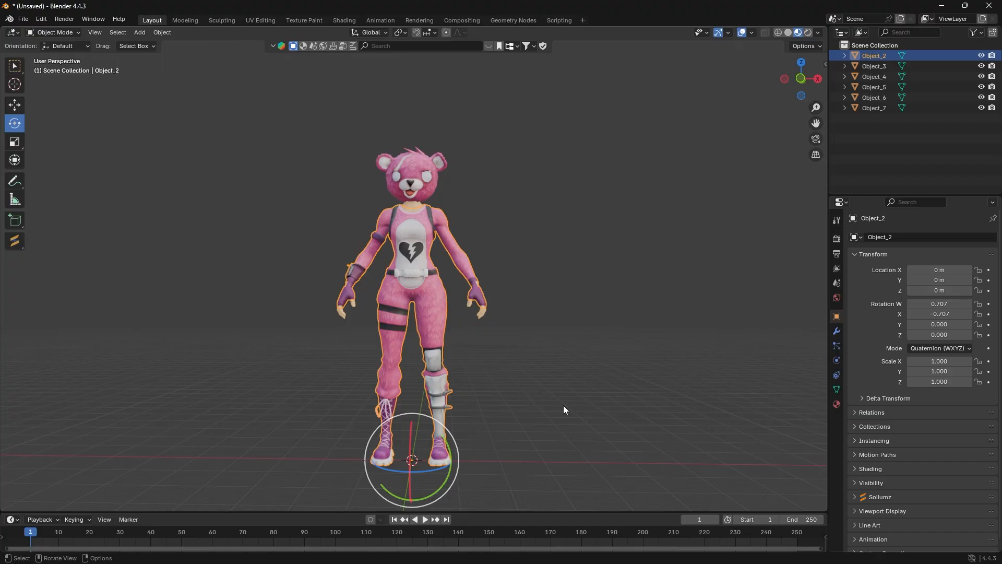
In Blender, examine the full pink bear character and the isolated pants-and-boots mesh from several angles and distances
middle_drag(552, 406, 553, 450)
scroll(540, 423, up, 4)
scroll(541, 424, down, 5)
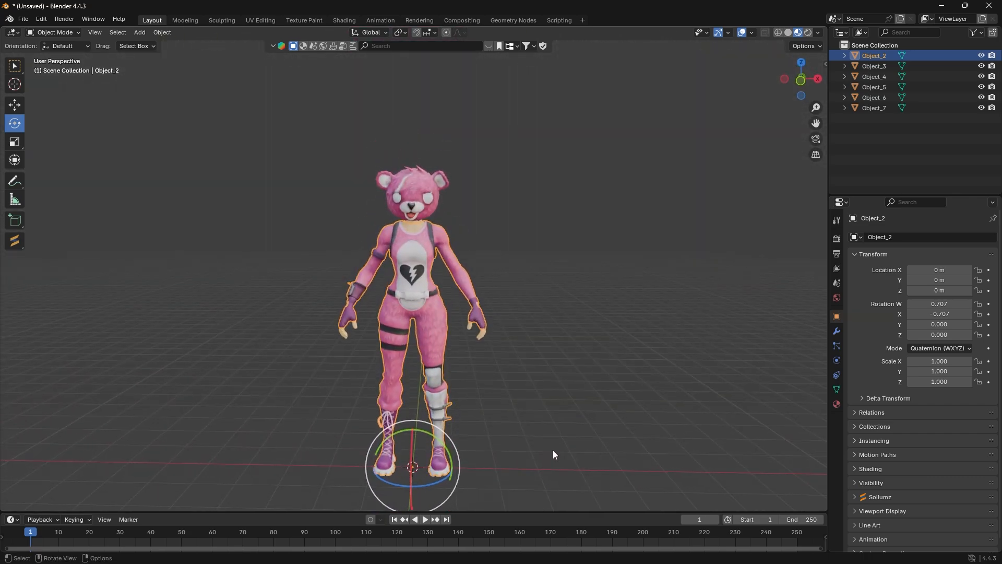
scroll(531, 450, up, 4)
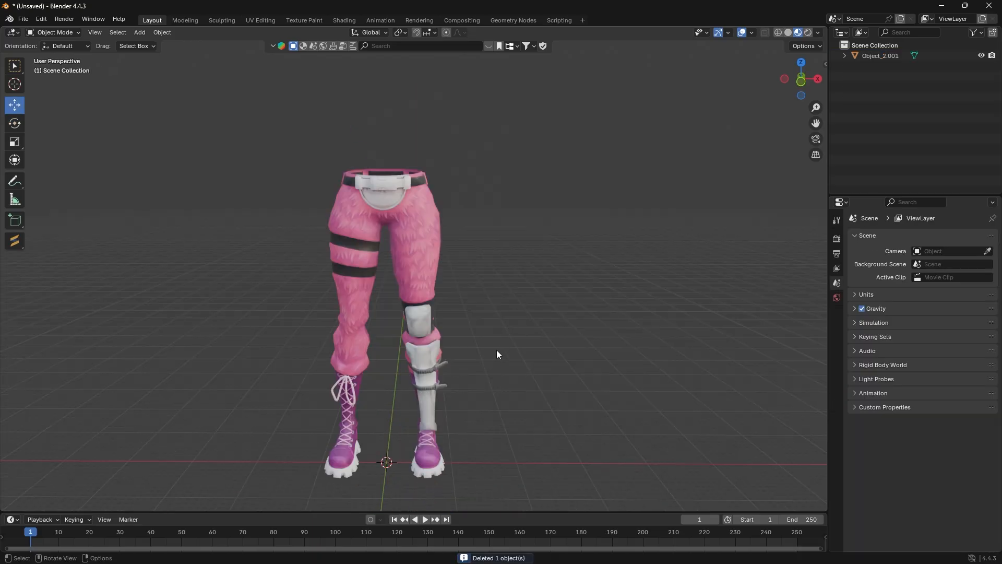
middle_drag(497, 352, 470, 359)
scroll(485, 240, up, 2)
scroll(484, 240, down, 5)
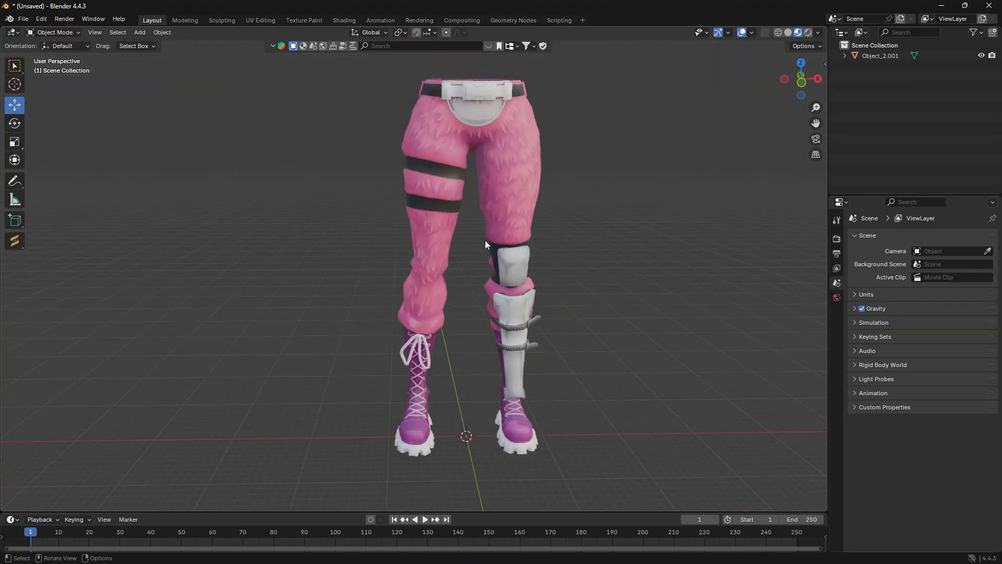
shift+middle_drag(484, 251, 471, 315)
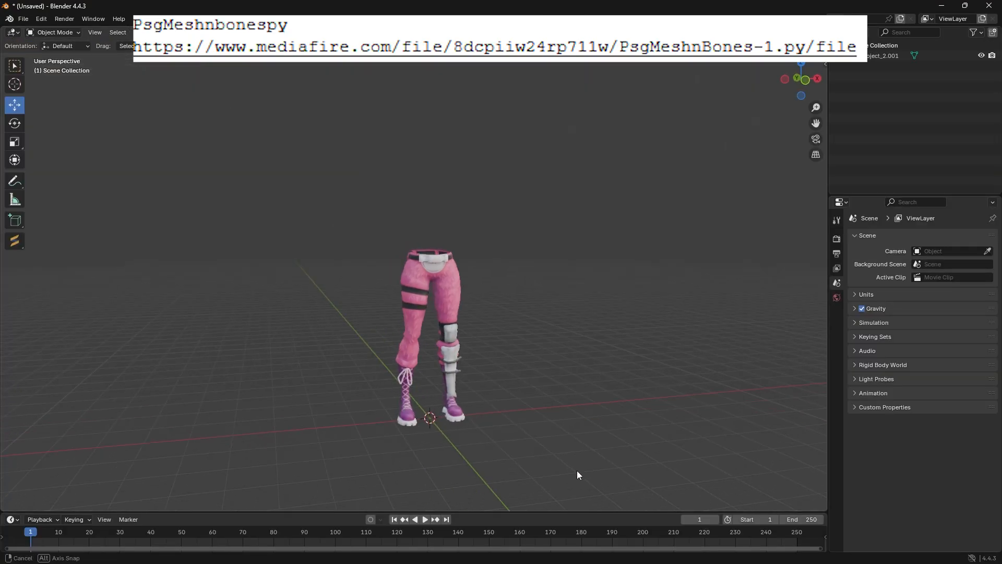
middle_drag(577, 470, 535, 330)
scroll(525, 461, up, 4)
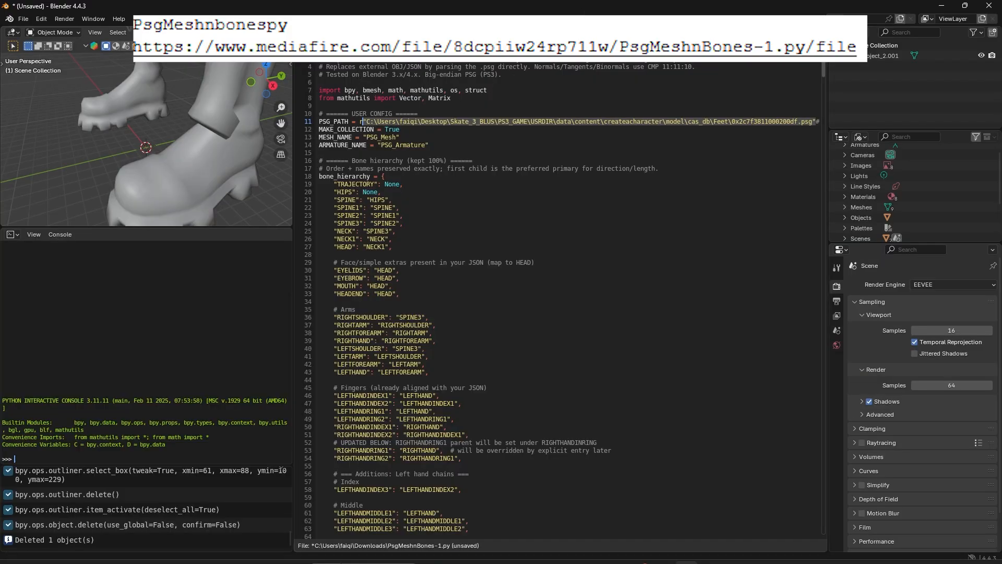
Switch to File Explorer and open content\createacharacter\model\cas_db\OuterTorso
mouse_move(462, 561)
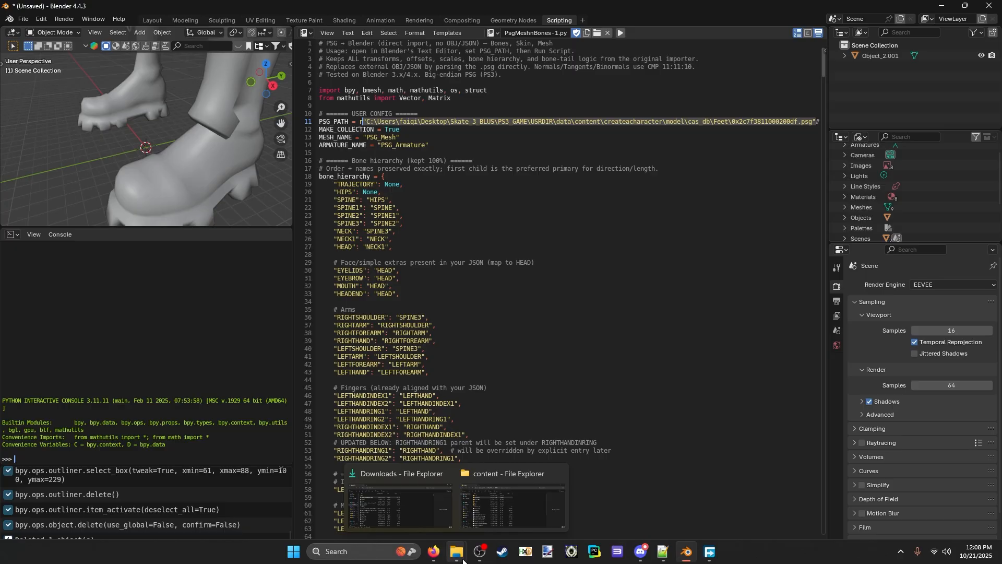
click(415, 505)
click(116, 268)
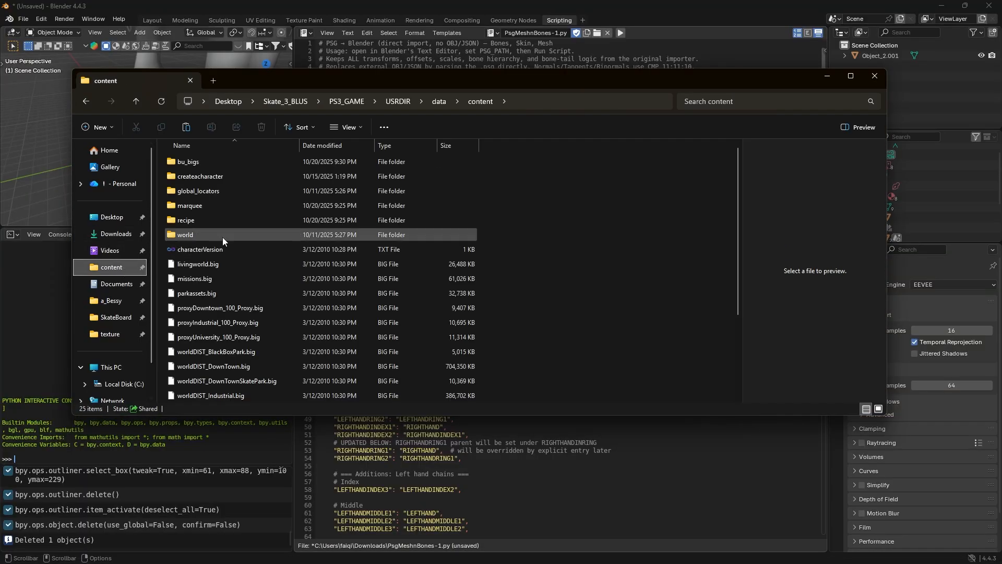
double_click(221, 177)
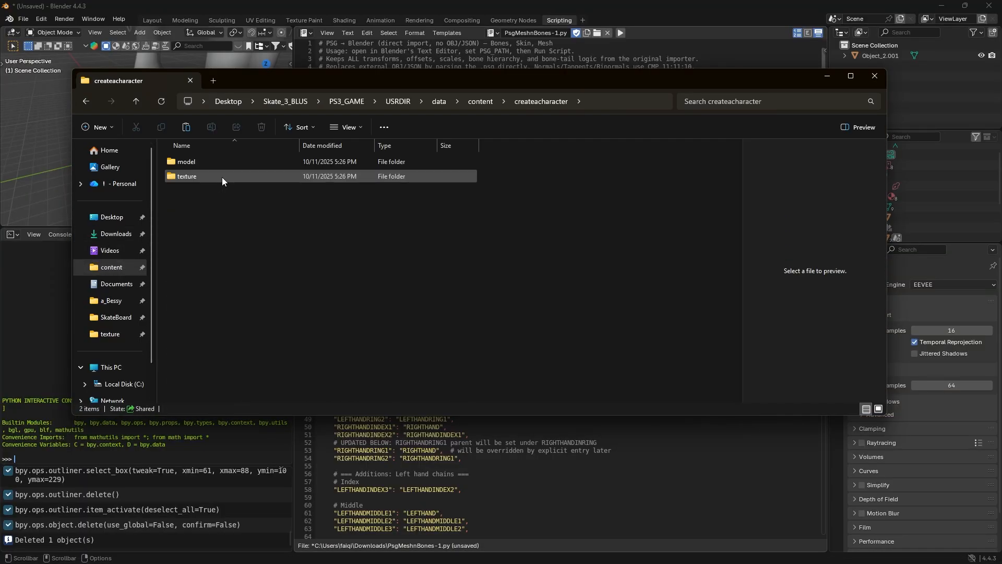
double_click(213, 162)
double_click(220, 161)
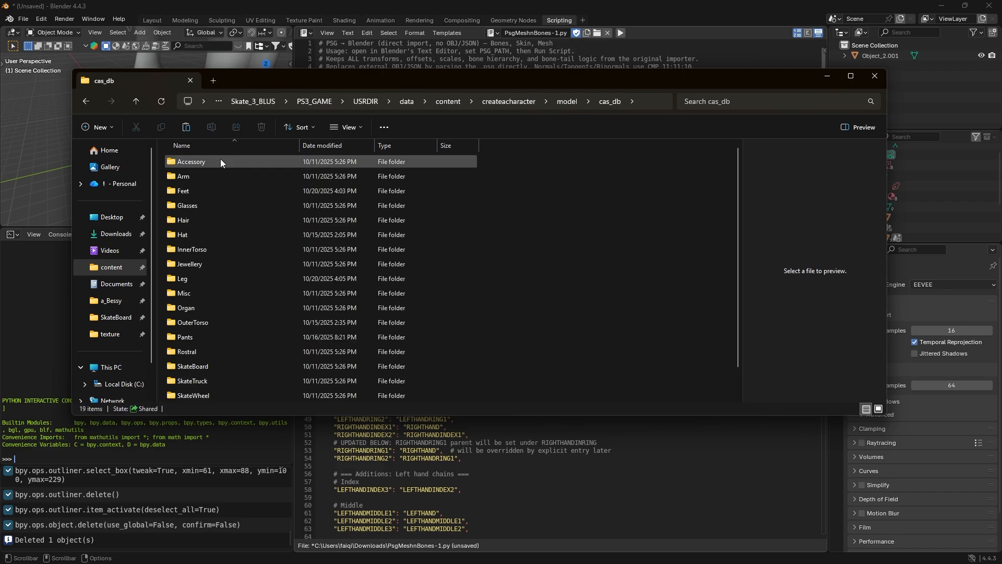
double_click(209, 325)
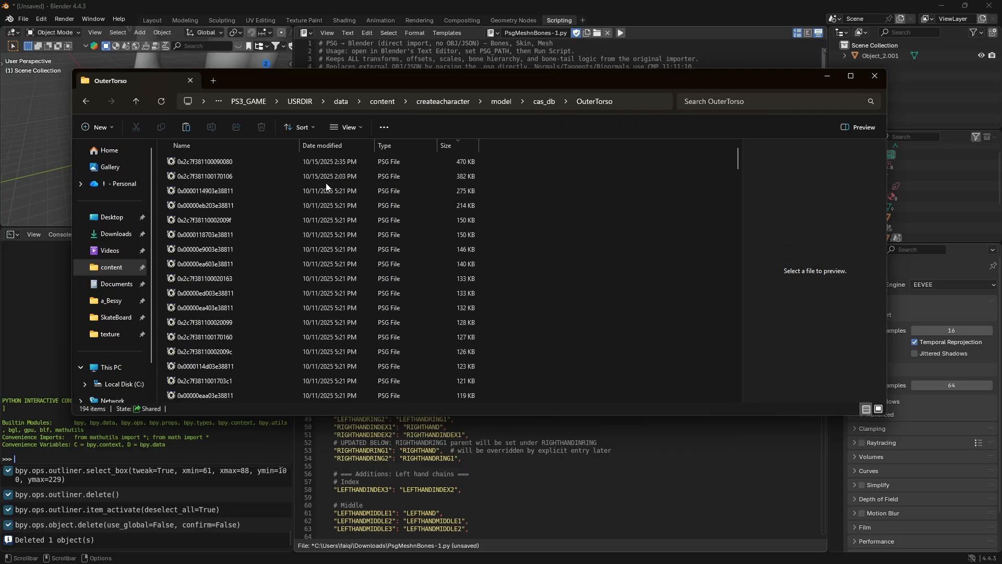
mouse_move(384, 562)
click(579, 561)
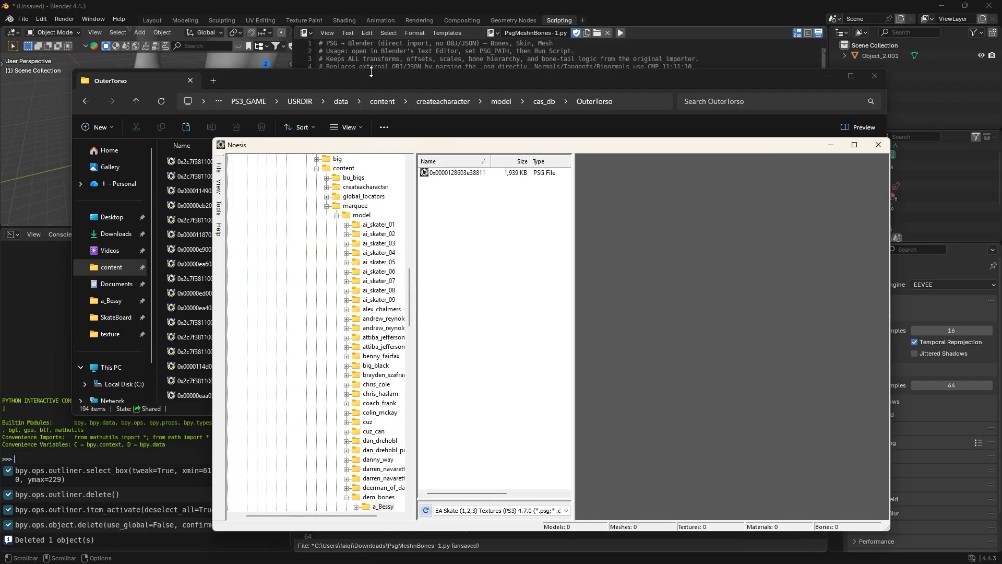
click(370, 75)
click(86, 101)
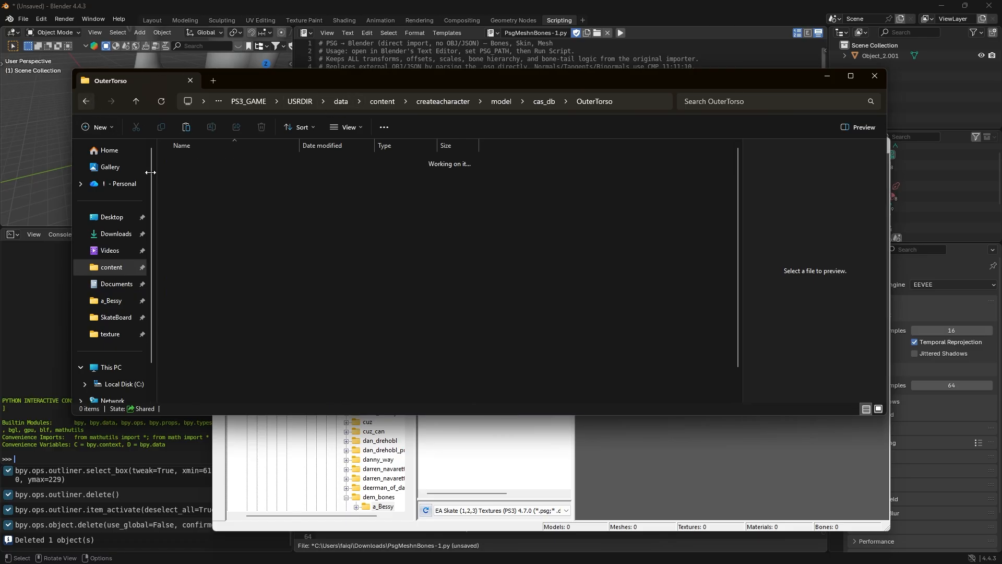
double_click(214, 320)
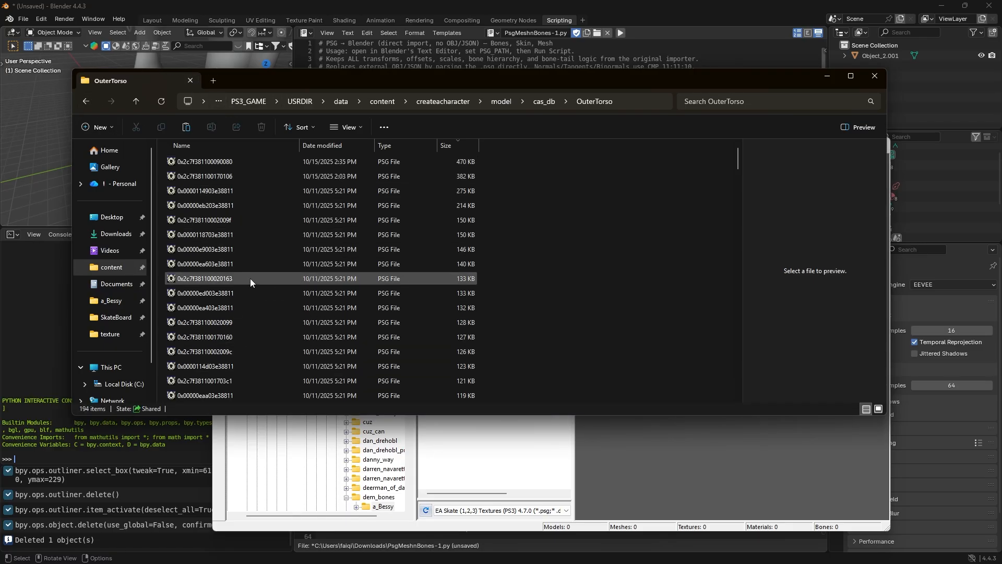
double_click(227, 164)
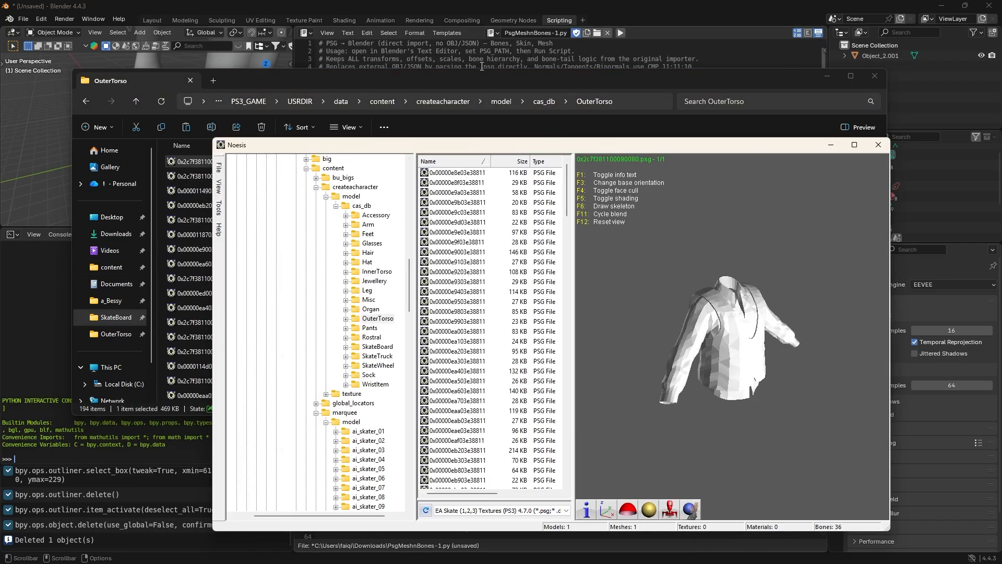
click(422, 131)
double_click(243, 176)
drag(728, 321, 734, 333)
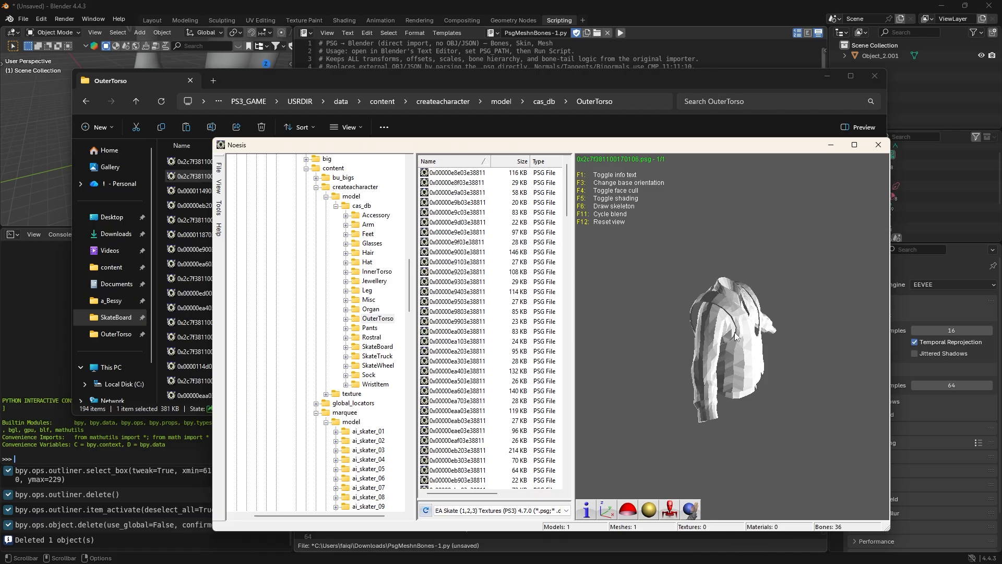
click(446, 79)
double_click(275, 190)
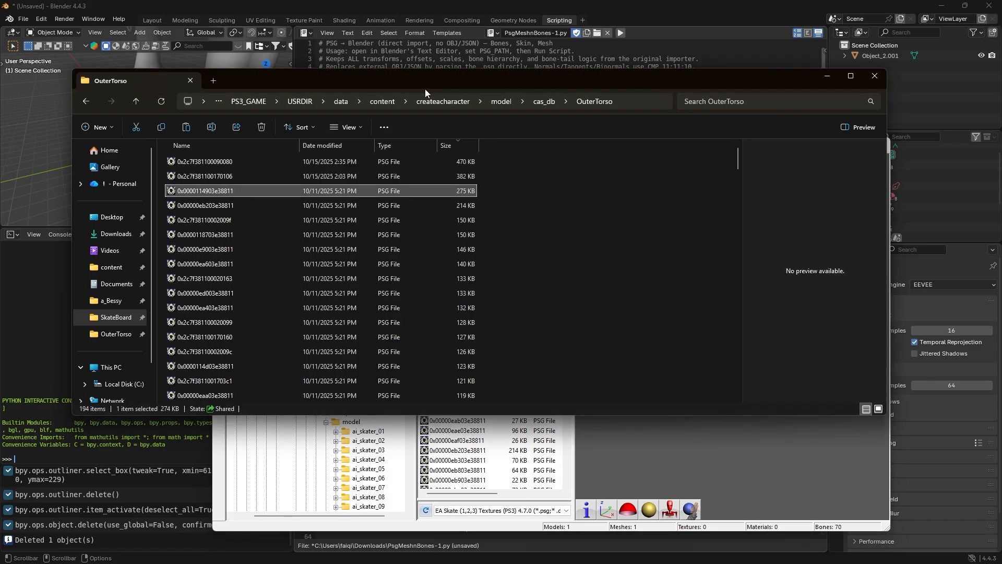
click(425, 89)
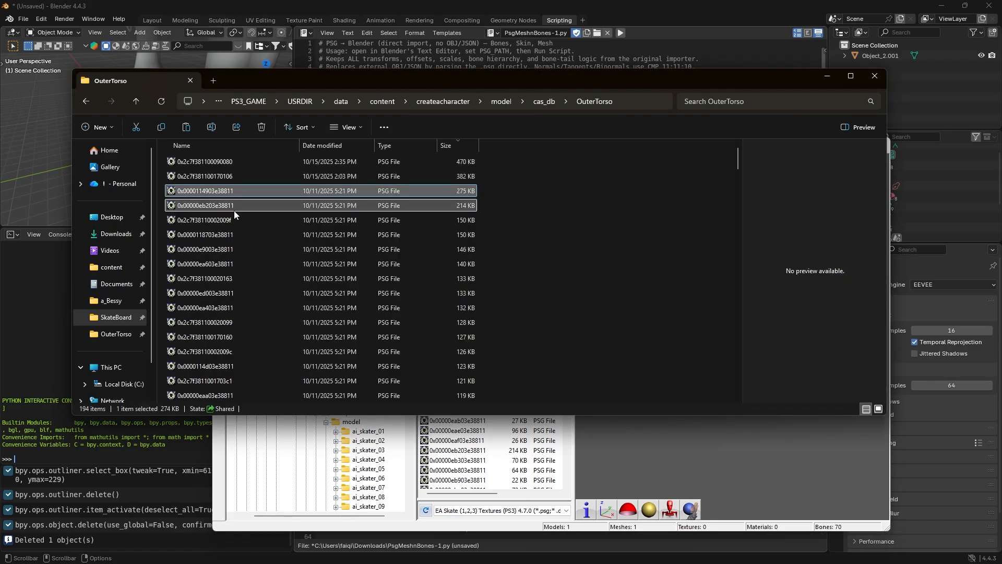
double_click(234, 206)
click(503, 79)
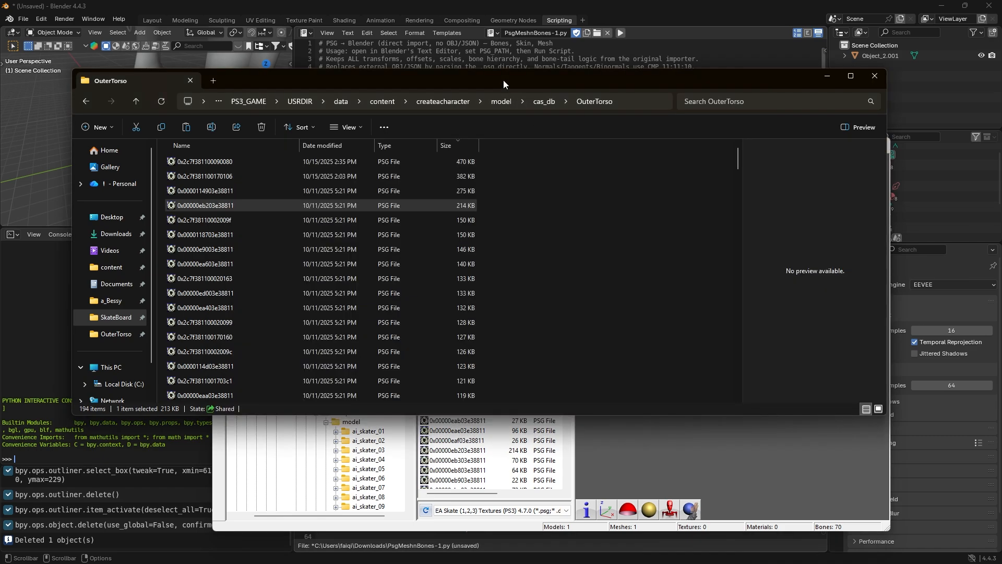
double_click(277, 191)
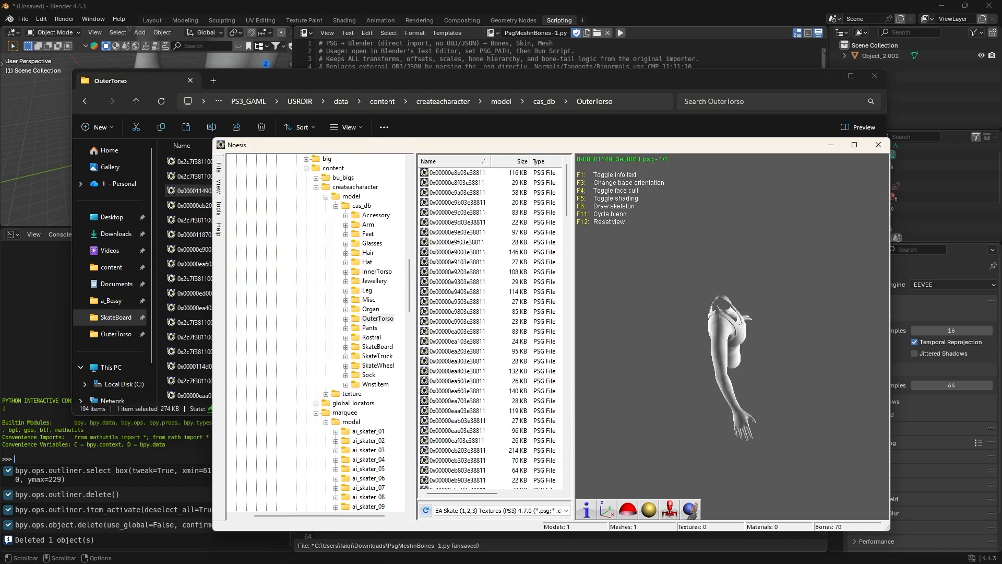
click(468, 84)
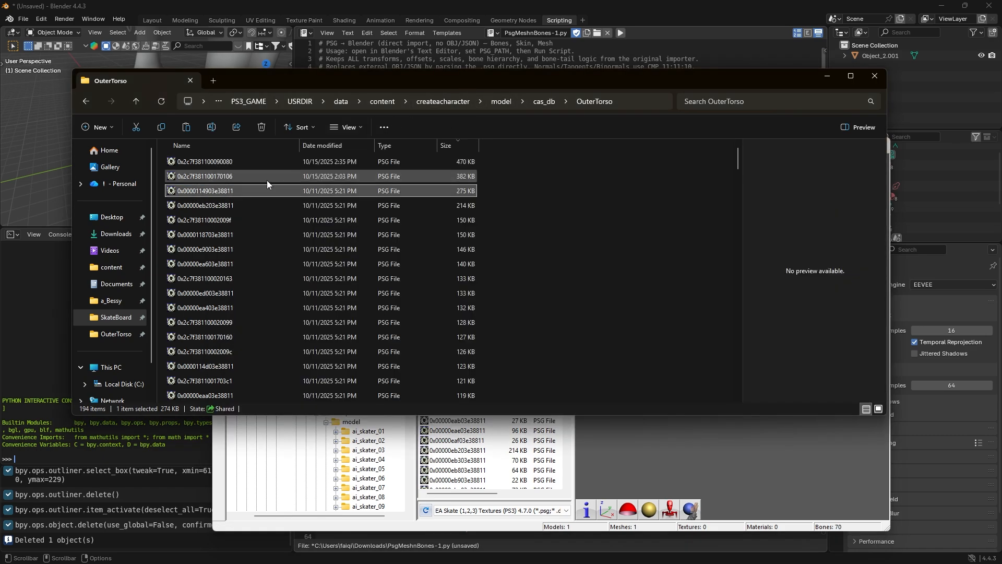
right_click(240, 189)
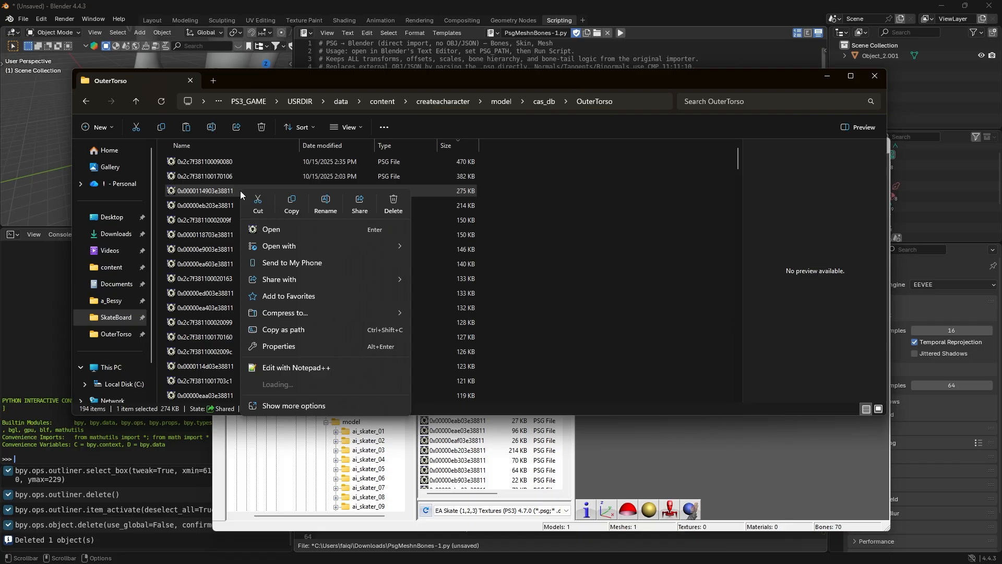
click(289, 330)
click(828, 79)
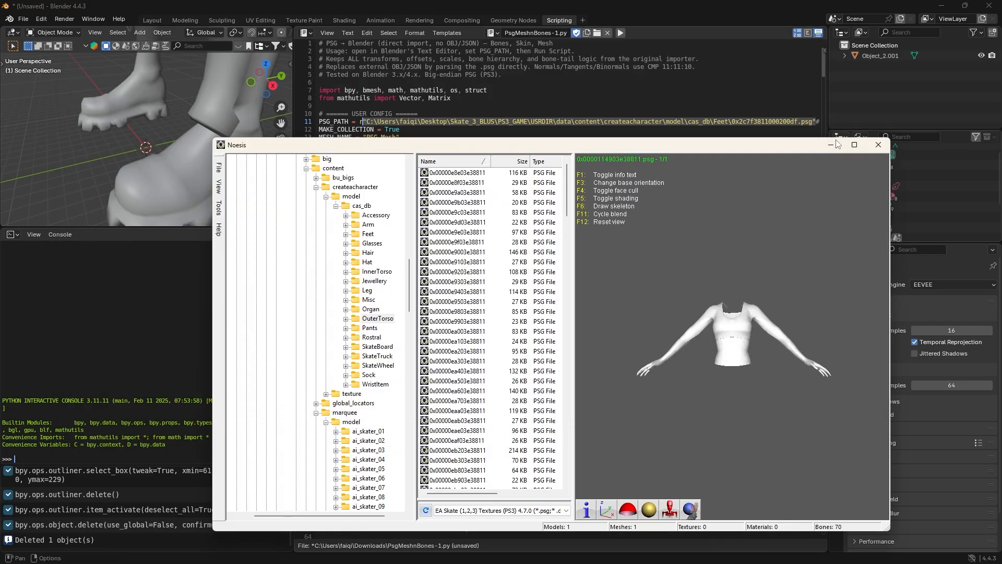
click(832, 148)
click(363, 121)
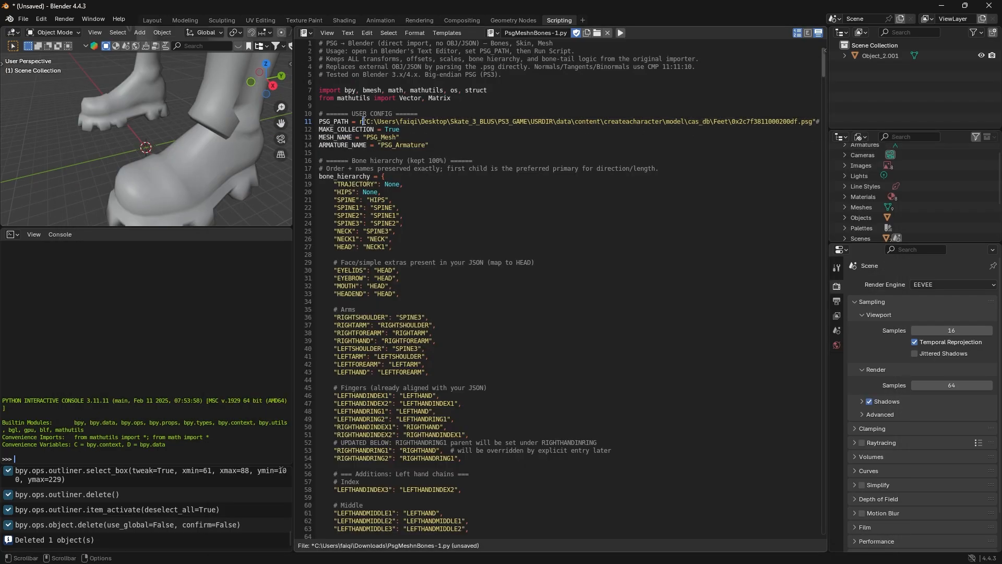
drag(392, 121, 817, 121)
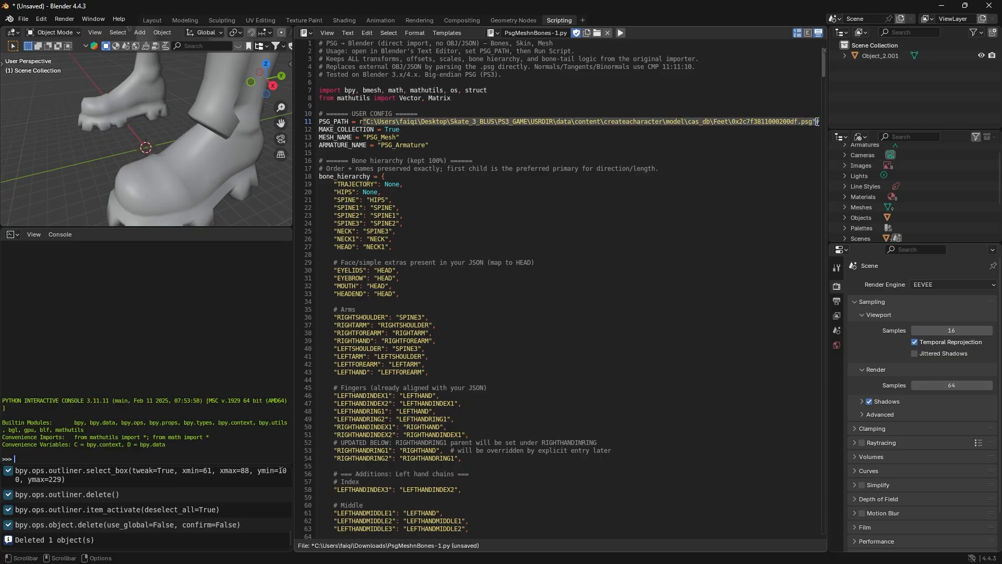
key(ctrl+v)
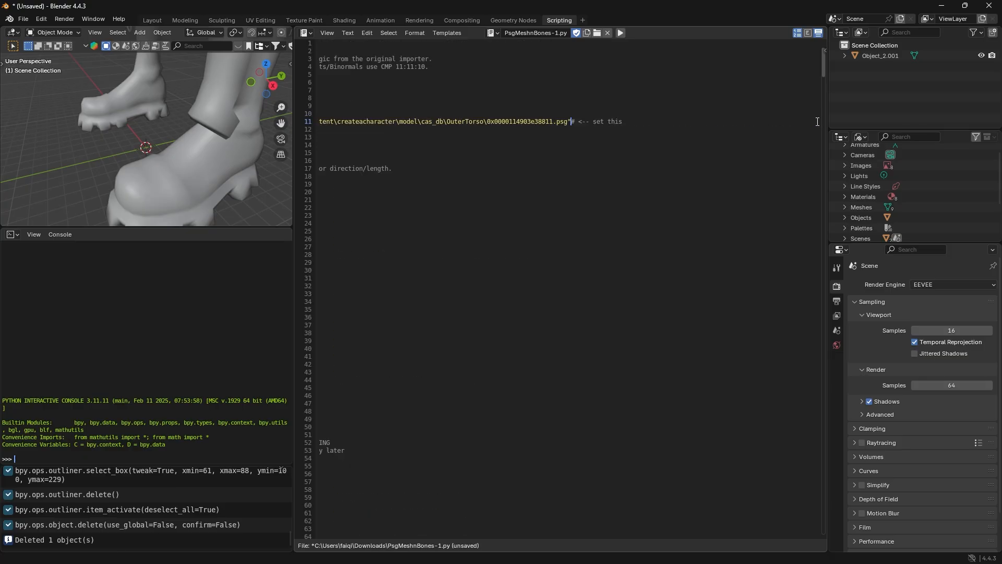
click(623, 32)
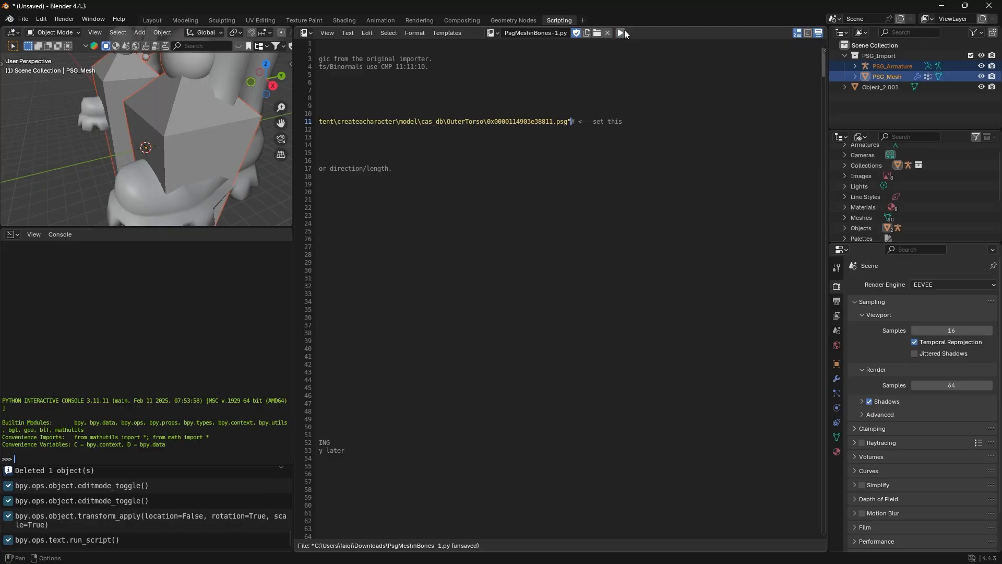
click(153, 20)
scroll(471, 204, down, 2)
middle_drag(471, 204, 505, 222)
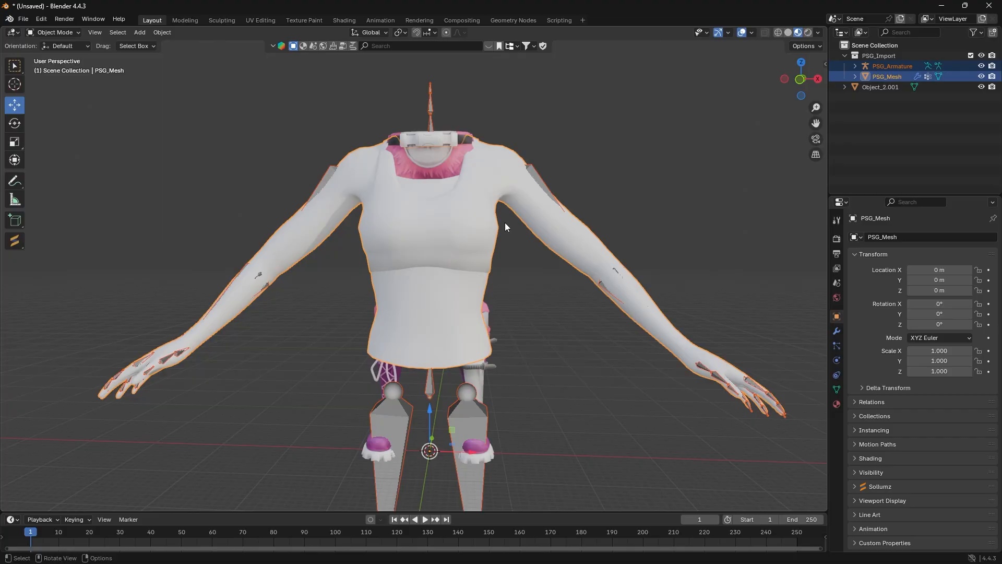
Lower the pants mesh about 44.4 m along Z from the torso to the armature's leg bones
click(452, 163)
scroll(516, 240, down, 3)
middle_drag(515, 270, 438, 232)
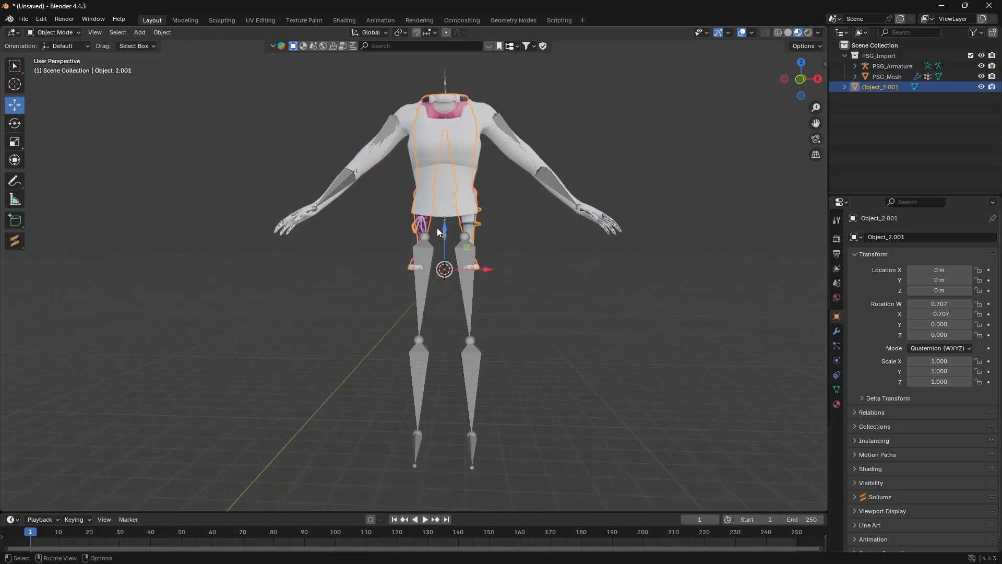
drag(438, 232, 447, 404)
click(446, 302)
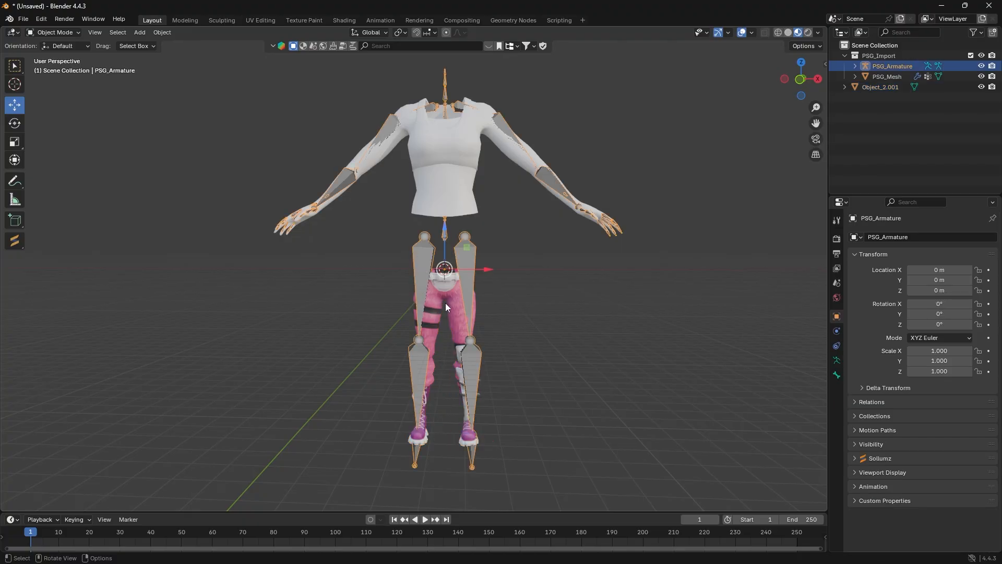
middle_drag(445, 302, 464, 329)
Scale the pants mesh uniformly to about 1.373
click(452, 308)
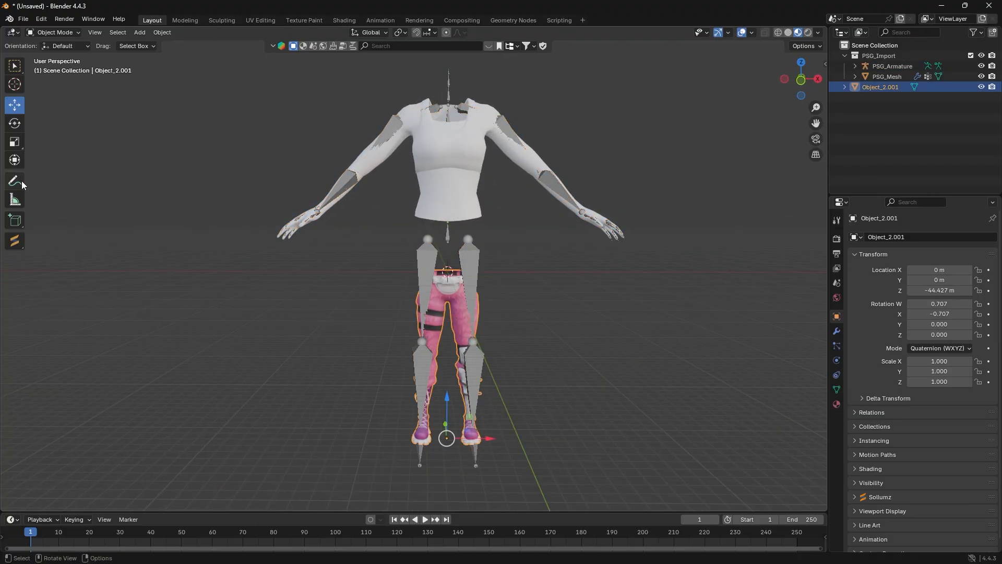
click(16, 142)
drag(491, 425, 511, 414)
Move the pants mesh to about Y −1.5 m and Z −46.05 m, aligning its legs and boots with the bones
scroll(653, 430, up, 3)
middle_drag(553, 418, 684, 431)
shift+middle_drag(684, 431, 637, 313)
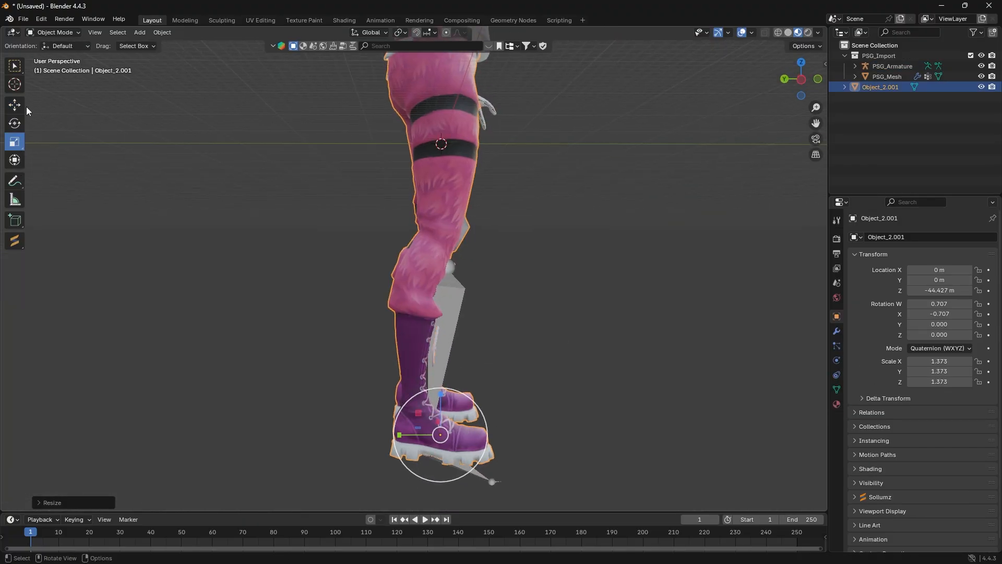
click(18, 106)
drag(400, 434, 419, 435)
middle_drag(647, 250, 544, 279)
mouse_move(451, 378)
mouse_down()
mouse_move(451, 397)
mouse_move(452, 388)
mouse_up()
middle_drag(488, 385, 382, 369)
drag(438, 422, 443, 422)
middle_drag(459, 407, 558, 427)
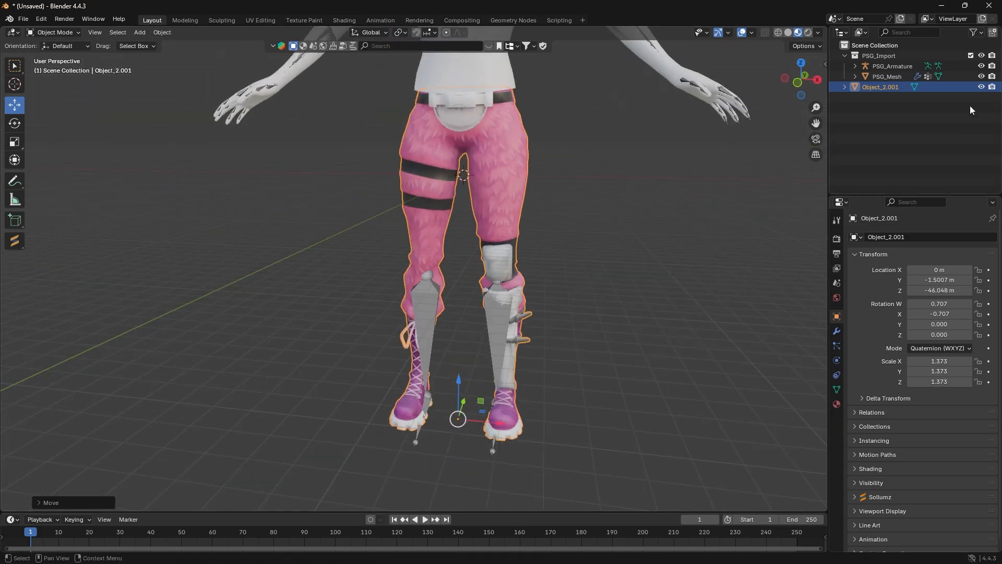
Set PSG_Armature to display In Front so its bones are drawn over the meshes
click(893, 67)
click(837, 360)
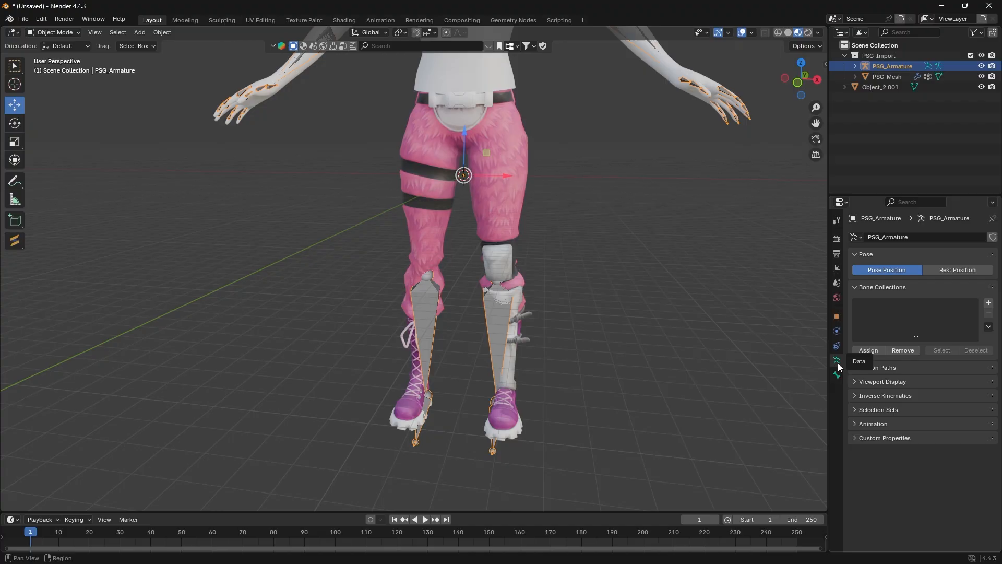
click(856, 381)
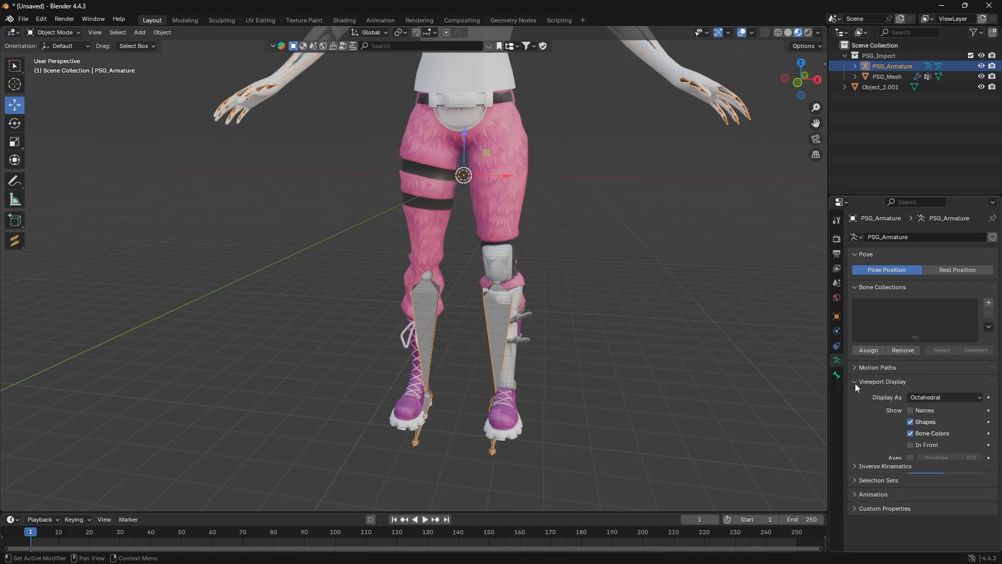
click(910, 445)
Rescale the pants mesh to fit the leg and foot bones and lower it slightly along Z
middle_drag(586, 316, 500, 301)
click(603, 317)
click(500, 301)
key(s)
click(490, 439)
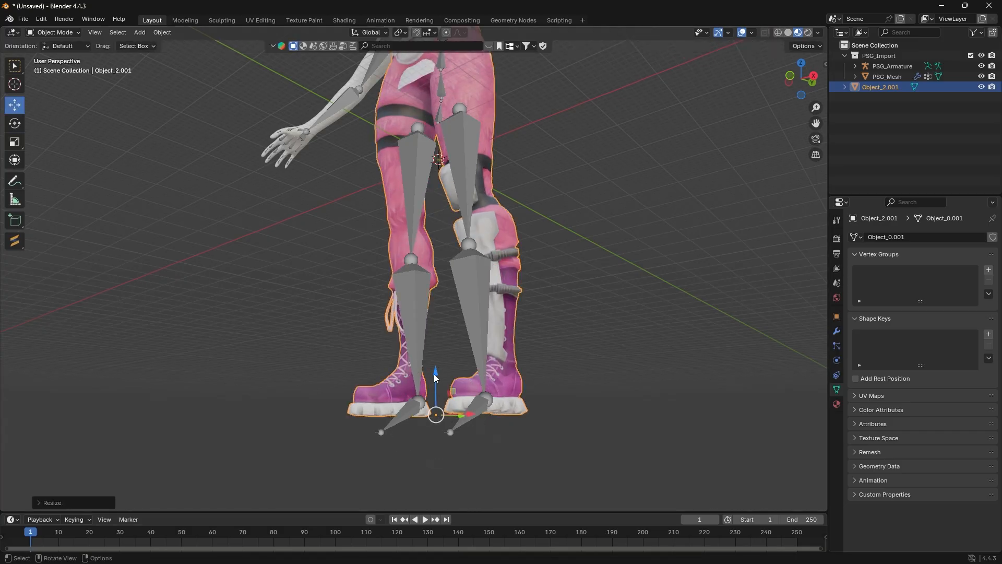
drag(434, 374, 435, 383)
Delete the imported torso mesh PSG_Mesh, keeping the armature and the pants
middle_drag(540, 300, 579, 303)
scroll(464, 266, down, 2)
middle_drag(463, 269, 460, 293)
scroll(534, 282, up, 2)
scroll(567, 240, down, 3)
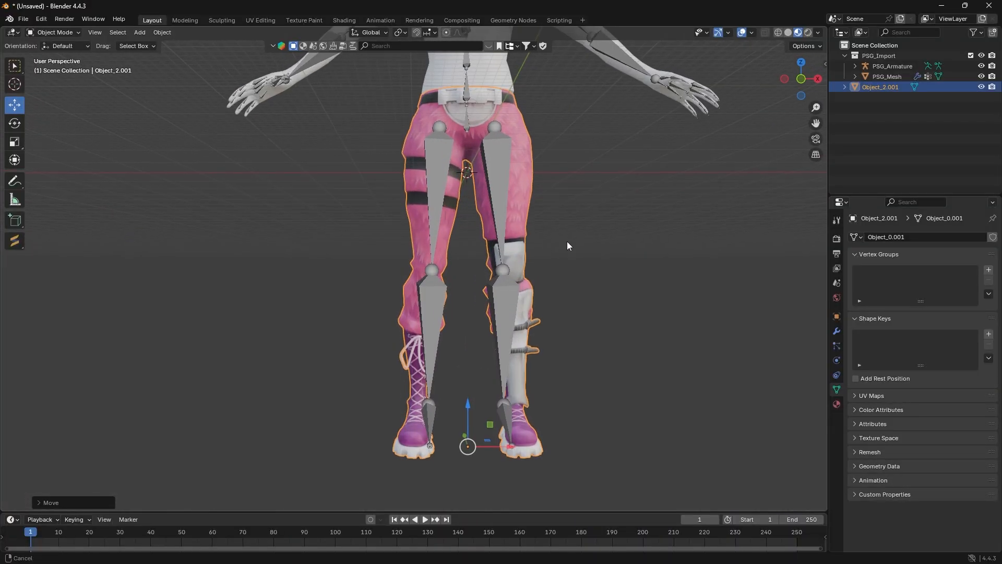
middle_drag(558, 291, 531, 271)
click(510, 224)
key(Delete)
Examine from several angles how the armature's hip, leg and foot bones line up with the pants and boots
scroll(531, 272, down, 2)
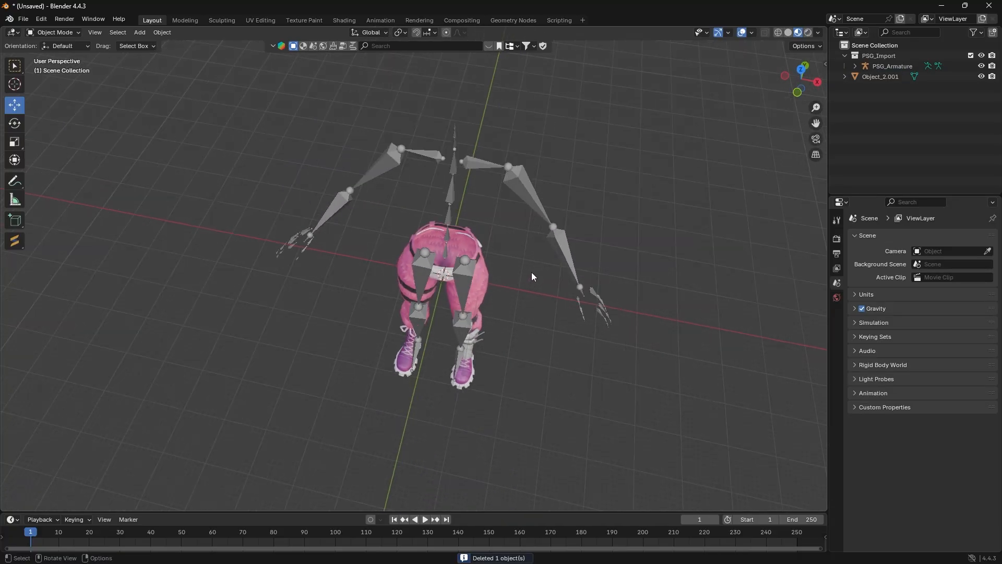
middle_drag(533, 319, 534, 279)
click(539, 172)
middle_drag(540, 171, 565, 318)
scroll(558, 324, up, 5)
scroll(574, 324, down, 6)
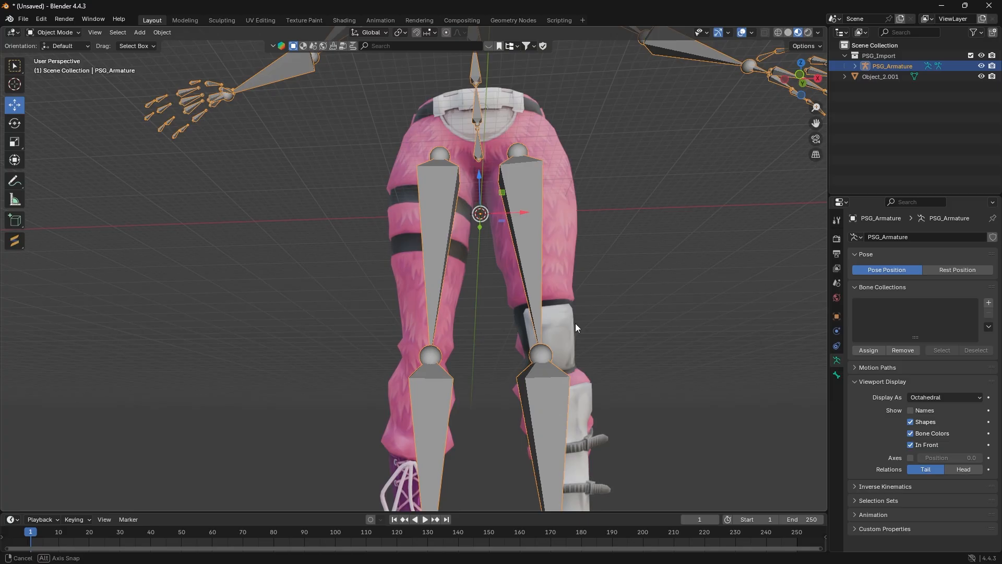
scroll(553, 329, up, 2)
click(542, 278)
middle_drag(542, 282, 568, 308)
click(389, 104)
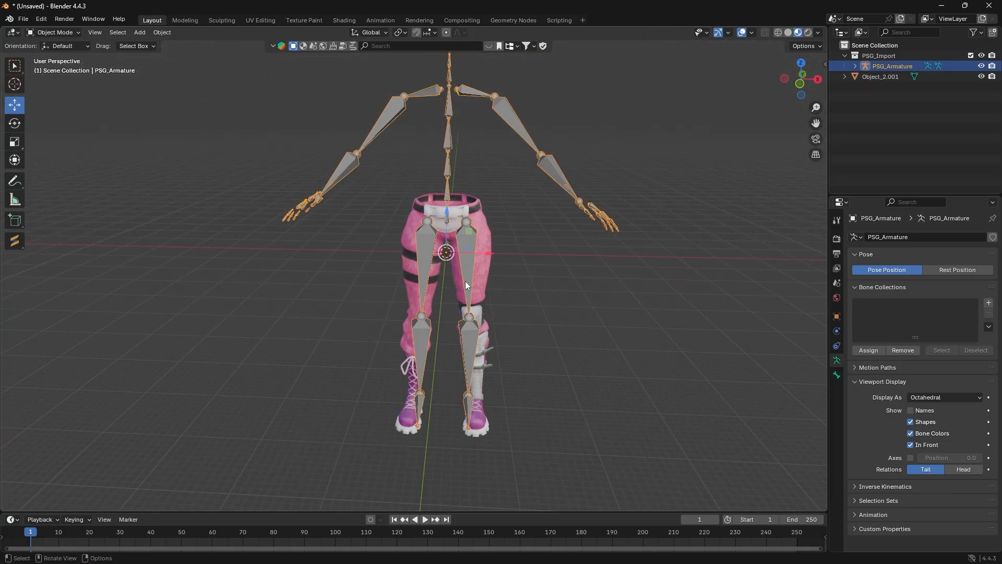
middle_drag(497, 365, 538, 324)
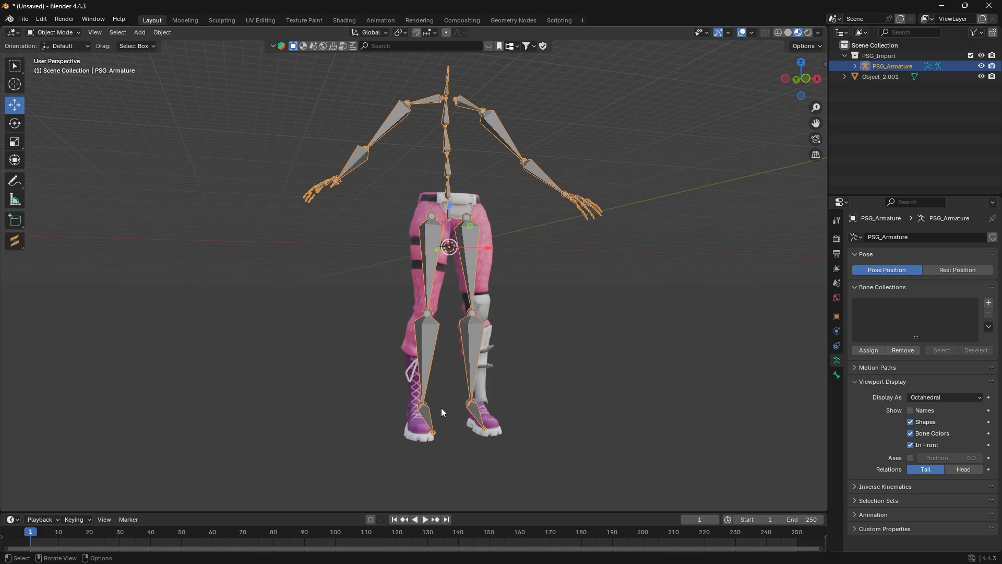
click(590, 379)
middle_drag(590, 378, 539, 347)
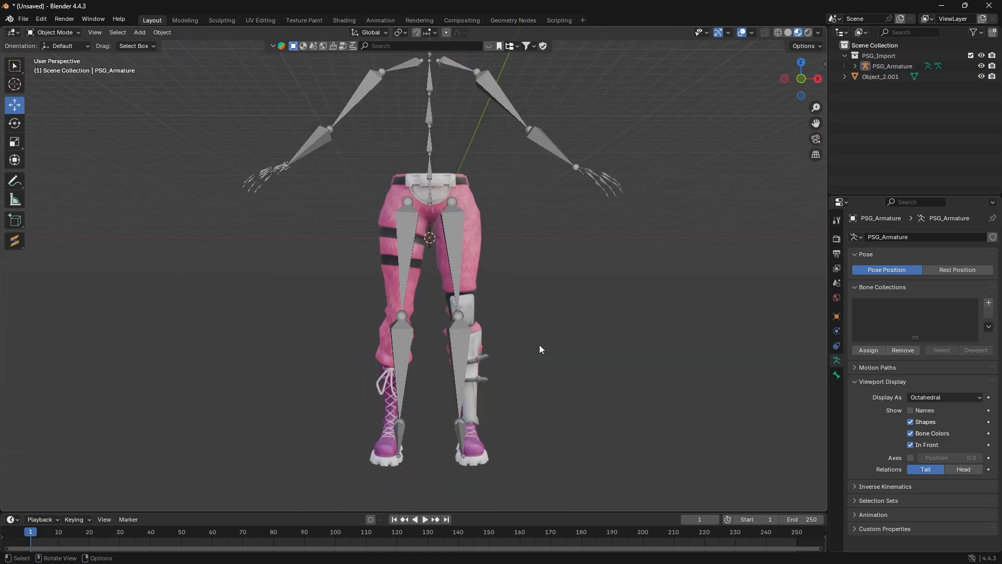
Parent the pants mesh Object_2.001 to PSG_Armature using Armature Deform With Automatic Weights
click(476, 244)
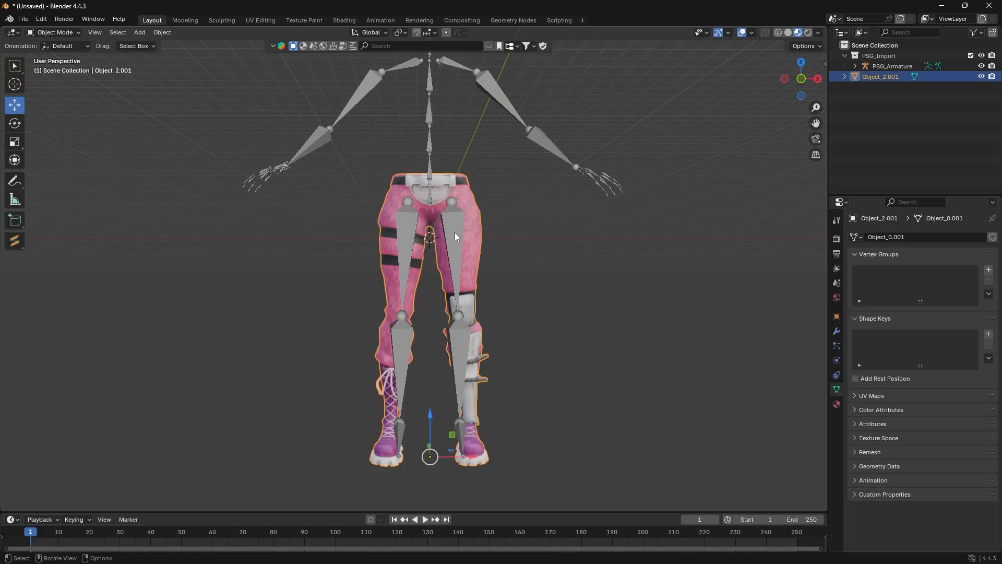
shift+click(455, 231)
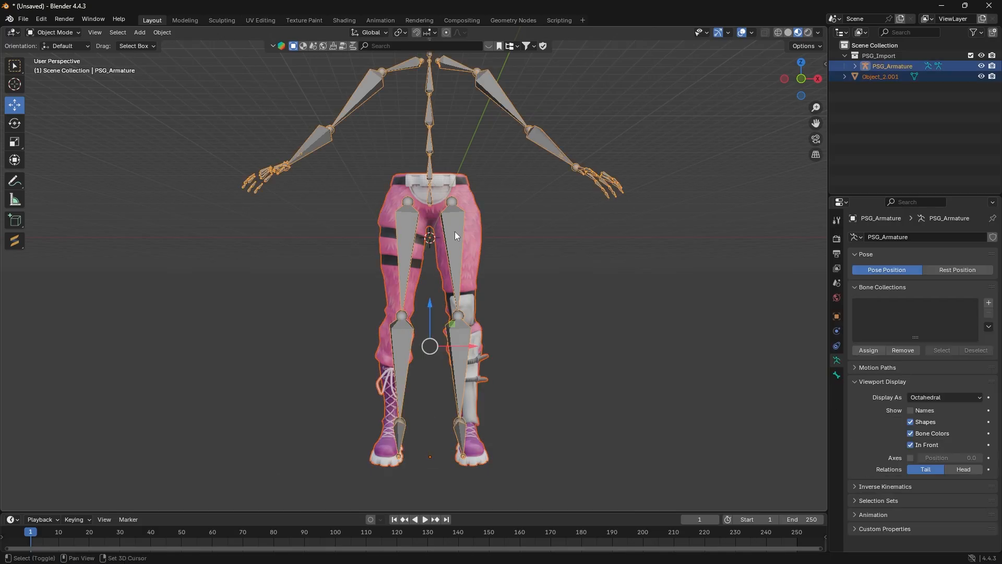
right_click(459, 230)
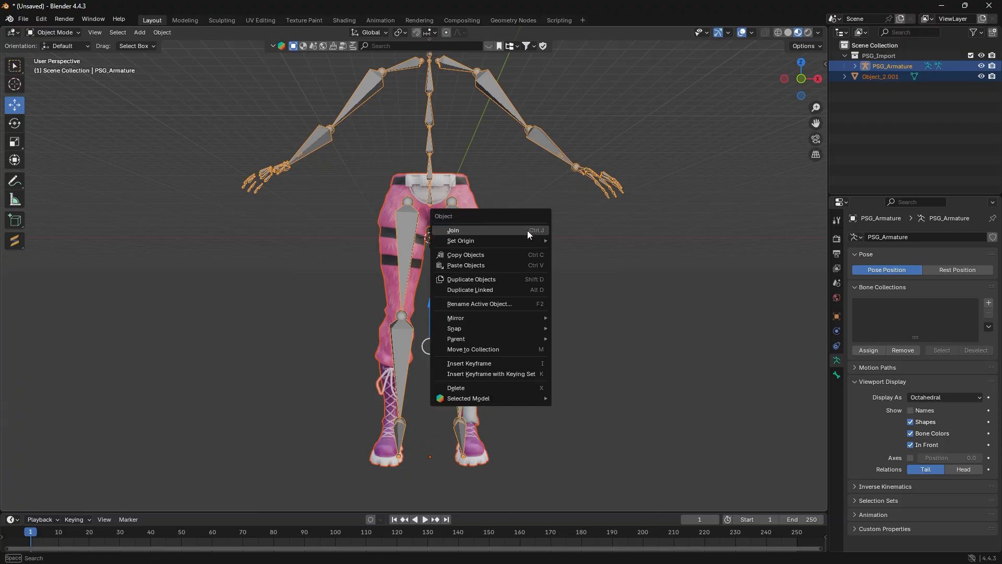
mouse_move(484, 339)
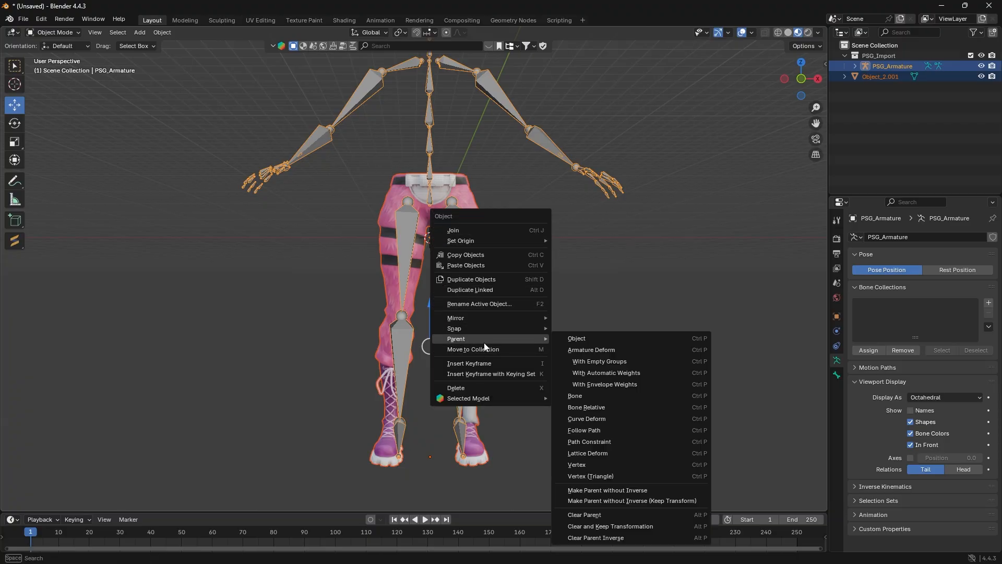
click(610, 373)
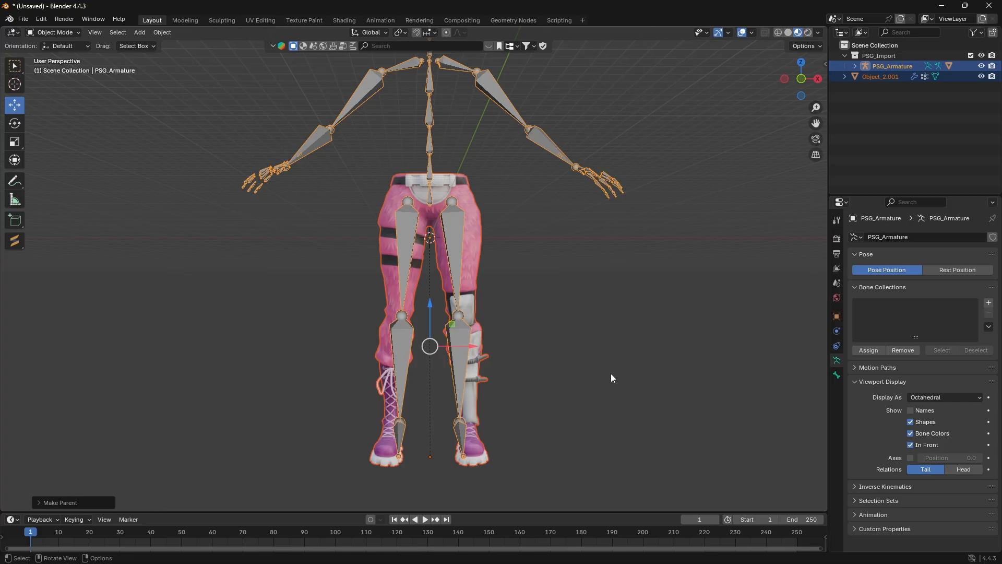
Put PSG_Armature in Pose Mode and try rotating the RightUpLeg bone to test the pants' deformation
middle_drag(550, 358, 574, 368)
click(575, 369)
click(391, 142)
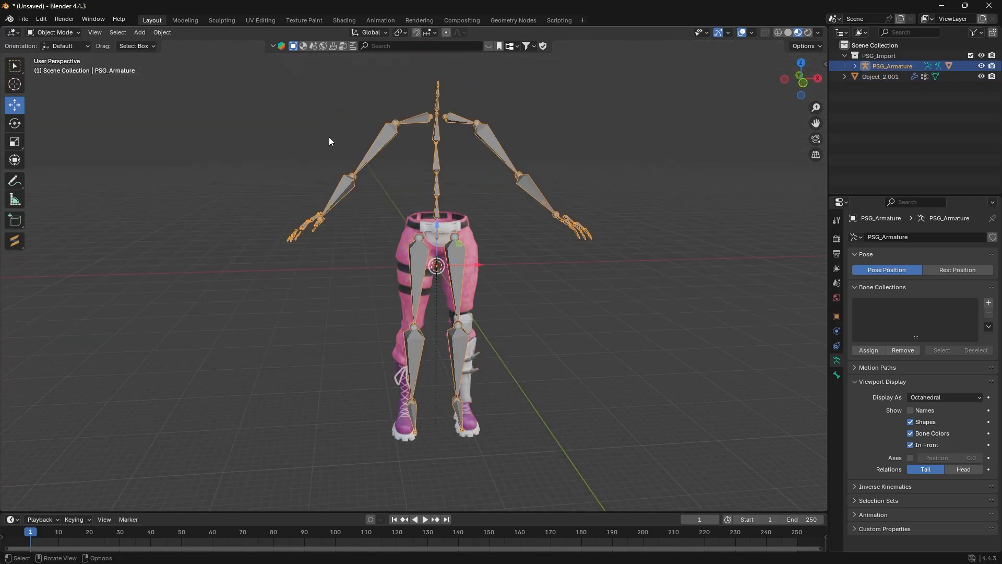
click(52, 34)
click(60, 67)
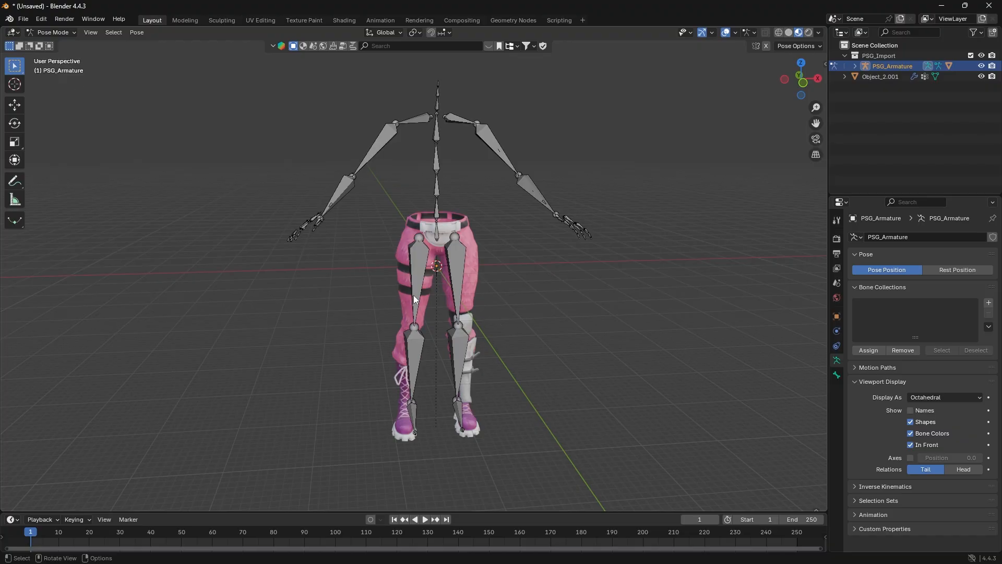
middle_drag(429, 303, 473, 305)
scroll(474, 305, down, 1)
click(15, 126)
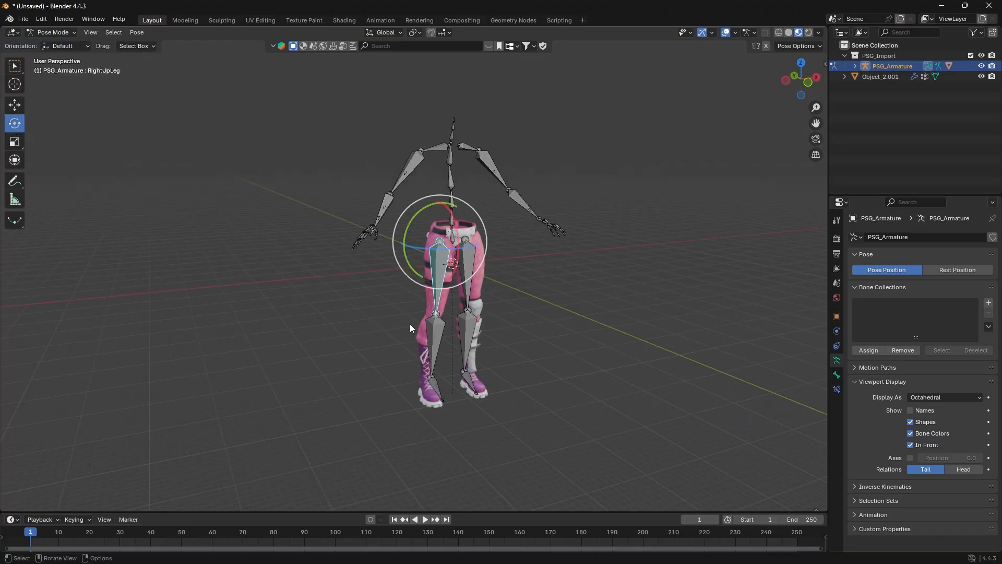
middle_drag(409, 323, 460, 253)
drag(468, 247, 444, 265)
Test the RightFoot bone with a trackball rotation and undo it
middle_drag(445, 265, 478, 387)
scroll(600, 305, up, 5)
click(474, 374)
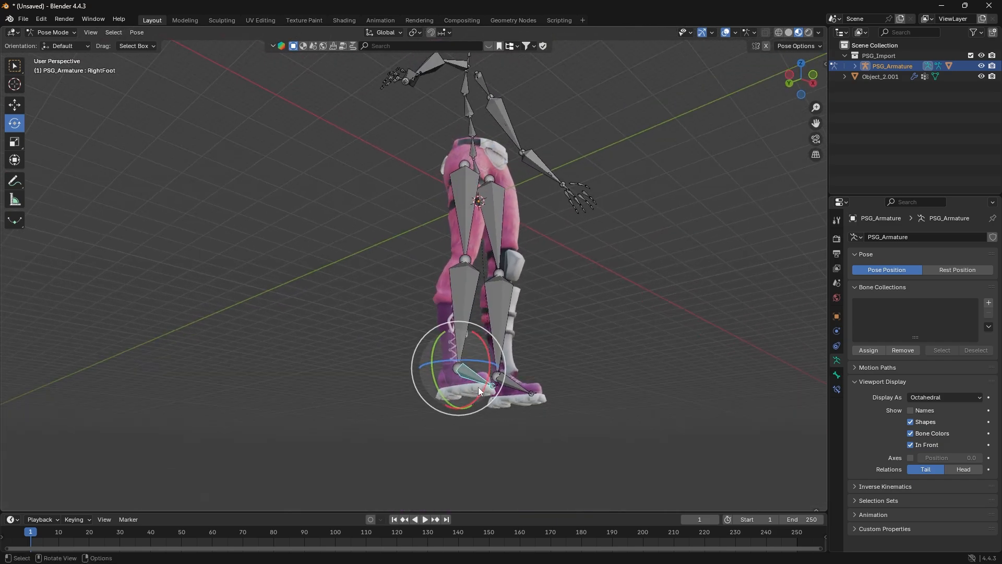
key(r)
key(r)
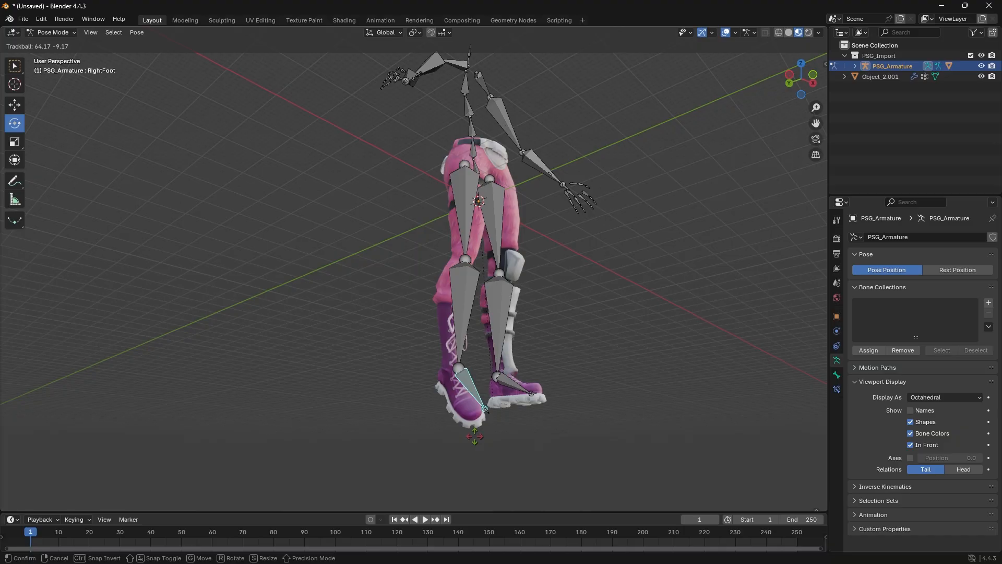
click(468, 434)
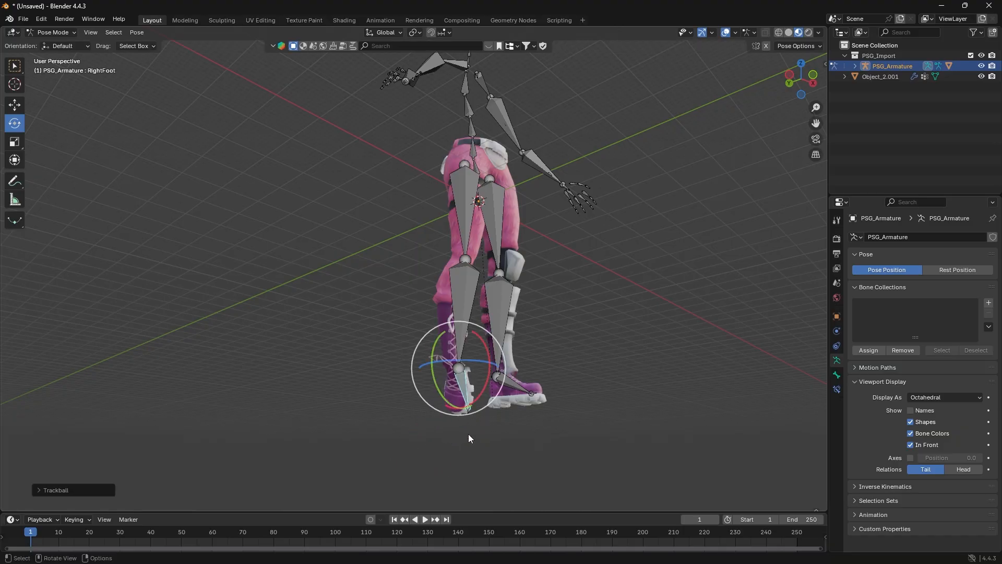
middle_drag(468, 433, 442, 416)
key(ctrl+z)
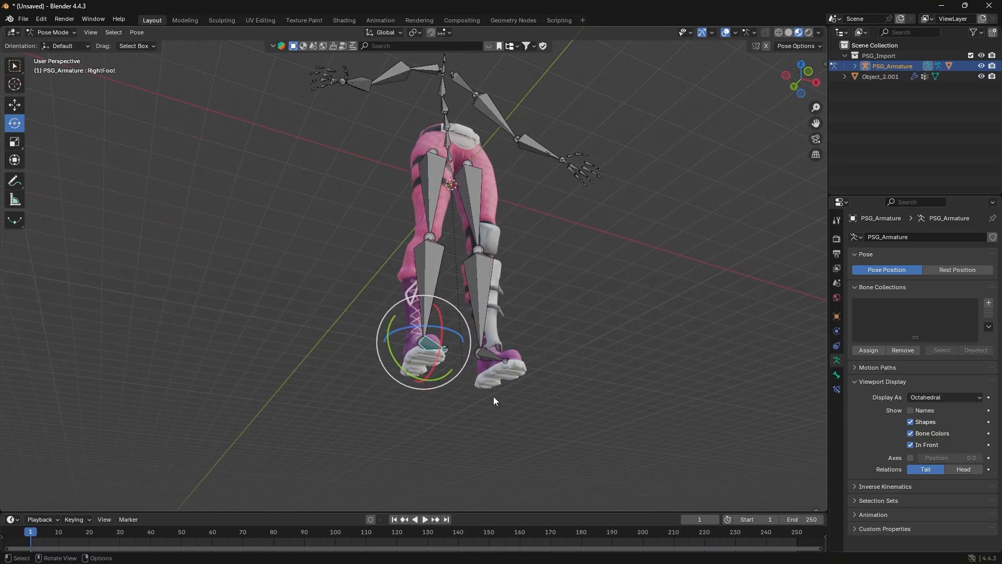
Test the LeftLeg bone by rotating the lower leg at the knee and undo the rotation
middle_drag(493, 396, 468, 419)
click(462, 392)
click(354, 359)
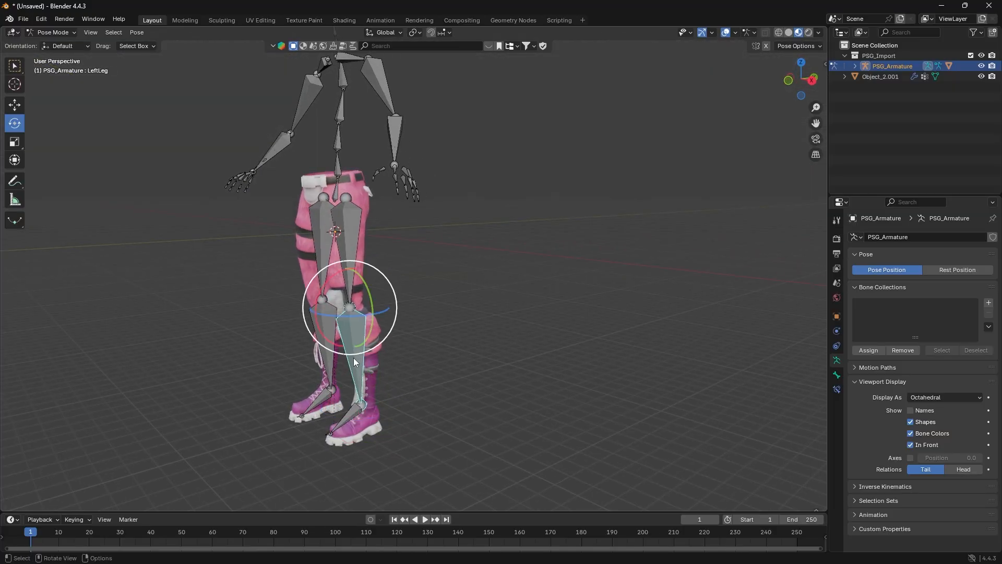
drag(329, 339, 475, 356)
key(ctrl+z)
Return to Object Mode and select the pants mesh together with PSG_Armature as the active object
middle_drag(475, 357, 549, 343)
click(52, 33)
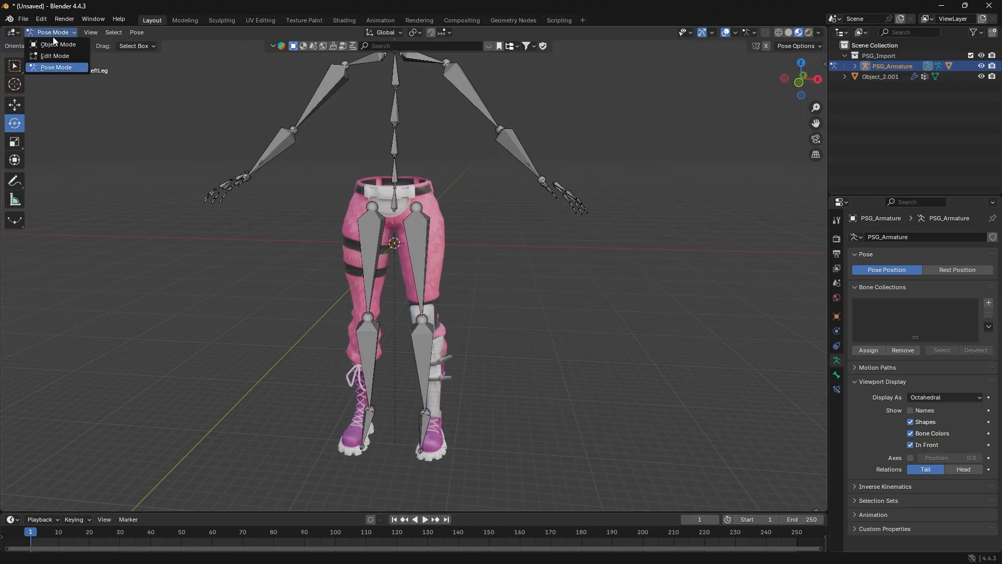
click(55, 42)
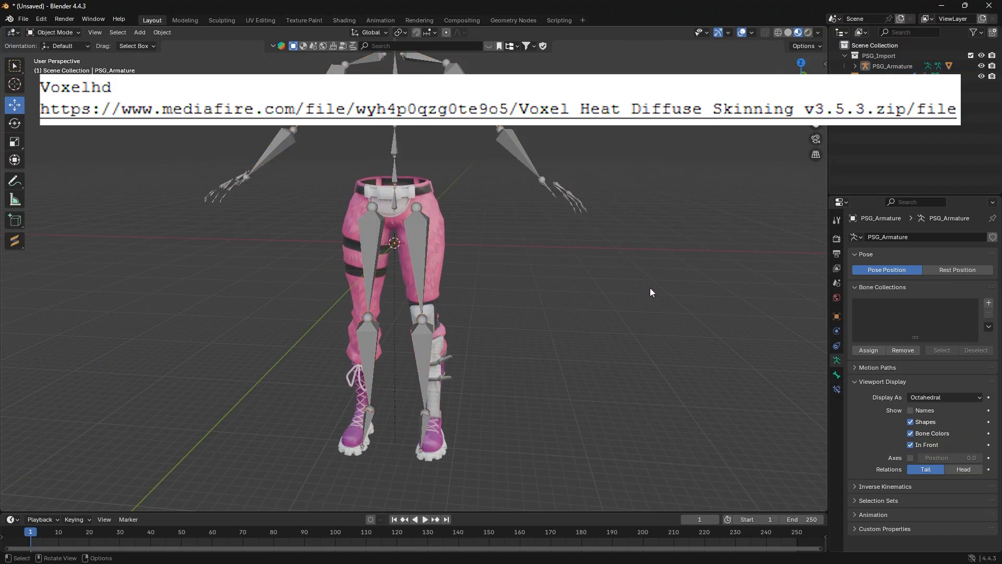
click(437, 240)
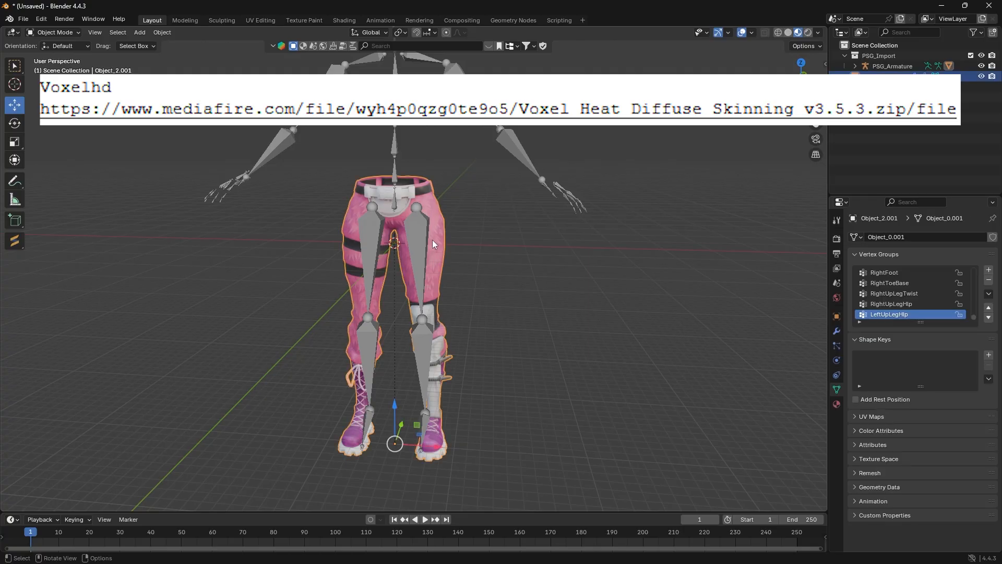
shift+click(421, 232)
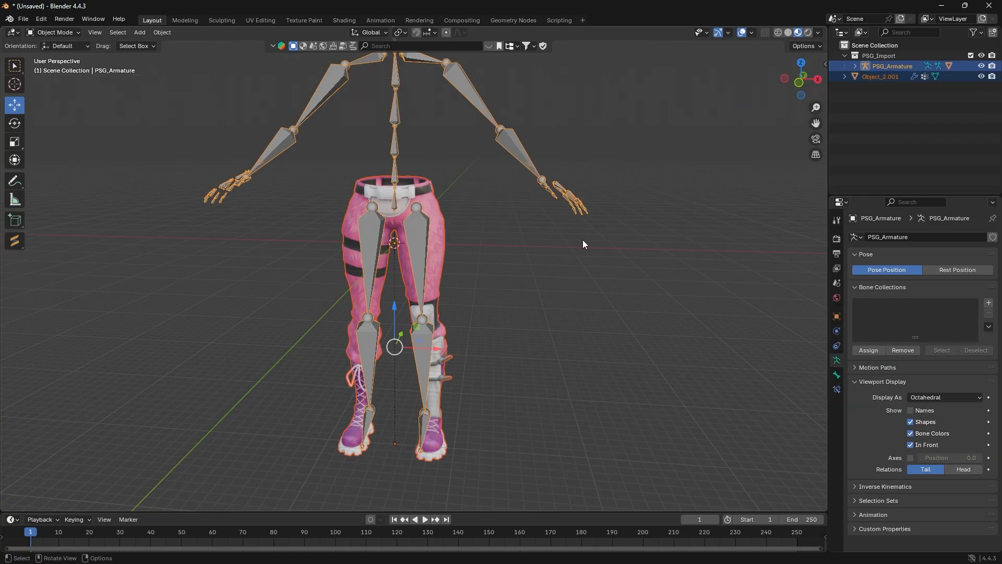
Bring up the Mesh Online add-on's Voxel Heat Diffuse Skinning settings for the selected pants and armature
key(n)
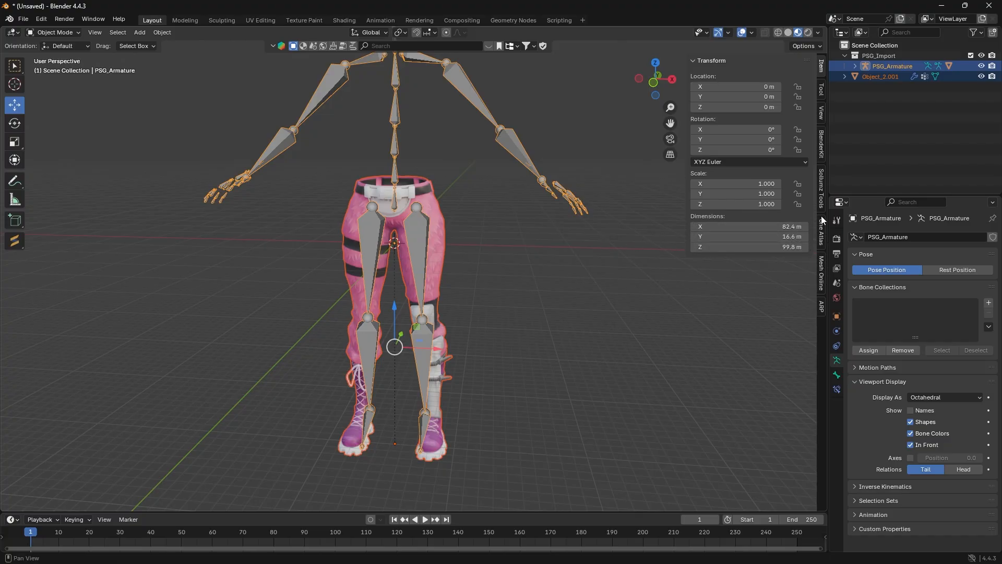
click(822, 277)
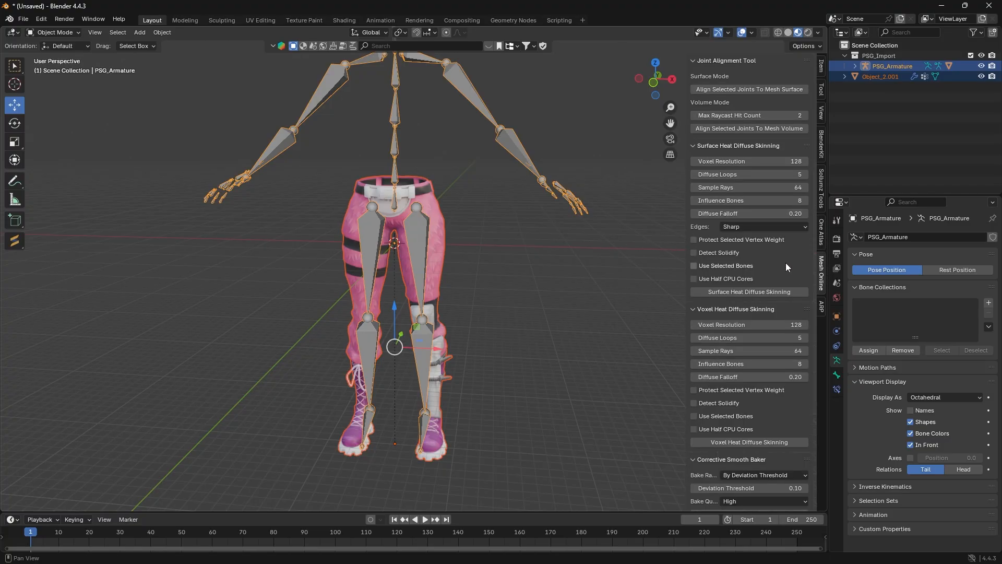
scroll(785, 262, down, 1)
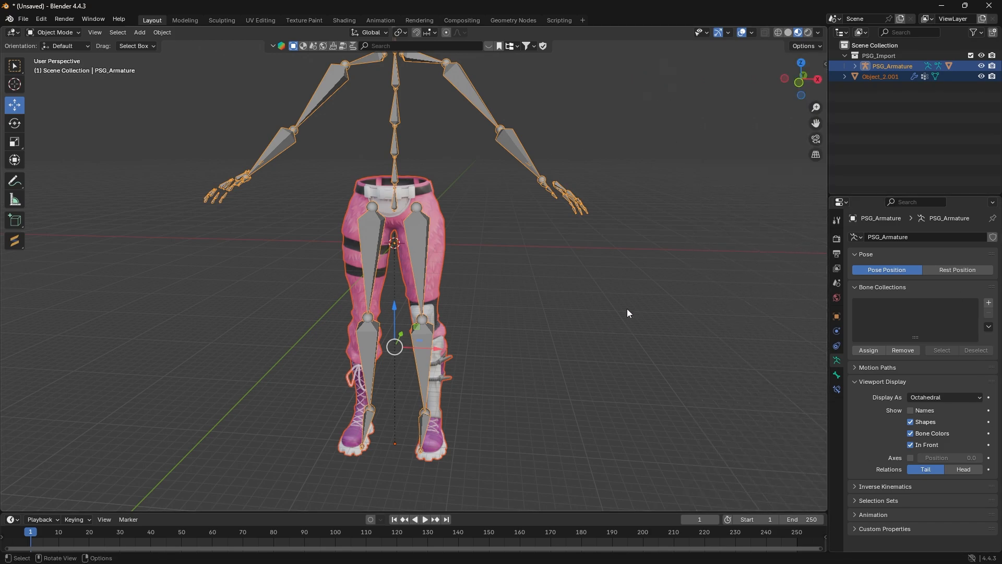
scroll(821, 279, up, 1)
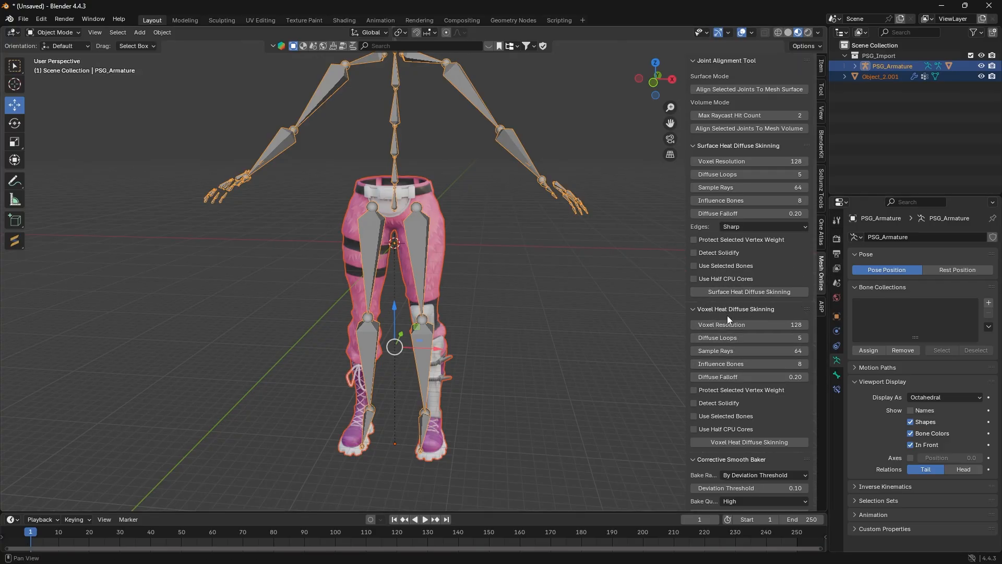
Set the Voxel Heat Diffuse Skinning options to 4 Influence Bones and 128 Sample Rays
scroll(727, 317, down, 1)
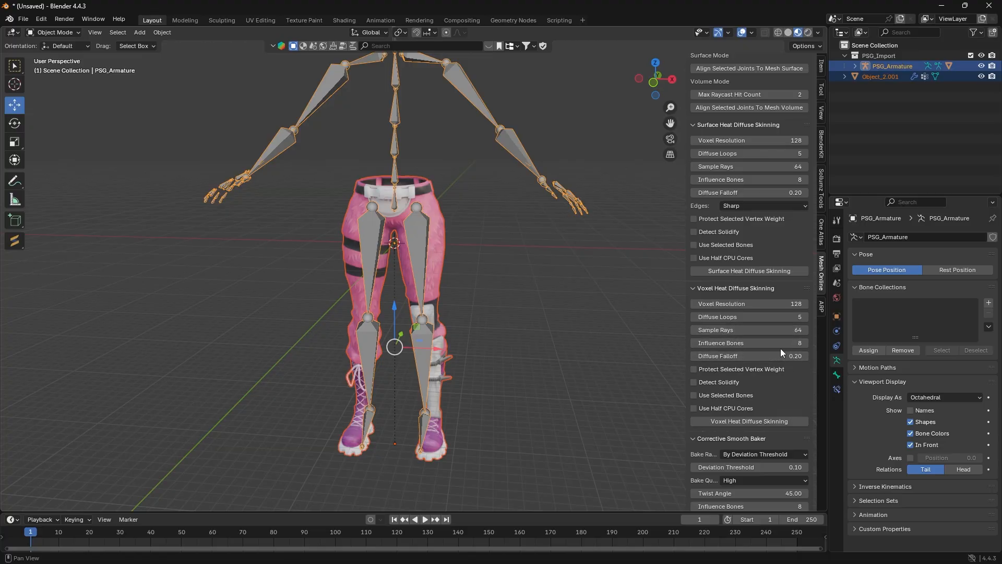
drag(781, 344, 756, 343)
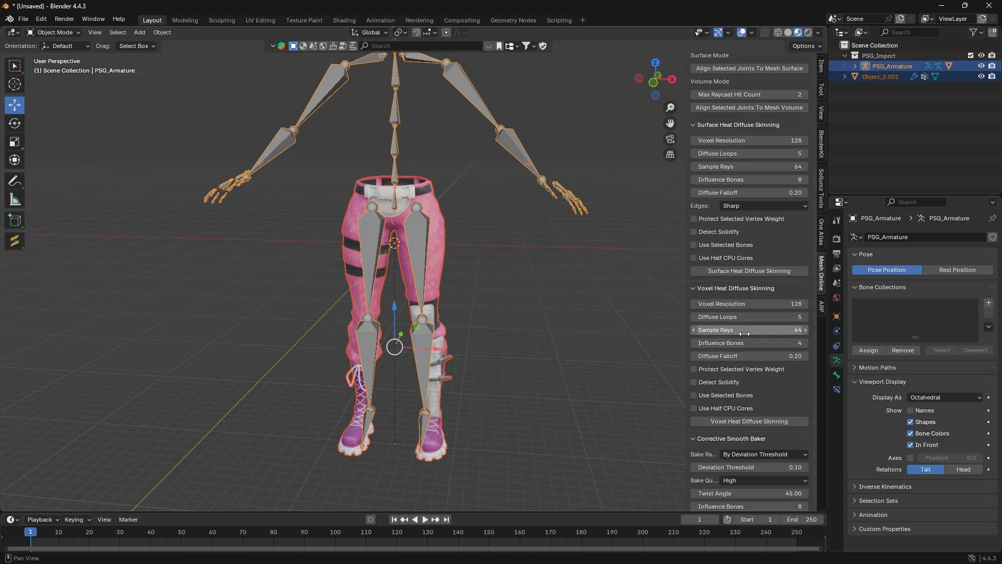
drag(752, 330, 777, 329)
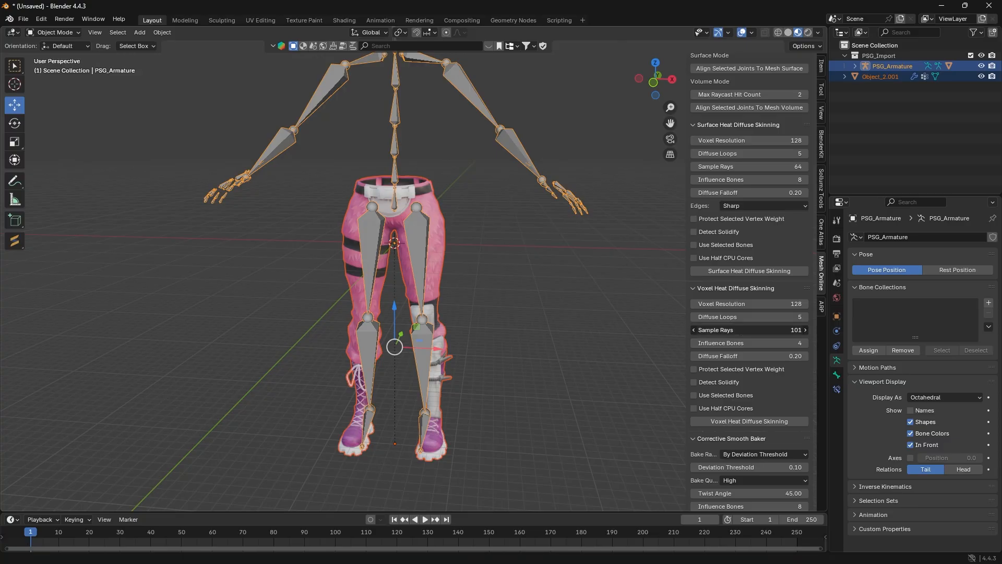
Run Voxel Heat Diffuse Skinning on the pants mesh and PSG_Armature, then hide the add-on's settings
middle_drag(478, 305, 485, 313)
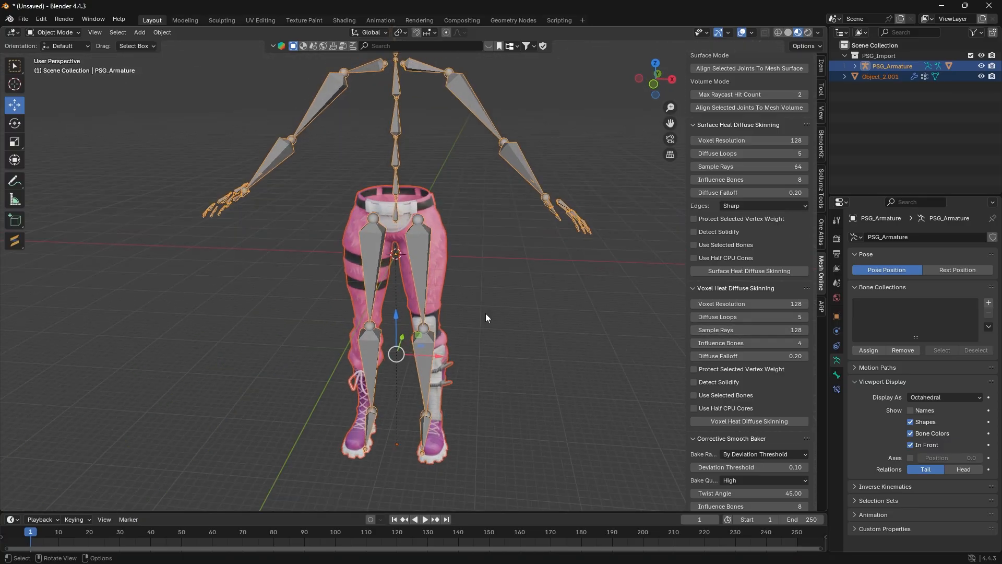
click(485, 313)
key(a)
click(744, 421)
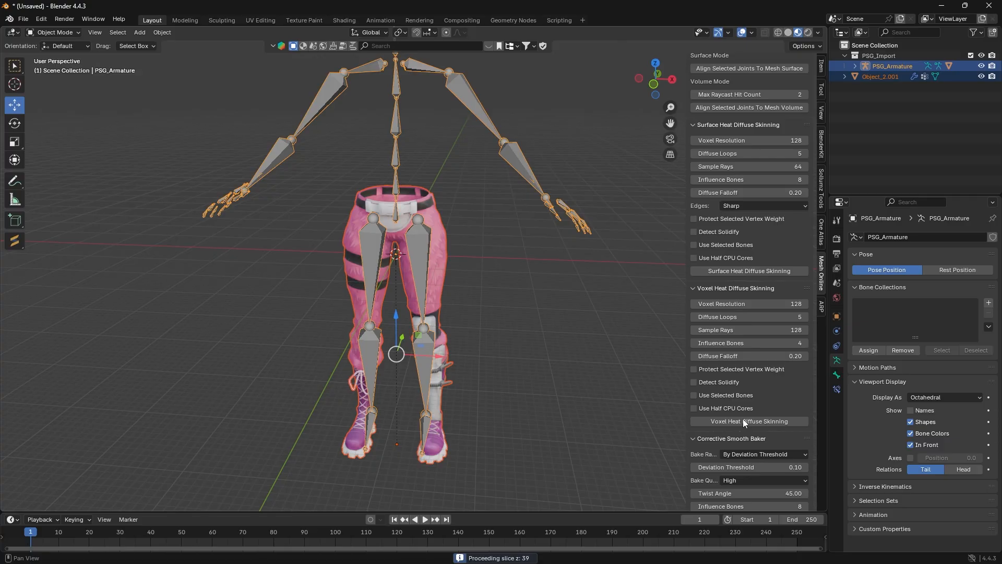
middle_drag(542, 415, 589, 354)
key(n)
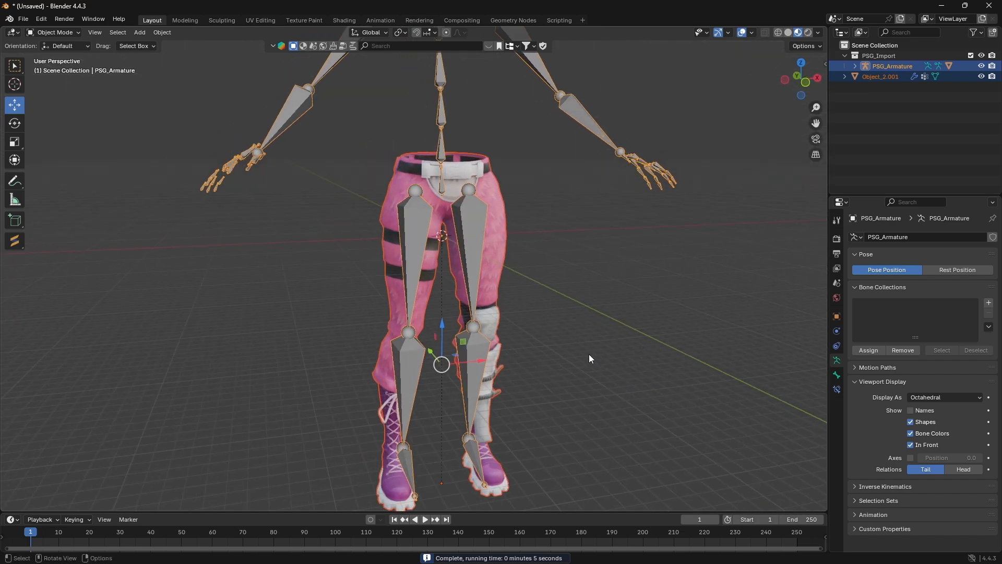
Put the armature in Pose Mode and test the RightUpLeg bone with a trackball rotation, cancelling it
click(63, 33)
click(63, 66)
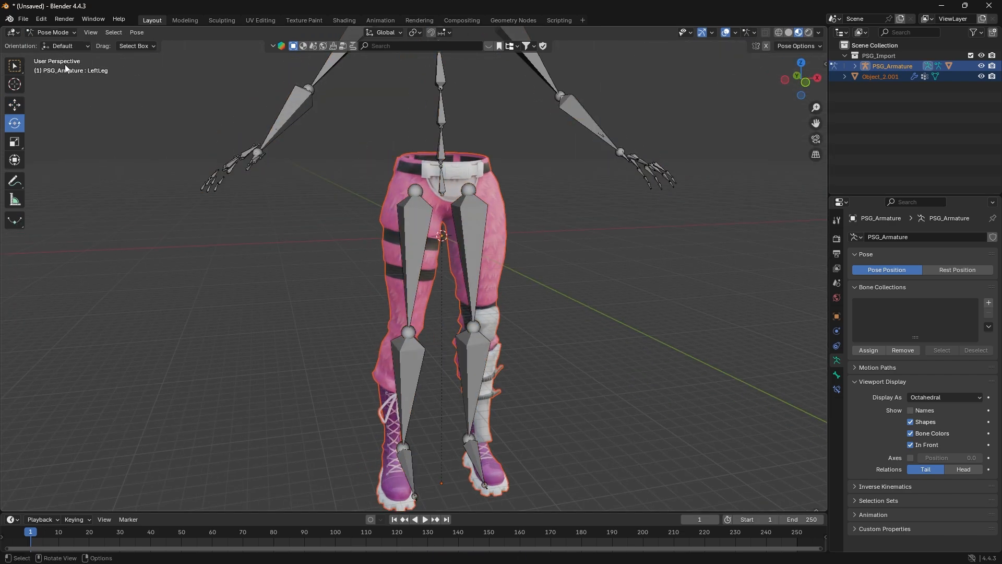
click(412, 240)
drag(420, 219, 401, 169)
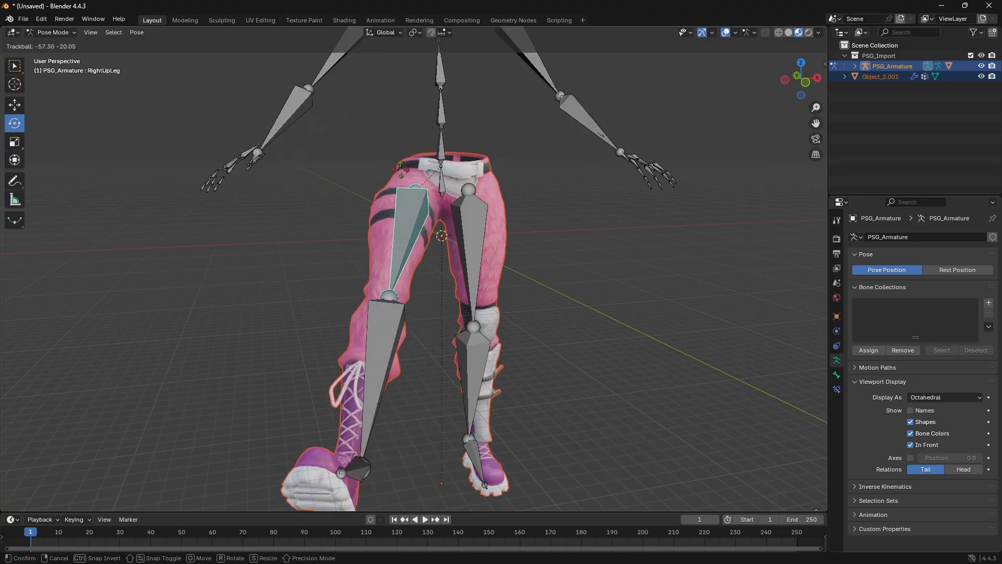
key(Escape)
Test the RightLeg and RightFoot bones by rotating each one to check how the trousers and boot deform
click(415, 365)
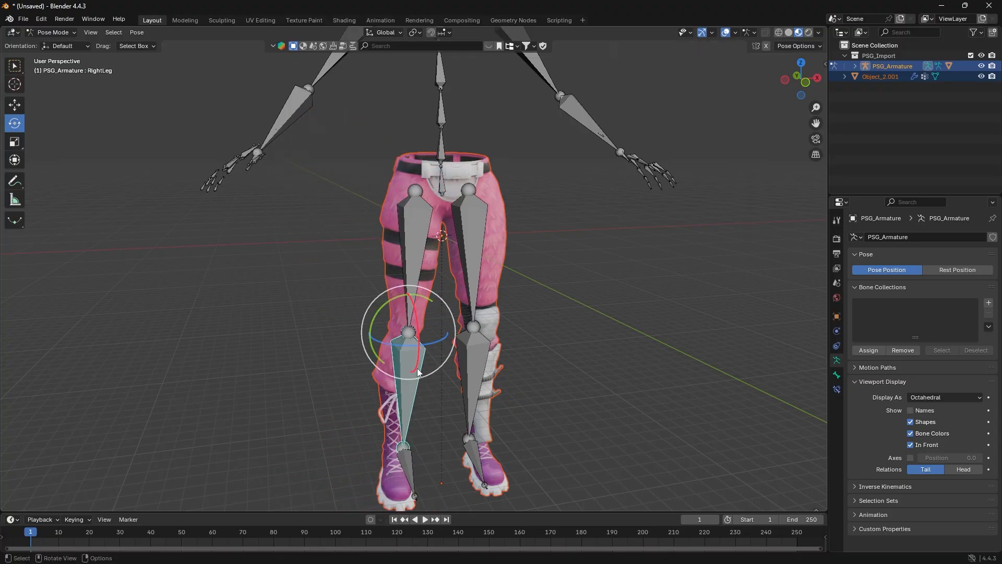
mouse_move(416, 365)
mouse_down()
mouse_move(407, 365)
mouse_move(399, 319)
mouse_move(427, 367)
mouse_move(437, 321)
mouse_move(401, 353)
mouse_move(435, 349)
mouse_move(429, 360)
mouse_up()
shift+middle_drag(469, 410, 426, 361)
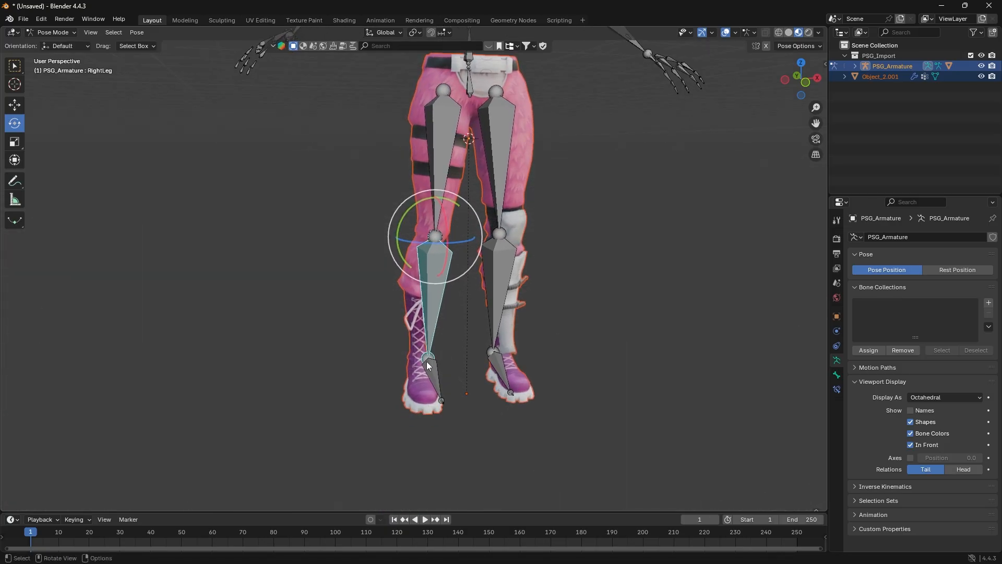
click(440, 373)
drag(441, 387, 464, 383)
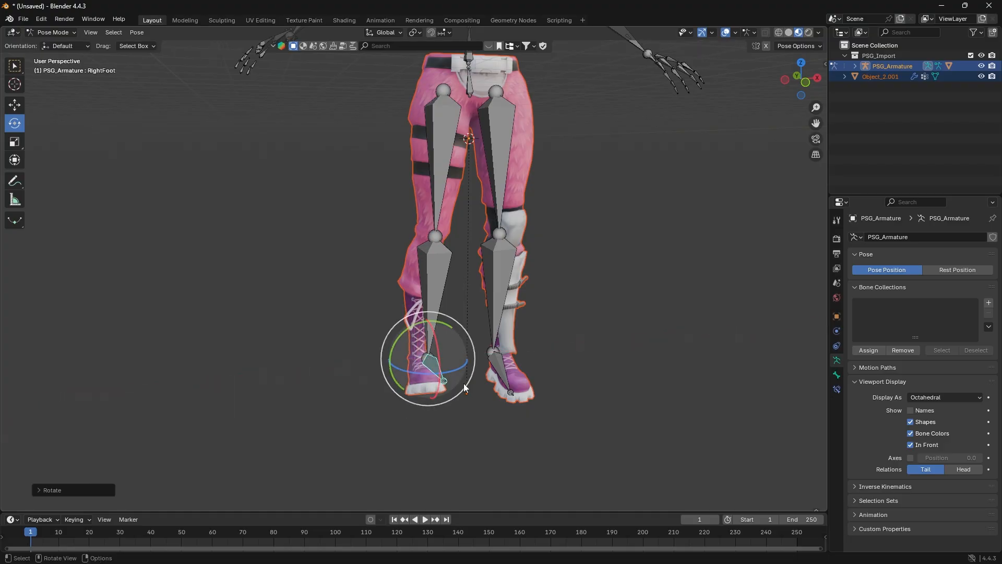
middle_drag(463, 383, 384, 306)
Test the LeftLeg and LeftFoot bones by rotating each one to check the deformation at knee and ankle
click(466, 310)
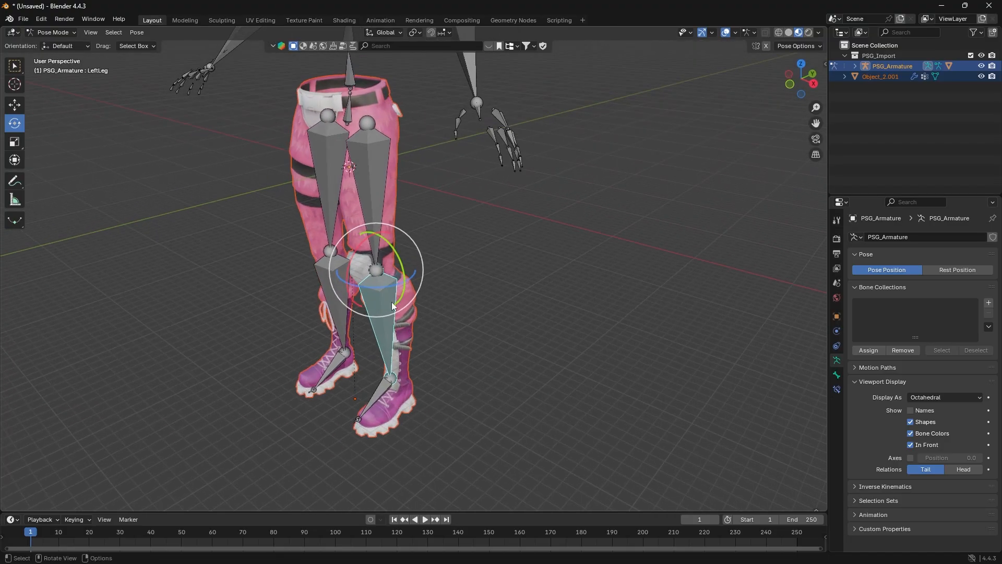
mouse_move(384, 305)
mouse_down()
mouse_move(402, 284)
mouse_move(365, 318)
mouse_move(313, 300)
mouse_move(375, 318)
mouse_move(403, 303)
mouse_up()
key(ctrl+z)
click(382, 400)
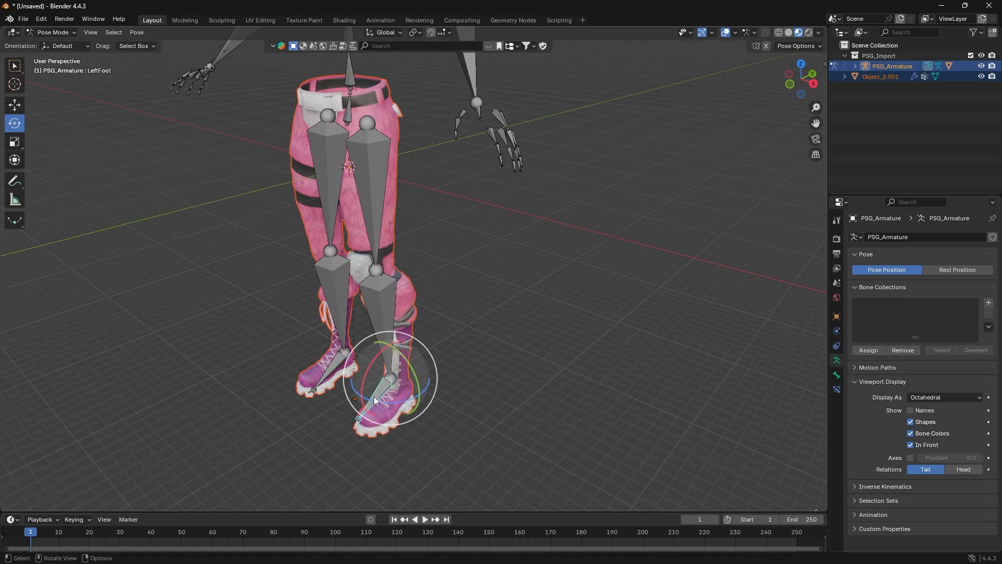
mouse_move(359, 405)
mouse_down()
mouse_move(386, 413)
mouse_move(365, 409)
mouse_up()
middle_drag(447, 383, 408, 207)
Test the hip bone and the Spine bone by rotating them at the waistband and undo each rotation
click(394, 202)
drag(395, 204, 392, 167)
key(ctrl+z)
click(394, 159)
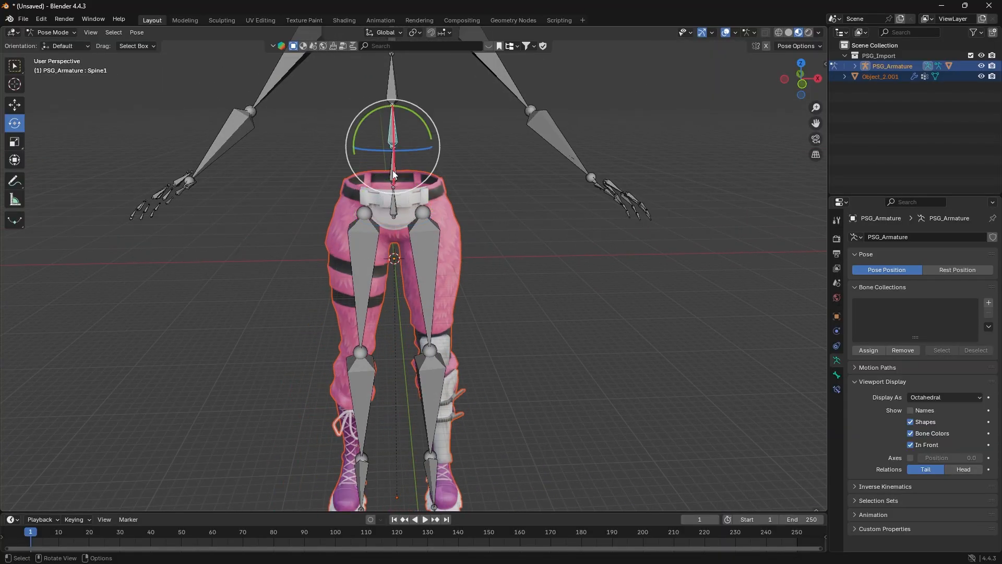
click(392, 171)
drag(382, 202, 431, 183)
key(ctrl+z)
middle_drag(502, 262, 521, 263)
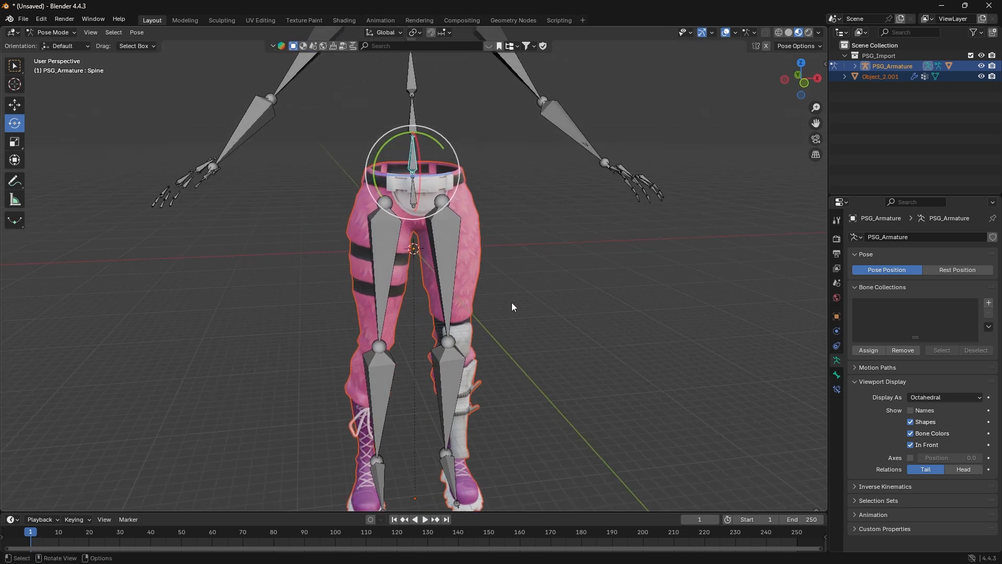
Test the RightUpLeg and LeftUpLeg bones by rotating both thighs and undo the rotations
scroll(511, 302, down, 1)
middle_drag(511, 302, 487, 293)
click(385, 246)
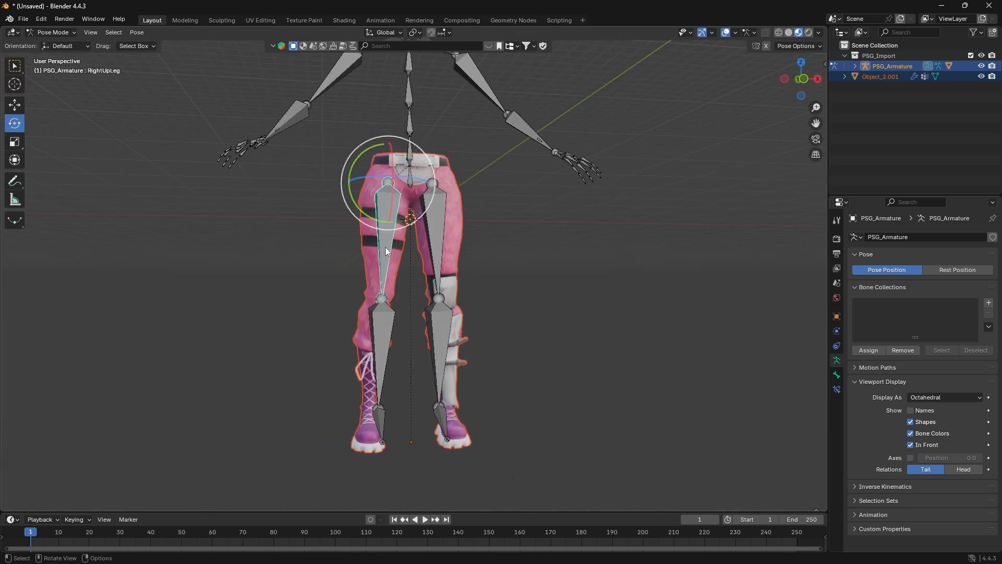
middle_drag(385, 247, 450, 255)
drag(431, 221, 417, 247)
middle_drag(473, 266, 336, 256)
click(411, 286)
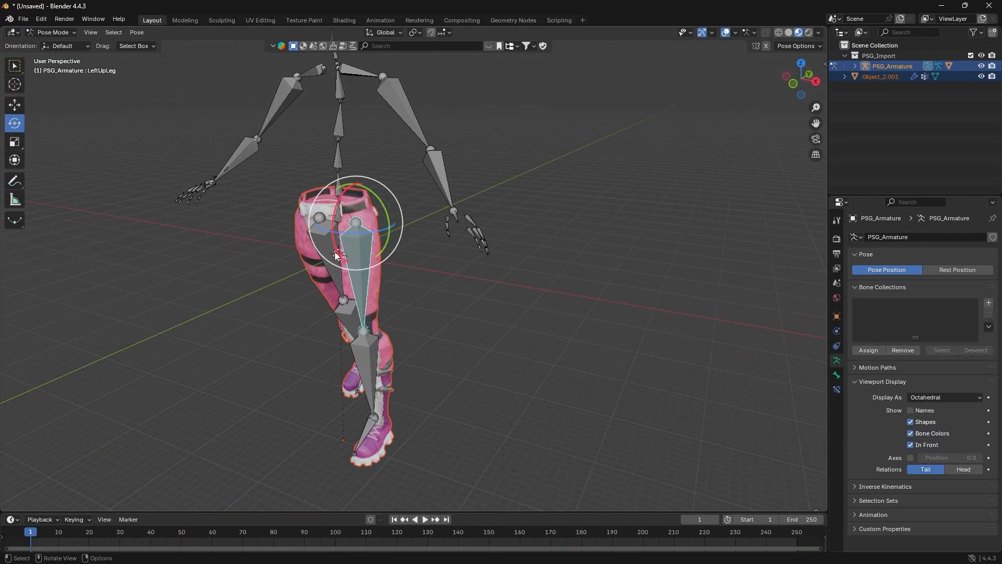
mouse_move(335, 254)
mouse_down()
mouse_move(362, 248)
mouse_move(346, 258)
mouse_up()
key(ctrl+z)
key(ctrl+z)
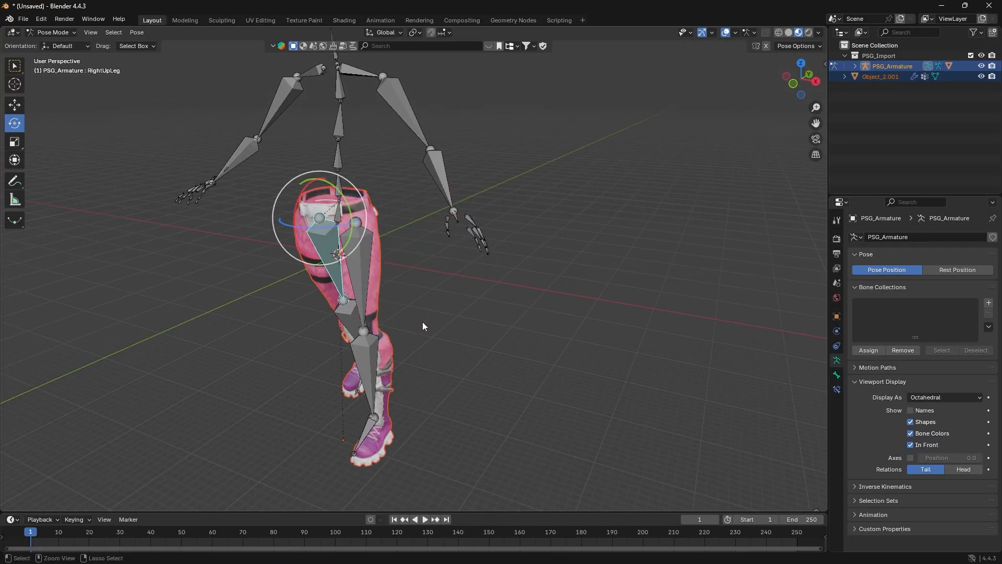
middle_drag(422, 324, 490, 321)
Return the armature to Object Mode and deselect everything
key(ctrl+Tab)
scroll(500, 315, up, 6)
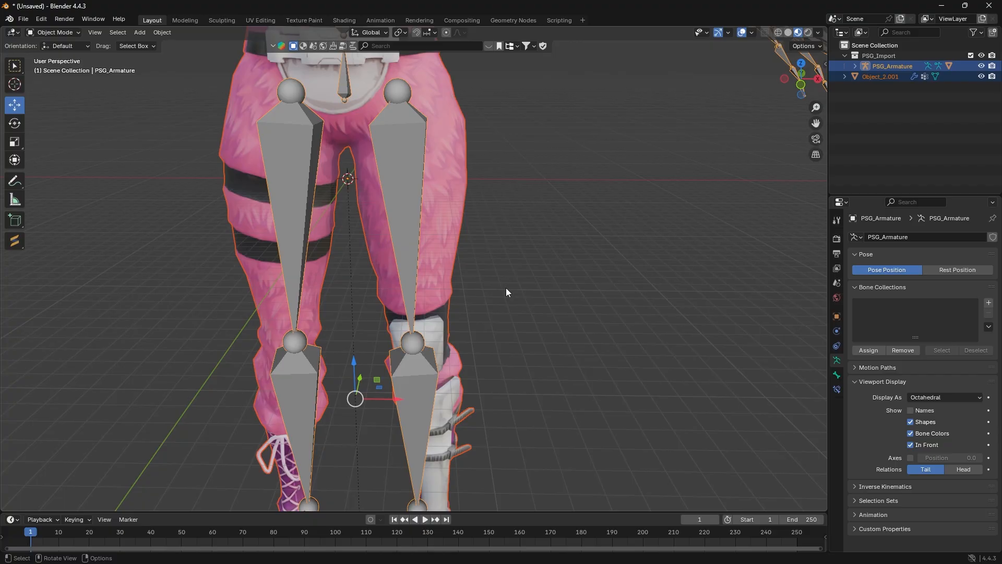
scroll(505, 290, down, 7)
click(307, 57)
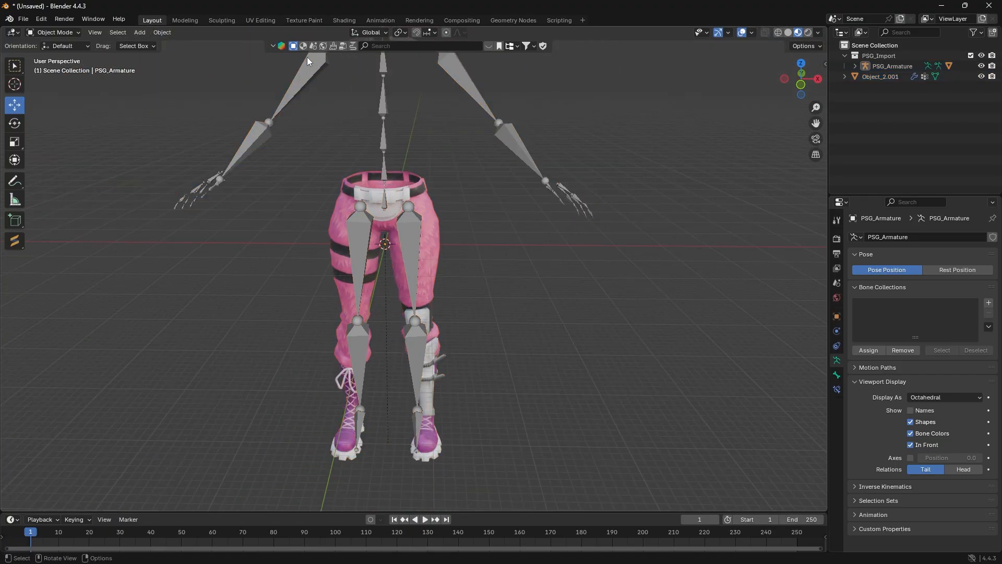
Switch to the UV Editing workspace, leave the armature's Edit Mode and select the pants mesh Object_2.001
click(253, 18)
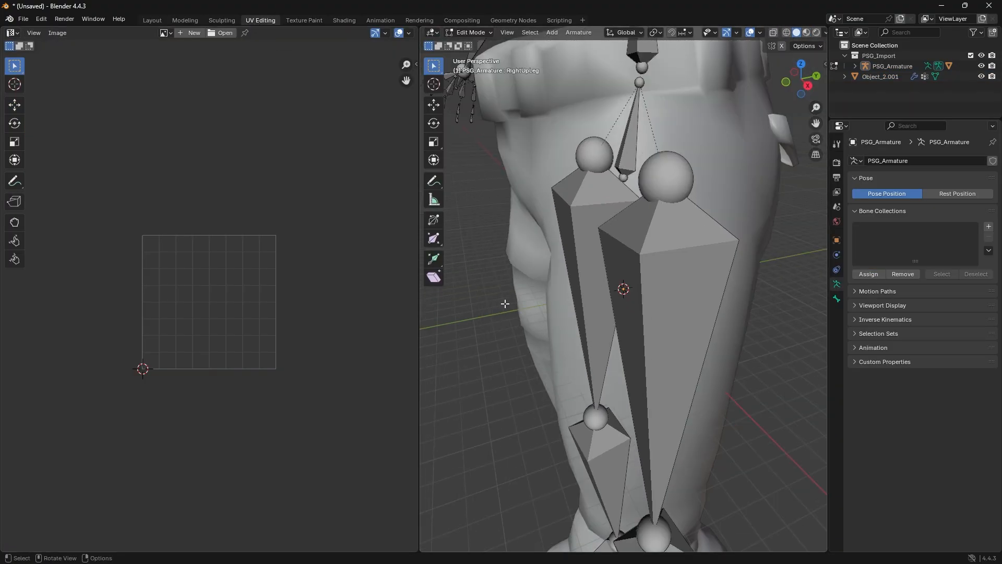
scroll(508, 306, down, 5)
middle_drag(531, 302, 606, 281)
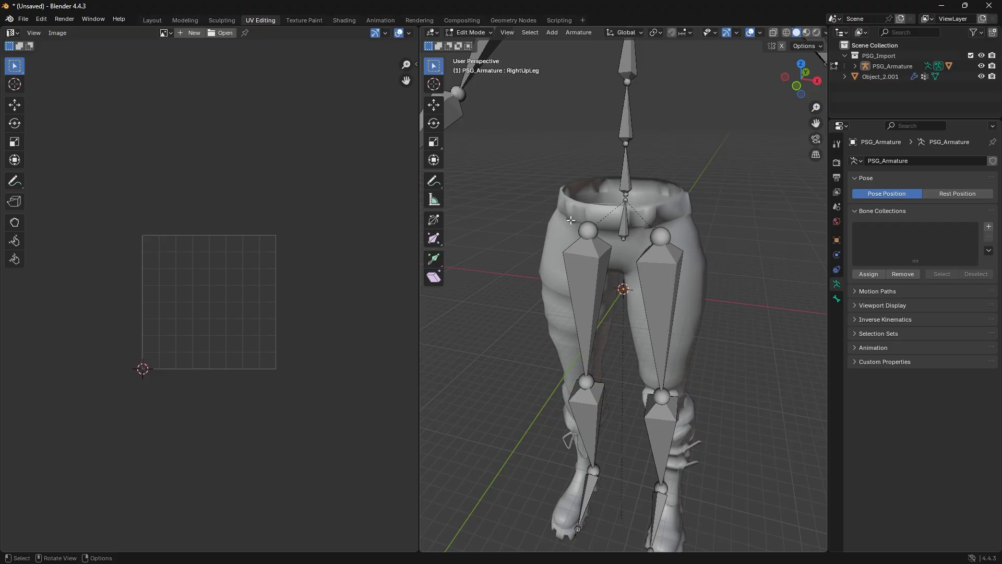
click(469, 32)
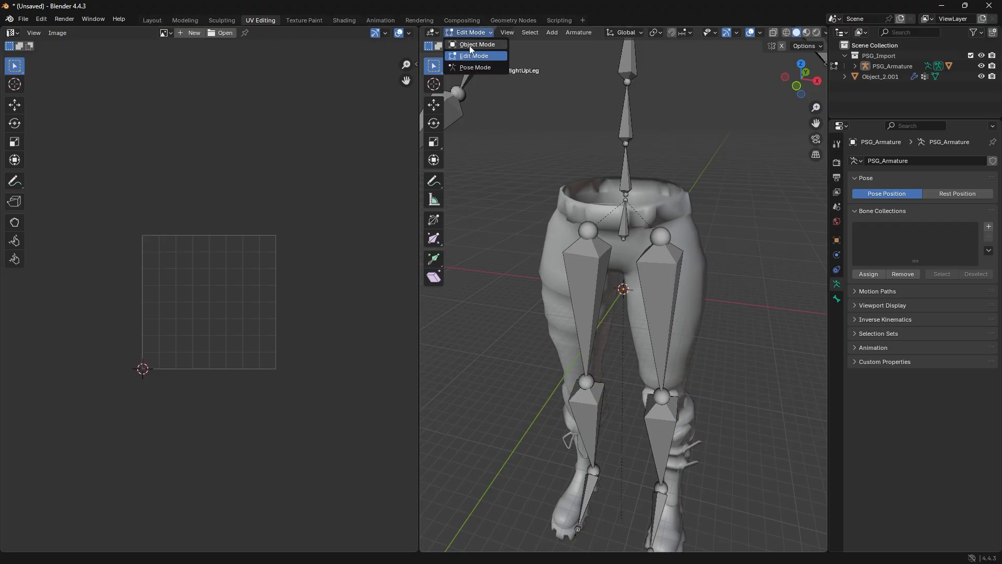
click(468, 44)
click(554, 251)
Enter Edit Mode on the pants mesh and select all of its faces to show their UVs
click(475, 34)
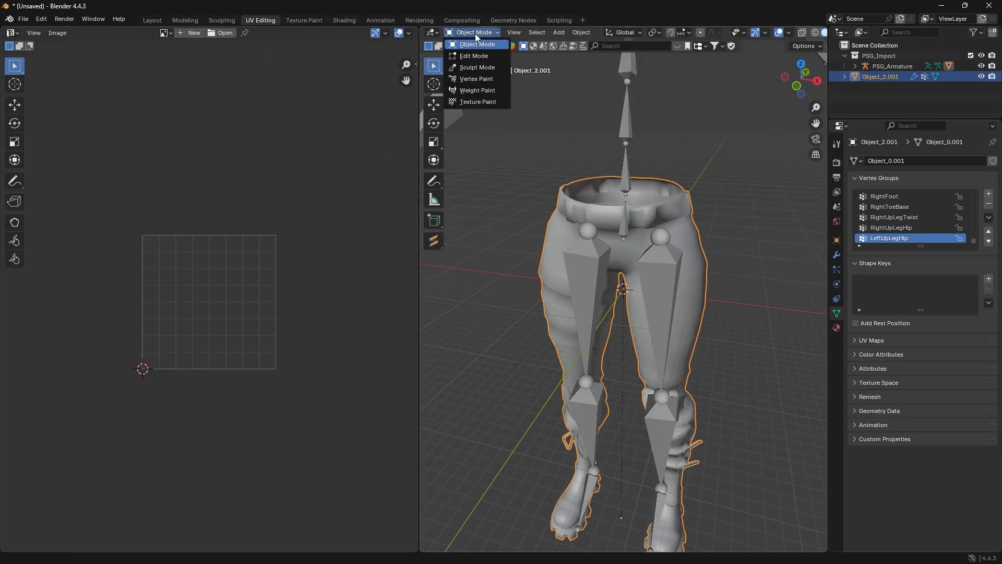
click(475, 58)
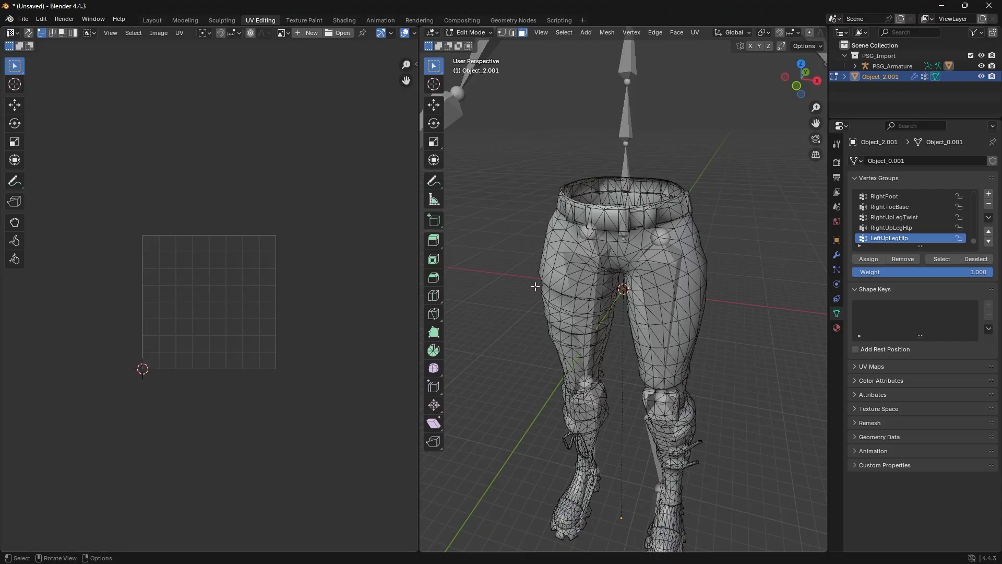
key(a)
Examine how the pants' UV islands lie on the Image_0 texture
scroll(267, 307, down, 7)
scroll(262, 307, up, 3)
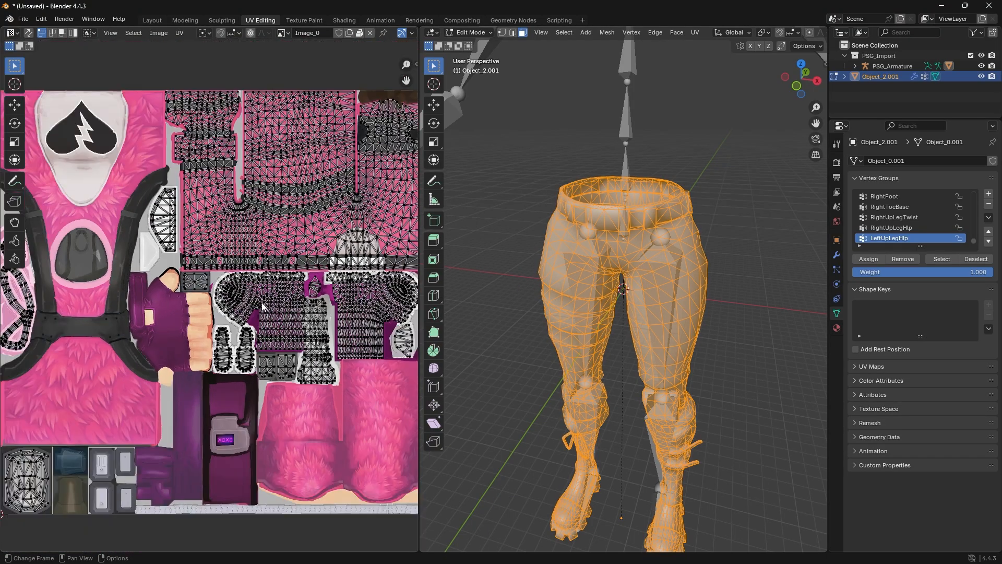
mouse_move(263, 307)
shift+middle_down()
mouse_move(250, 288)
mouse_move(226, 299)
mouse_move(218, 319)
mouse_move(320, 253)
mouse_move(258, 288)
shift+middle_up()
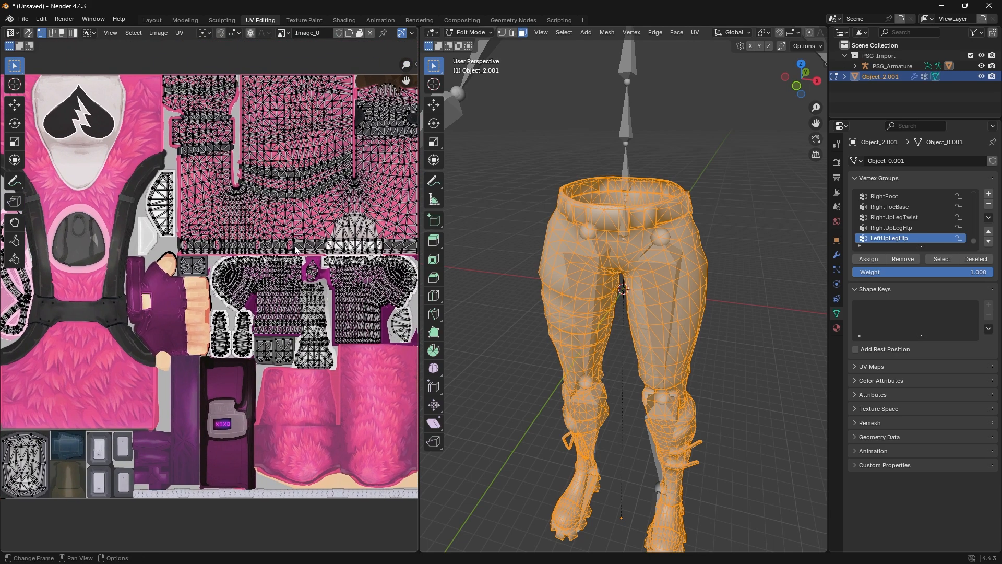
scroll(292, 249, up, 1)
shift+middle_drag(214, 260, 261, 248)
scroll(276, 239, down, 2)
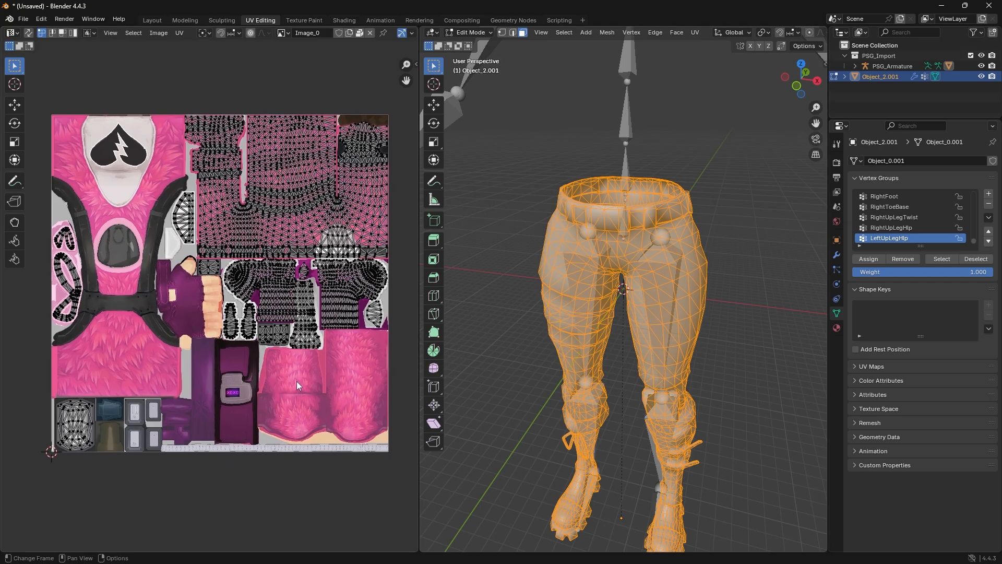
middle_drag(278, 296, 293, 330)
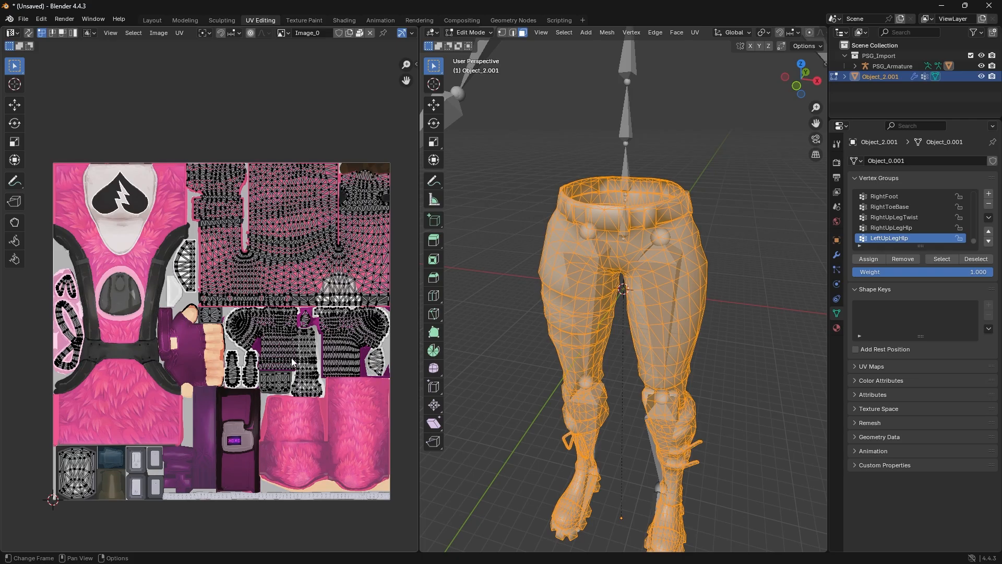
middle_drag(481, 271, 587, 254)
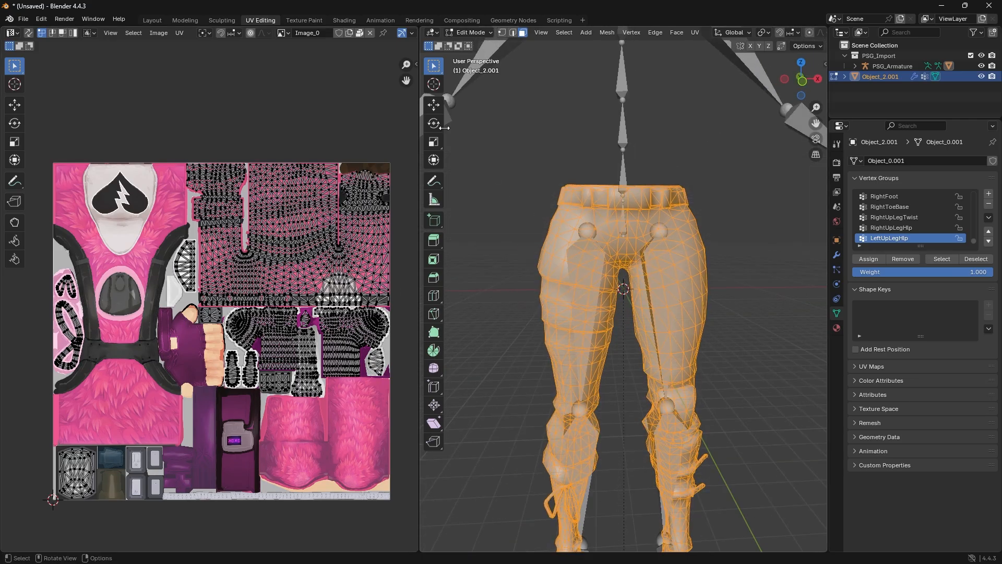
Display Image_1 behind the UVs and inspect it against the pants' islands
click(287, 33)
click(310, 83)
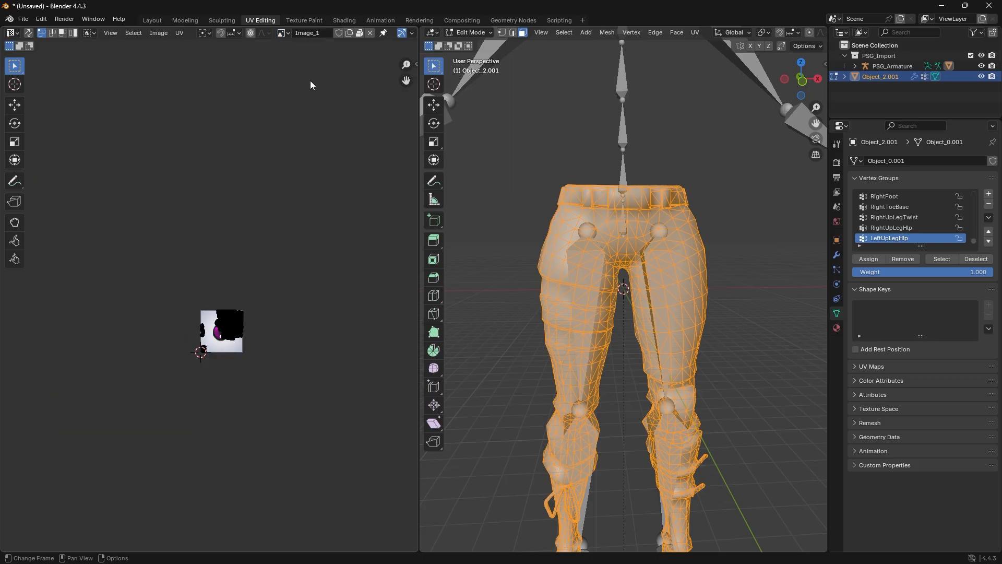
scroll(258, 439, up, 4)
scroll(277, 288, up, 4)
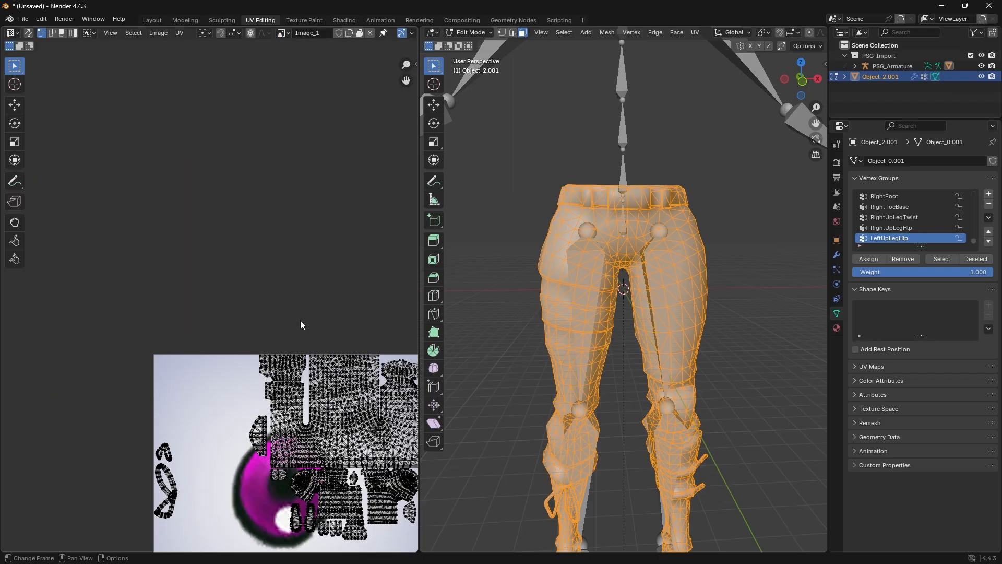
scroll(299, 271, down, 3)
Display Image_2 and Image_3 in turn behind the pants' UVs to compare the textures
click(283, 33)
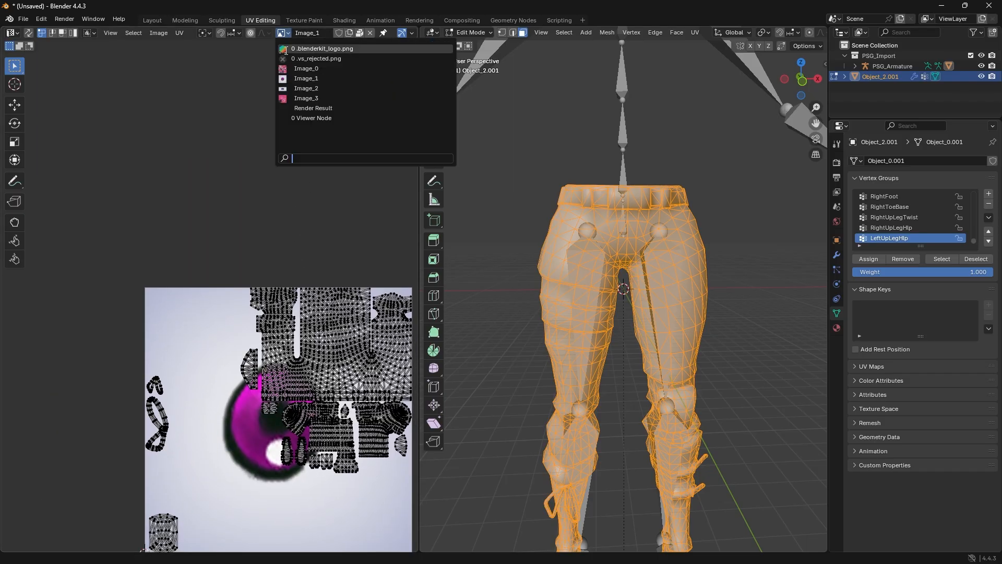
click(305, 88)
click(282, 33)
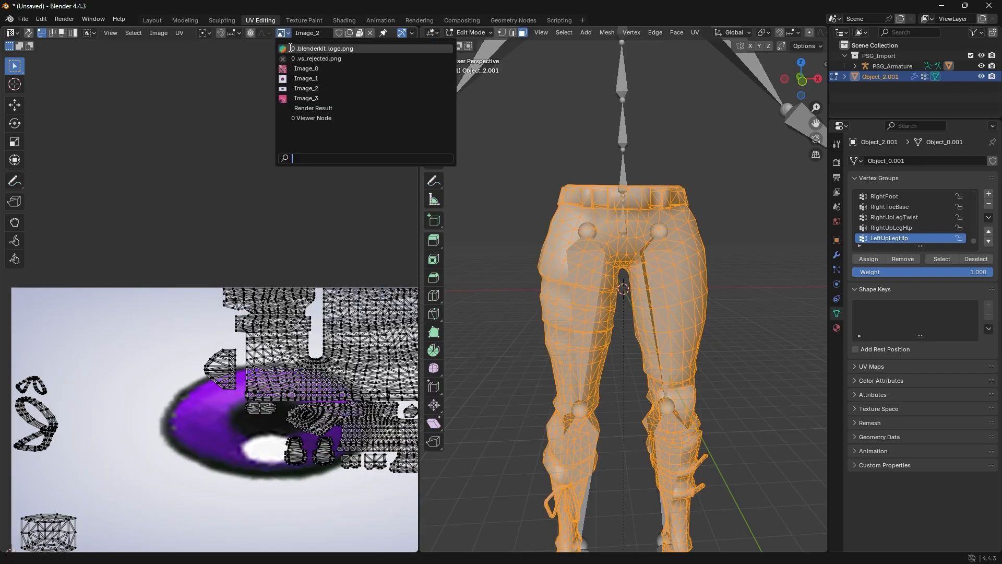
click(306, 98)
scroll(253, 250, down, 5)
scroll(251, 257, up, 3)
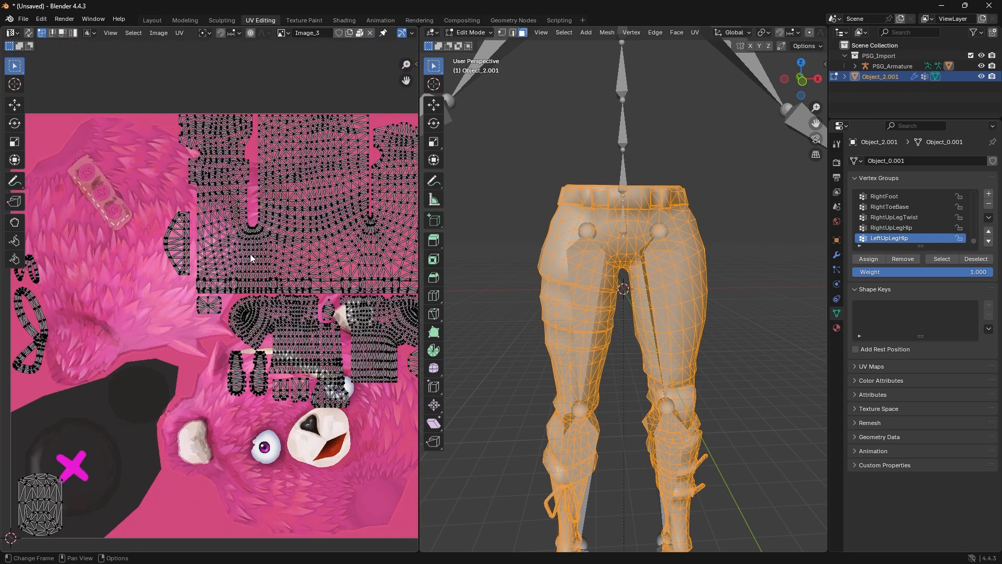
Display Image_0 behind the pants' UVs again and look over the mesh from above
scroll(251, 257, down, 1)
click(282, 33)
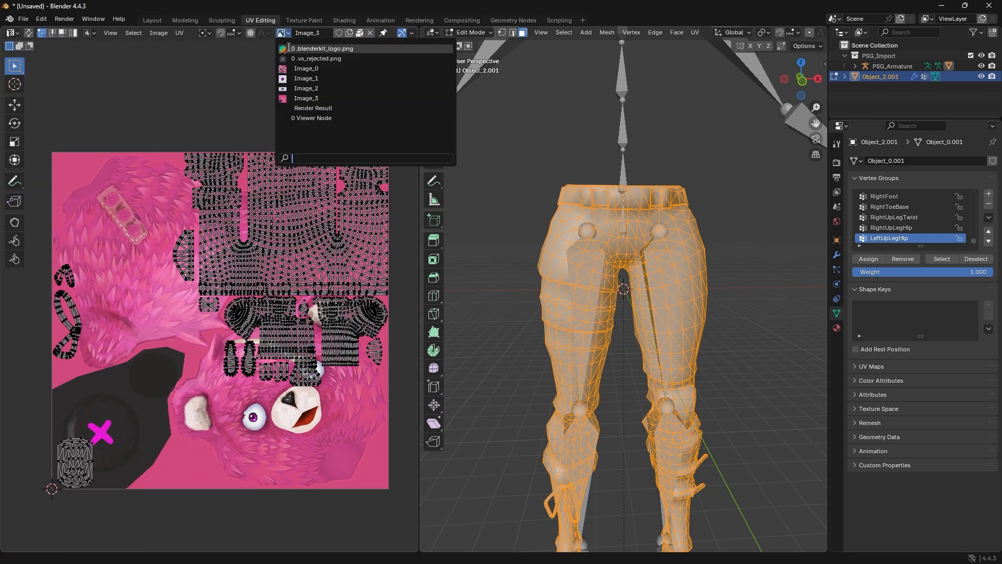
click(306, 68)
middle_drag(481, 315, 496, 294)
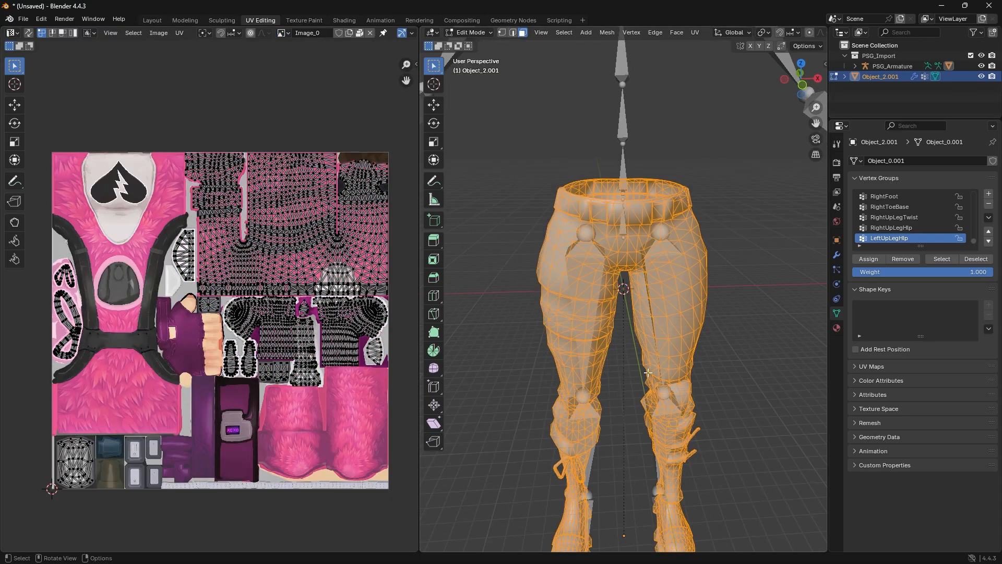
Return to the Layout workspace, check the armature against the pants, and select the pants mesh
click(152, 19)
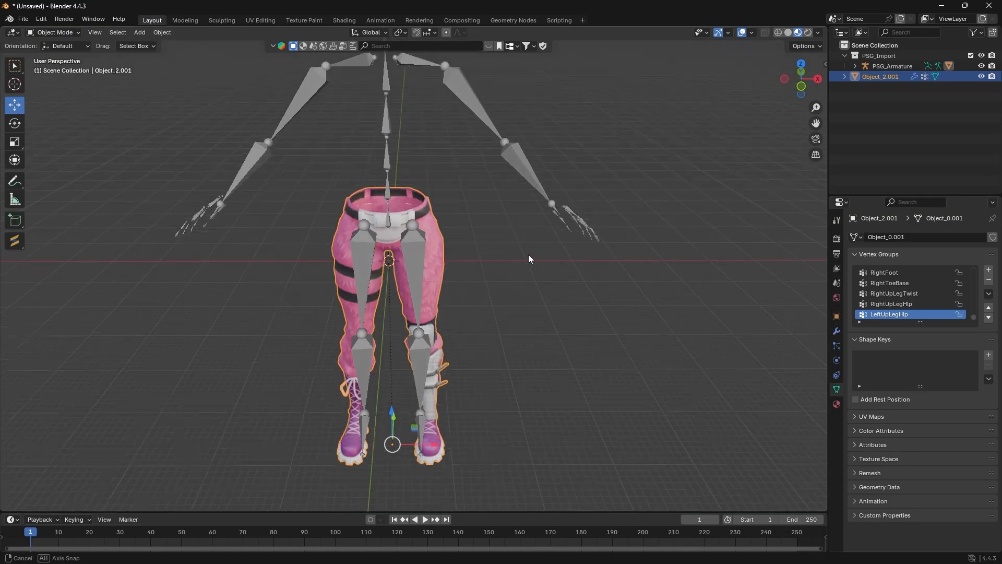
middle_drag(528, 258, 515, 311)
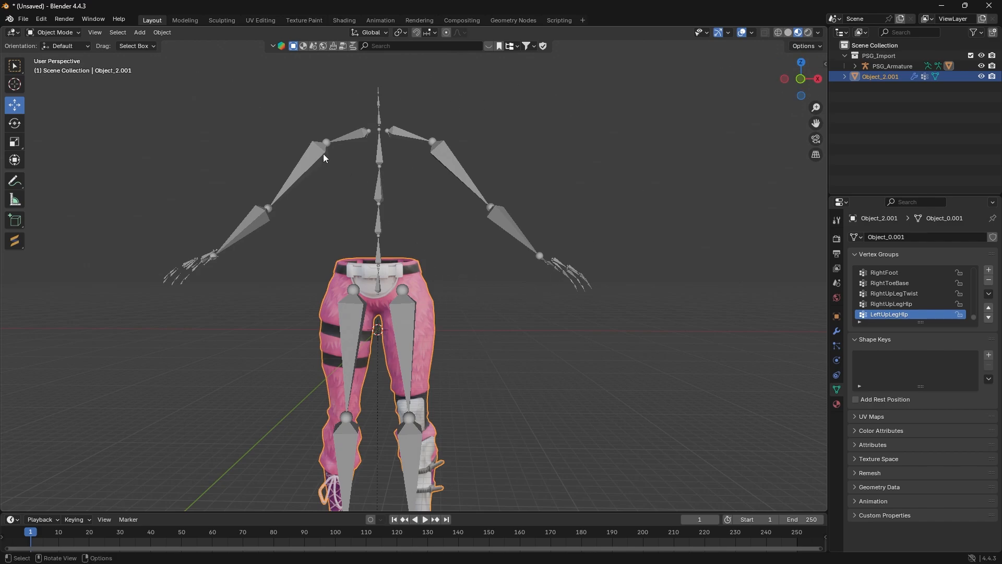
click(299, 170)
click(409, 354)
click(493, 224)
click(424, 354)
click(509, 220)
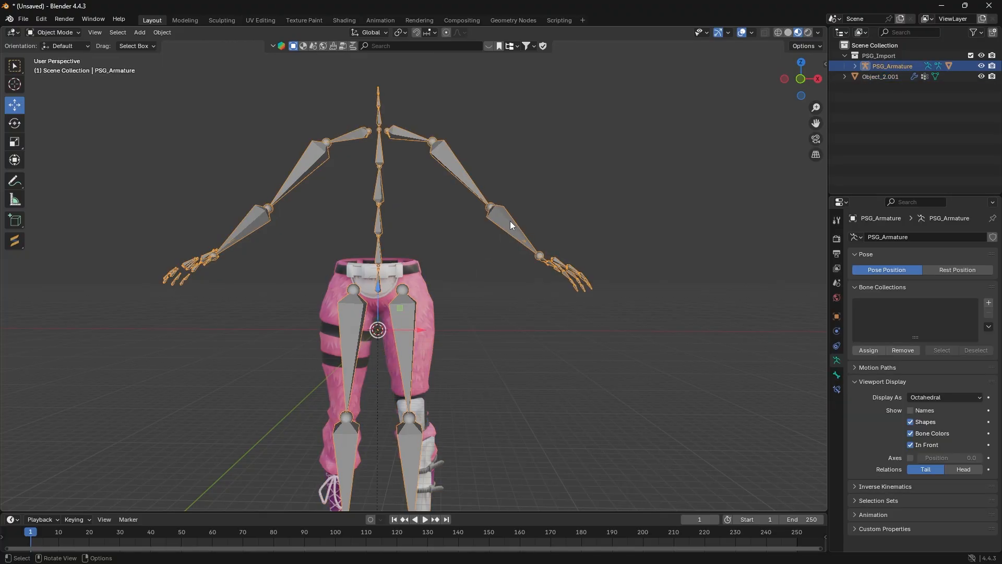
click(493, 359)
middle_drag(493, 358, 427, 383)
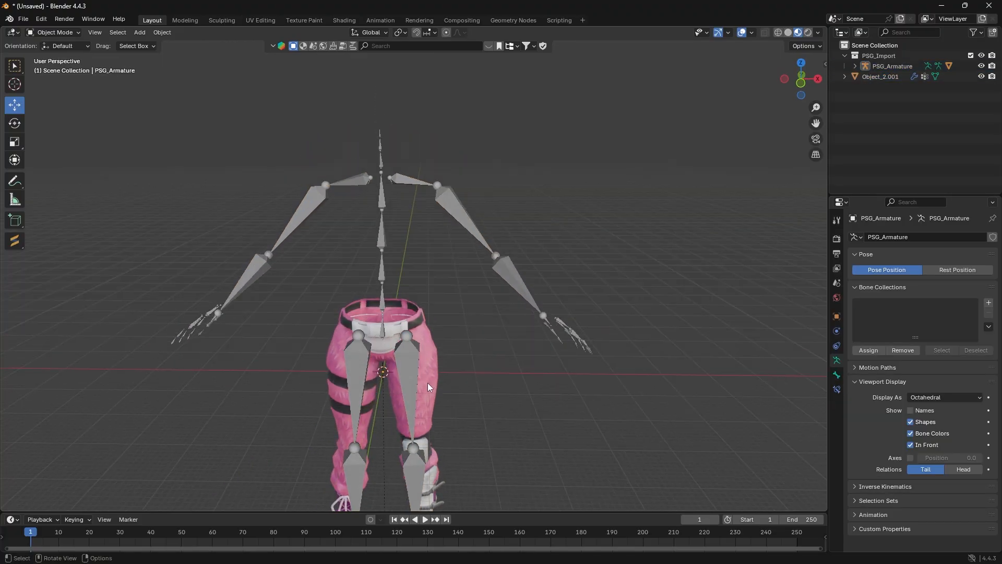
click(428, 383)
middle_drag(499, 372, 505, 358)
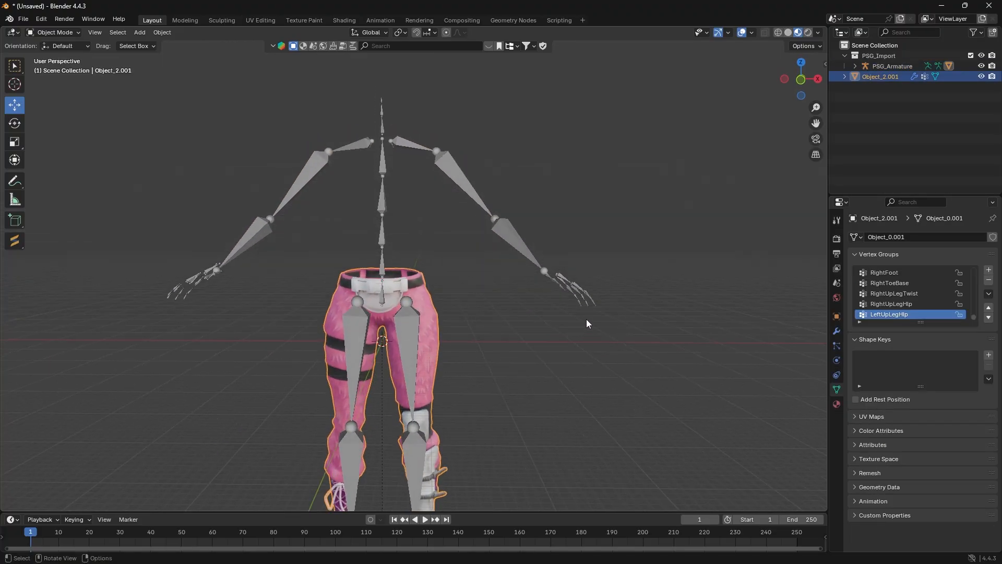
Combine and bake the pants' materials into a single texture and UV map with One Atlas at size 1024
key(n)
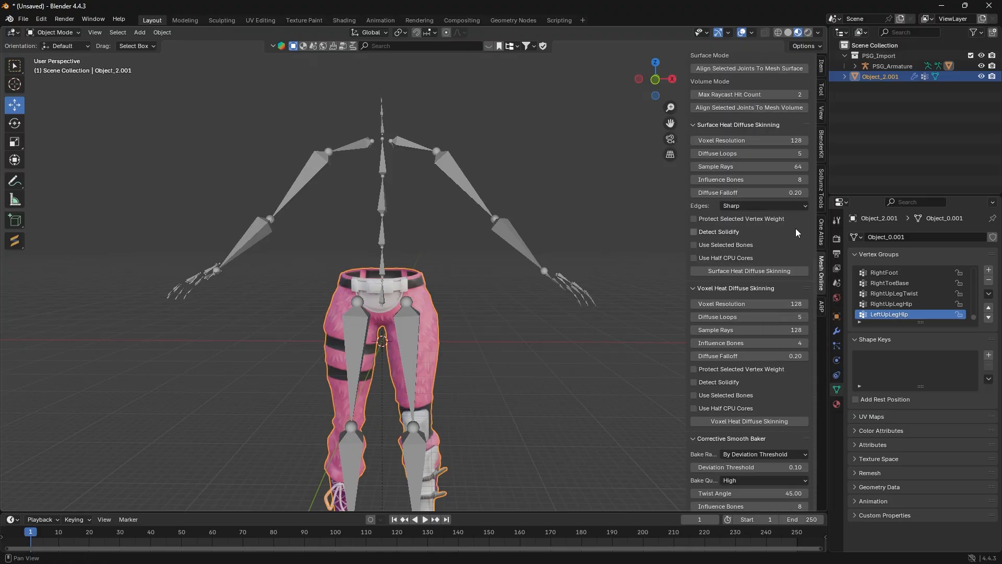
click(821, 234)
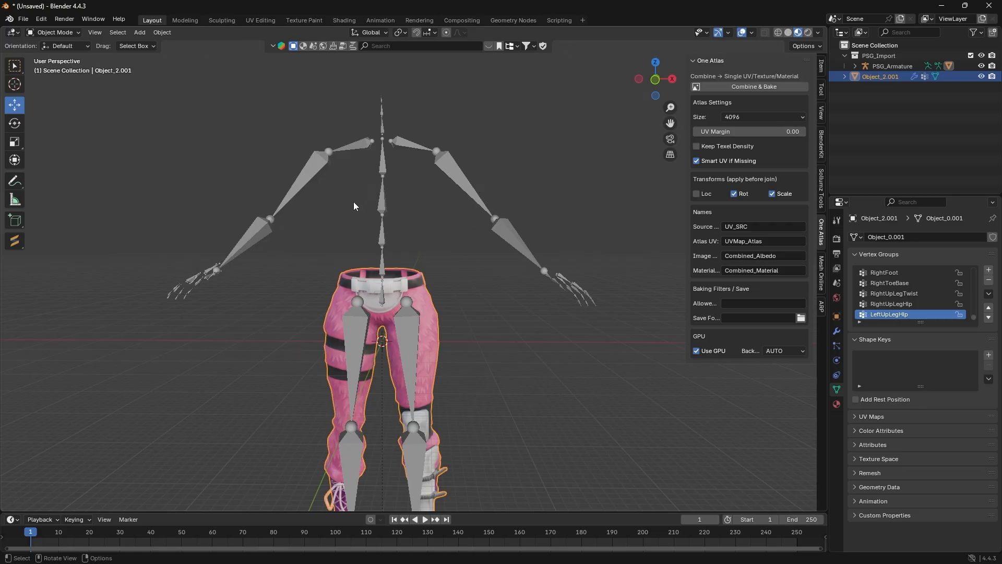
middle_drag(477, 418, 481, 396)
scroll(485, 377, up, 3)
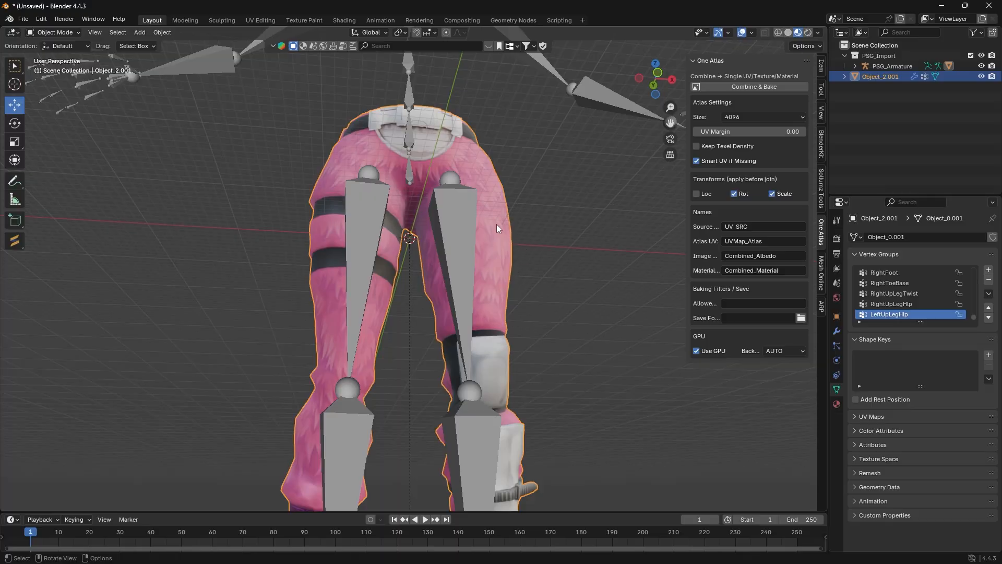
middle_drag(497, 224, 480, 247)
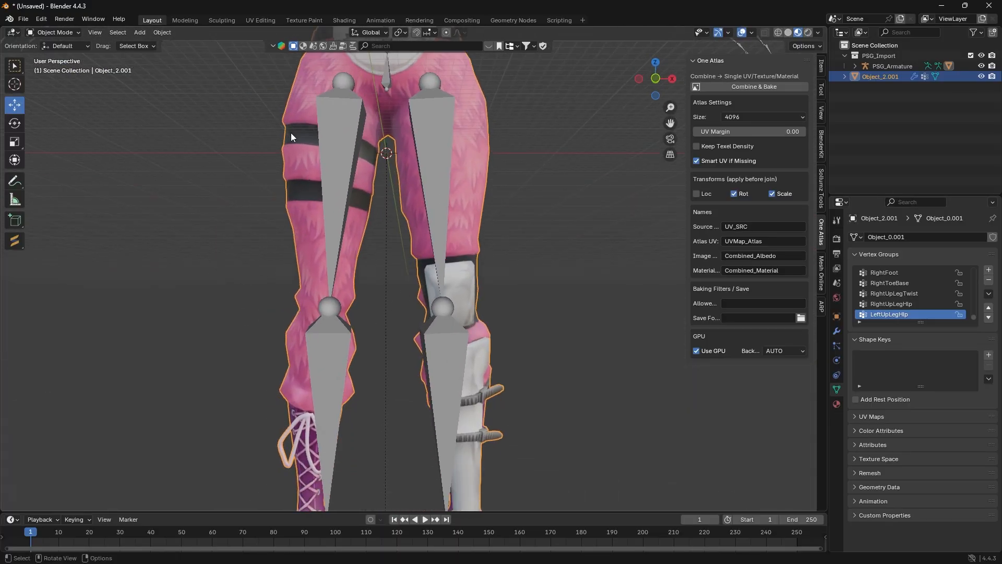
middle_drag(291, 133, 455, 274)
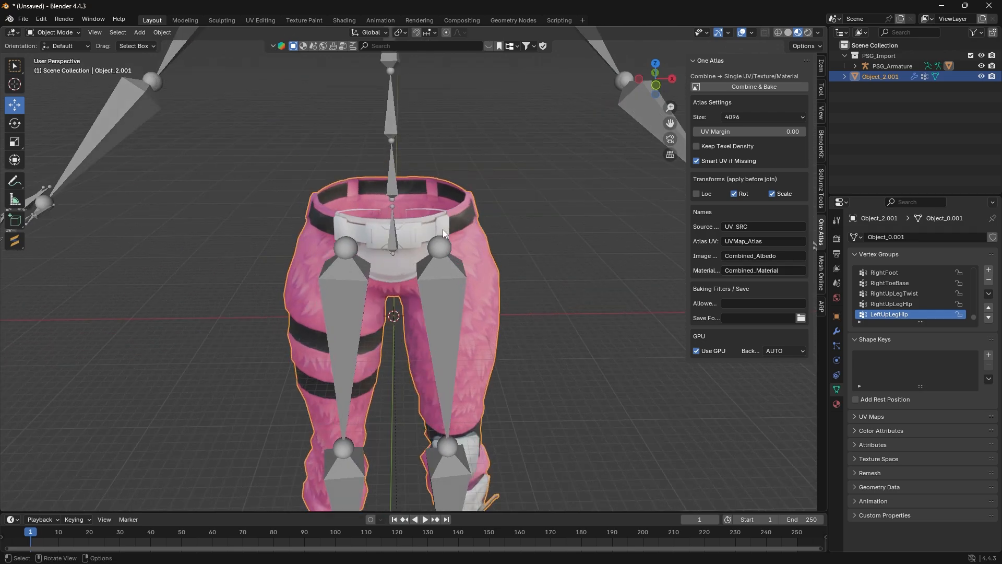
middle_drag(496, 295, 441, 227)
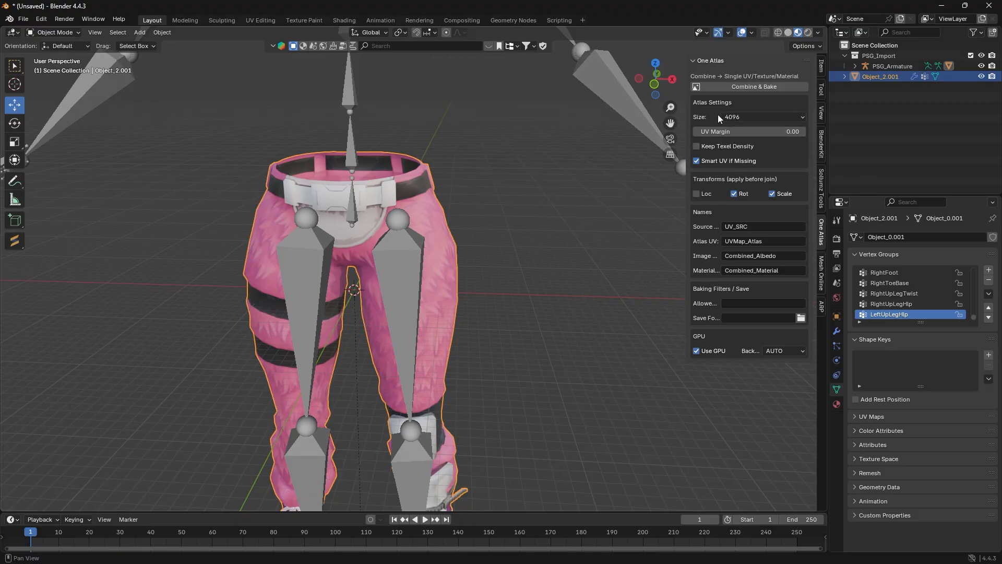
click(742, 117)
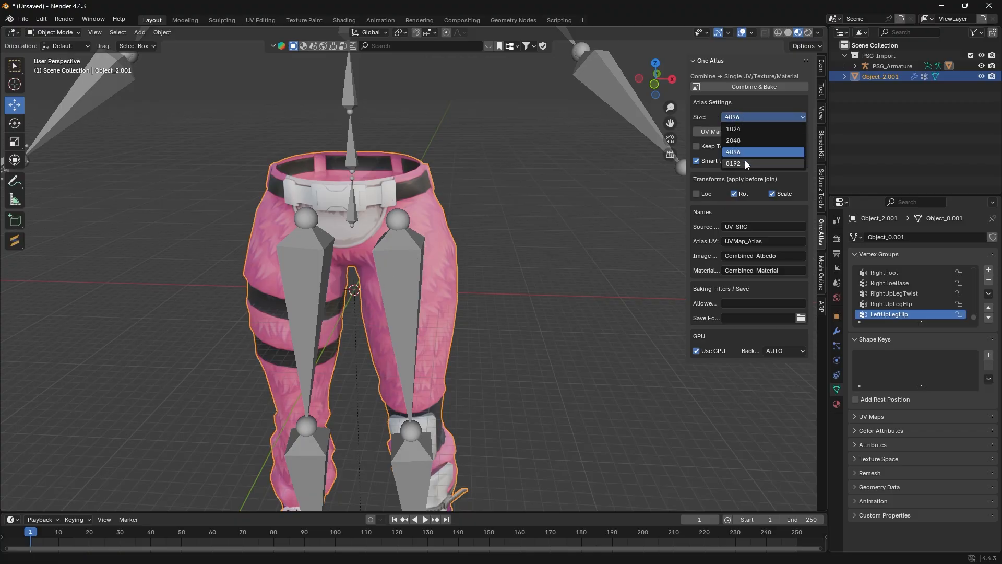
click(744, 129)
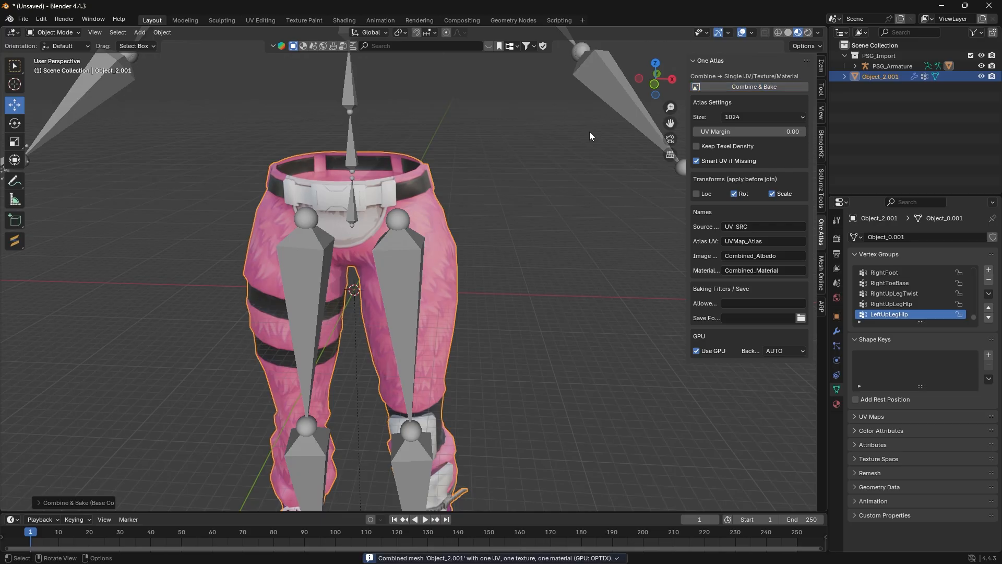
key(n)
Examine the pants' newly packed UV islands in the UV Editing workspace over Image_0
click(271, 20)
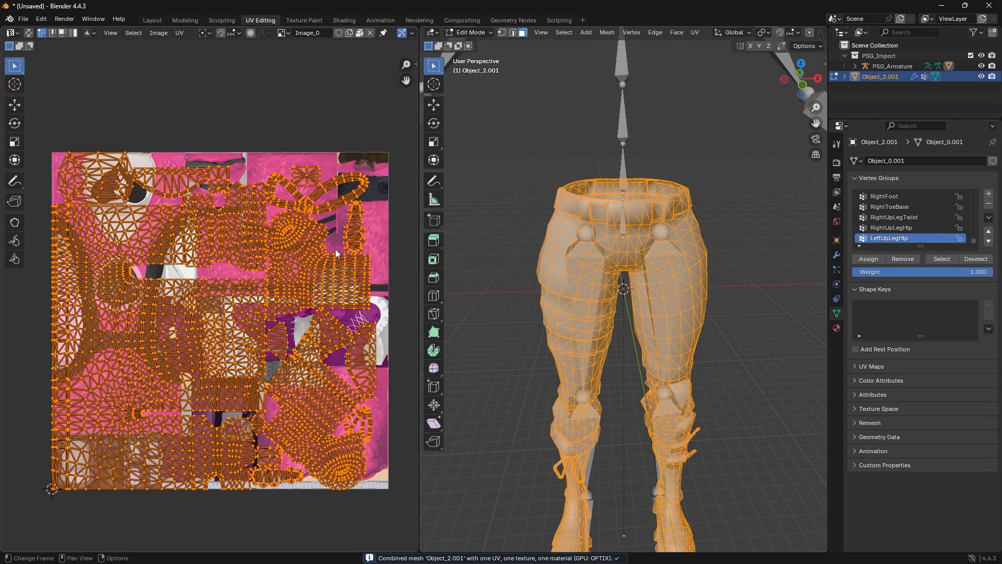
scroll(234, 365, up, 1)
key(alt+a)
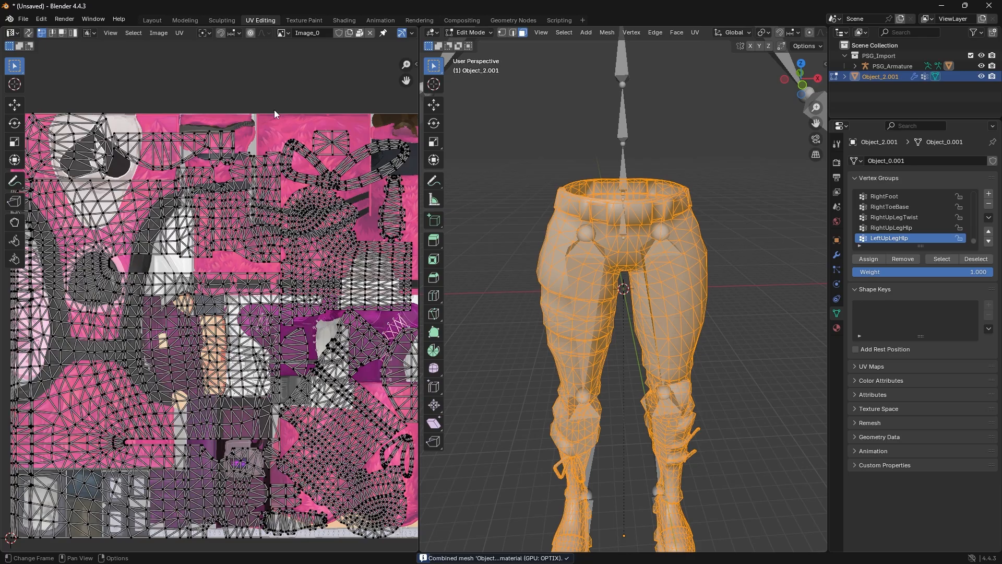
scroll(211, 376, down, 3)
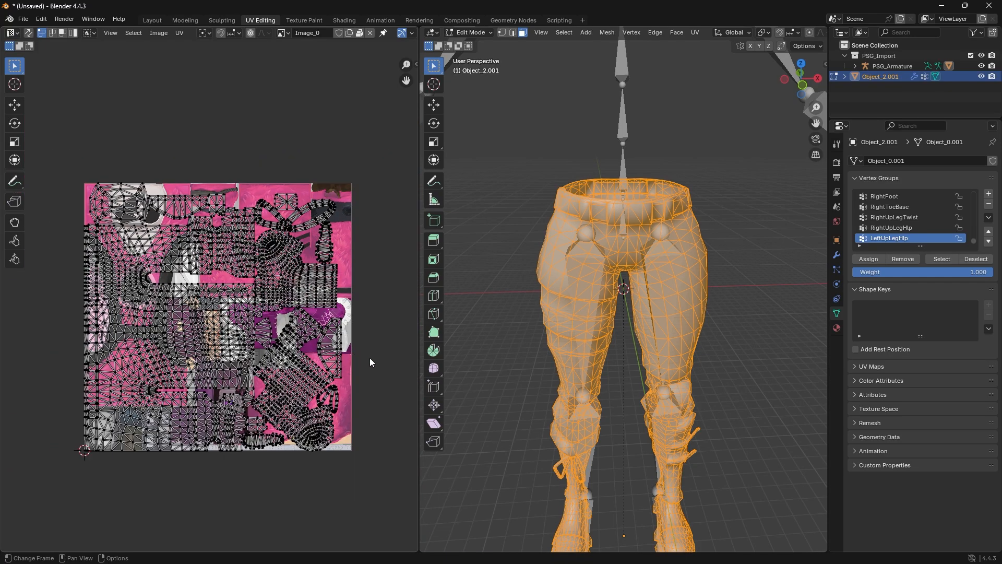
scroll(373, 361, up, 3)
scroll(373, 361, down, 3)
key(a)
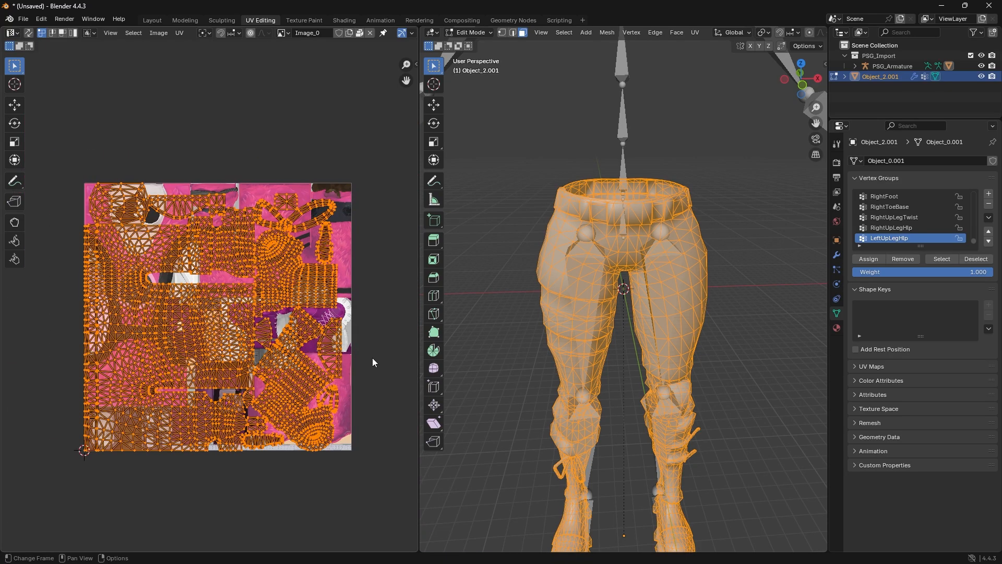
scroll(372, 358, up, 1)
Display the baked Combined_Albedo image behind the UVs and inspect how the islands match it
click(283, 33)
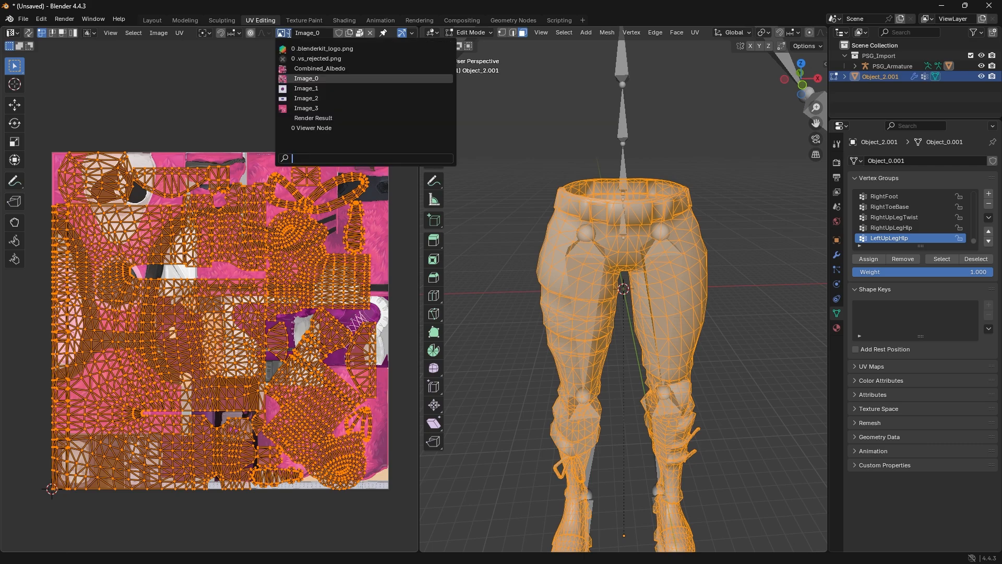
click(314, 69)
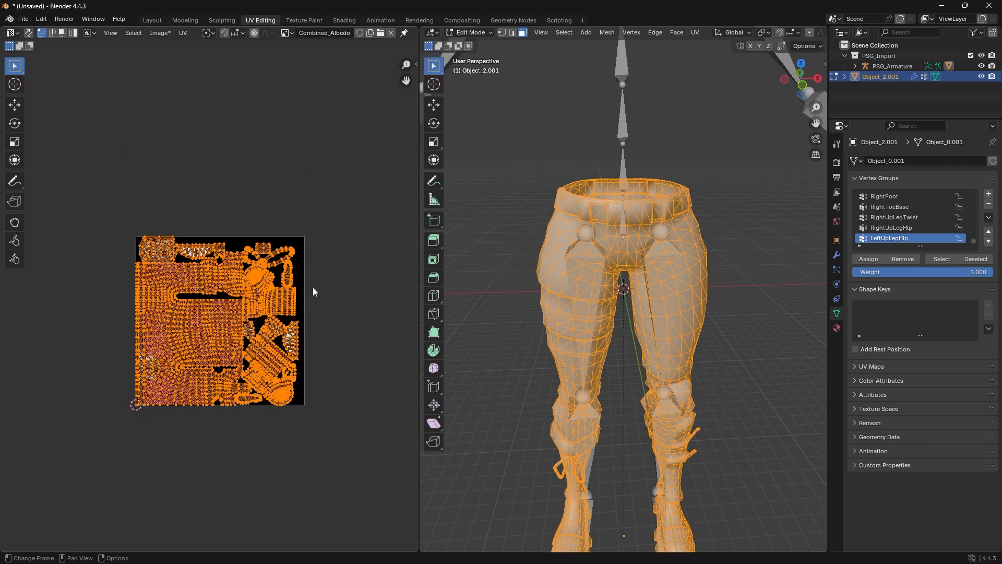
scroll(316, 292, up, 4)
click(258, 95)
scroll(258, 233, down, 5)
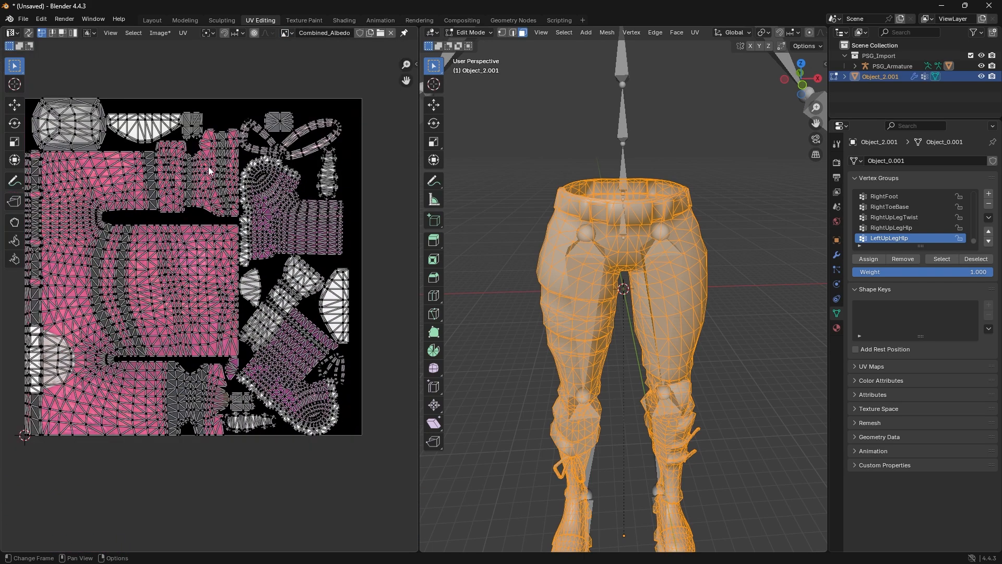
key(a)
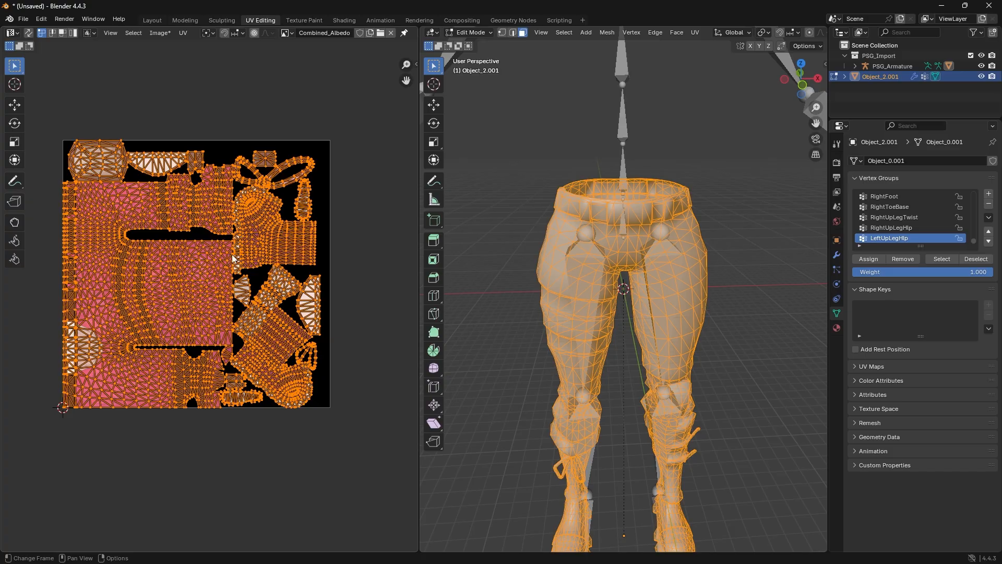
click(347, 300)
scroll(350, 312, up, 3)
scroll(349, 312, down, 2)
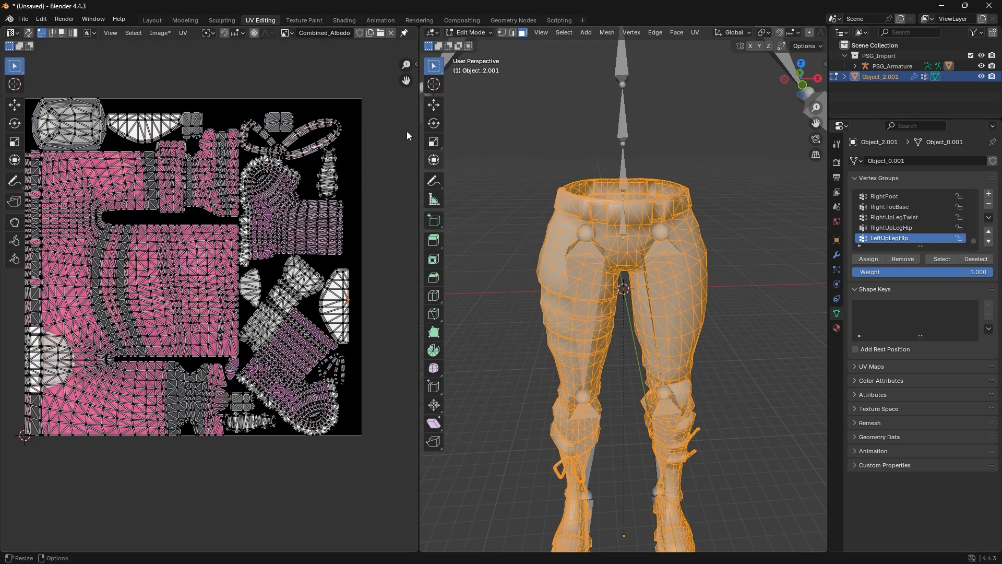
Check the pants mesh's UV Maps list in the Layout workspace and return to UV Editing
click(153, 21)
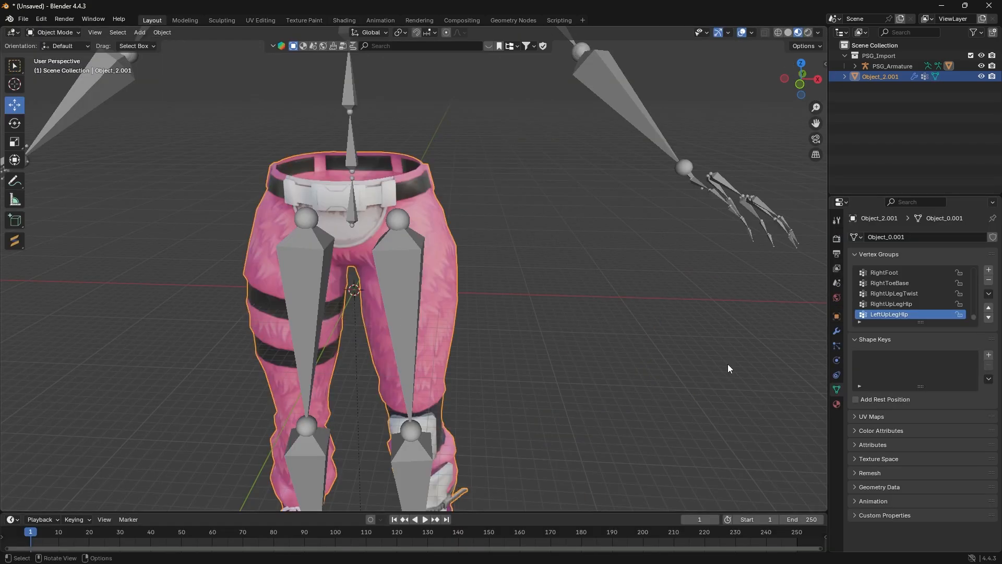
click(860, 416)
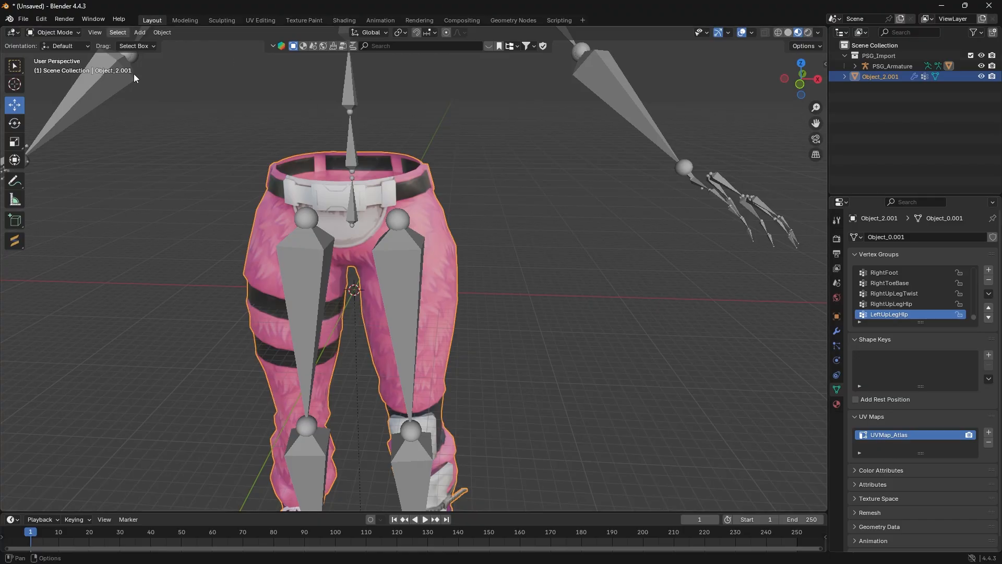
click(257, 20)
Save the Combined_Albedo image as a PNG named fortnite in the Downloads folder
scroll(292, 152, down, 2)
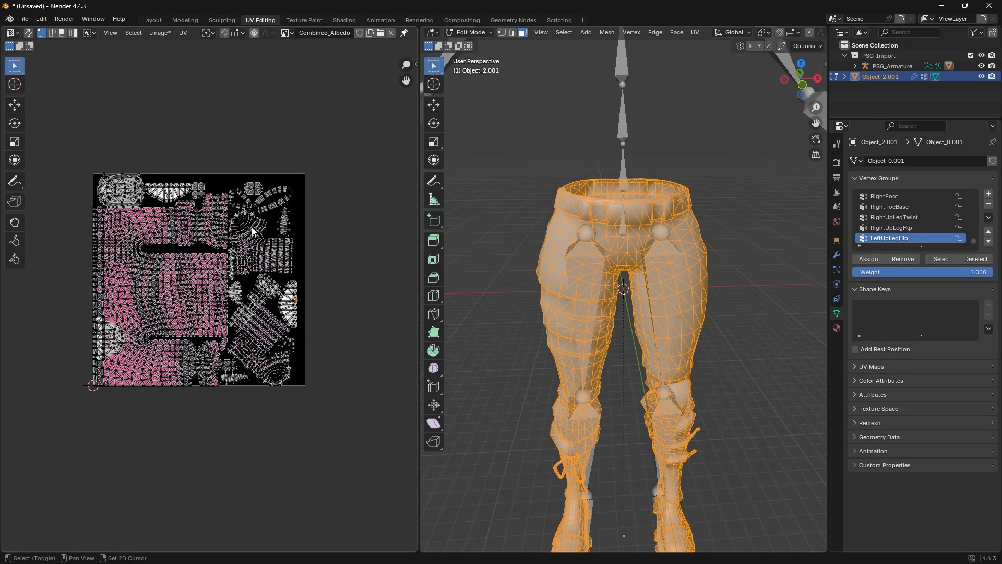
middle_drag(254, 230, 304, 264)
scroll(305, 266, up, 2)
click(159, 32)
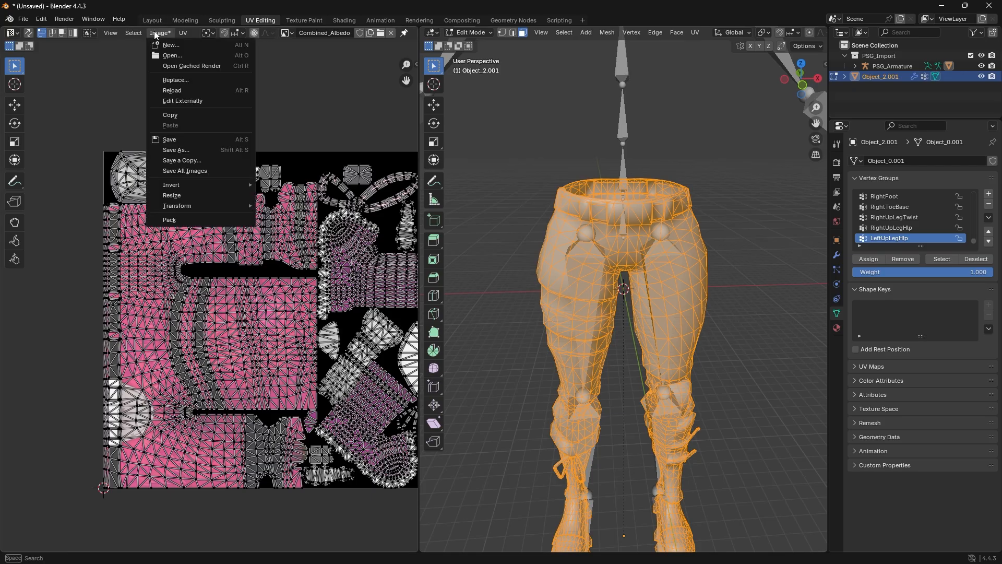
click(172, 149)
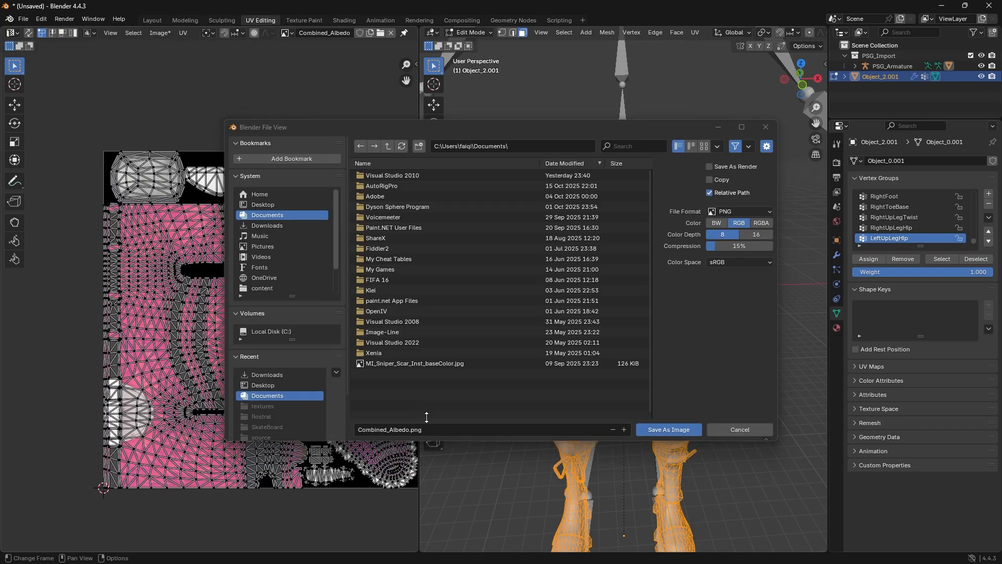
click(450, 428)
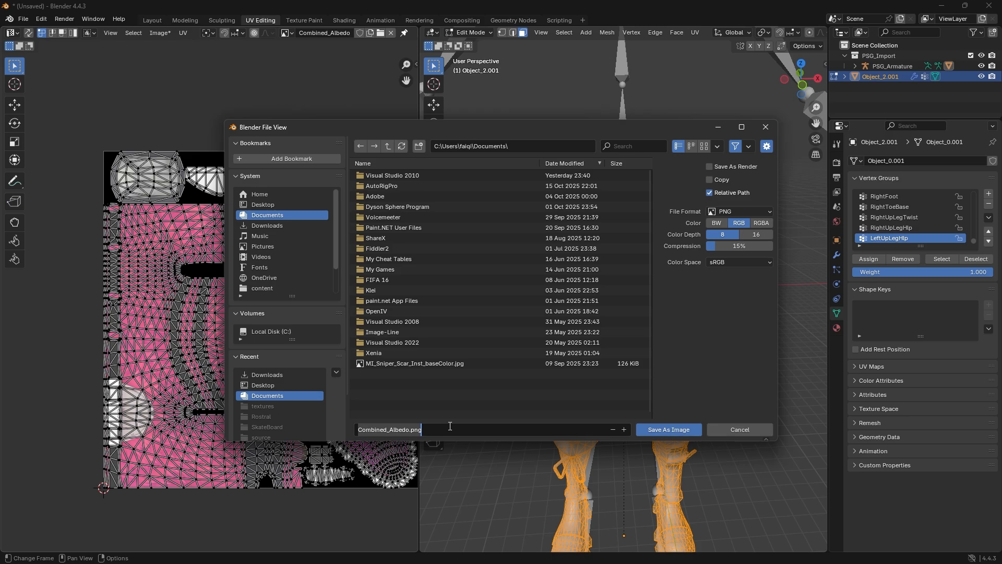
text(f)
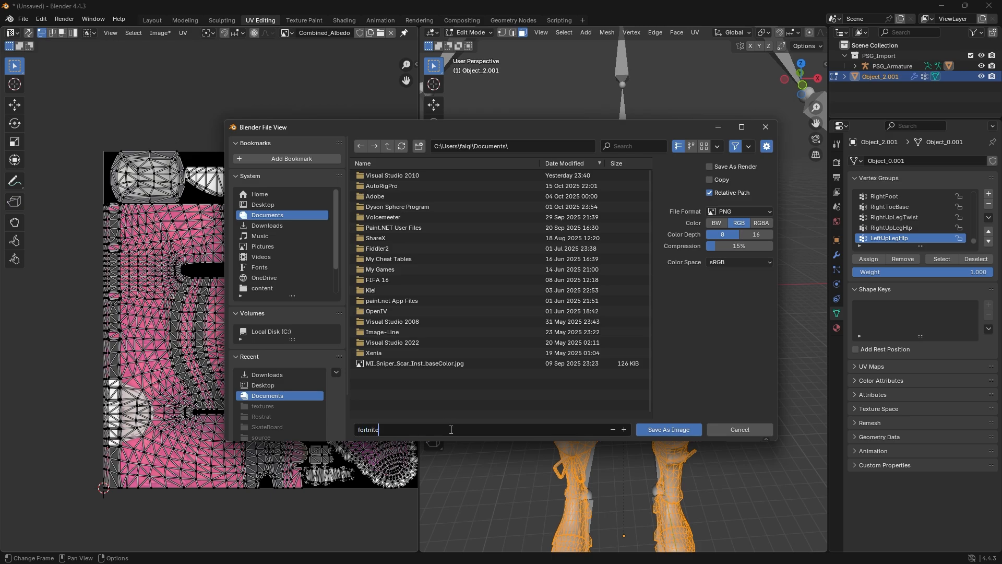
text(ortnite)
key(Return)
click(287, 376)
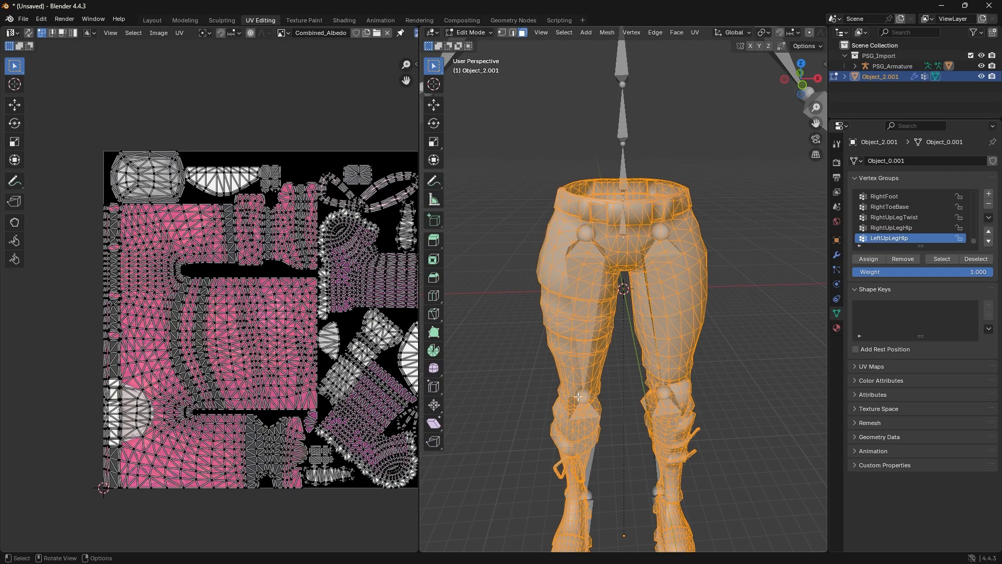
click(675, 431)
Return to the Layout workspace and view the baked pants on the armature with everything deselected
click(152, 19)
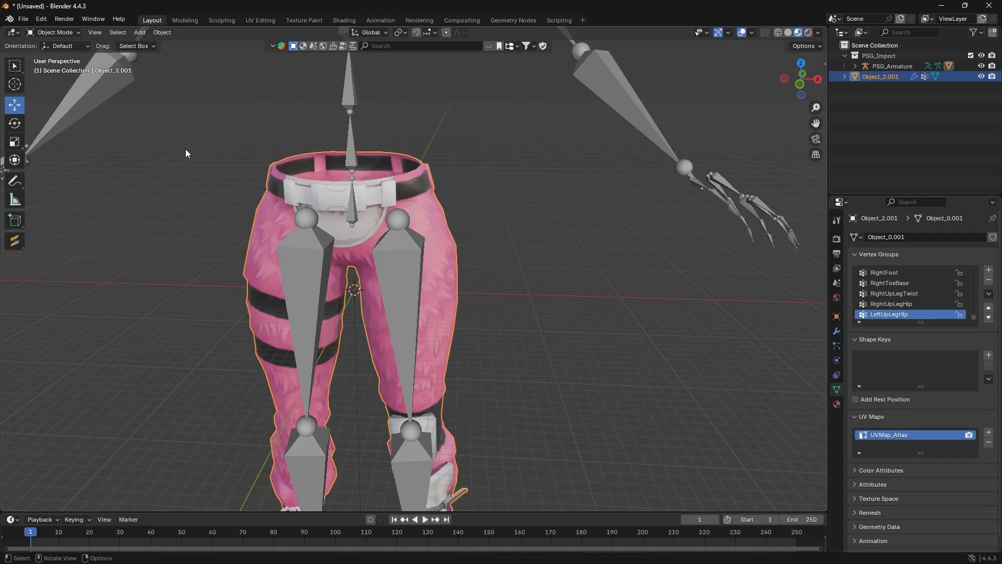
scroll(230, 195, down, 3)
click(485, 288)
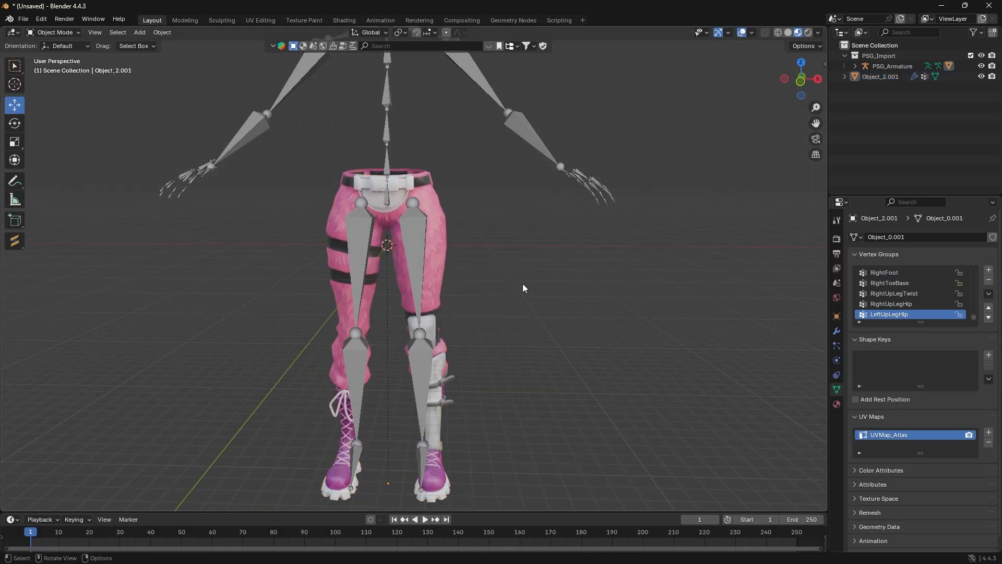
middle_drag(522, 284, 526, 289)
click(428, 242)
click(520, 270)
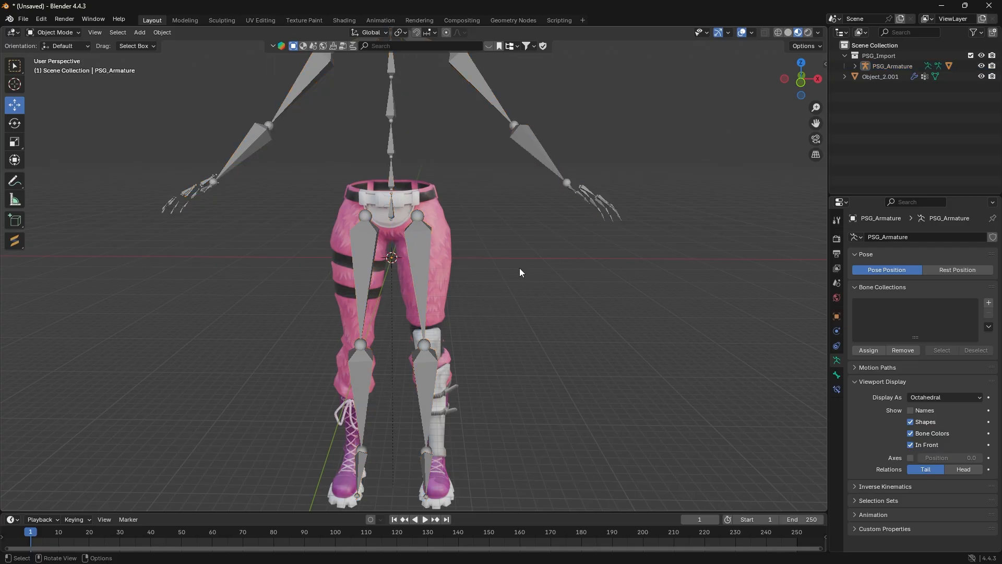
Select the pants mesh and PSG_Armature together and apply All Transforms to both
click(445, 266)
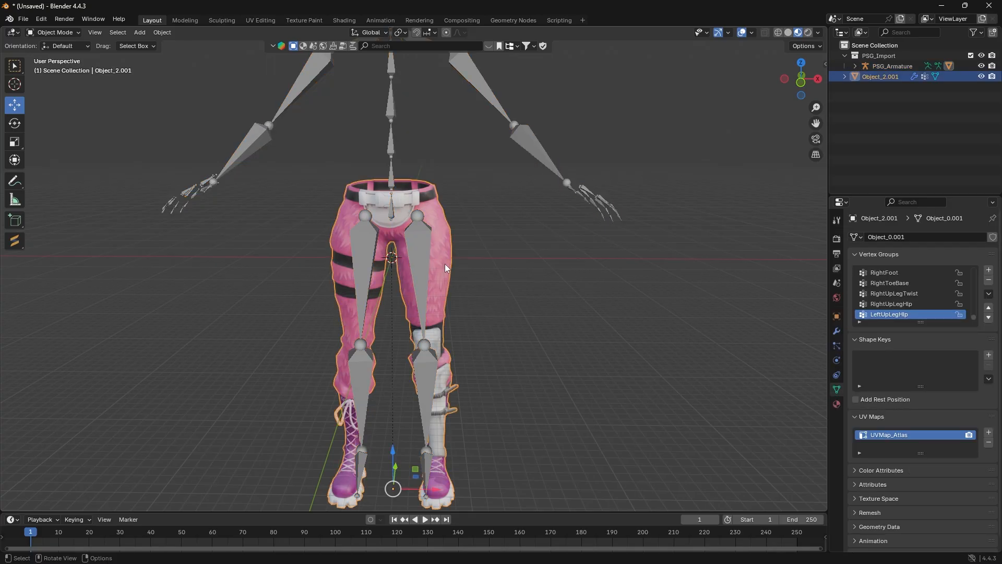
shift+click(418, 236)
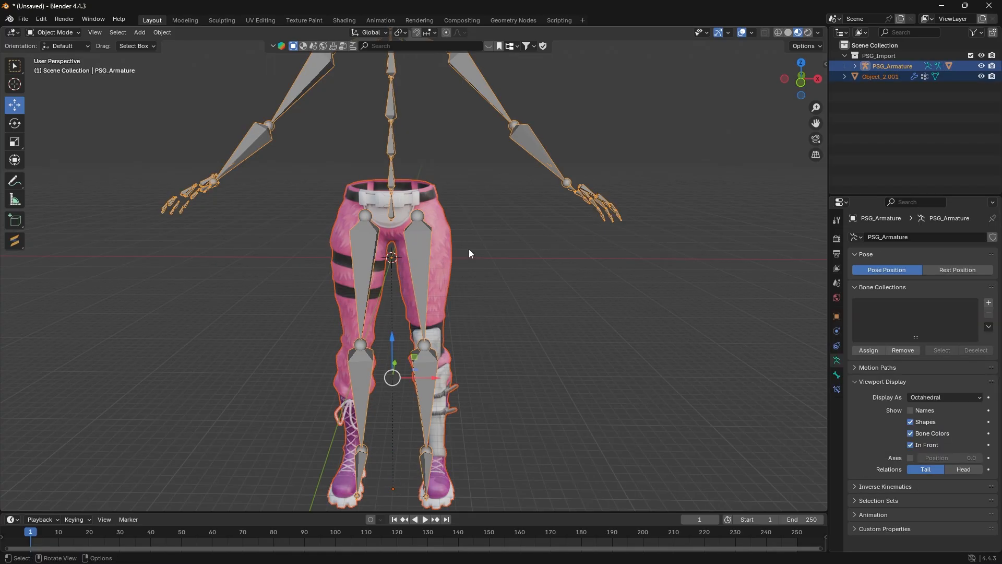
key(ctrl+a)
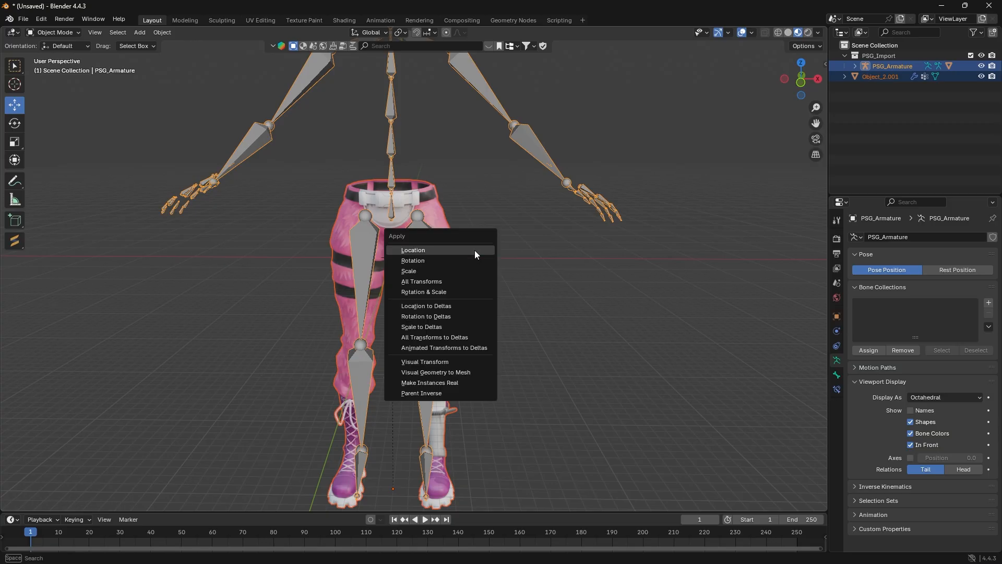
click(443, 282)
middle_drag(443, 281, 507, 277)
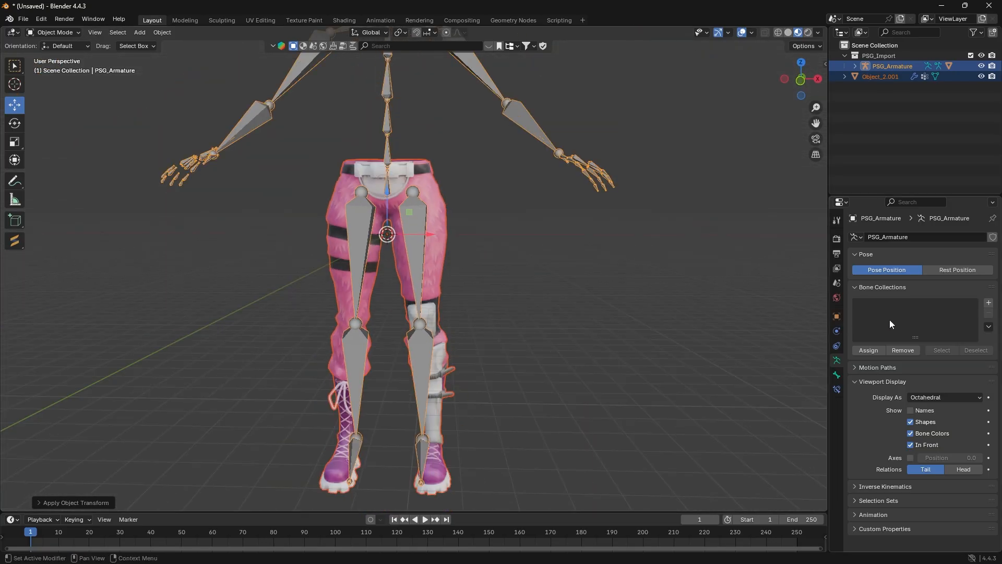
Check the object transforms of the armature and pants, and set the pants mesh's rotation mode to XYZ Euler
click(836, 317)
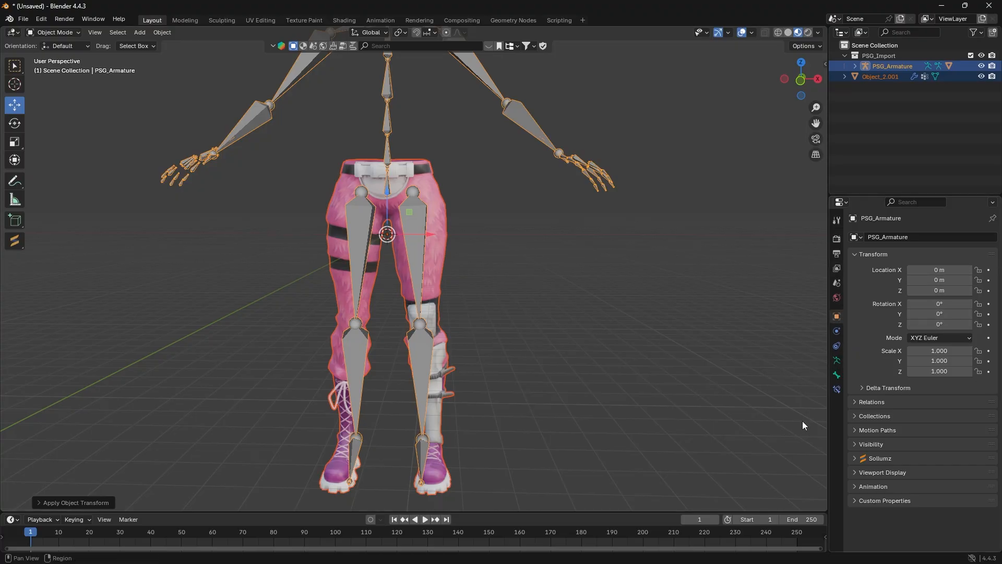
click(443, 268)
click(441, 269)
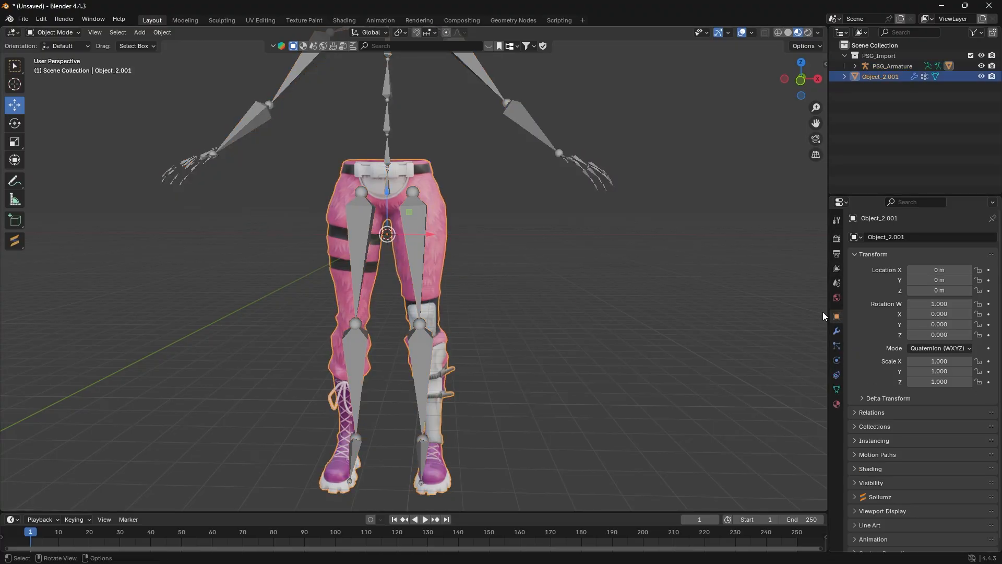
click(939, 348)
click(933, 371)
middle_drag(503, 277, 515, 305)
scroll(511, 299, up, 3)
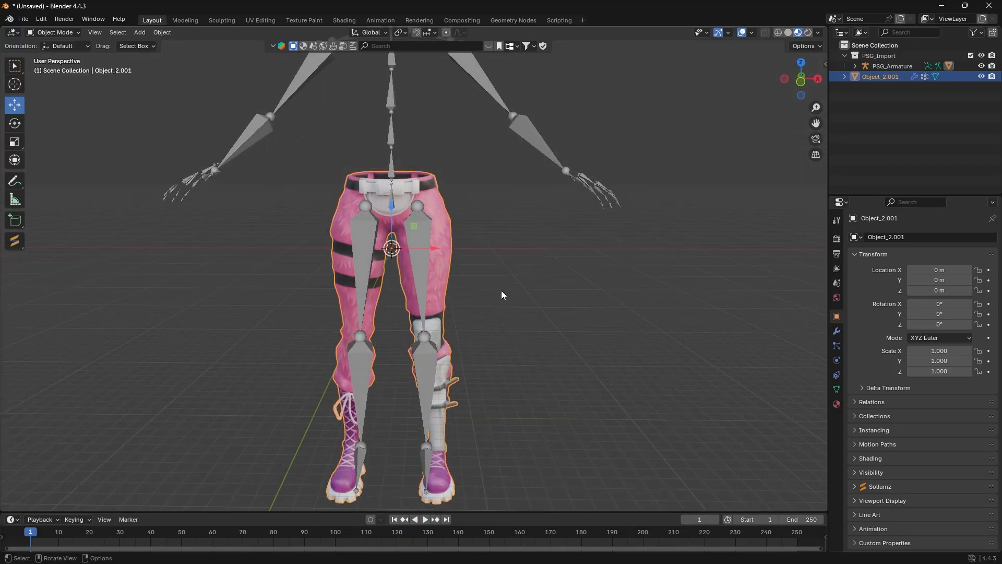
scroll(483, 295, down, 2)
click(481, 265)
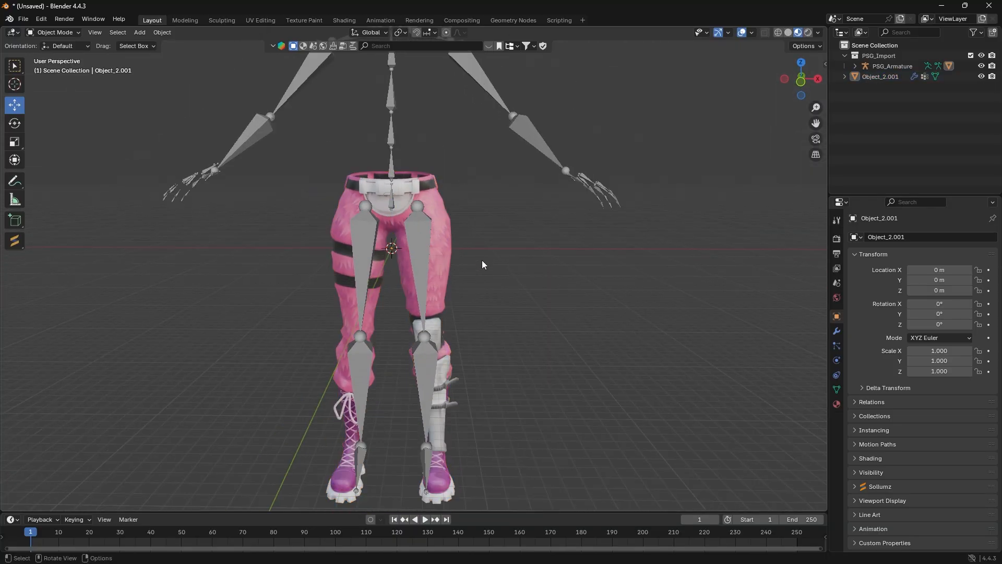
Set up a glTF 2.0 export of the pants and armature, limited to Selected Objects and with mesh Tangents included
click(436, 219)
shift+click(426, 235)
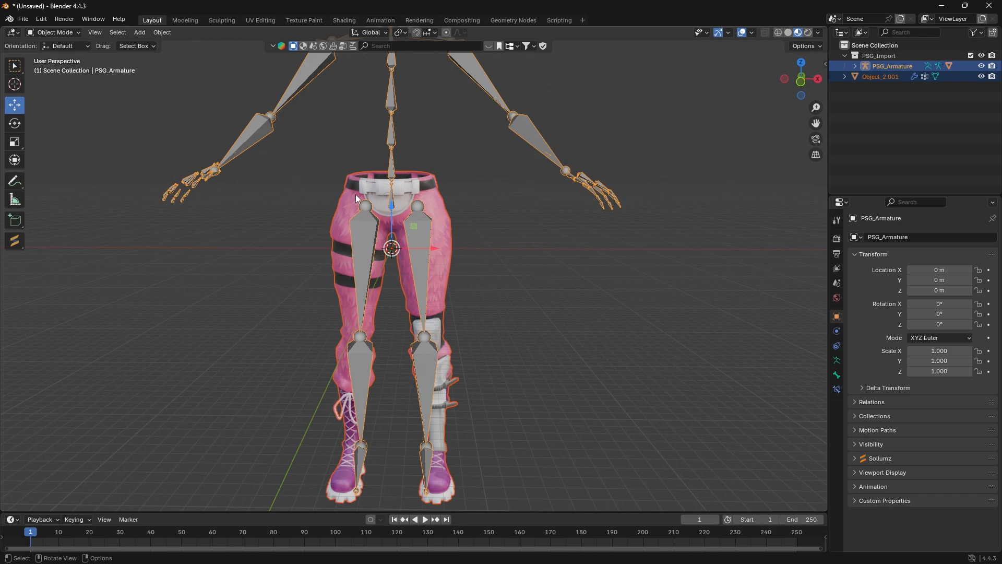
click(22, 19)
mouse_move(59, 177)
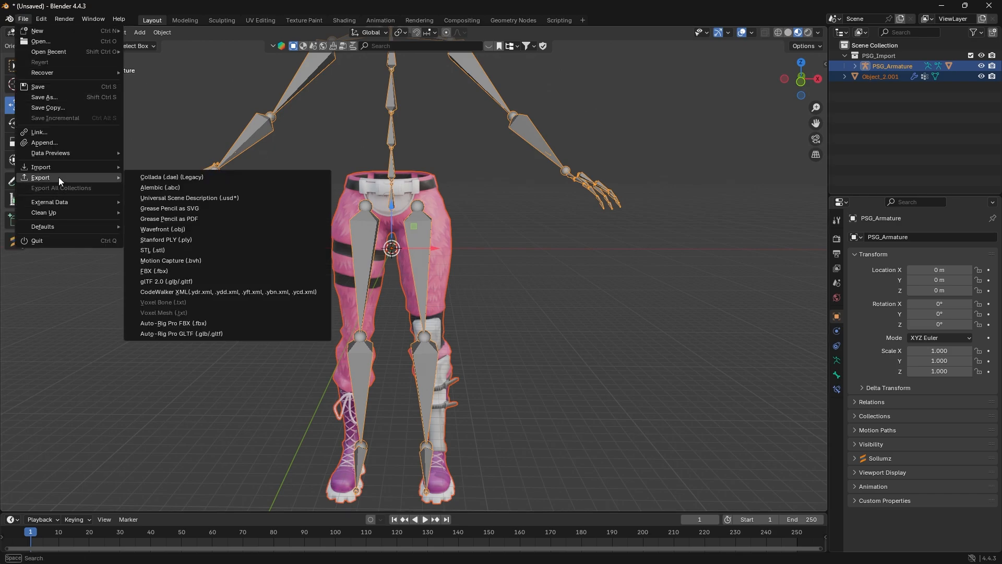
click(201, 283)
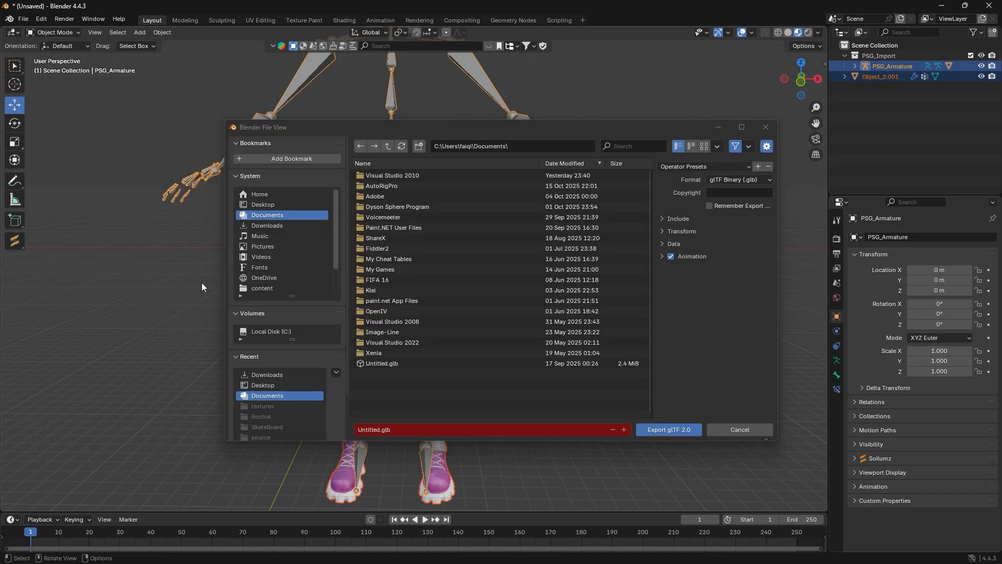
click(672, 219)
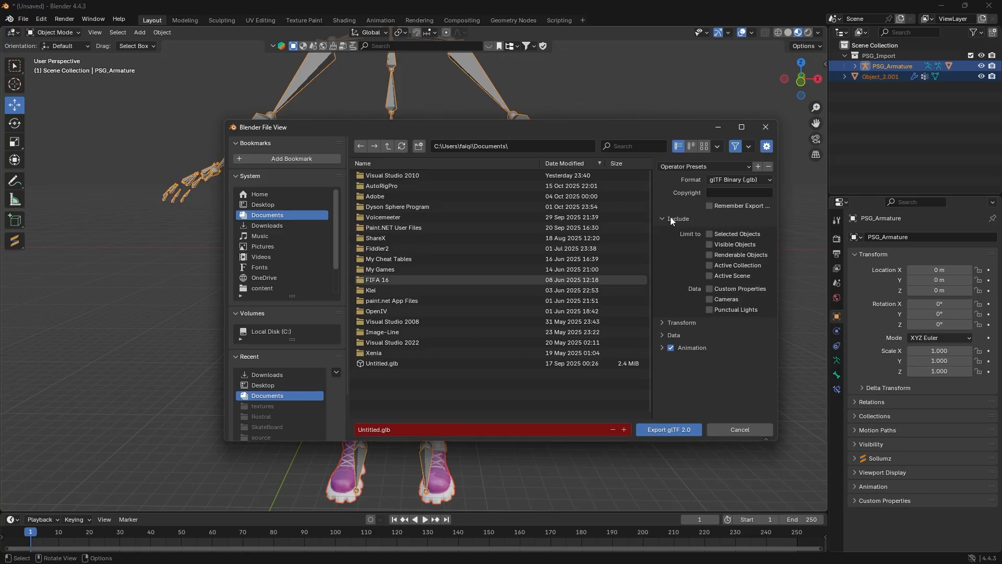
click(672, 335)
click(670, 360)
scroll(669, 362, down, 1)
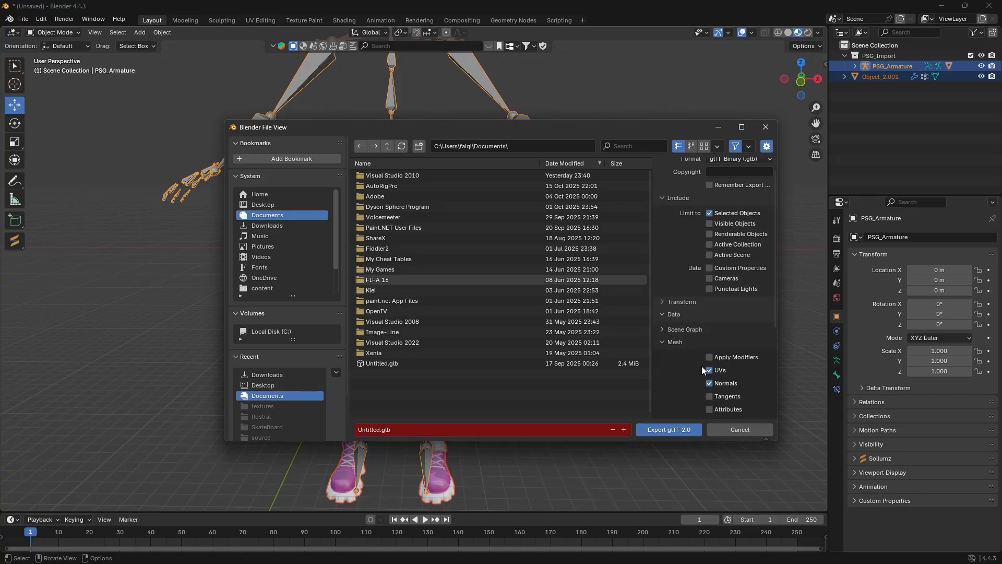
click(716, 397)
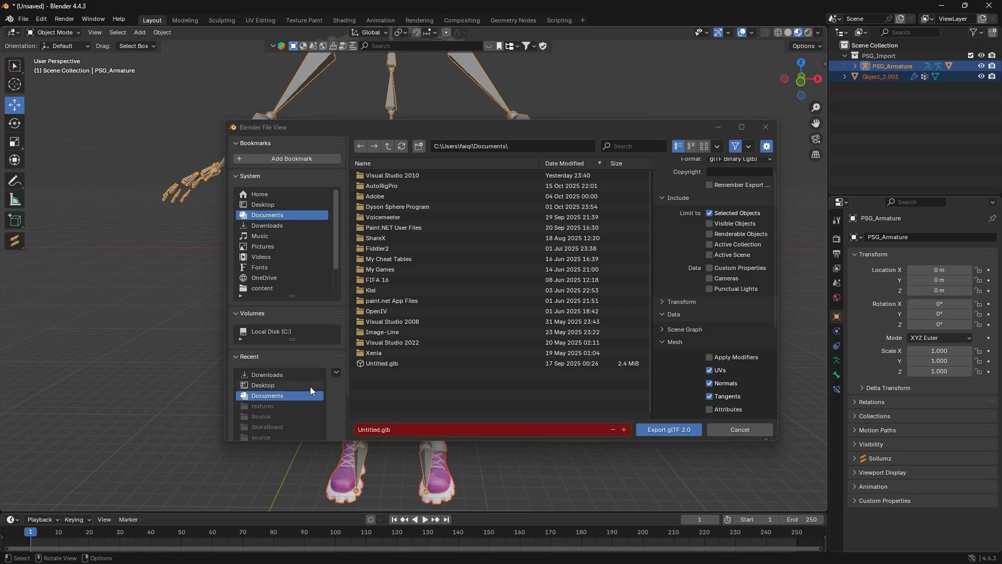
Export the selection as a GLB file named fortnitee in the Downloads folder
click(300, 375)
click(401, 428)
text(fort)
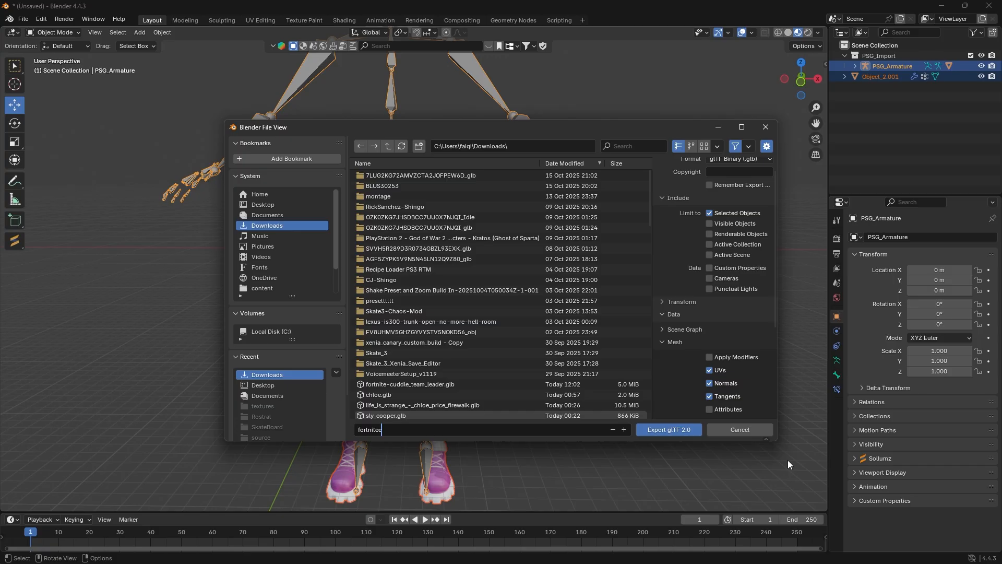
click(687, 433)
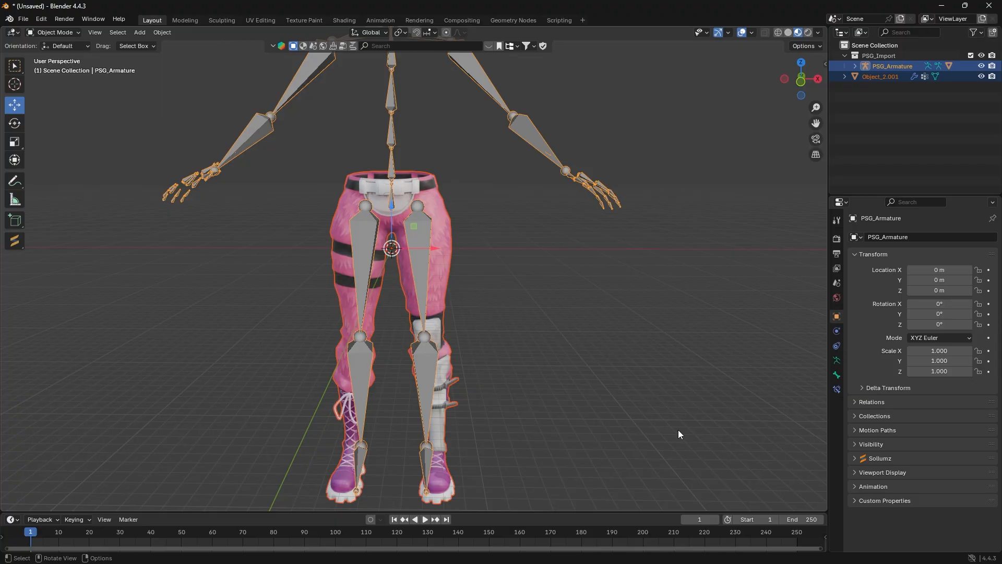
Minimize Blender and the other open windows, and launch the GLB to PSG Converter v1.4 from the desktop
middle_drag(511, 94, 501, 143)
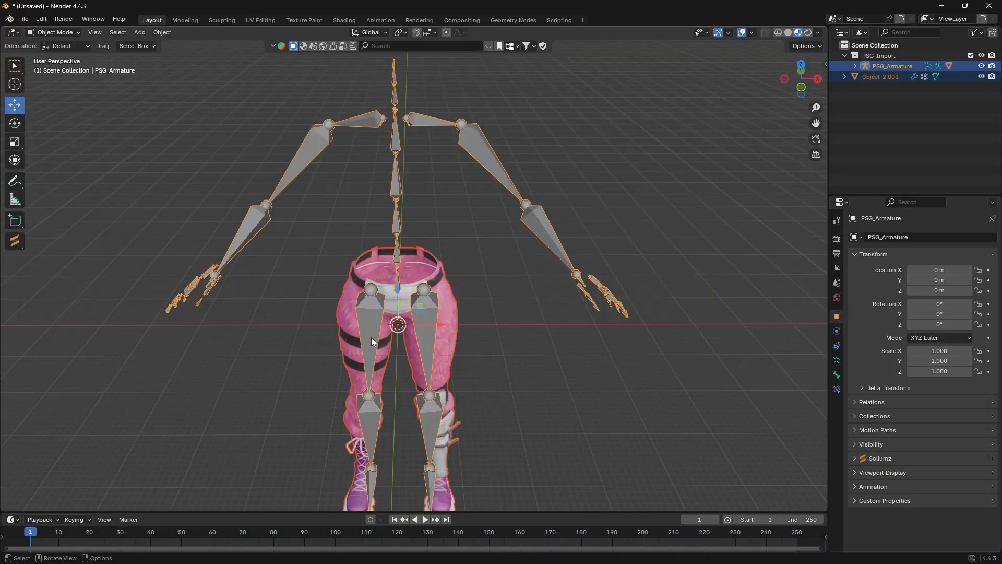
middle_drag(371, 337, 553, 313)
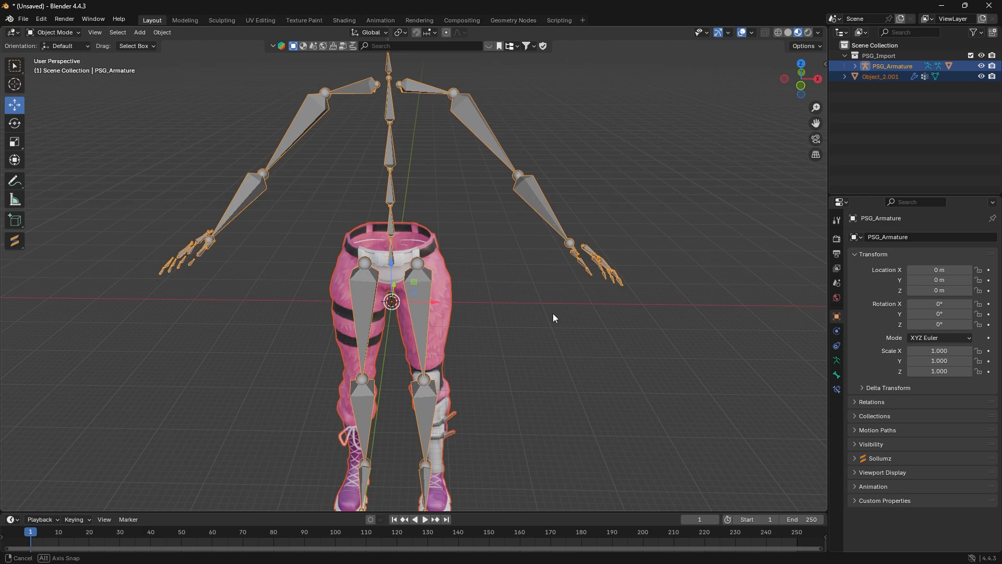
click(942, 6)
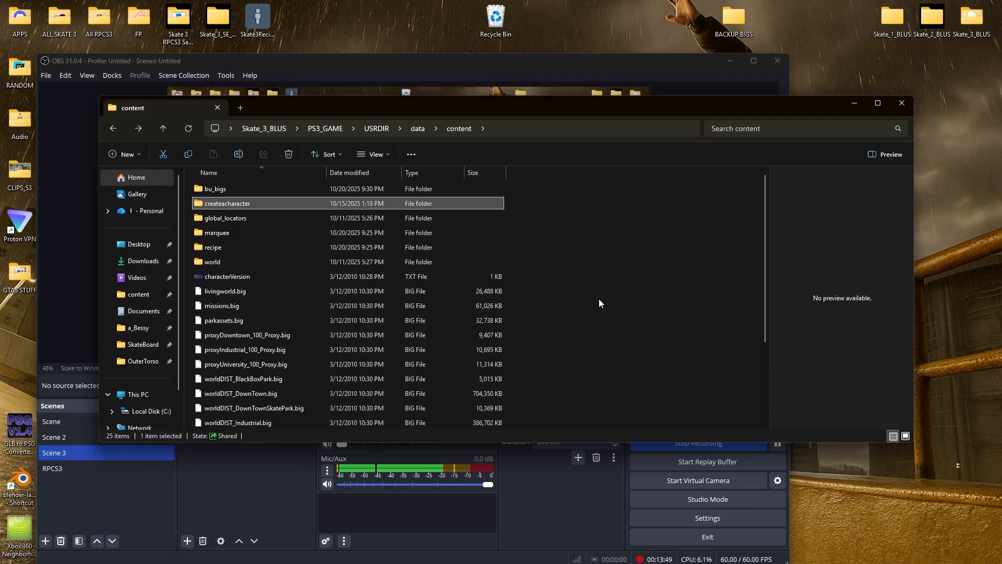
click(851, 104)
click(730, 61)
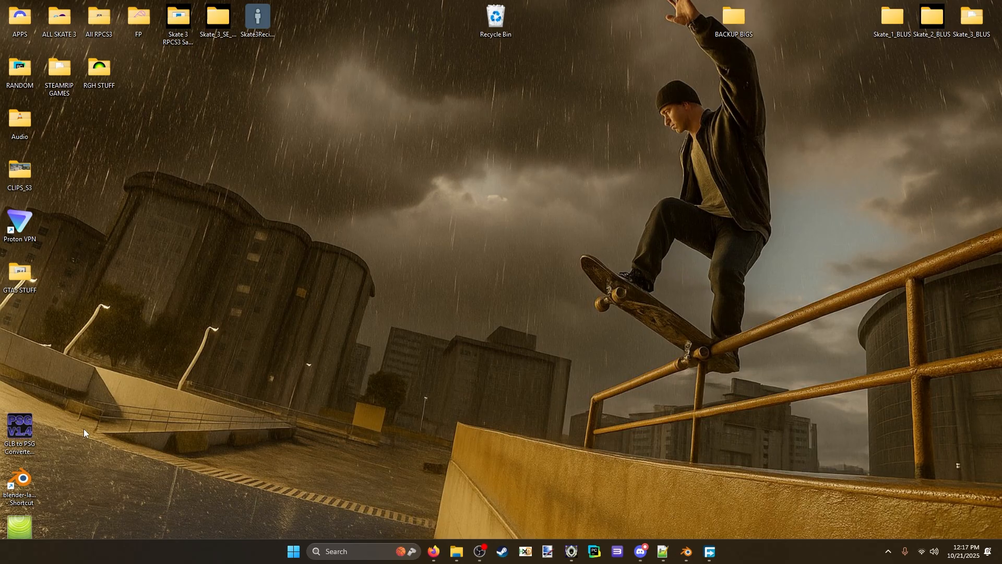
double_click(20, 431)
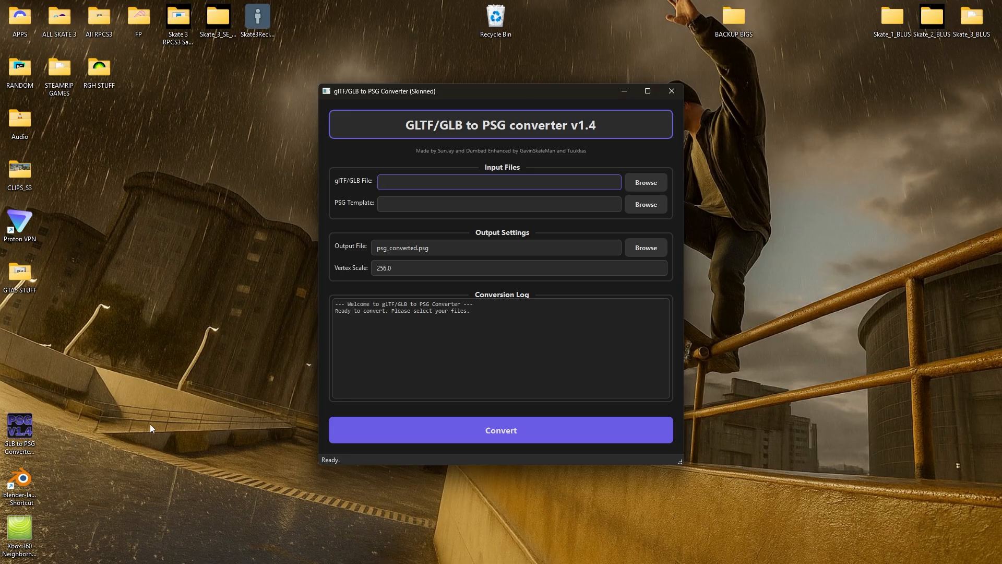
Load fortnitee.glb from the Downloads folder as the converter's glTF/GLB input file
click(650, 187)
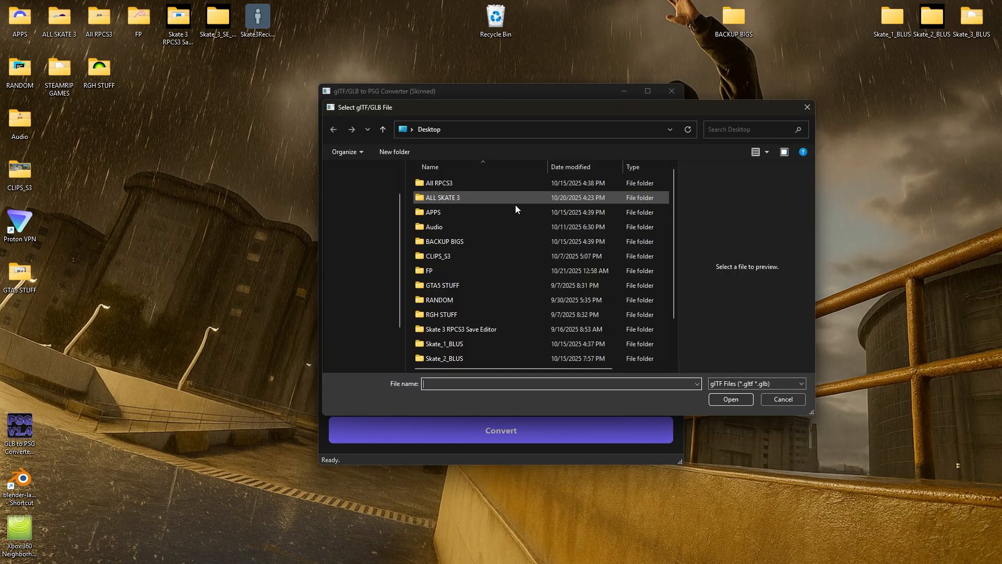
click(367, 219)
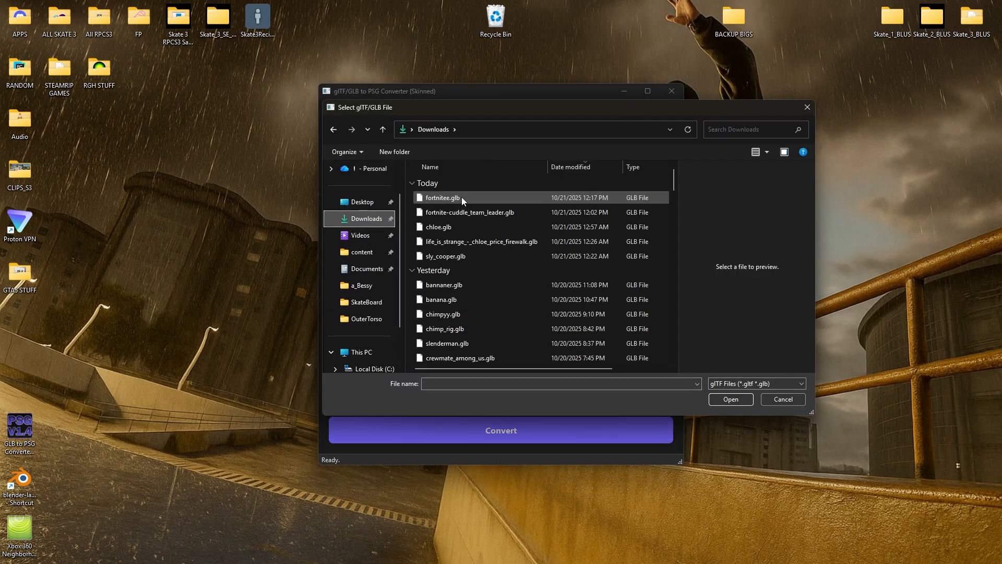
click(461, 197)
click(741, 401)
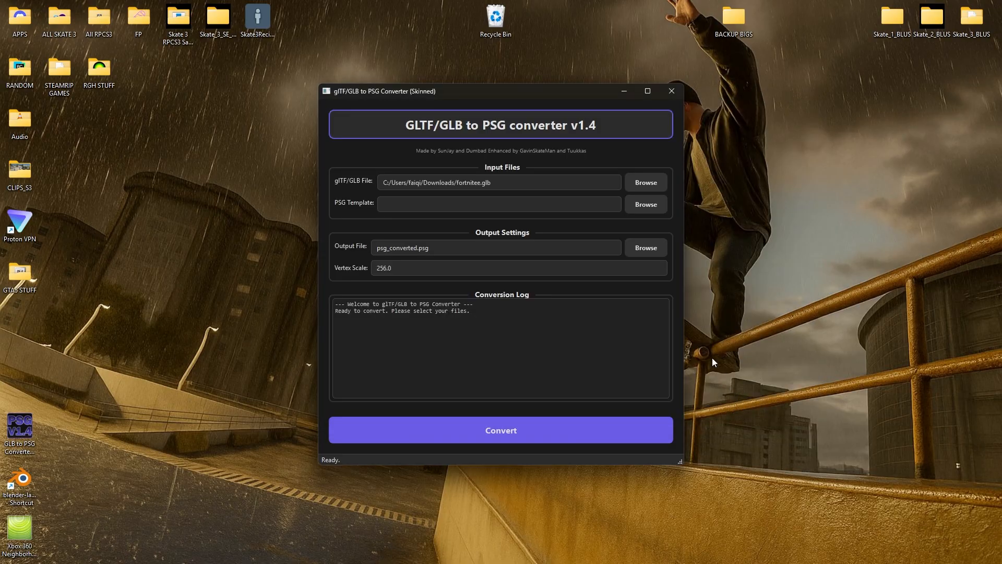
Browse for the PSG template in the content folder's createacharacter/model/cas_db/Pants subfolder
click(640, 203)
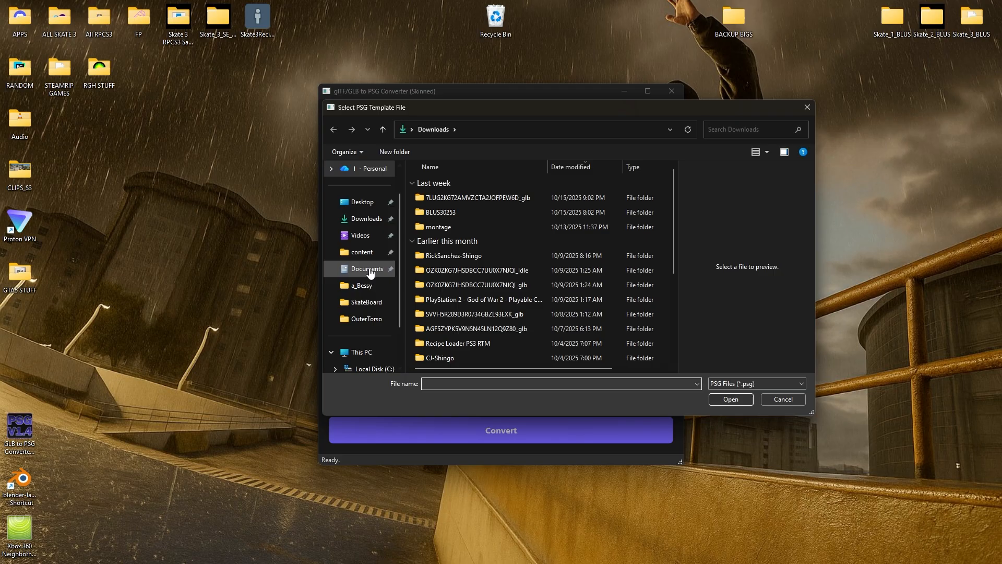
click(363, 253)
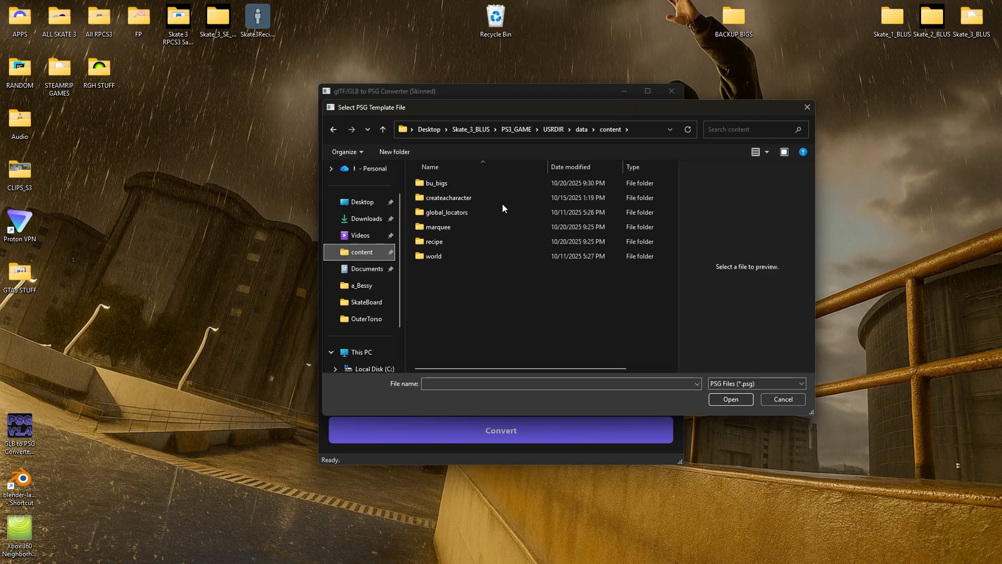
double_click(471, 196)
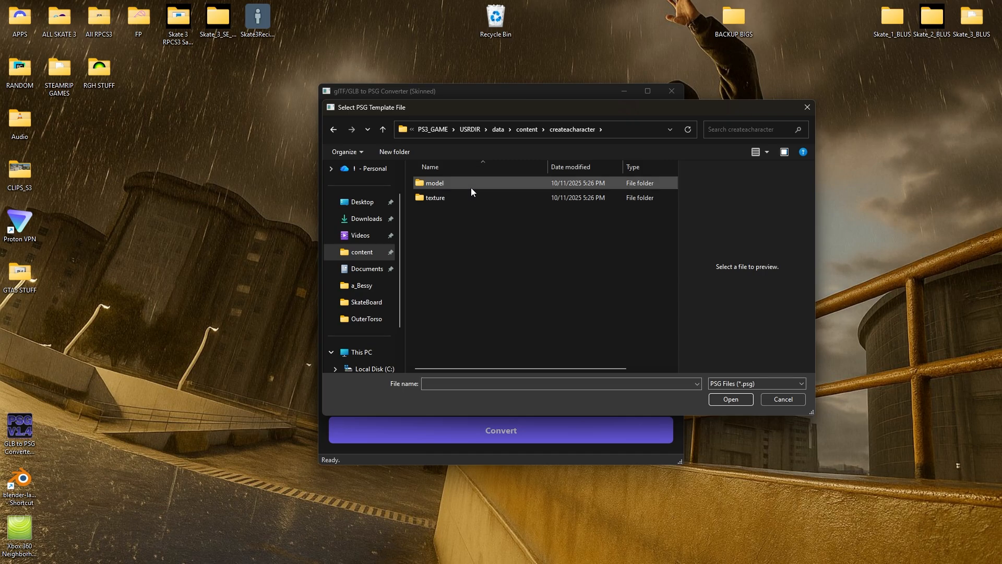
double_click(471, 187)
double_click(471, 187)
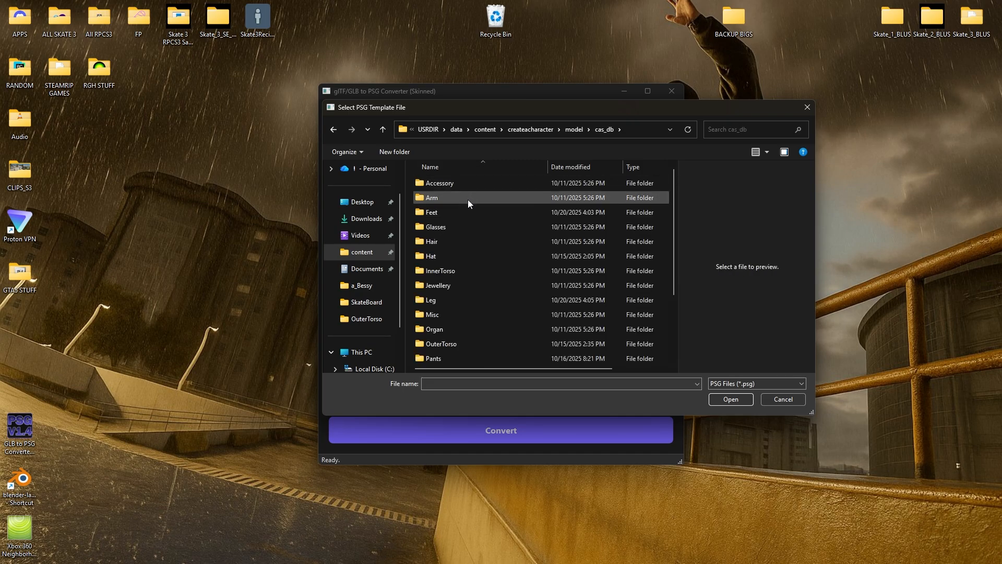
scroll(470, 283, down, 1)
double_click(462, 286)
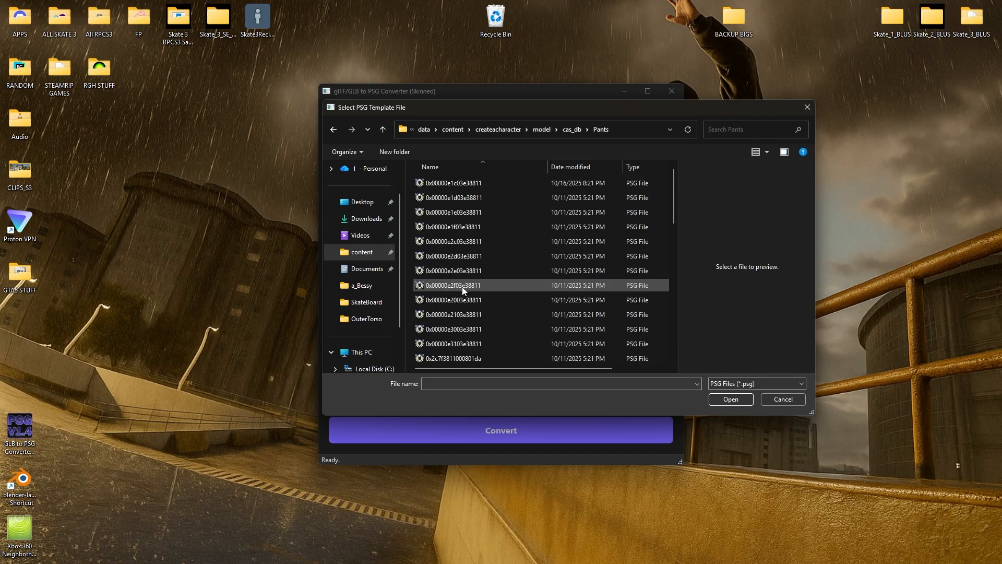
mouse_move(479, 368)
mouse_down()
mouse_move(539, 368)
mouse_move(489, 367)
mouse_up()
Open the 0x00000e1d03e38811 PSG file in Noesis and inspect its pants model by rotating it
click(465, 199)
right_click(465, 200)
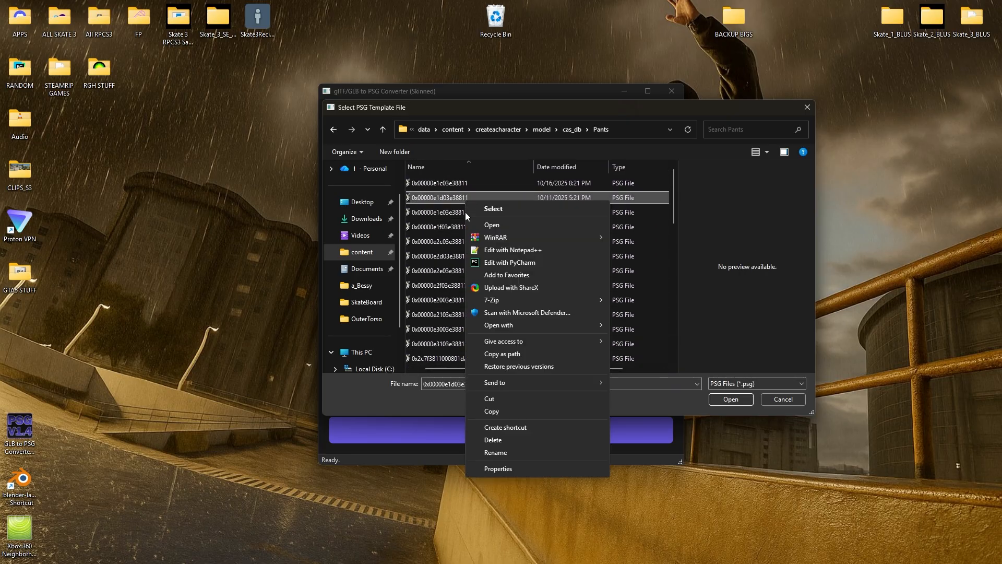
mouse_move(508, 295)
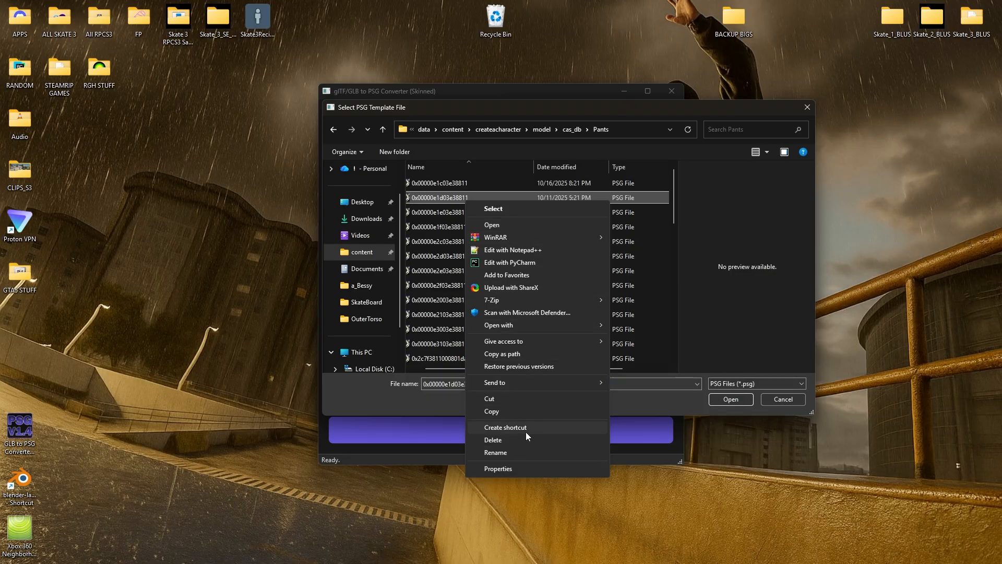
click(516, 225)
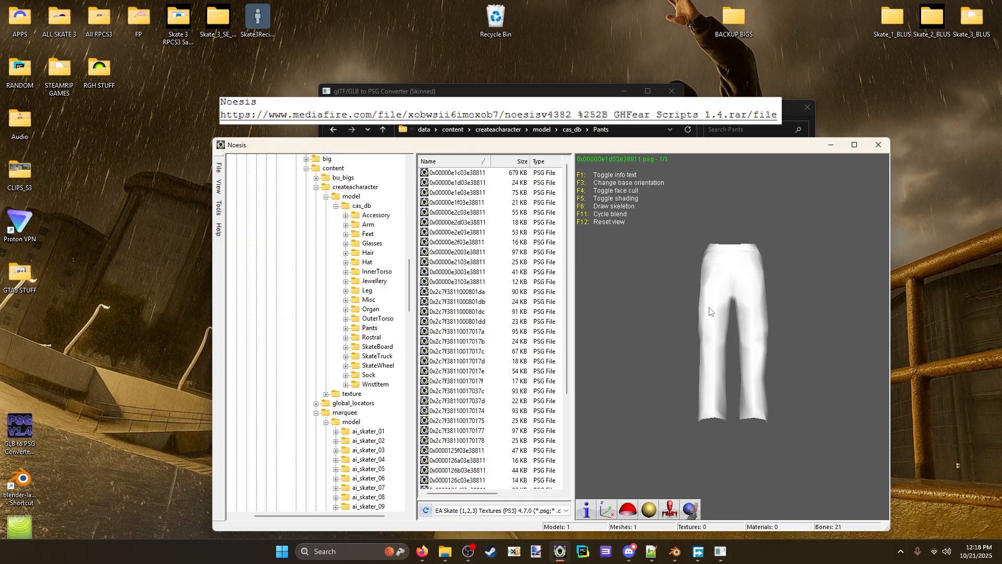
drag(709, 308, 629, 344)
click(468, 176)
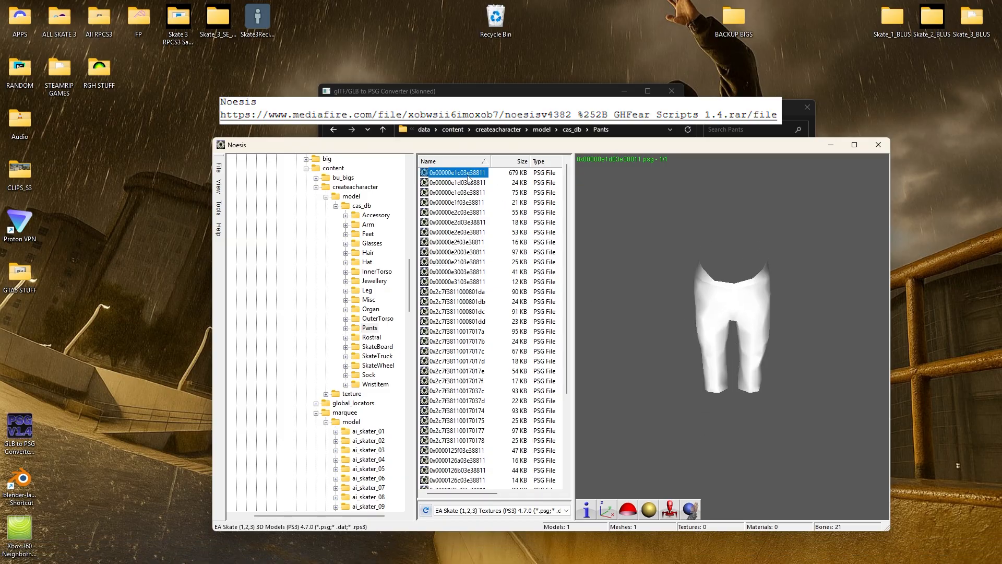
drag(699, 313, 731, 337)
drag(672, 292, 616, 270)
click(473, 182)
click(473, 203)
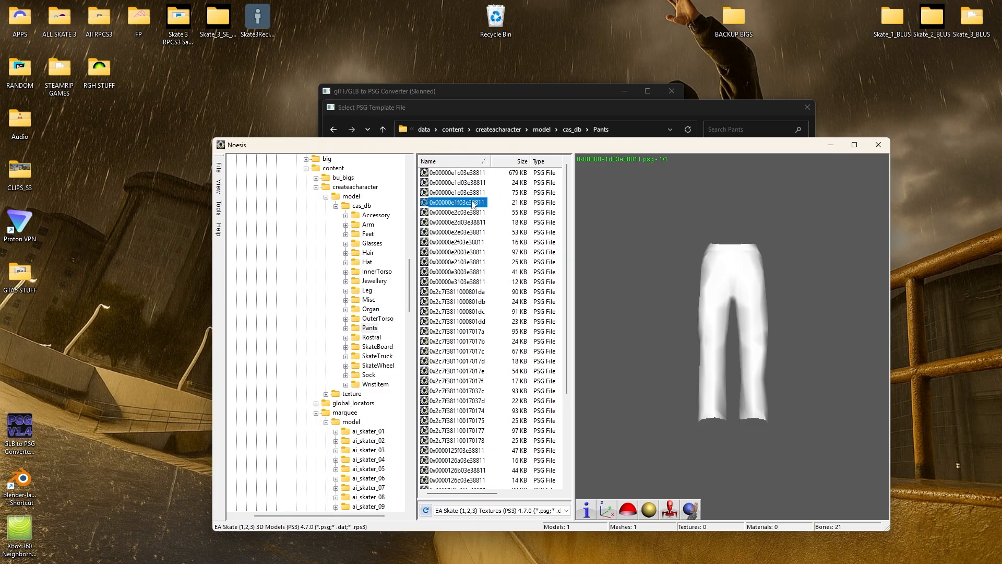
click(470, 232)
click(470, 291)
click(469, 311)
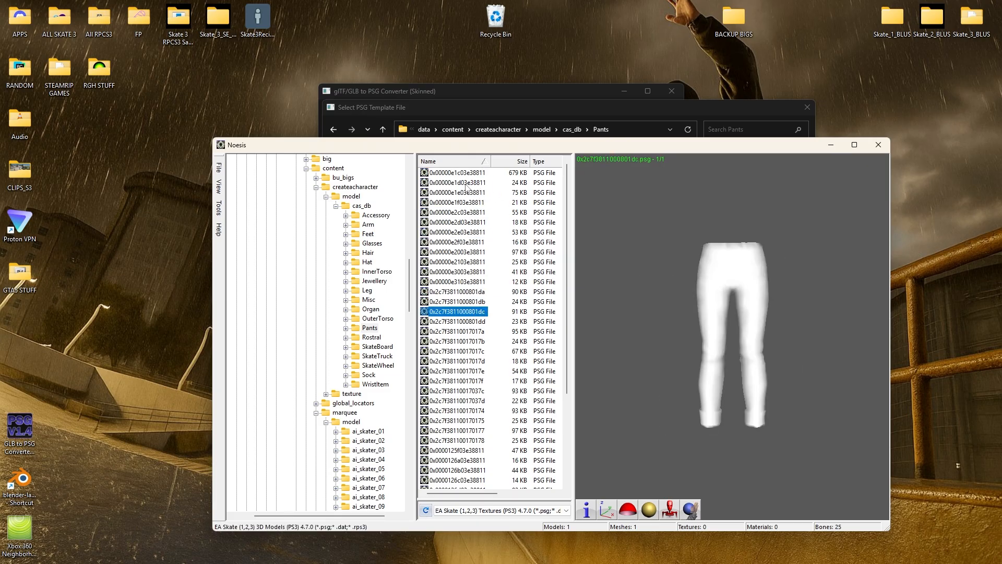
Preview 0x00000e1c03e38811 in Noesis, and load that Pants file as the converter's PSG template
click(467, 174)
right_click(466, 174)
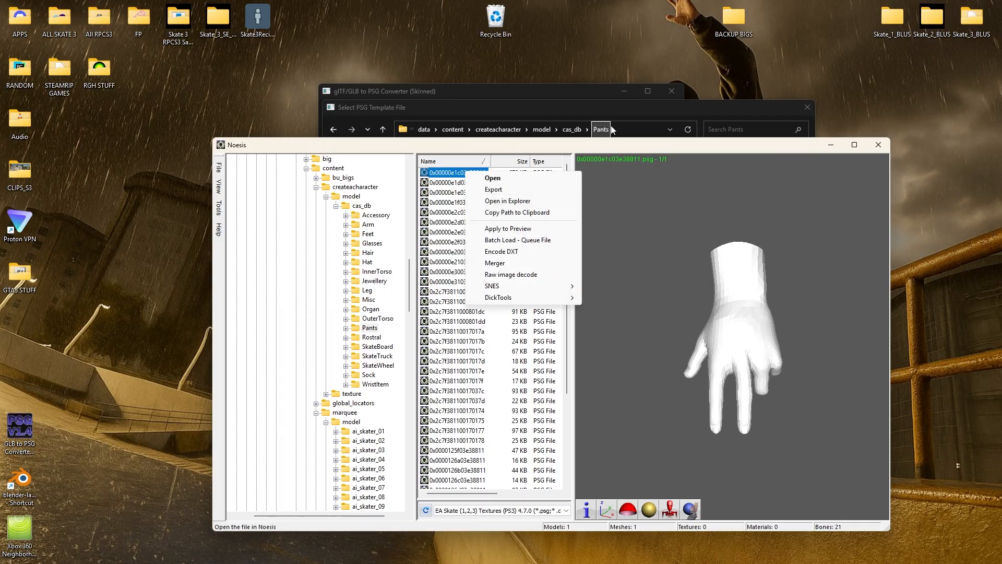
click(621, 106)
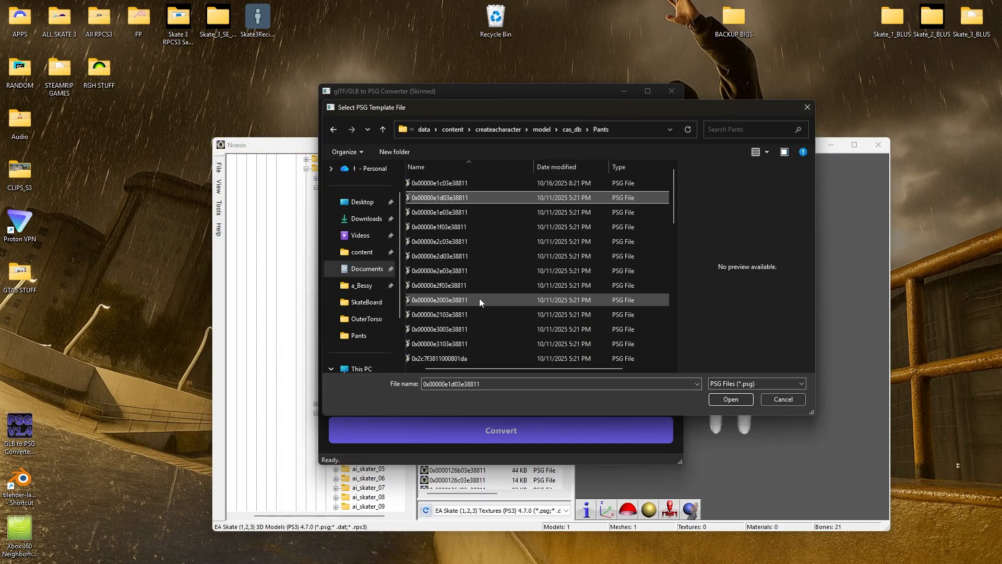
click(493, 184)
drag(500, 369, 433, 359)
click(722, 396)
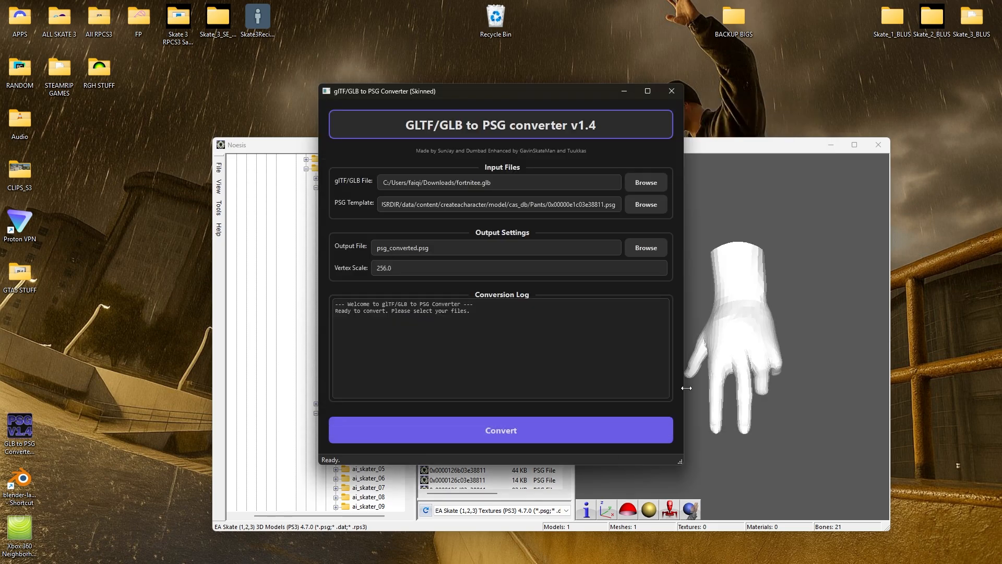
Name the output file 0x00000e1c03e38811.psg to match the template and set its save location to the Desktop
click(551, 205)
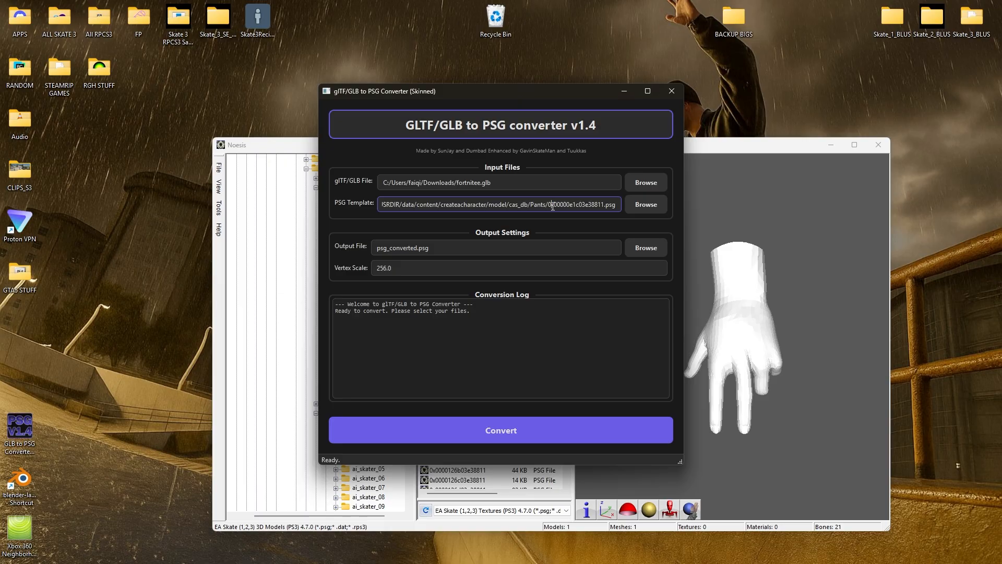
drag(551, 206, 631, 204)
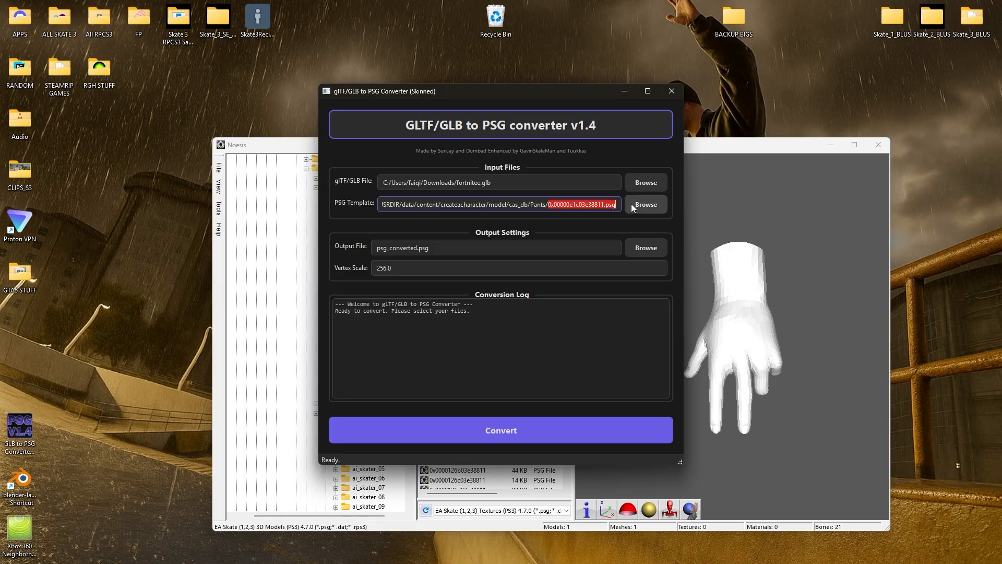
double_click(439, 253)
triple_click(439, 252)
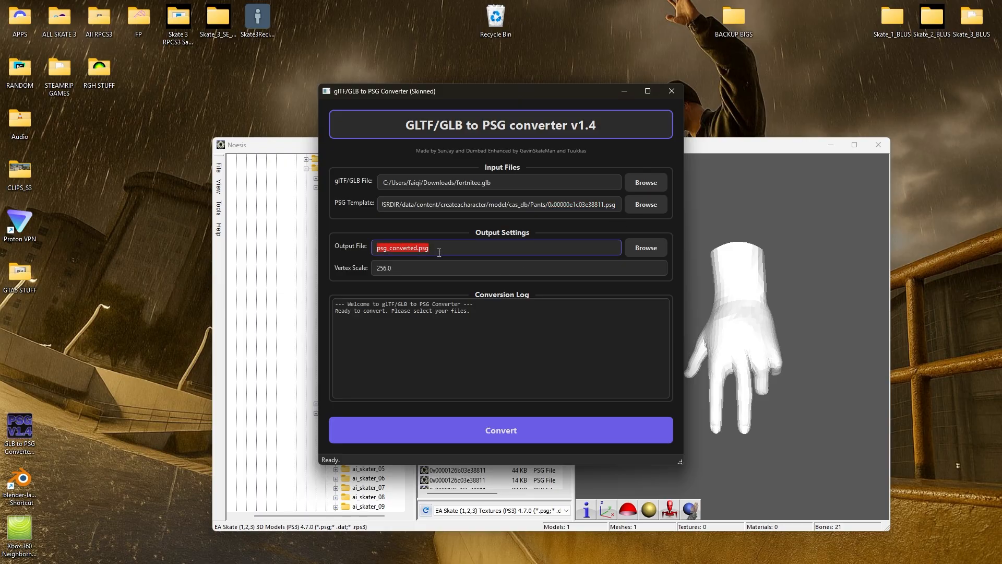
key(ctrl+v)
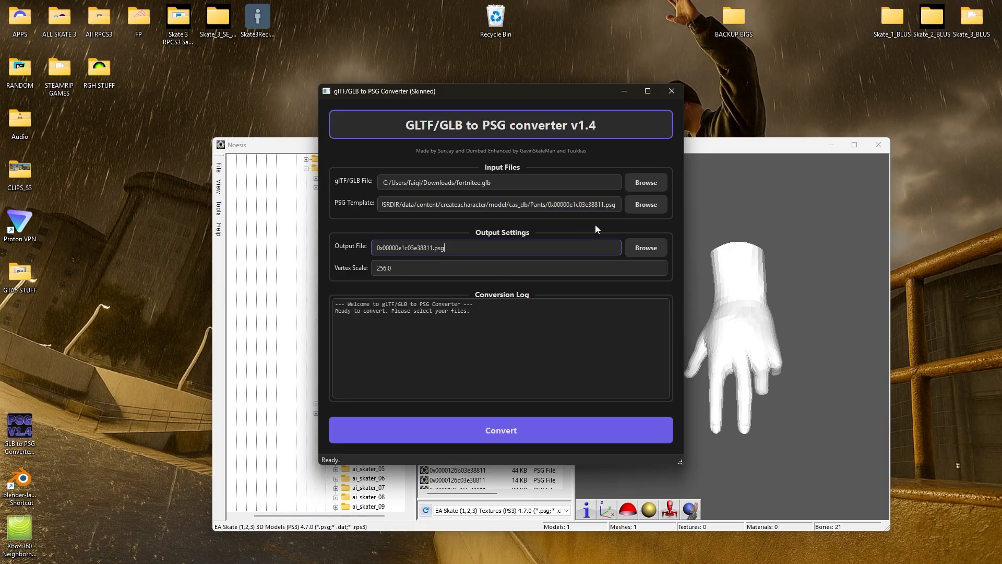
click(645, 247)
click(356, 203)
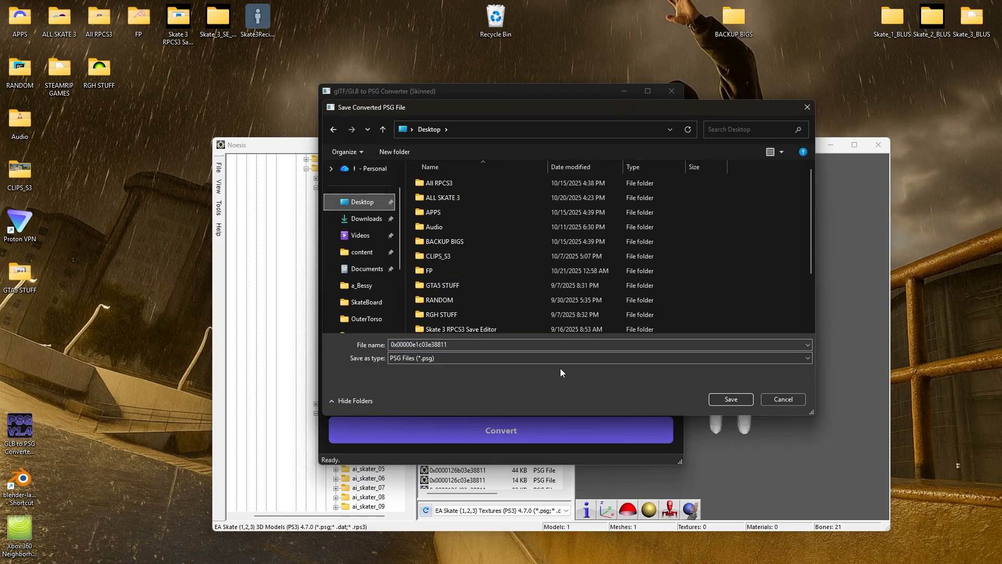
click(730, 399)
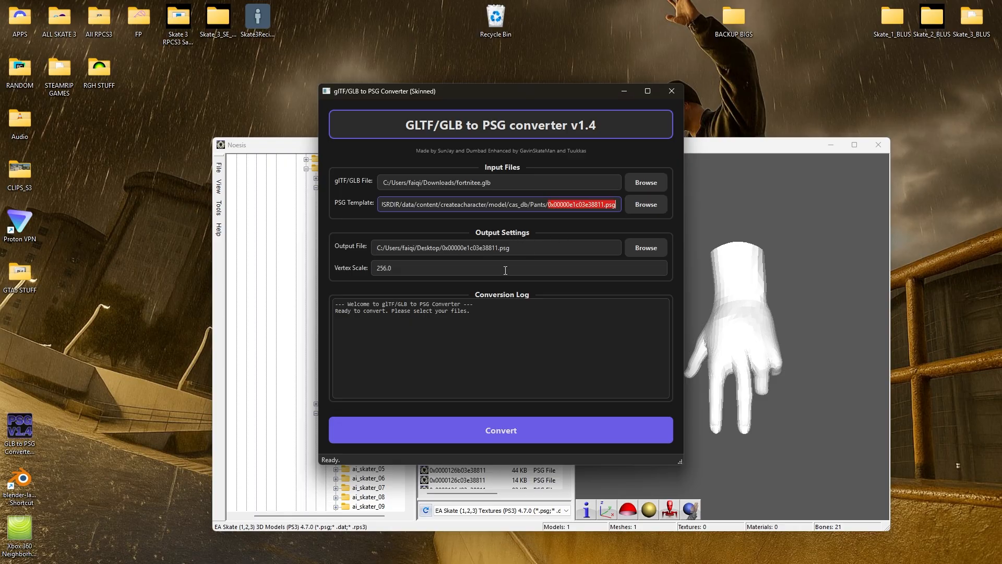
Convert fortnitee.glb to PSG and dismiss the completion message
click(512, 433)
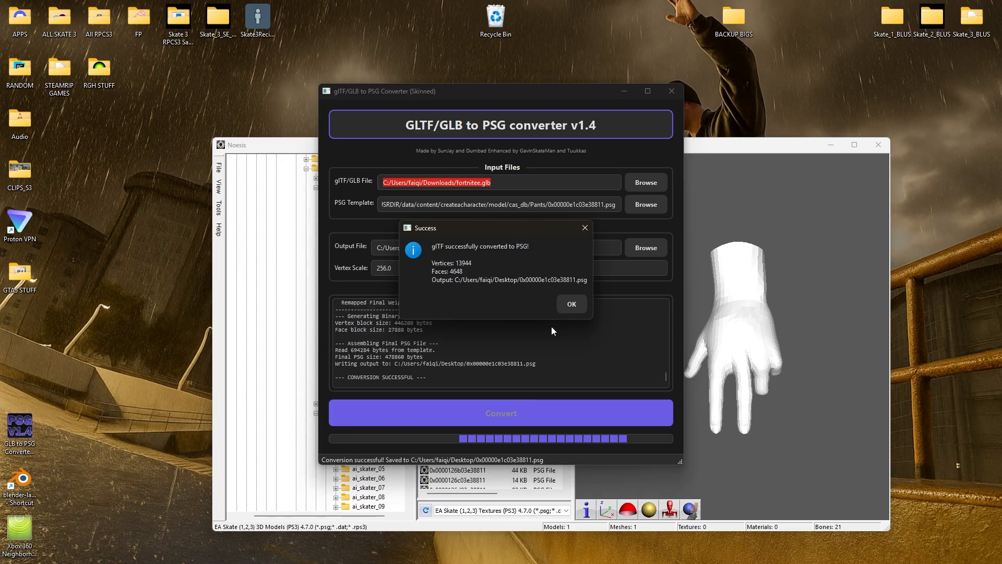
click(571, 303)
Switch to the RPCS3 emulator and boot Skate 3
mouse_move(503, 555)
mouse_move(444, 552)
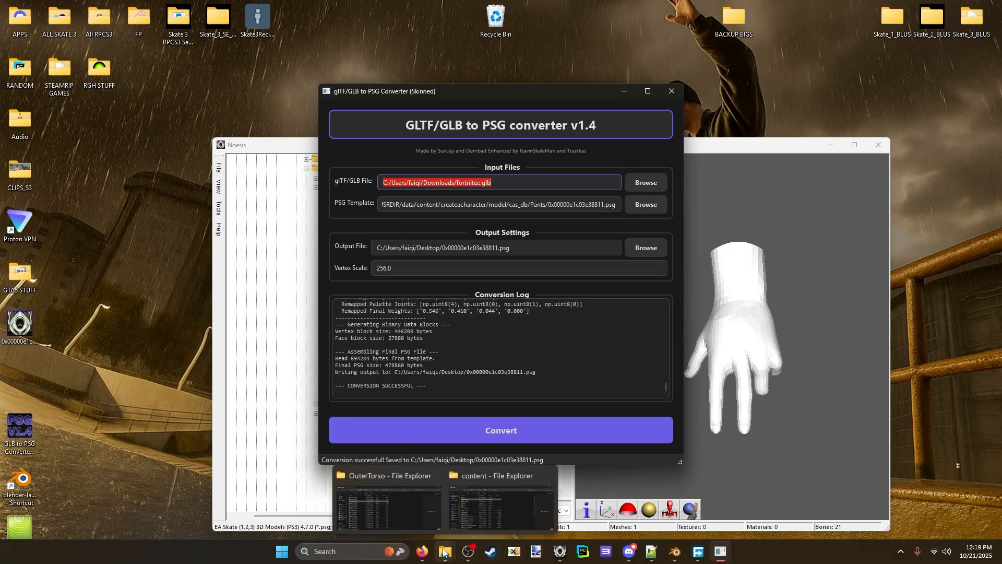
click(607, 557)
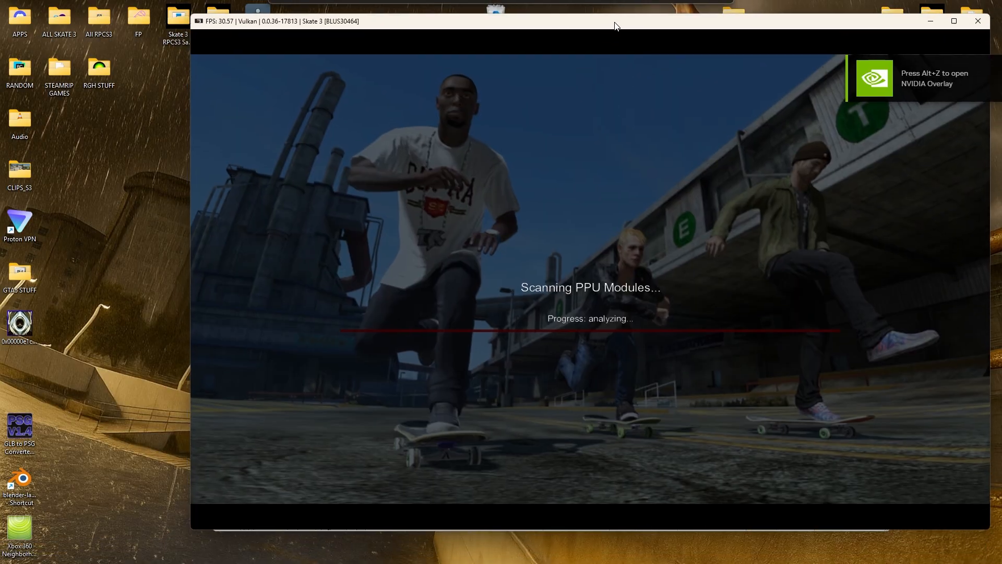
Launch Franks Painting from the desktop's FP folder and load the fortnite PNG from Downloads
double_click(139, 18)
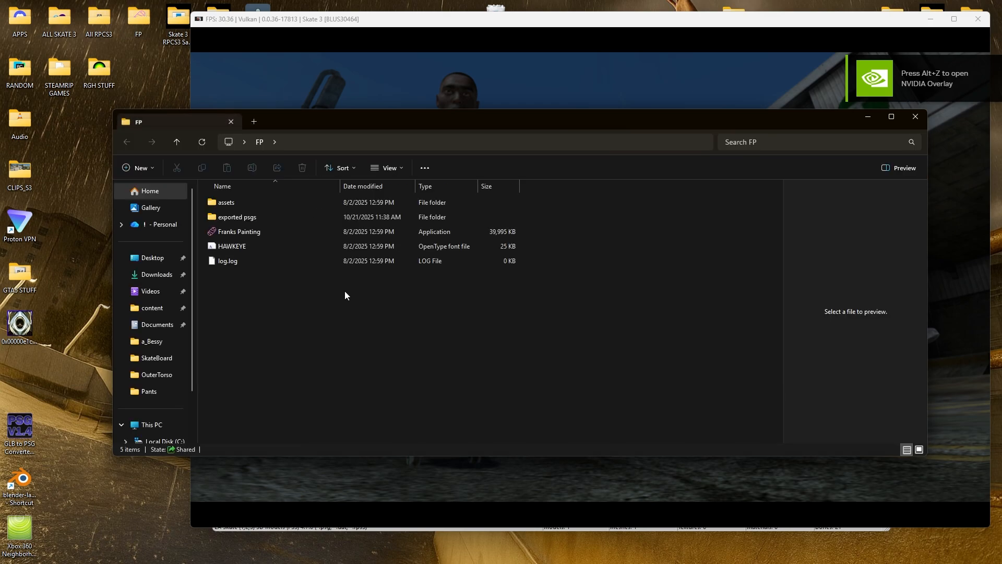
double_click(239, 231)
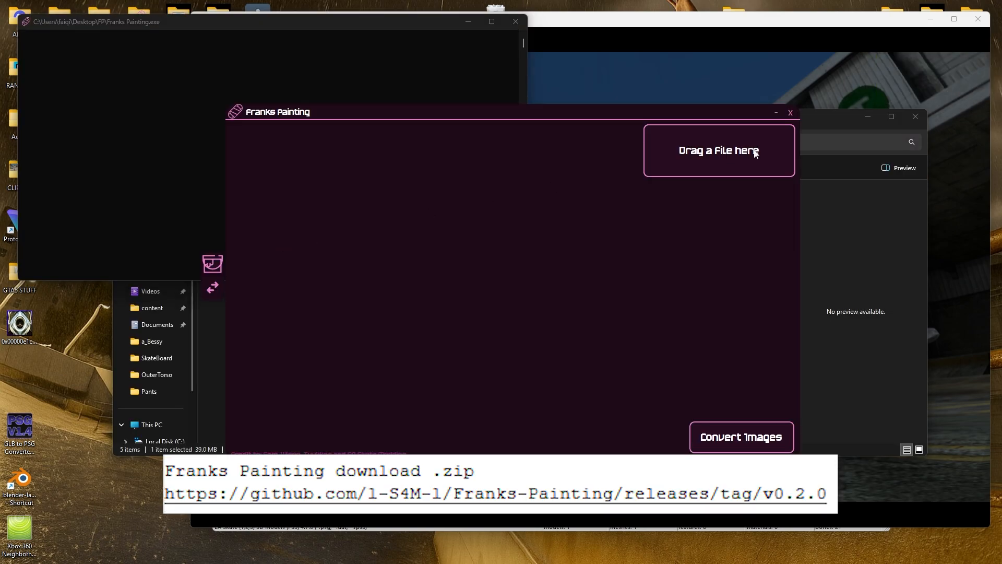
click(755, 152)
click(248, 223)
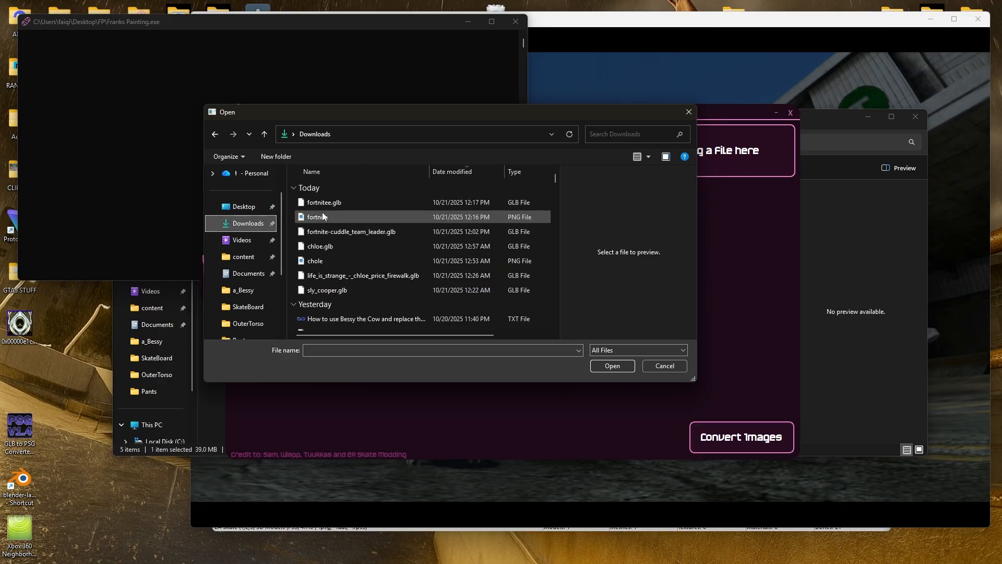
click(323, 216)
click(612, 366)
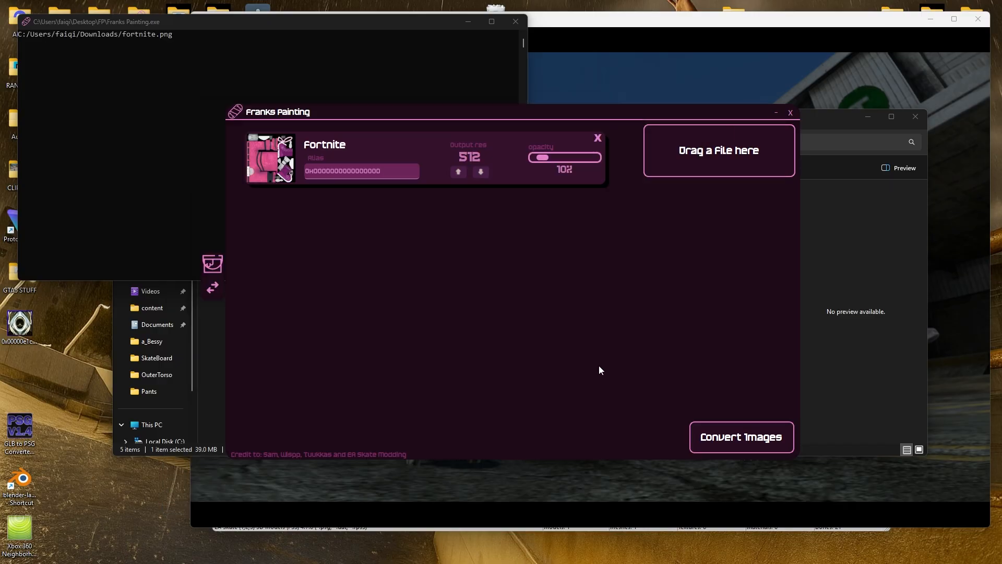
Open the converted 0x00000e1c03e38811.psg from the Desktop in HxD and find its material names in the decoded text
mouse_move(578, 557)
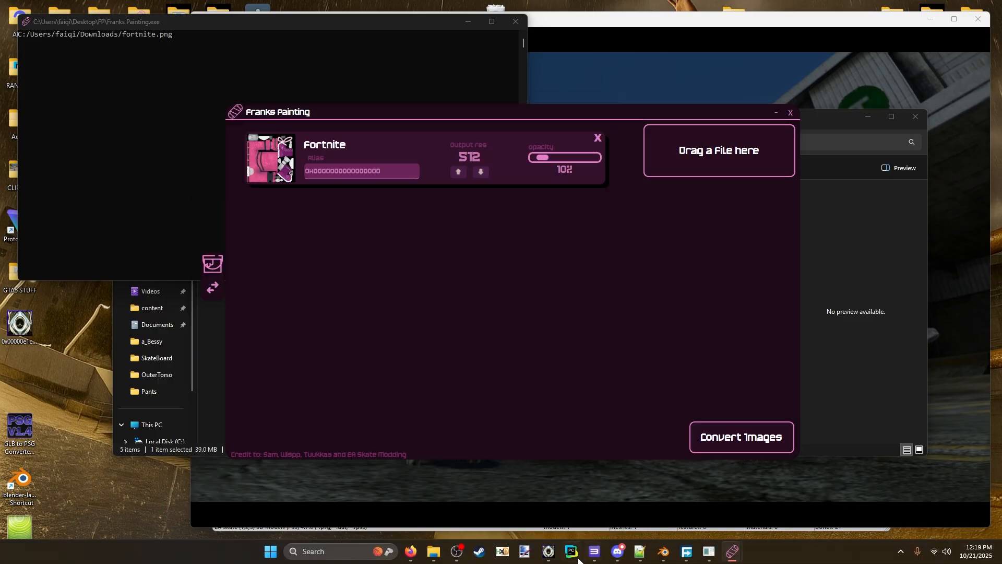
click(502, 552)
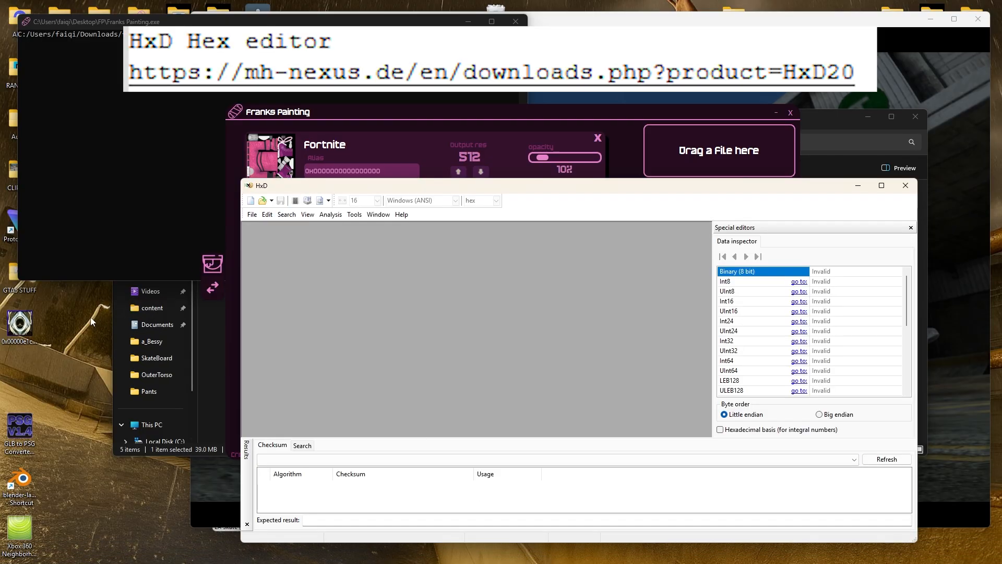
drag(10, 332, 409, 292)
drag(473, 292, 472, 293)
scroll(541, 276, down, 14)
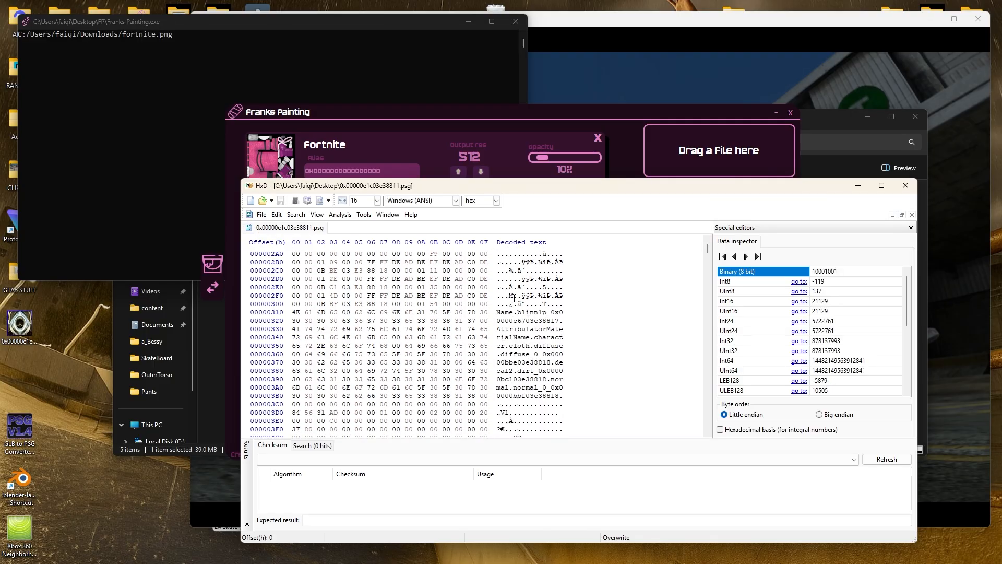
Copy the diffuse texture ID 0x00000bbe03e38818 from the decoded text and enter it as the Fortnite image's alias in Franks Painting
drag(493, 314, 589, 420)
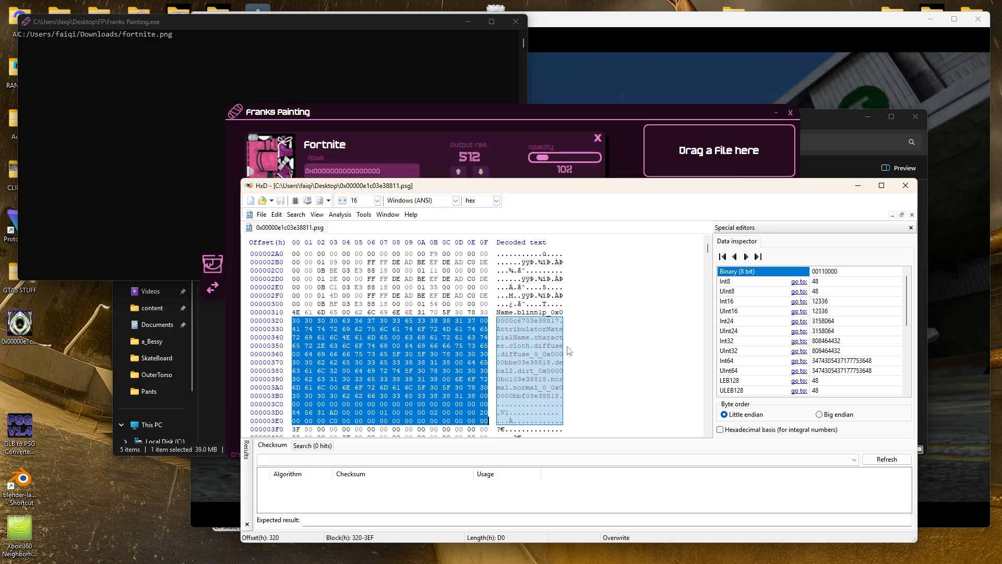
click(426, 288)
scroll(513, 362, up, 1)
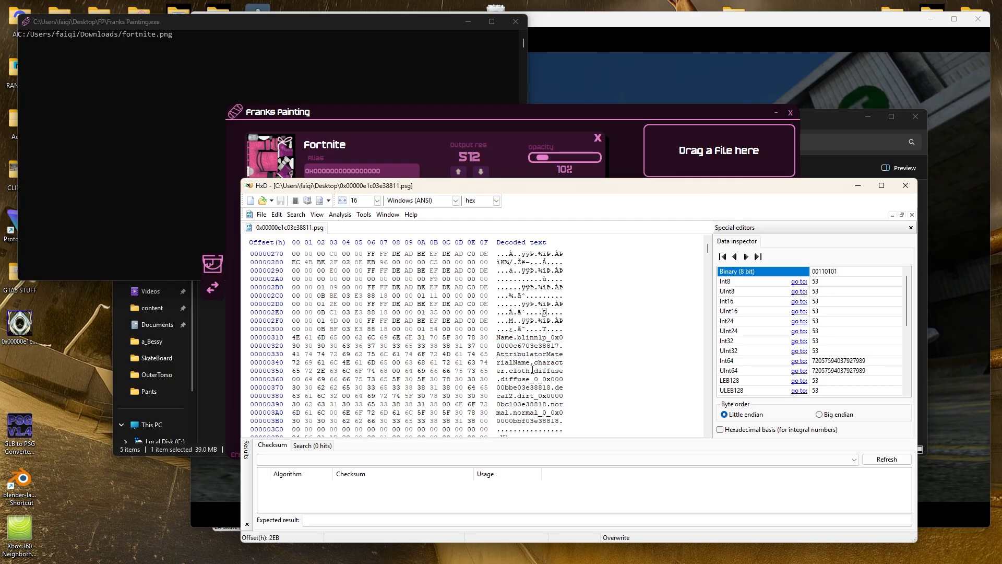
drag(533, 369, 527, 380)
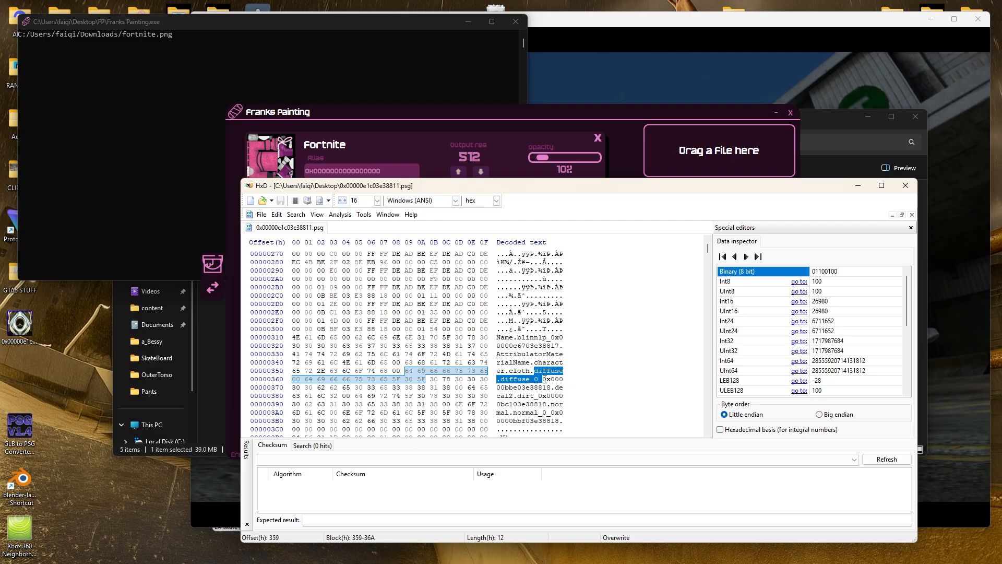
drag(545, 380, 548, 387)
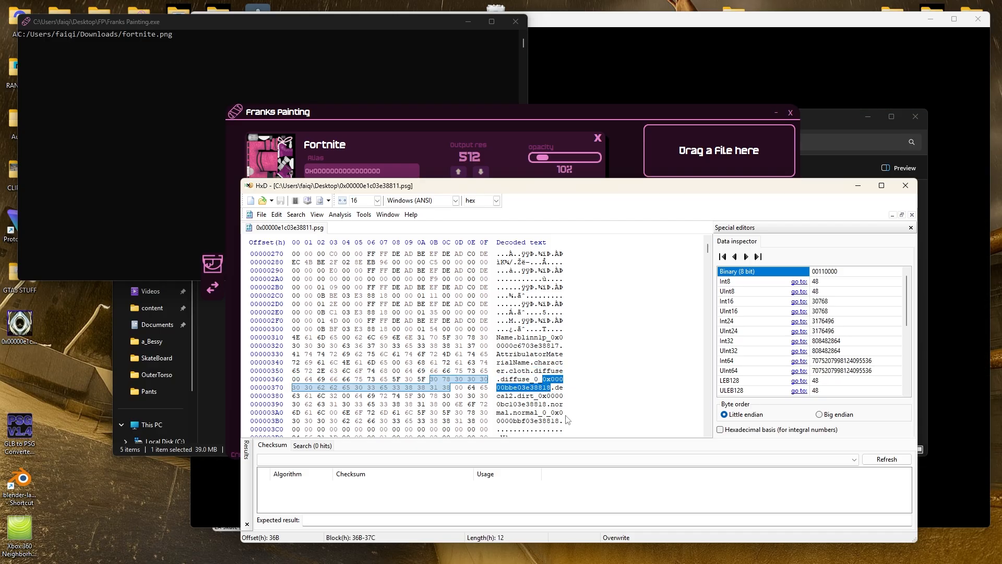
click(446, 133)
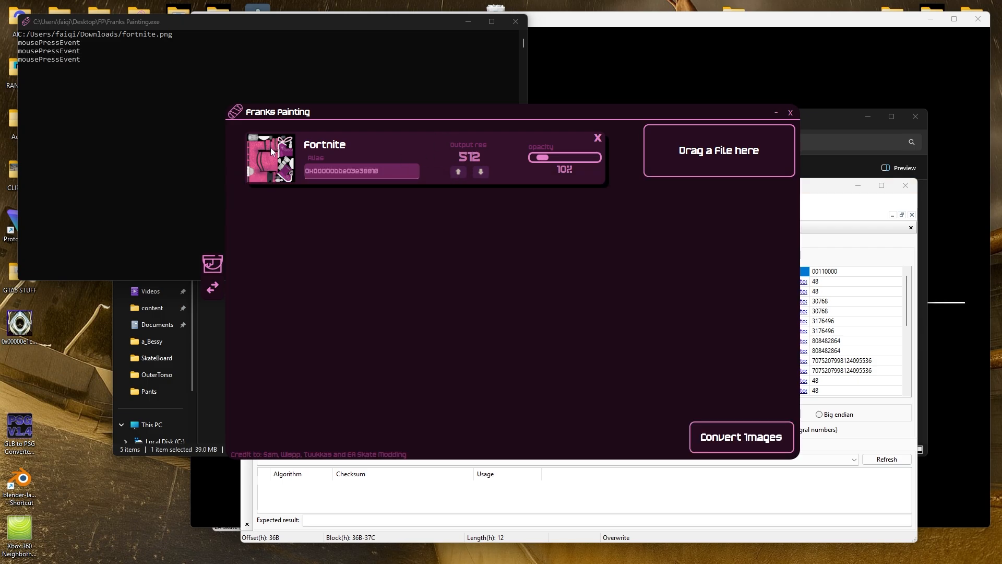
Raise the Fortnite image's output resolution to 1024, convert it to PSG, and close Franks Painting
click(459, 171)
click(718, 437)
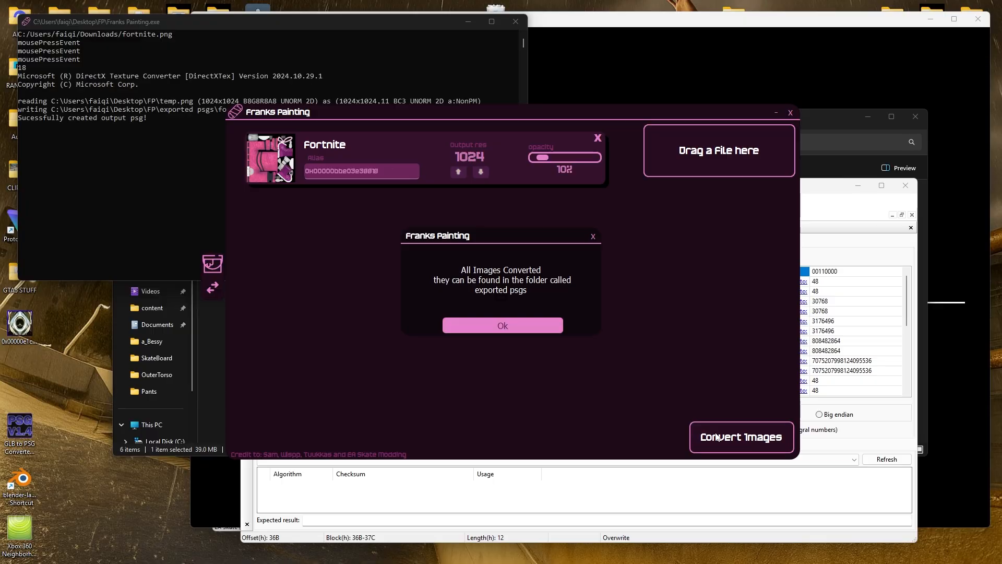
click(522, 327)
click(790, 113)
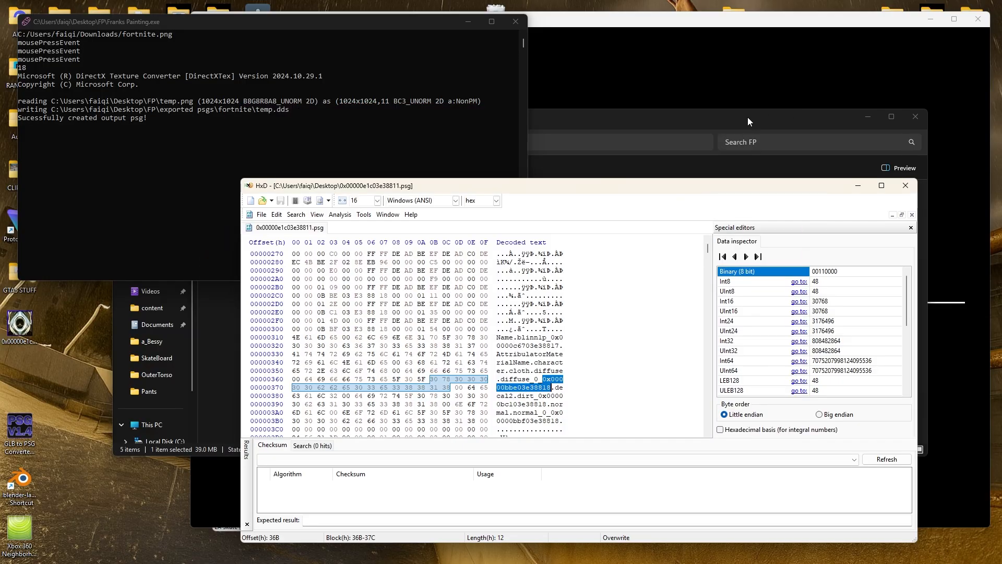
Copy the 0x00000bbe03e38818 PSG from the fortnite subfolder of exported psgs in the FP folder
click(695, 131)
click(241, 218)
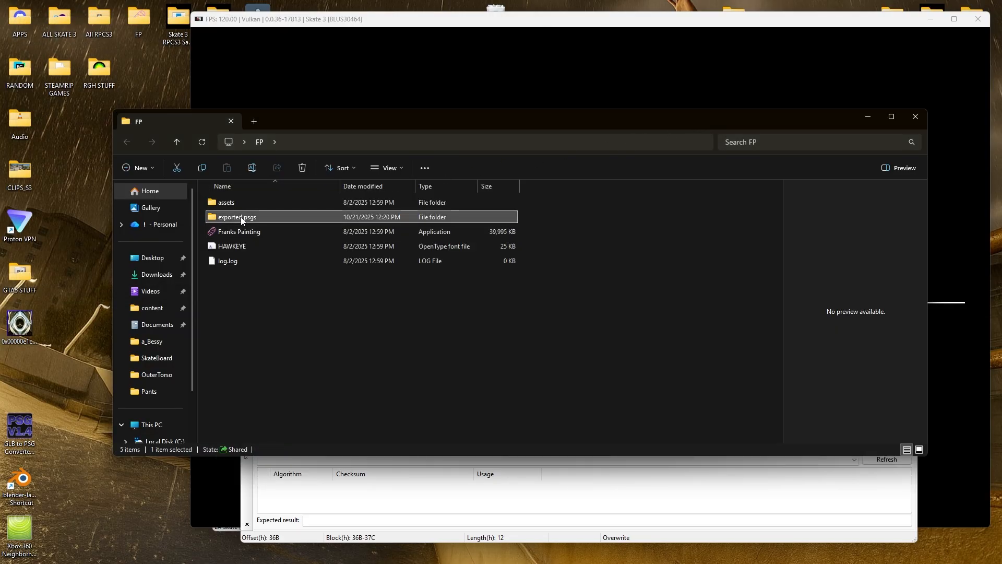
double_click(241, 218)
double_click(236, 205)
click(234, 204)
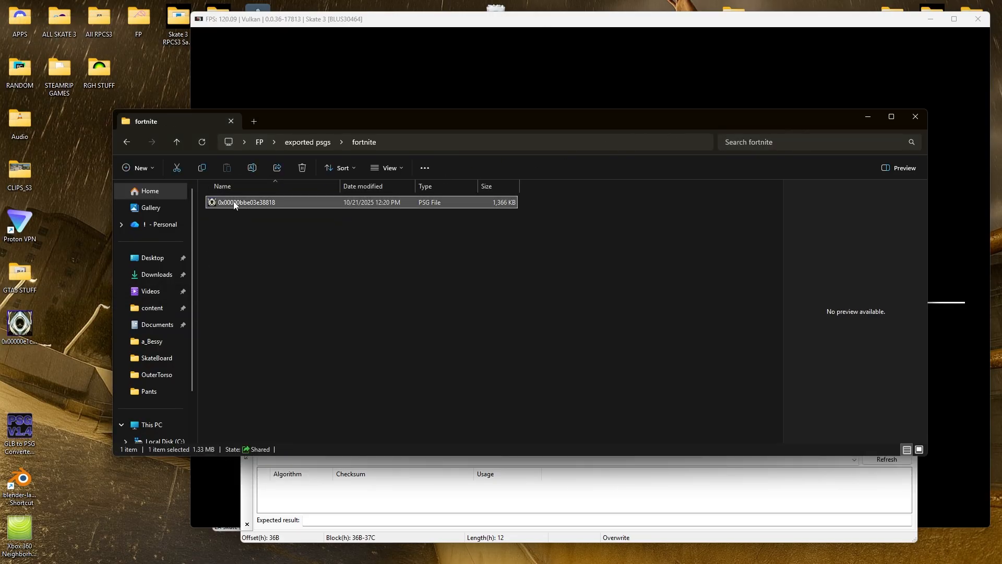
Paste the texture PSG into the Skate 3 content folder's createacharacter/texture subfolder, replacing the existing file
mouse_move(445, 552)
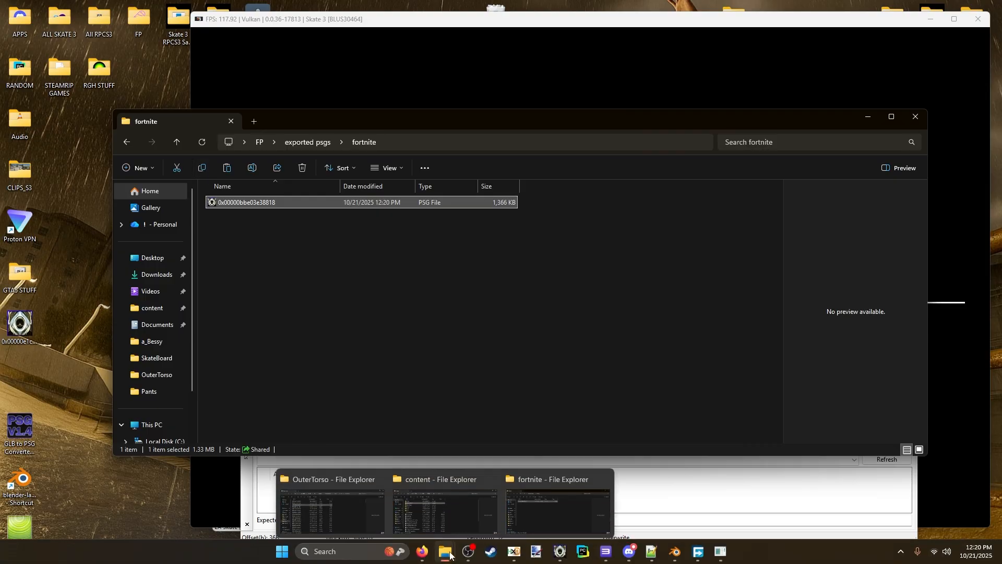
click(453, 506)
click(453, 506)
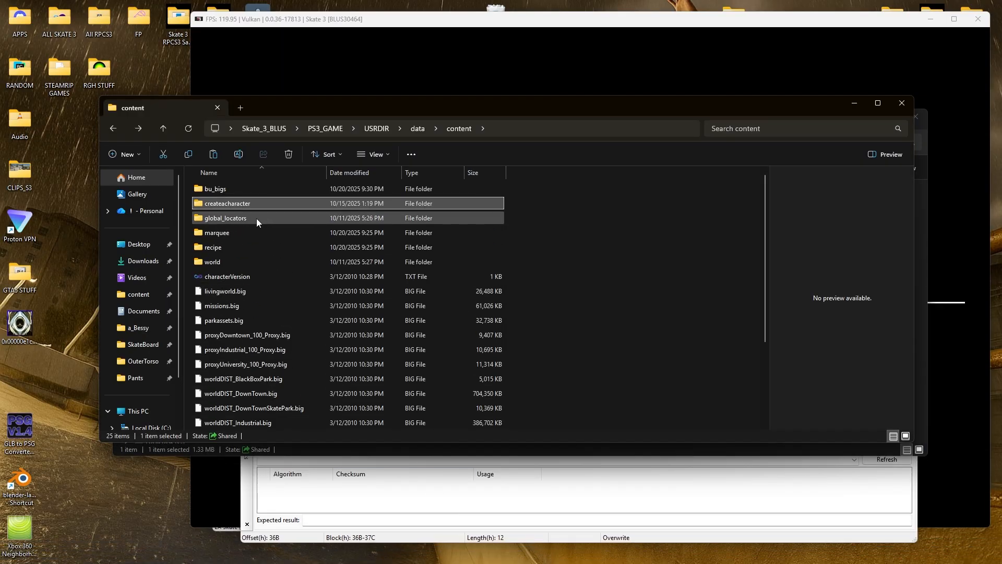
double_click(256, 205)
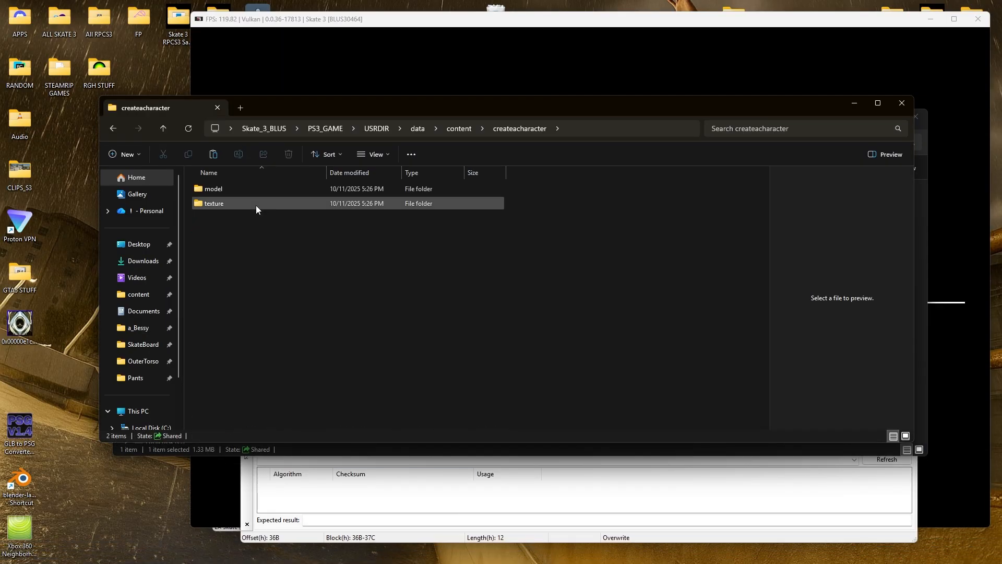
double_click(255, 205)
click(214, 157)
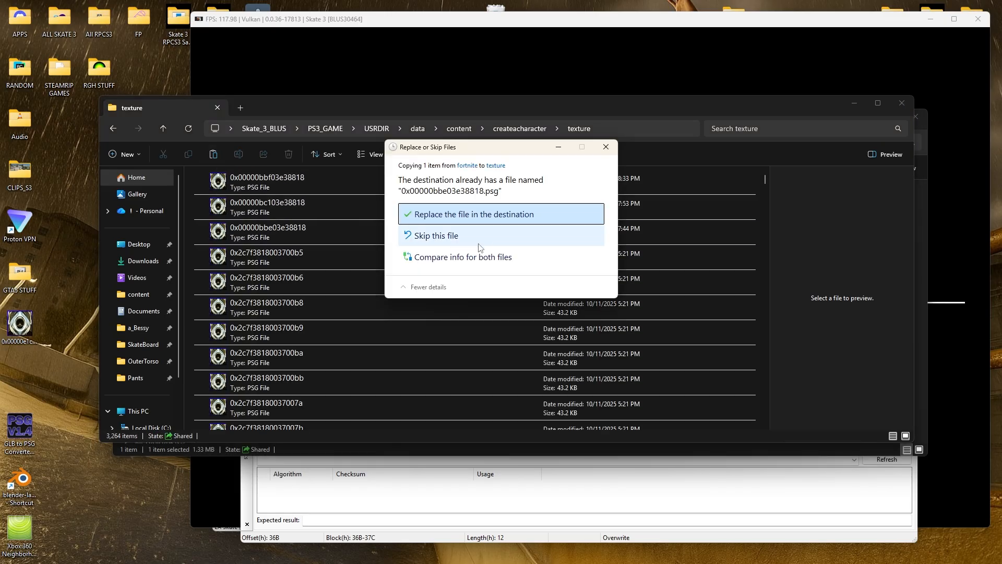
click(495, 220)
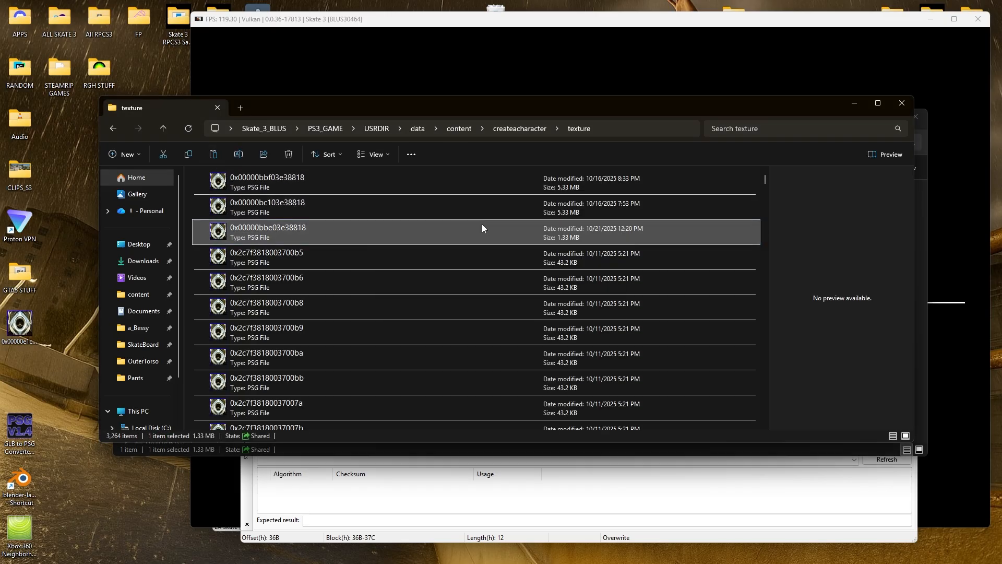
Return to the createacharacter folder, switch to the Skate 3 window, and accept the game data installation
click(115, 128)
click(374, 55)
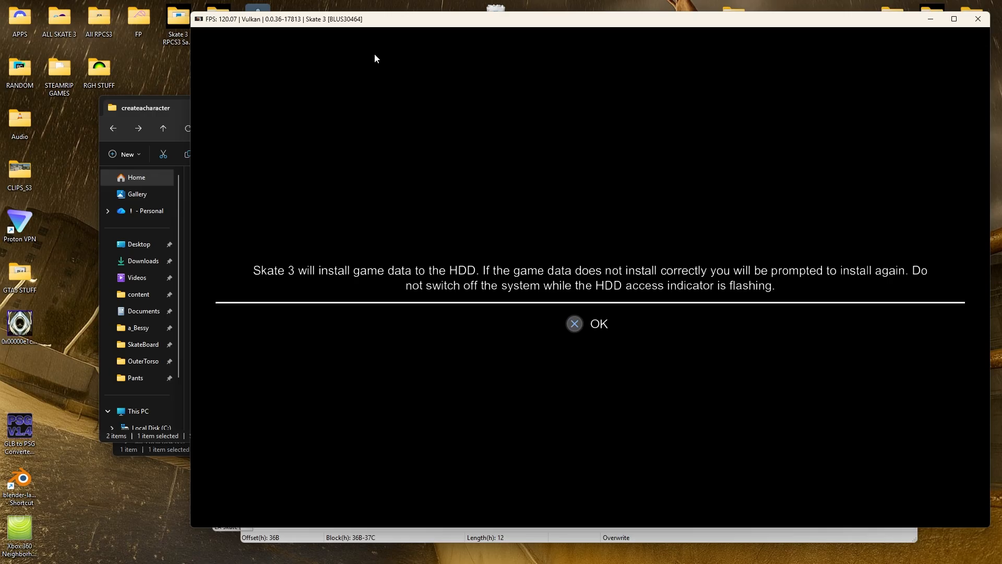
key(x)
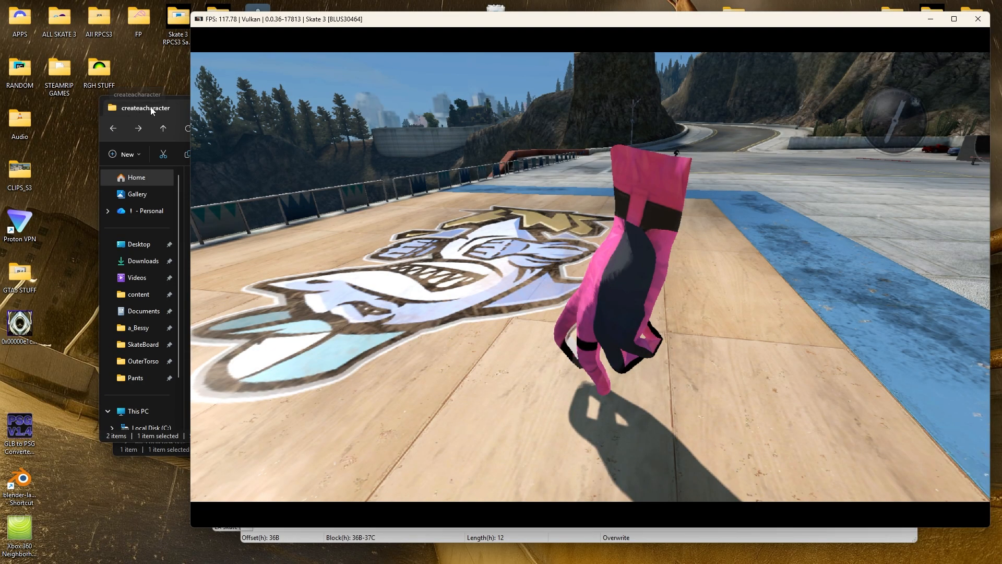
Move the 0x00000e1c03e38811 PSG from the desktop into createacharacter's model/cas_db/Pants folder, replacing the existing file
click(170, 116)
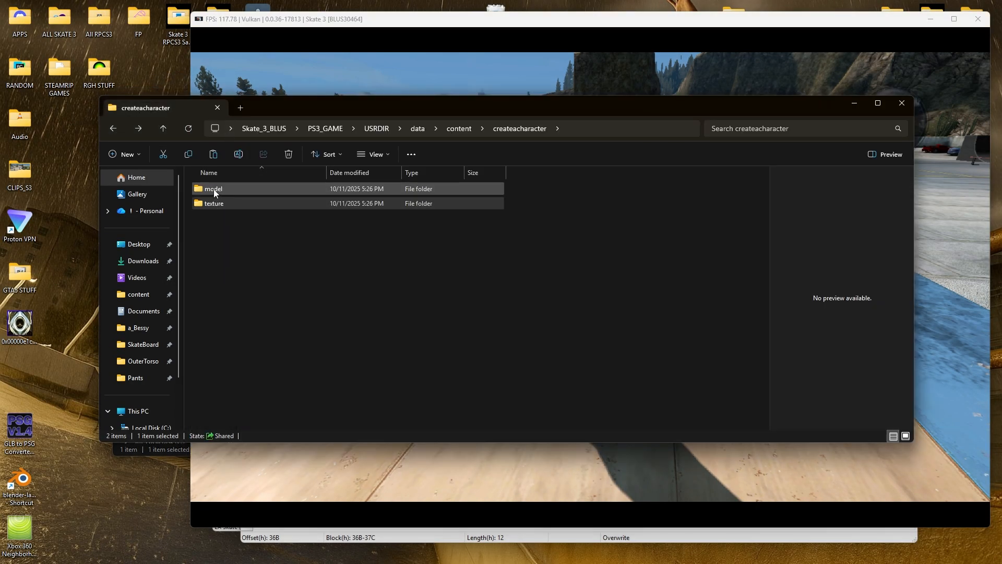
double_click(214, 189)
double_click(221, 189)
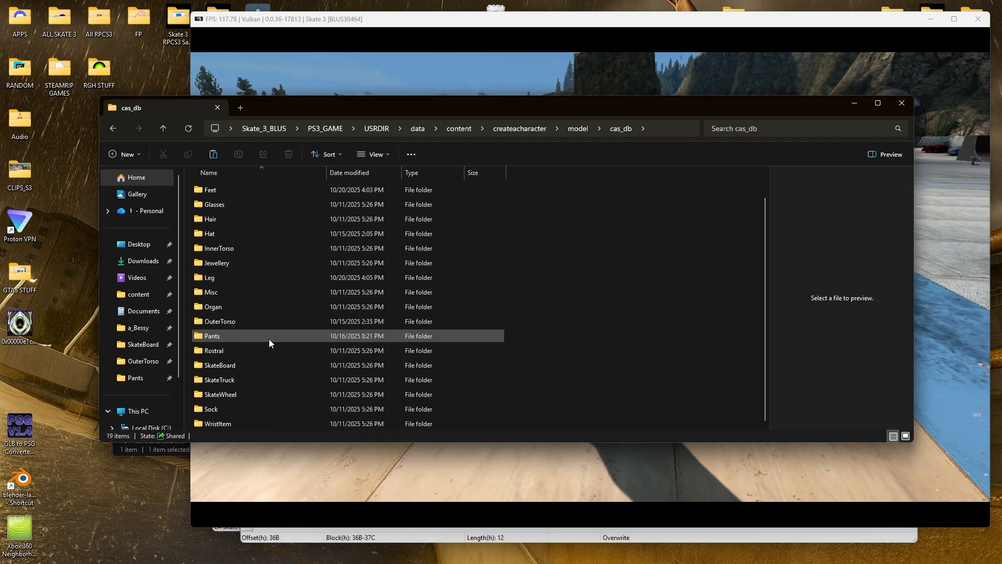
double_click(239, 339)
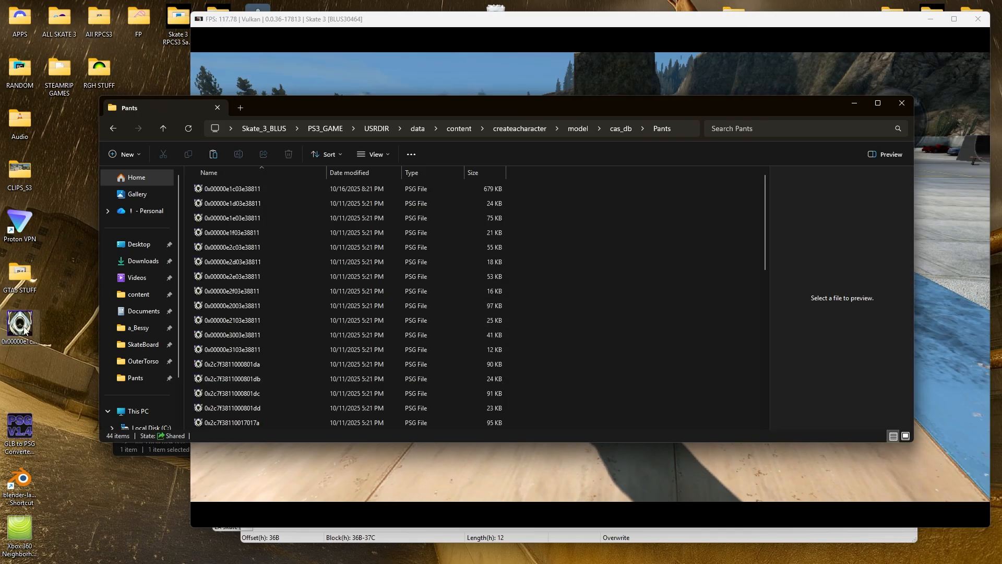
key(ctrl+v)
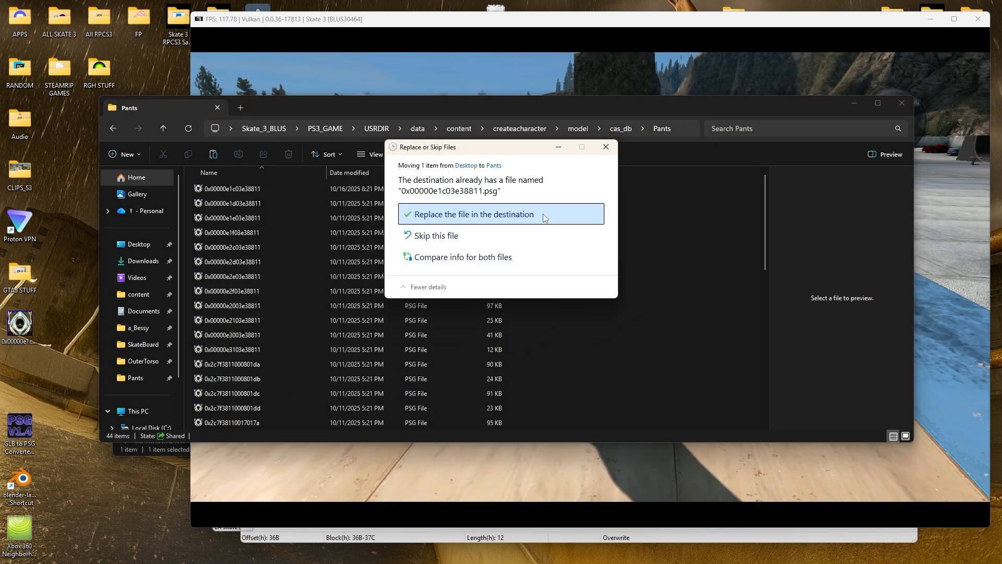
click(545, 217)
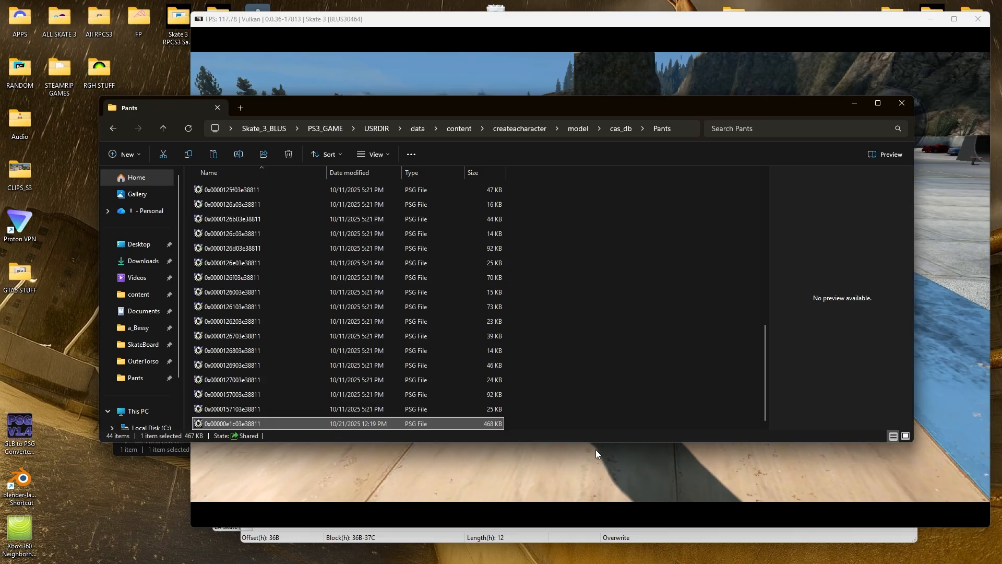
Switch to Skate 3 and take off the skater's hoodie through the T-Shirts merchandise in Edit Skater
click(508, 463)
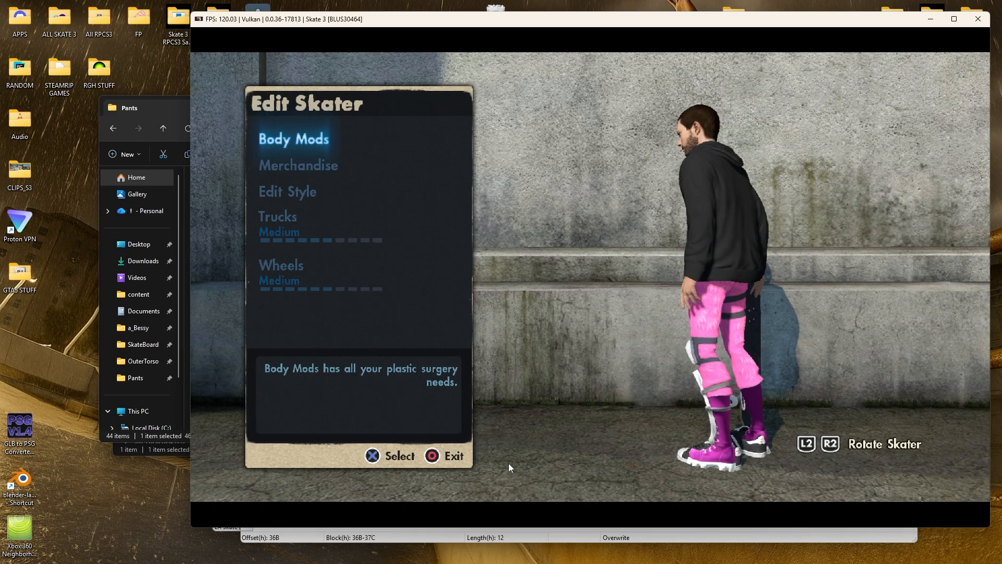
key(x)
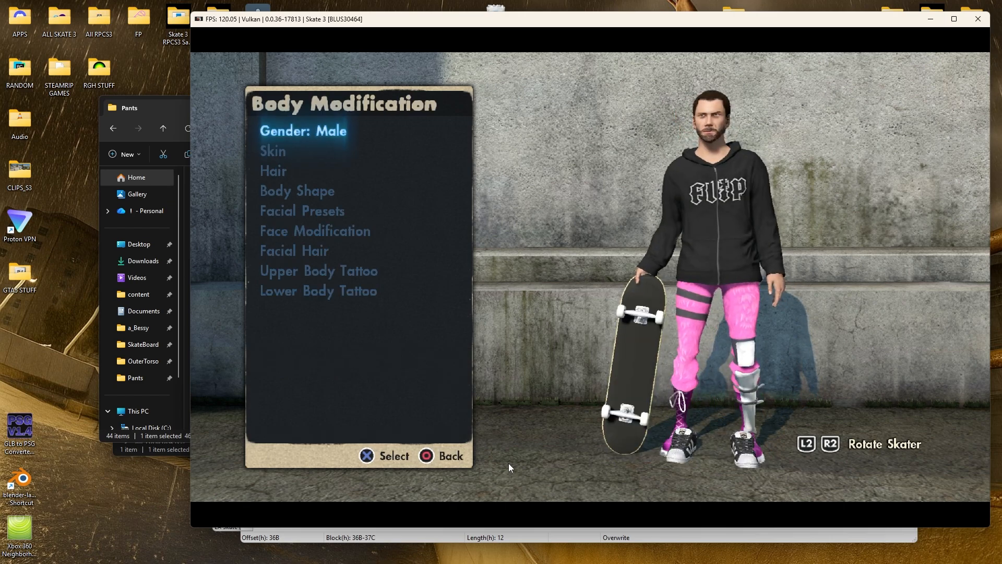
key(c)
key(Down)
key(x)
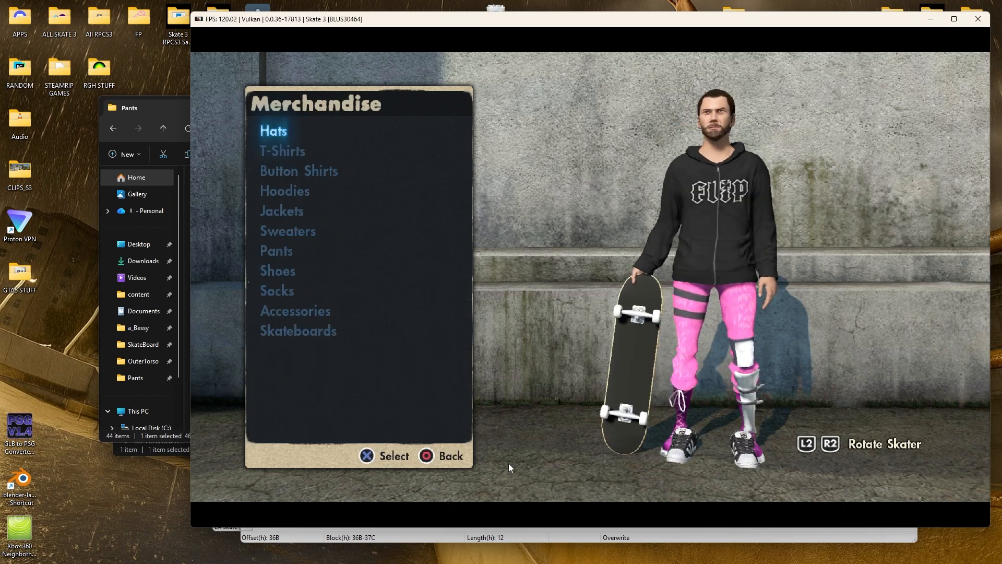
key(Down)
key(x)
key(c)
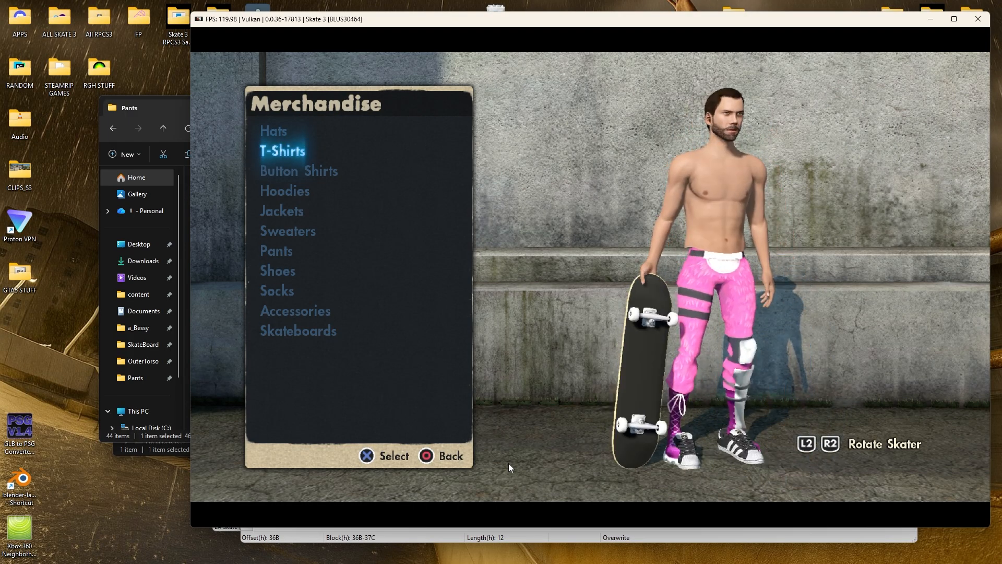
Look through the Shoes merchandise for a way to take off the skater's shoes, and return to the Merchandise list
key(Down)
key(Down)
key(Down)
key(Down)
key(Down)
key(Down)
key(x)
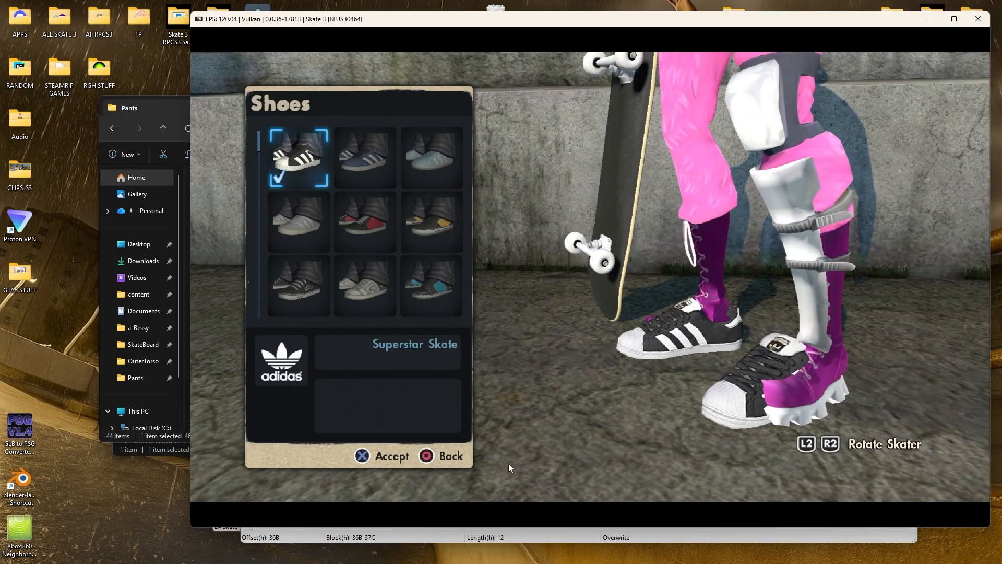
key(Down)
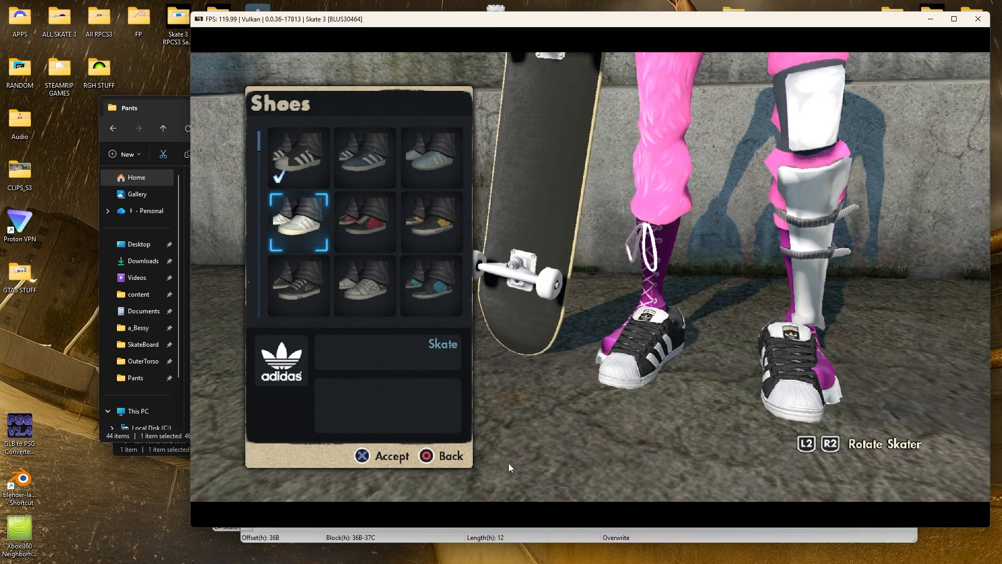
key(Up)
key(c)
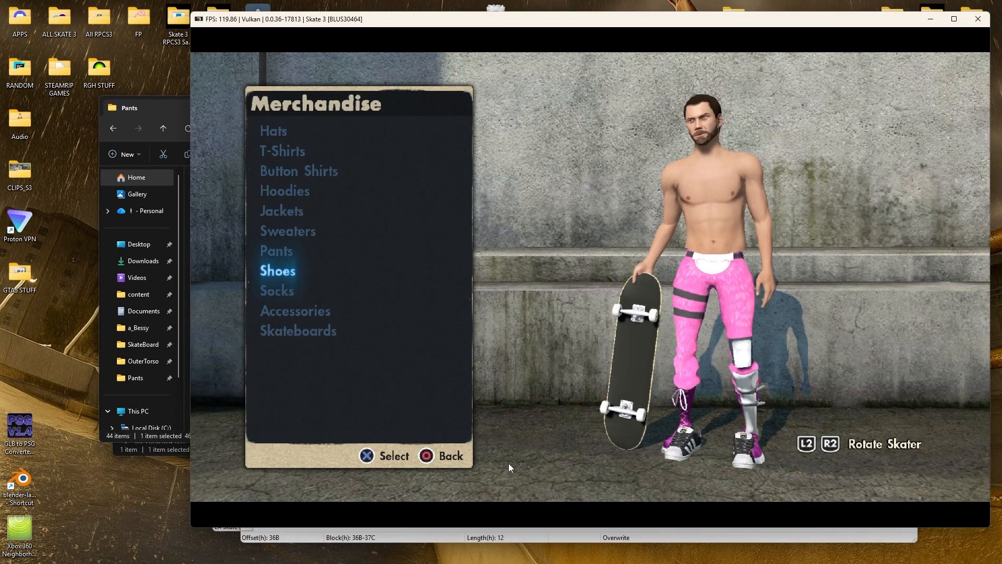
Inspect the custom pants by rotating the skater in Edit Skater, and finish editing with the settings saved
key(c)
key(c)
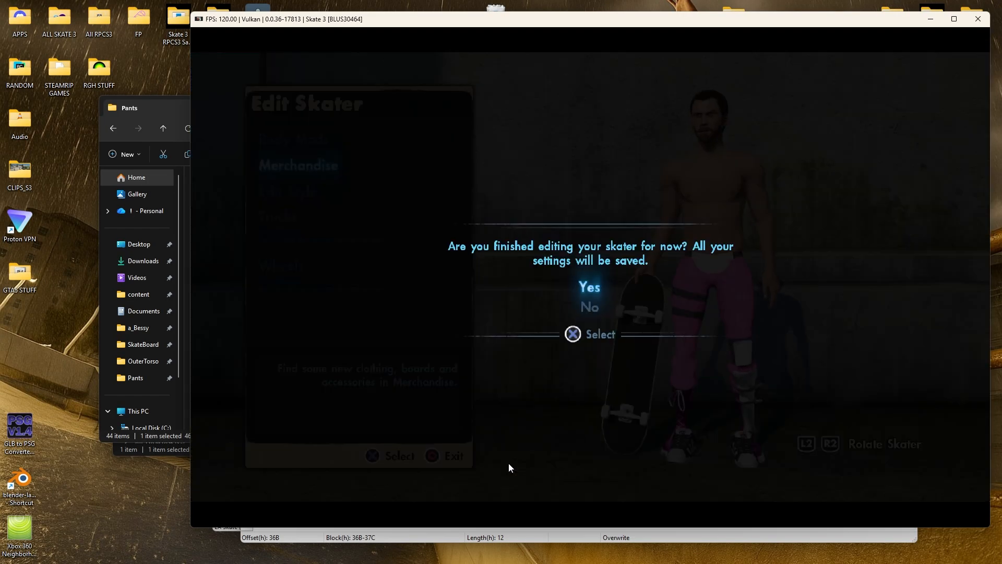
key(c)
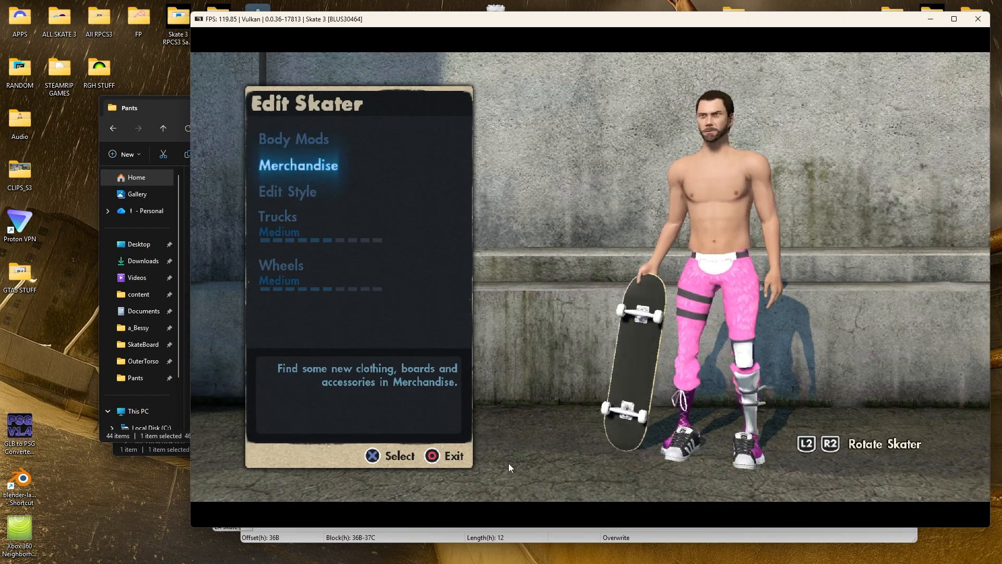
key(t)
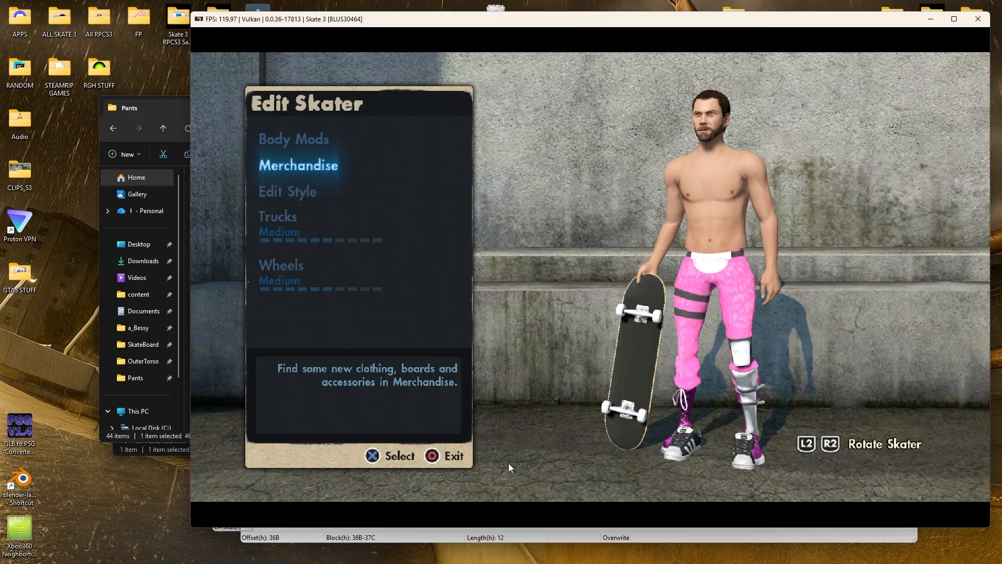
key(t)
key(r)
key(t)
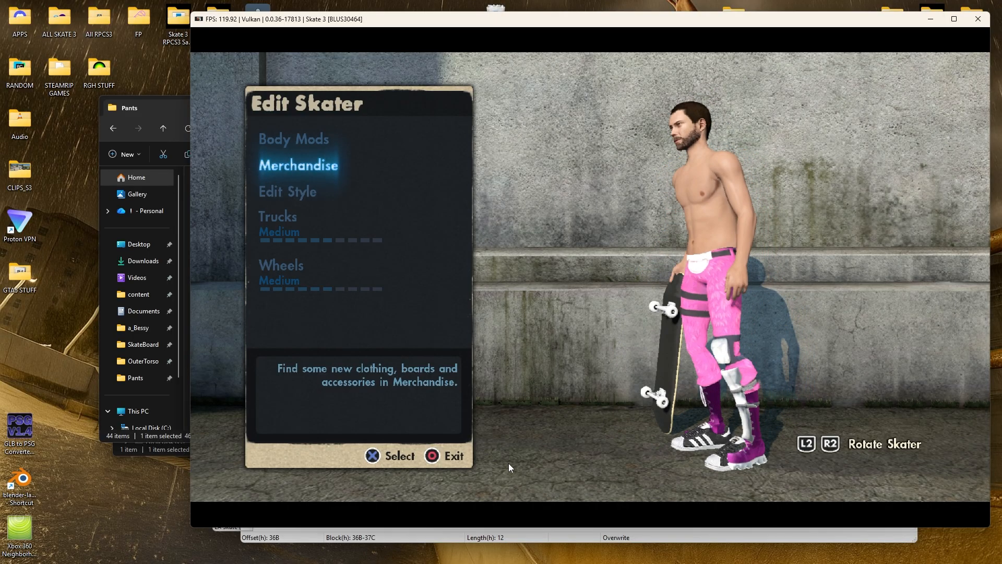
key(r)
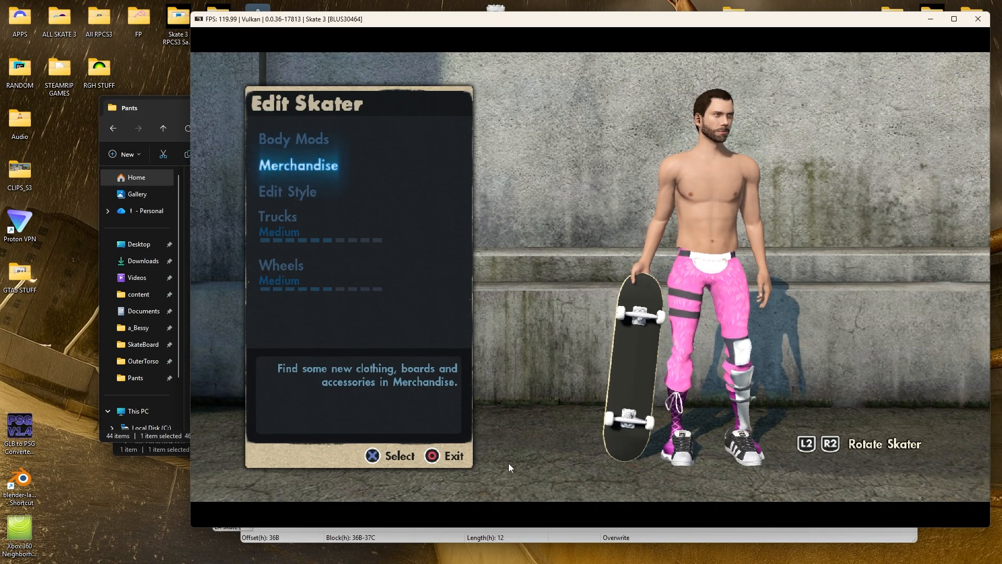
key(c)
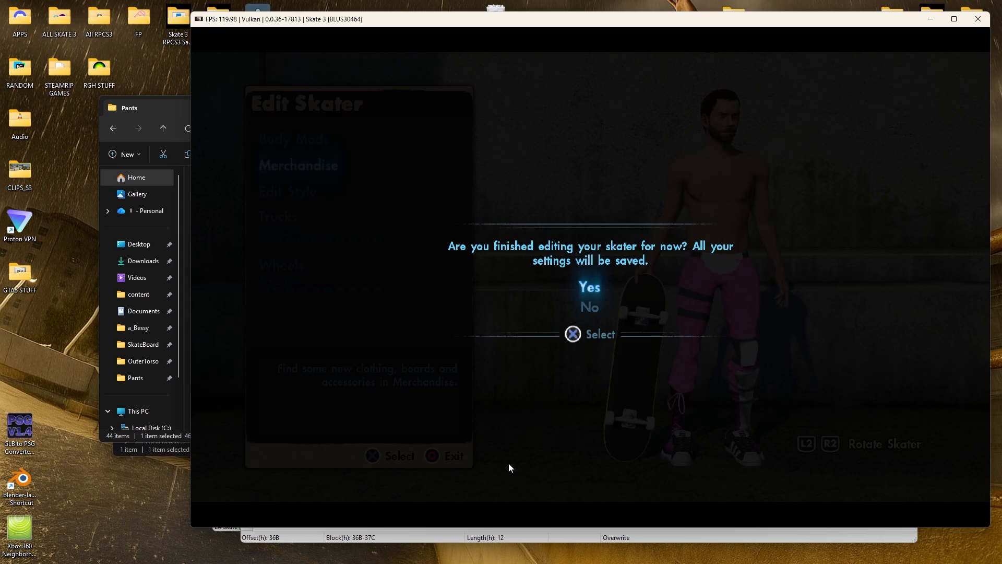
key(x)
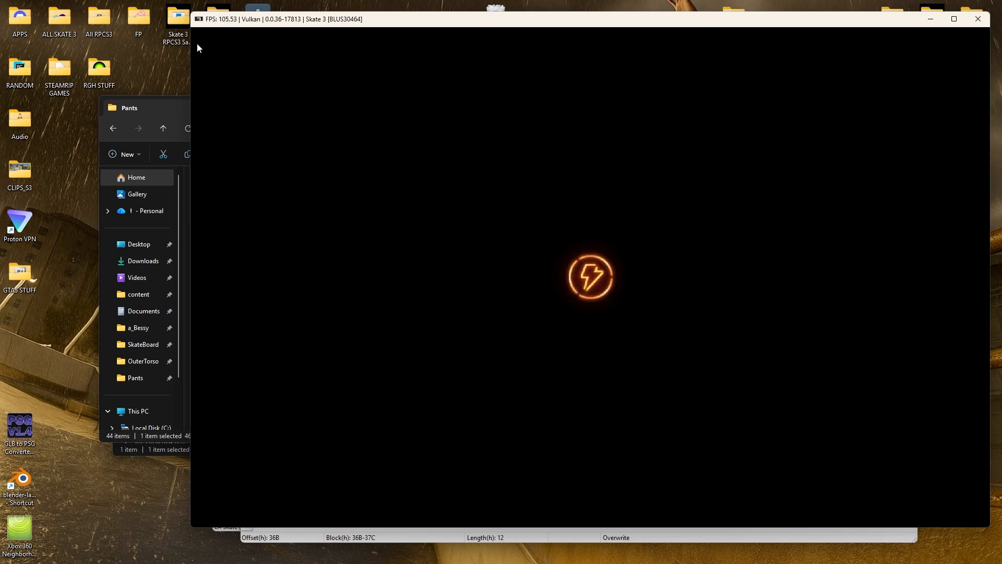
Launch the Skate 3 RPCS3 Save Editor from its desktop folder and place its window beside the game menu
double_click(178, 23)
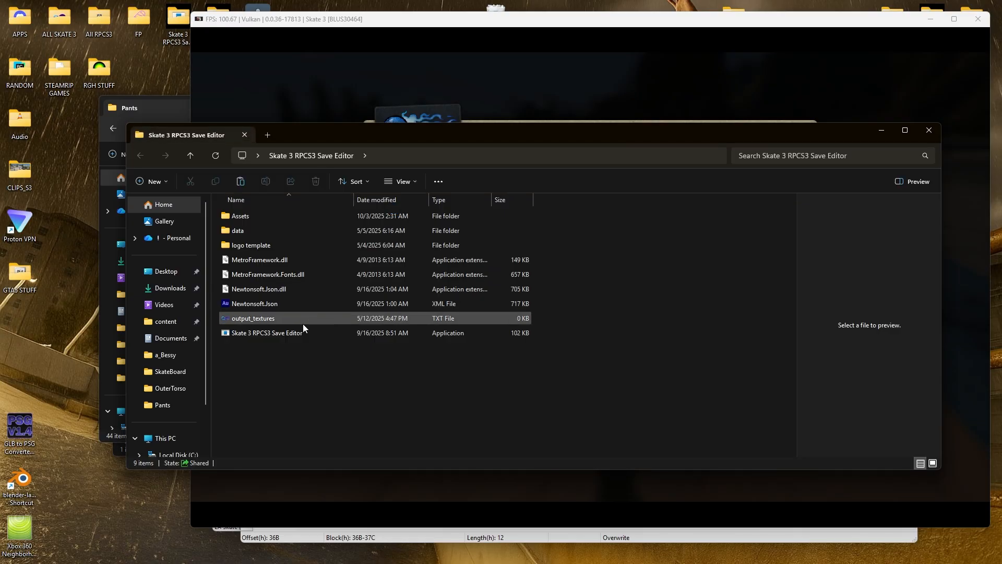
double_click(301, 333)
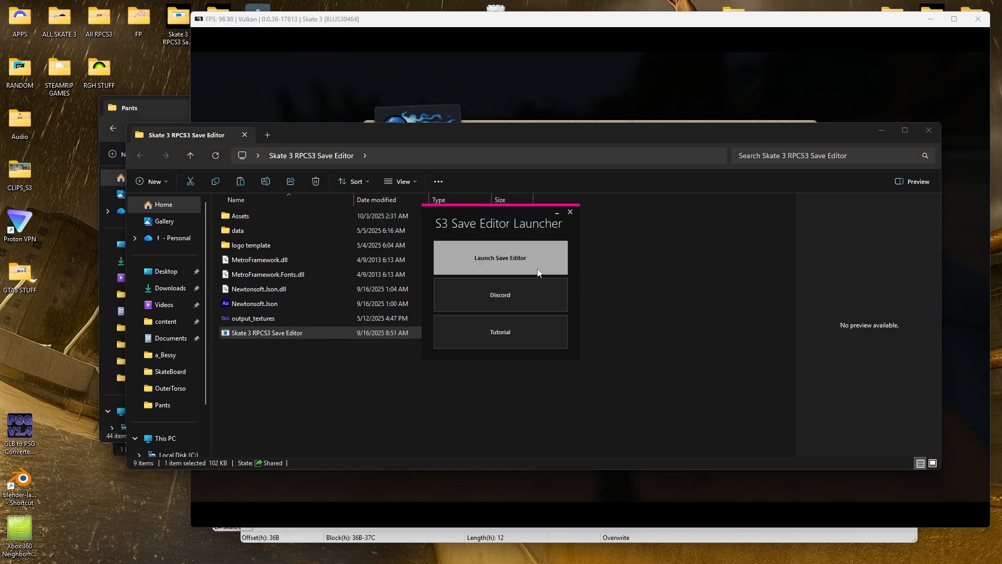
click(538, 270)
click(882, 130)
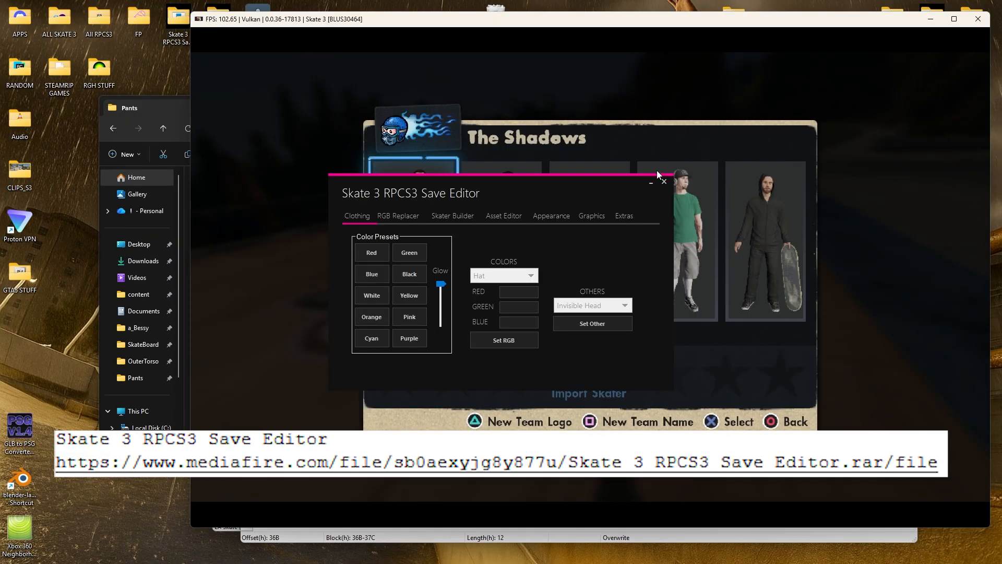
drag(528, 192, 202, 170)
click(224, 182)
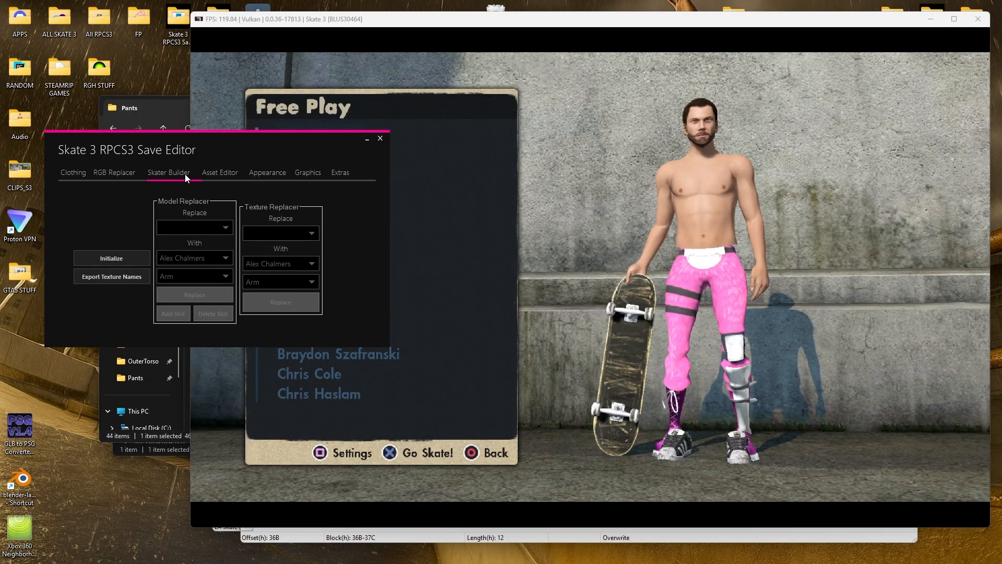
Refresh the current assets in the save editor's Asset Editor and apply Remove Asset to Feet
drag(213, 150, 193, 119)
click(197, 157)
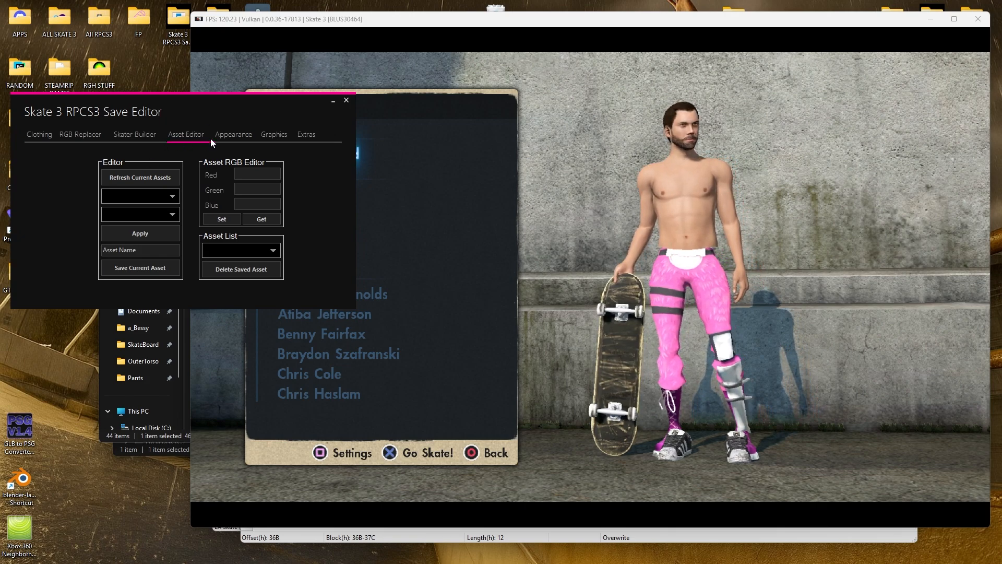
click(147, 177)
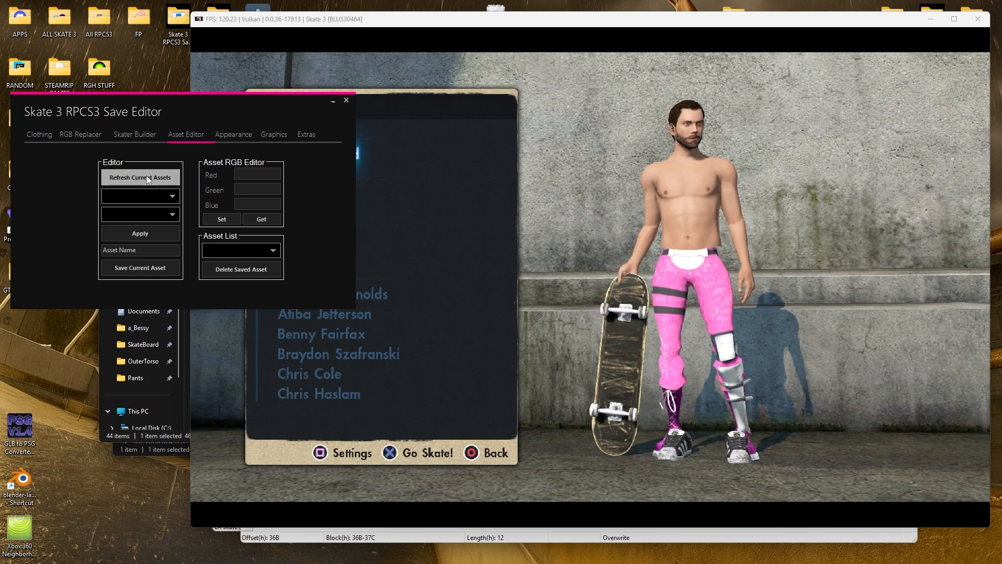
click(156, 215)
click(132, 238)
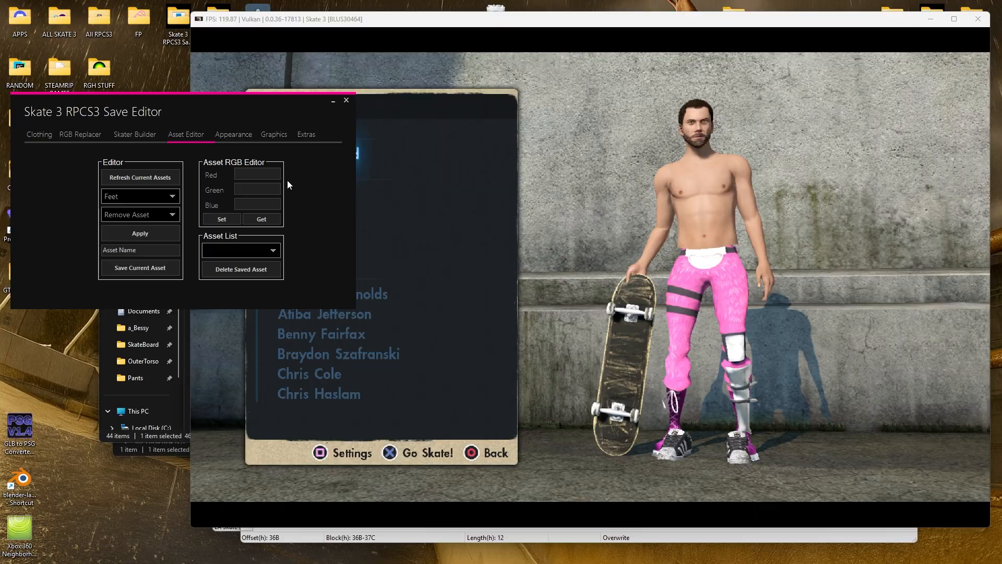
click(141, 196)
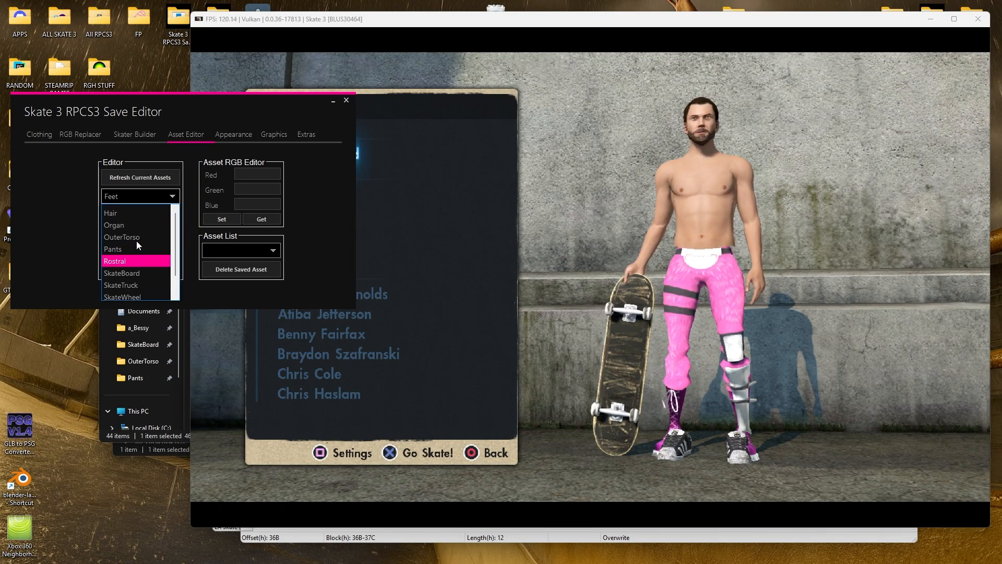
click(119, 211)
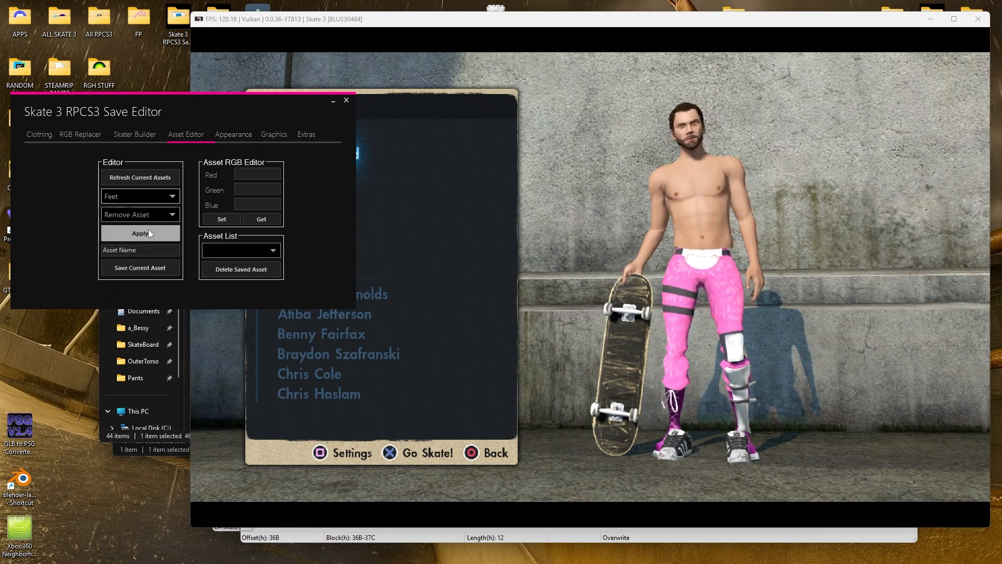
Reload the player's own skater in the Free Play list without shoes and start skating with that character
drag(180, 112, 60, 334)
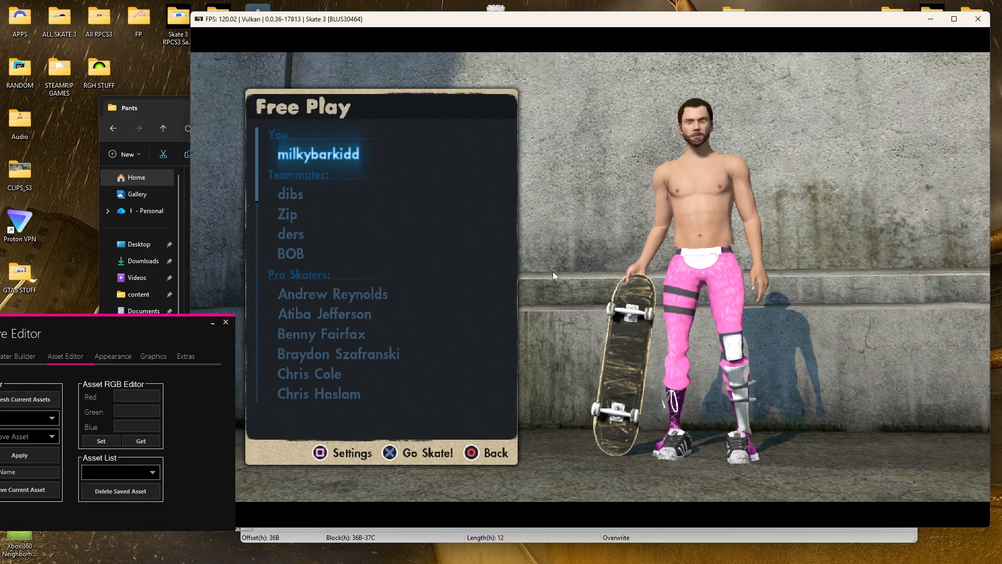
key(Down)
key(Up)
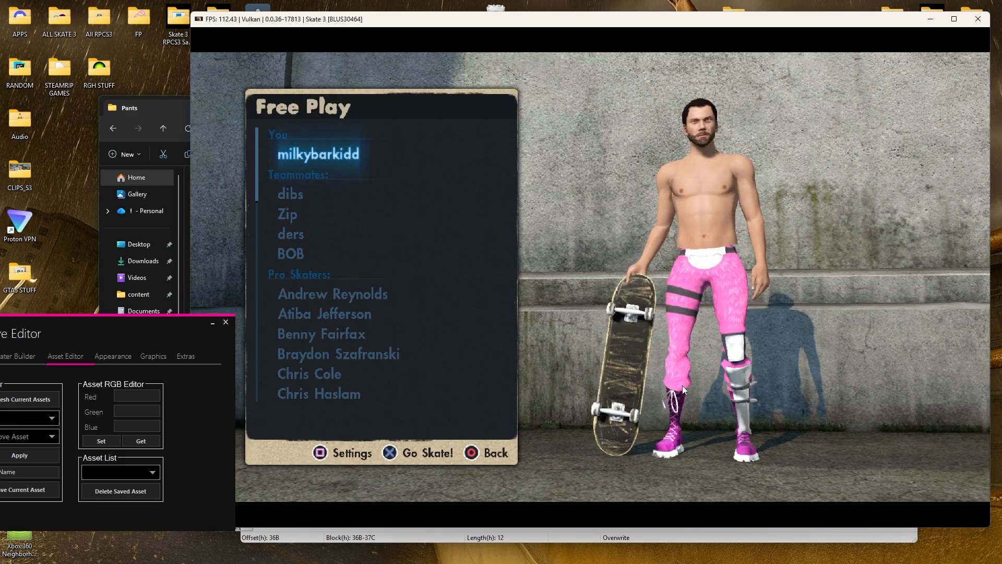
key(x)
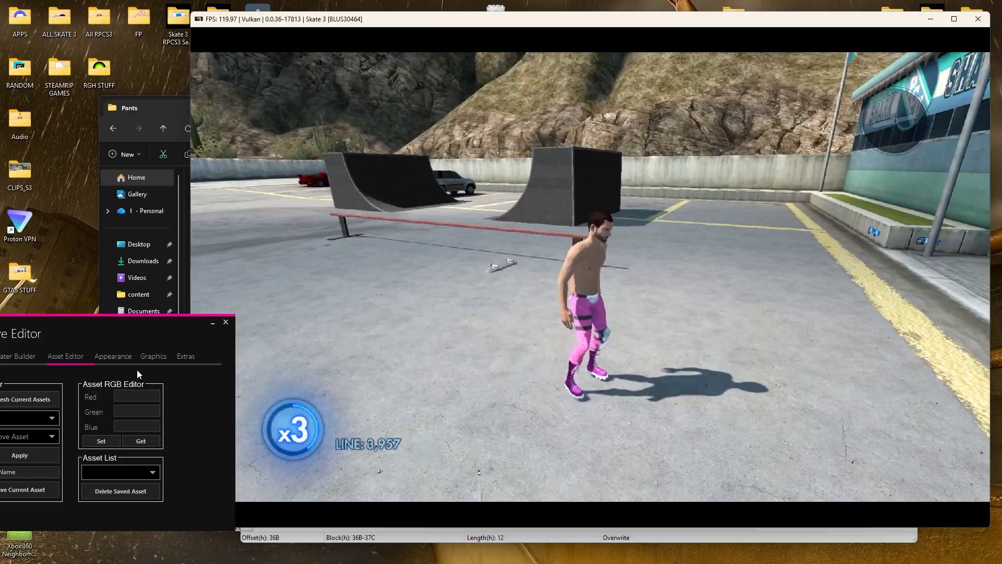
Enable Lock Pants in the save editor's RGB Replacer and move the editor away from the game view
drag(134, 364, 334, 285)
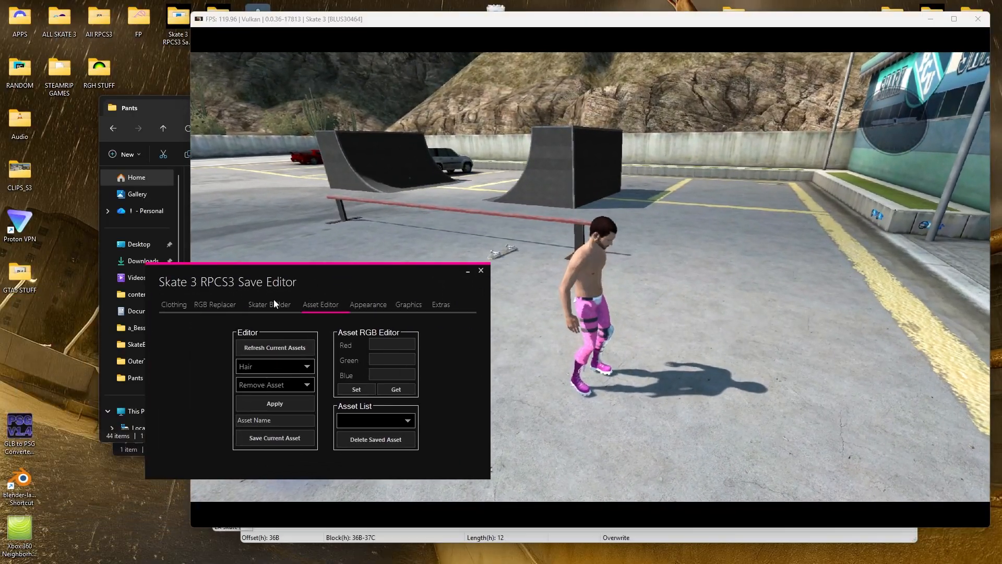
click(208, 306)
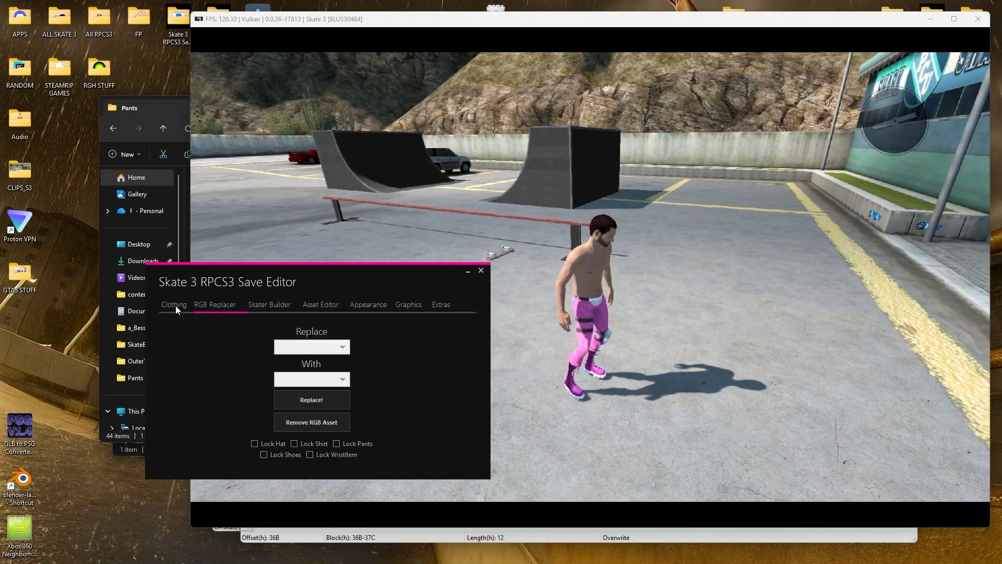
click(349, 444)
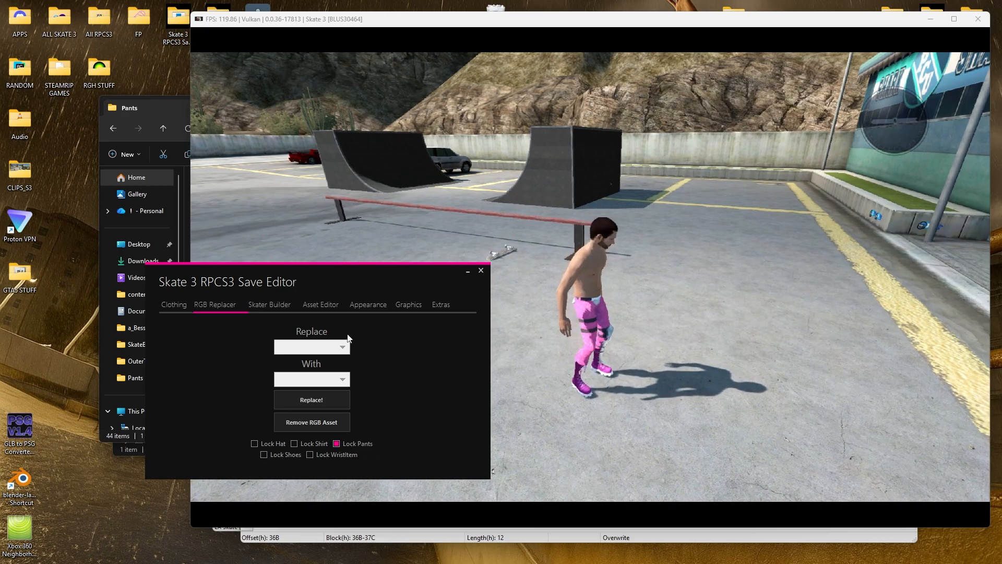
drag(348, 274, 202, 330)
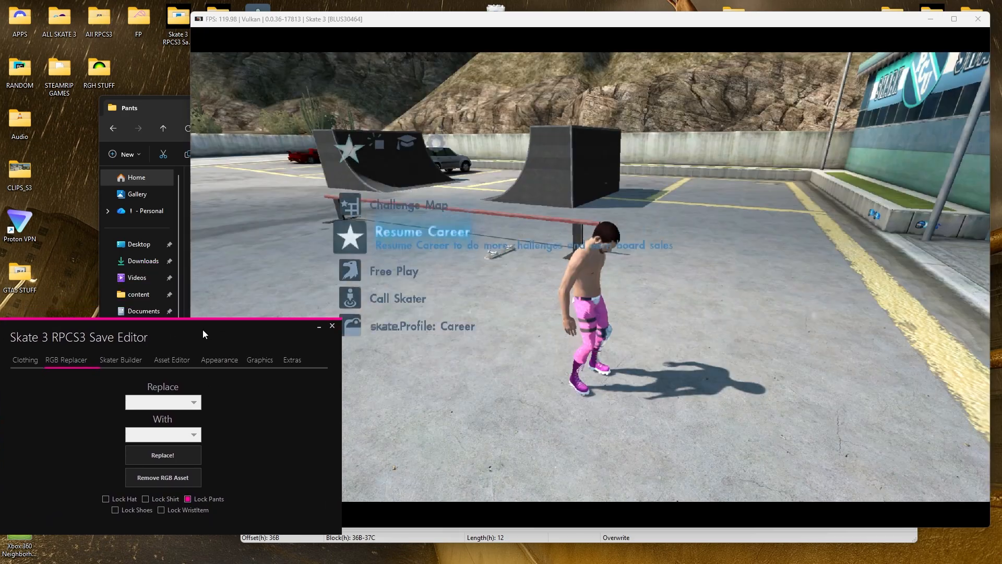
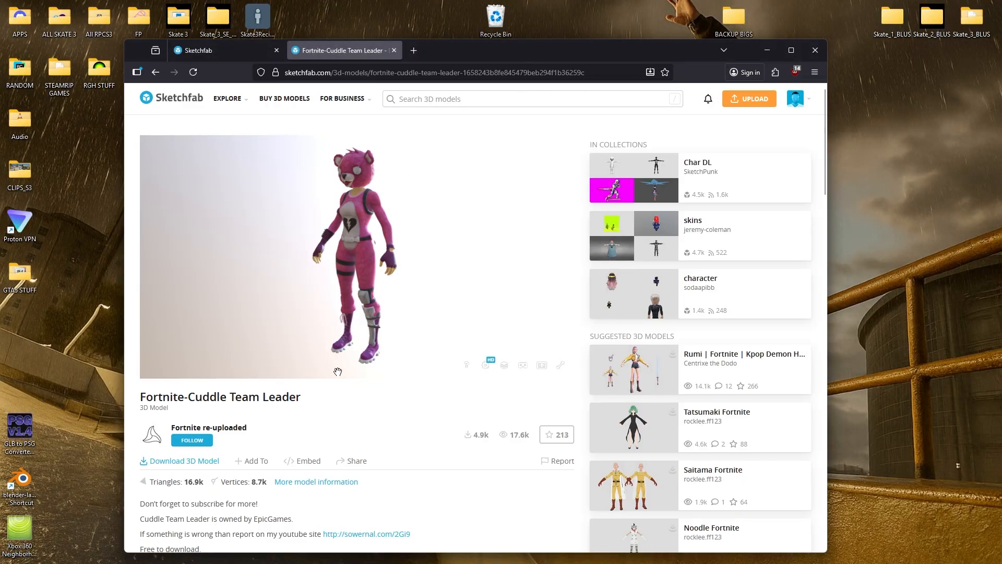
Examine the Fortnite-Cuddle Team Leader model from several sides on Sketchfab and review its model information, including rigged geometries
mouse_move(383, 306)
mouse_down()
mouse_move(478, 255)
mouse_move(421, 250)
mouse_move(457, 314)
mouse_move(422, 357)
mouse_up()
scroll(315, 327, down, 1)
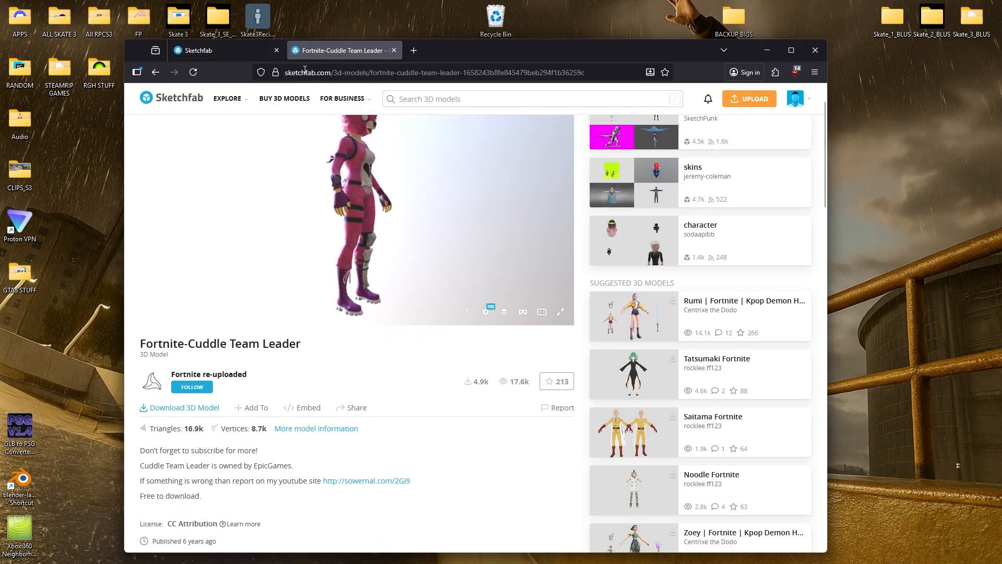
scroll(307, 375, down, 1)
scroll(294, 322, up, 2)
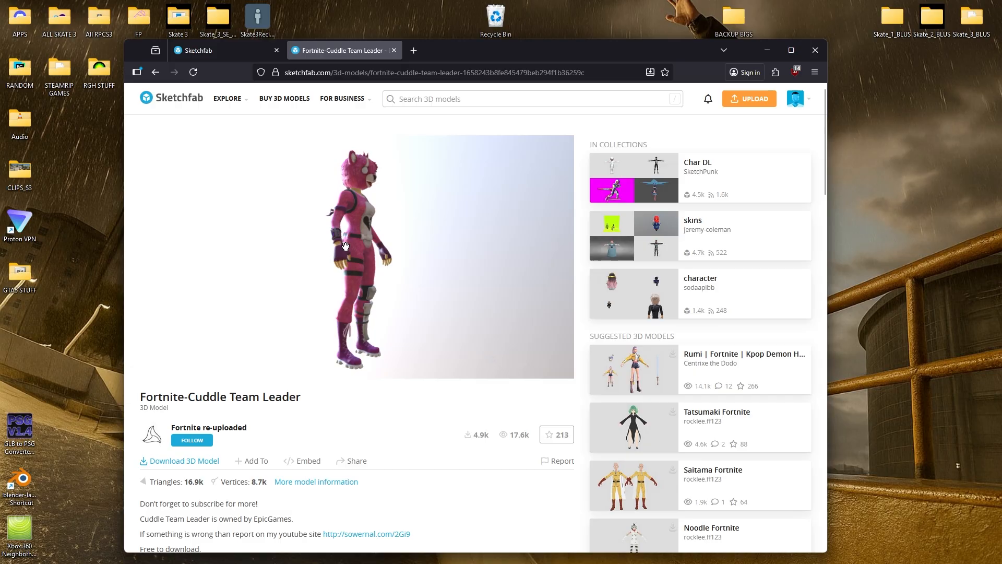
drag(360, 293, 327, 246)
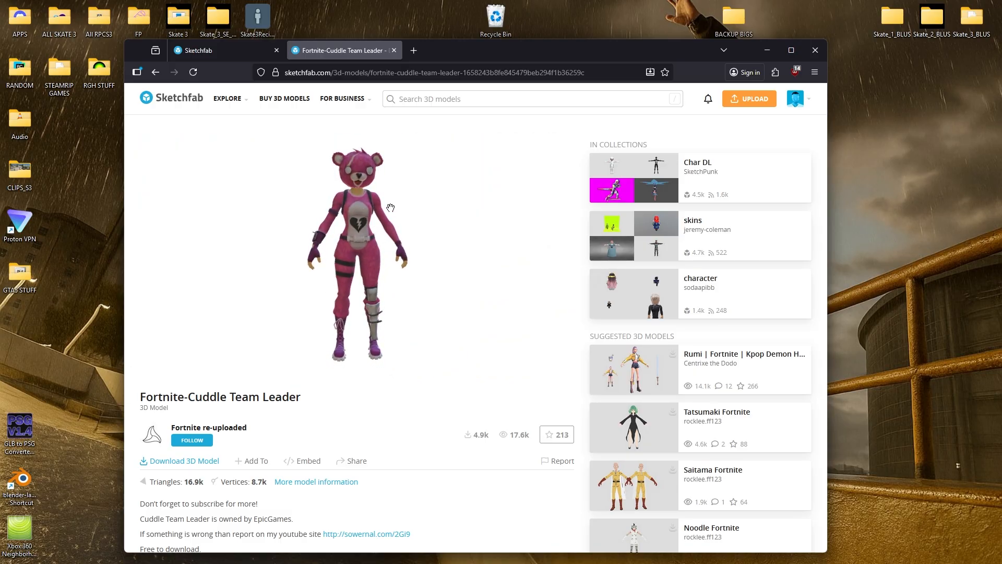
click(323, 481)
scroll(438, 465, down, 1)
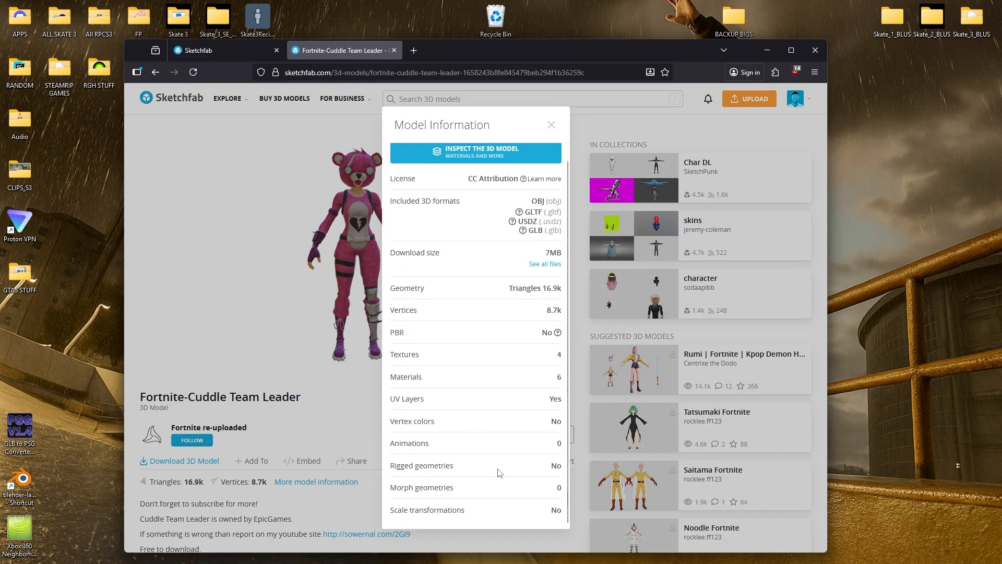
click(339, 425)
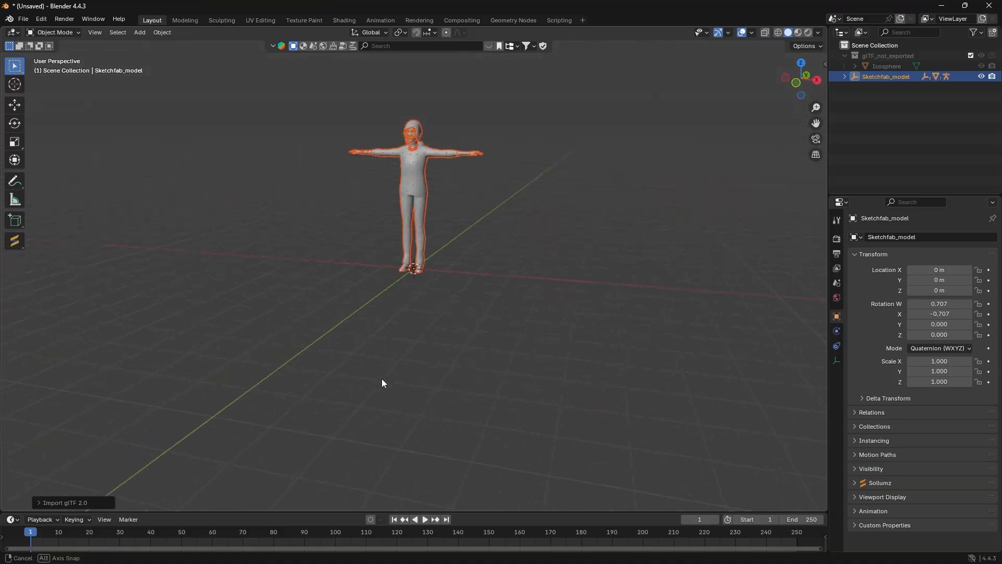
Inspect the imported T-pose character in Blender from several angles, with its textures displayed in the viewport
scroll(381, 378, up, 3)
scroll(396, 344, down, 3)
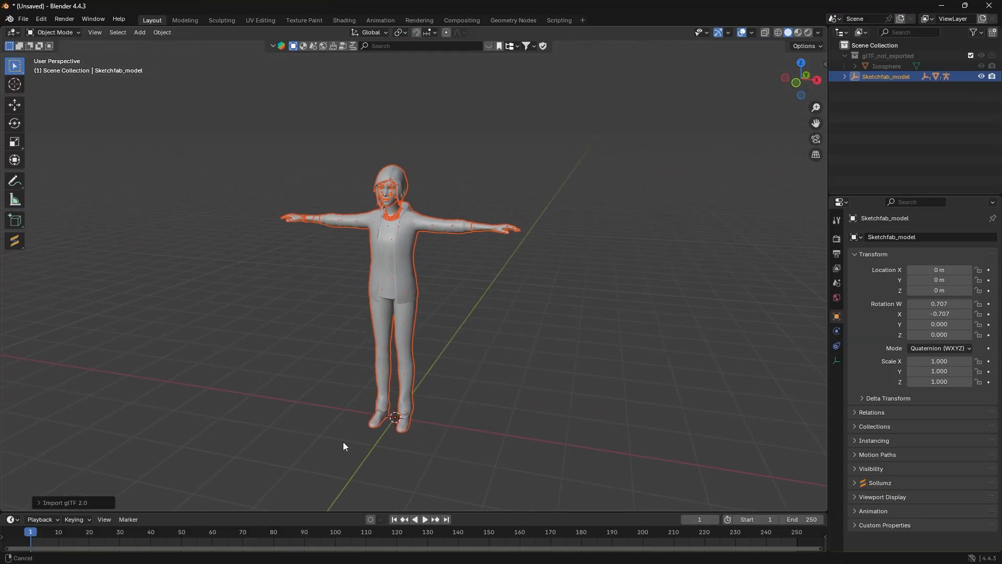
middle_drag(377, 443, 504, 394)
scroll(457, 415, up, 3)
click(596, 355)
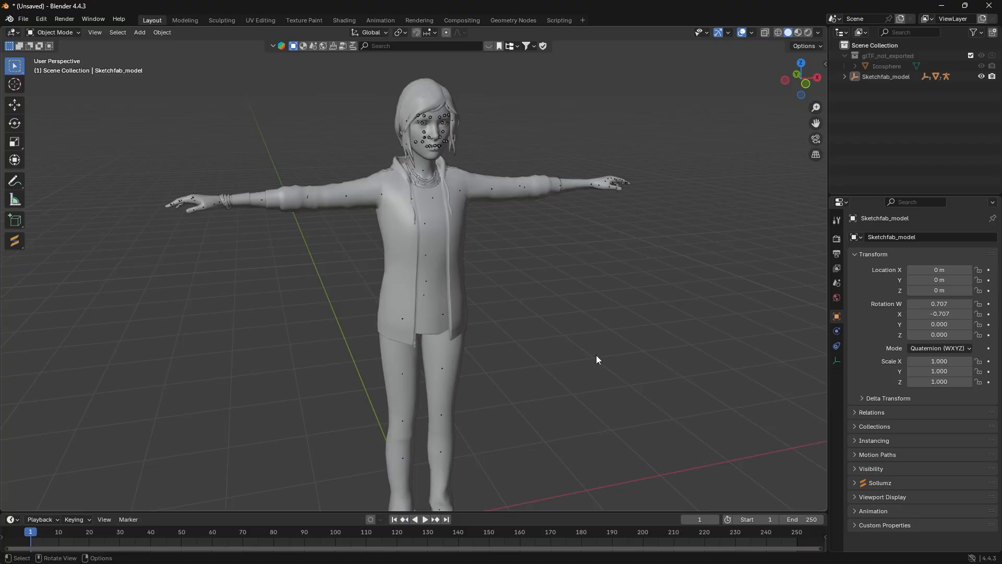
mouse_move(535, 334)
middle_down()
mouse_move(485, 349)
mouse_move(514, 328)
middle_up()
scroll(503, 308, up, 2)
mouse_move(476, 269)
middle_down()
mouse_move(479, 317)
mouse_move(475, 309)
mouse_move(465, 329)
mouse_move(467, 282)
middle_up()
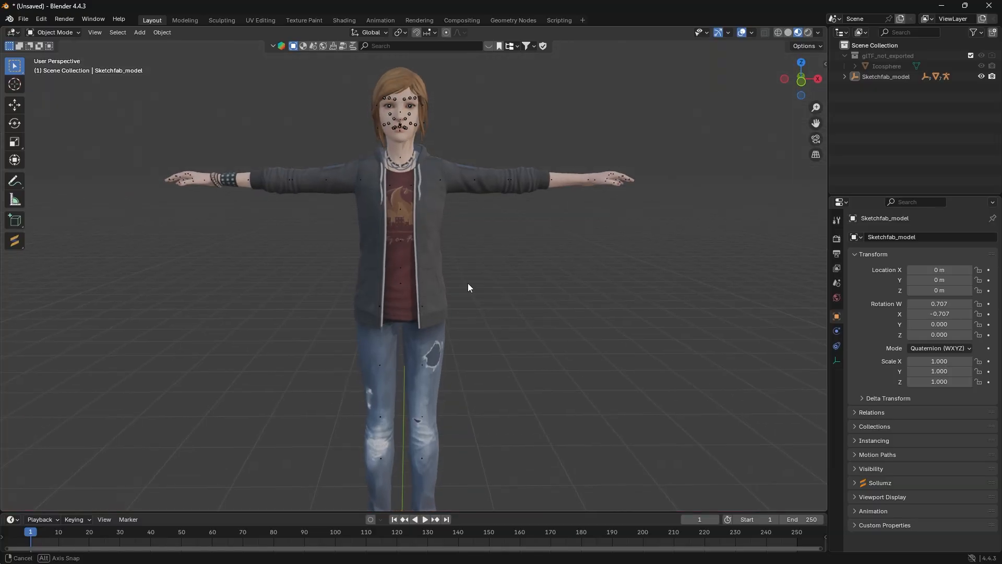
Delete the character's parent nodes Sketchfab_model, Chloe Price (Punk).FBX and RootNode so that Object_3 is the top-level object
click(888, 78)
key(Delete)
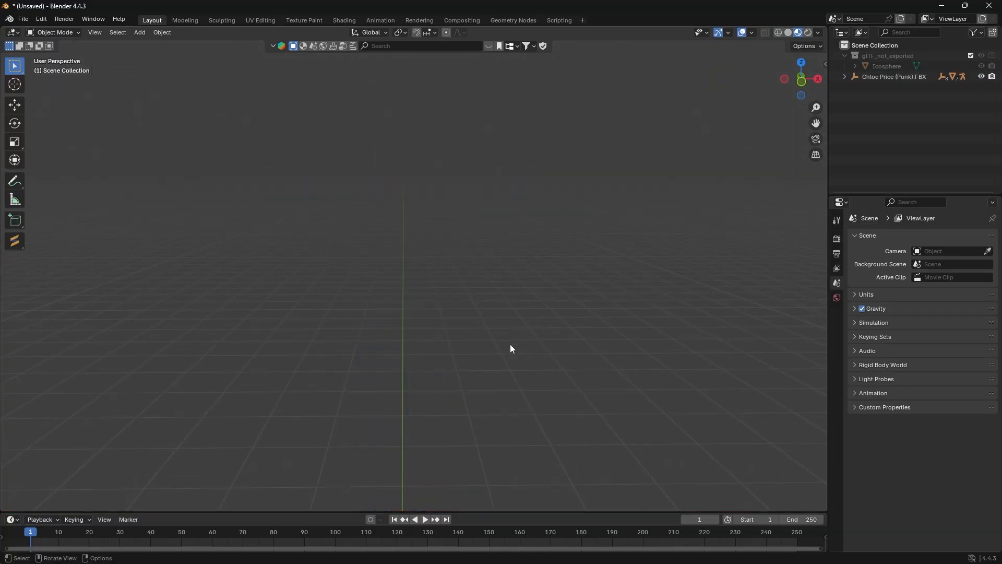
scroll(501, 360, down, 6)
shift+middle_drag(482, 385, 471, 292)
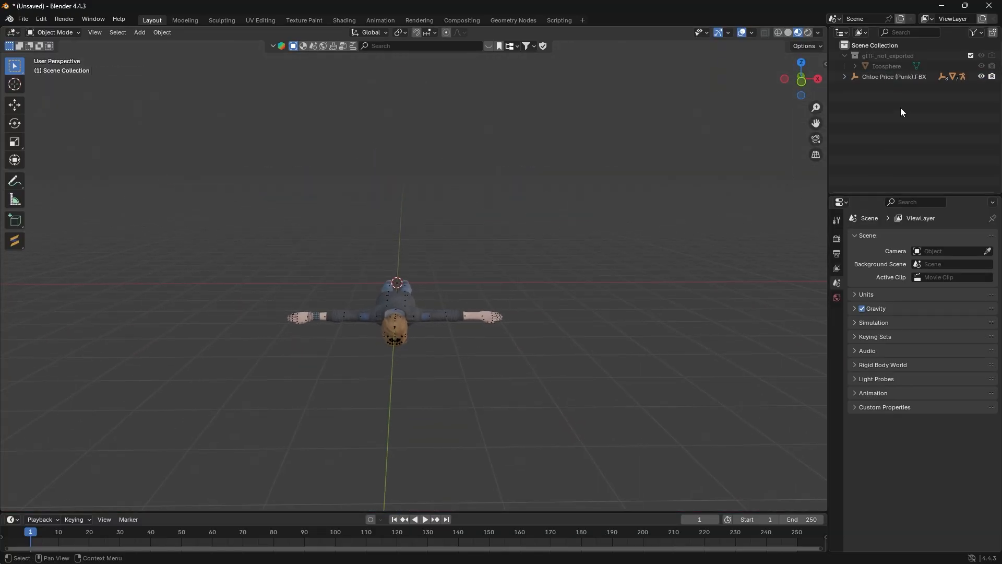
click(893, 77)
key(Delete)
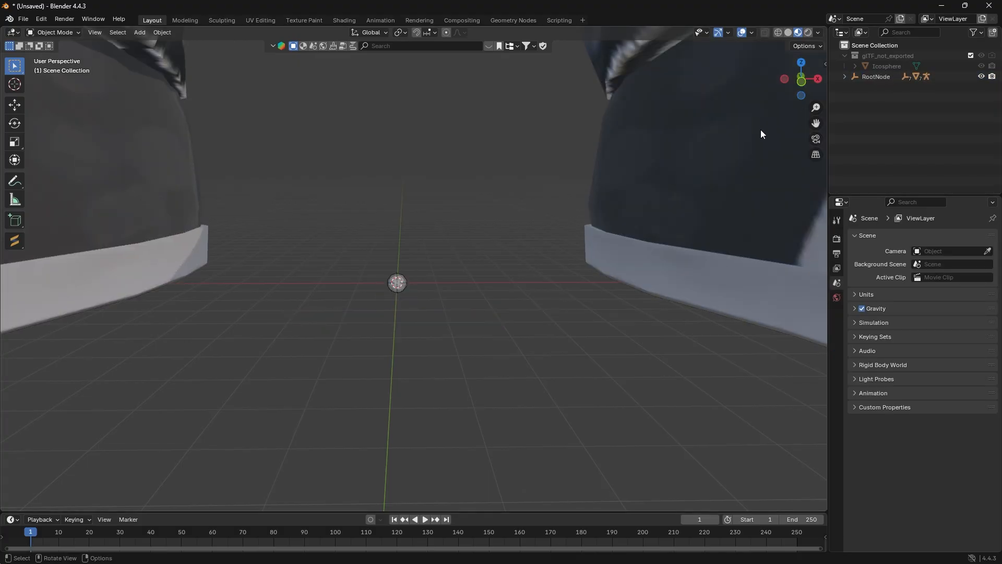
scroll(760, 129, up, 1)
key(Delete)
click(880, 77)
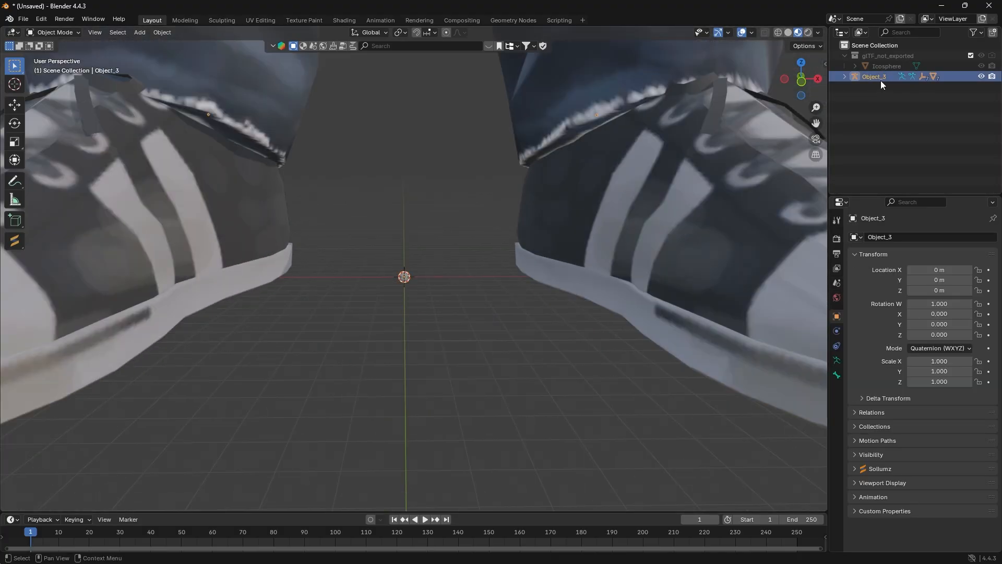
scroll(523, 242, down, 6)
scroll(522, 246, down, 3)
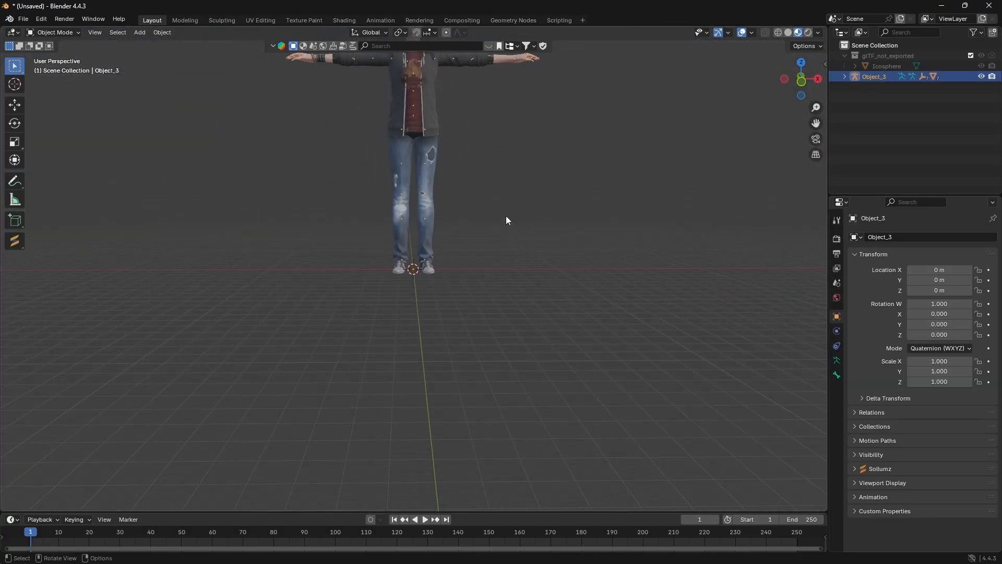
middle_drag(508, 217, 519, 340)
Open the script PsgMeshnBones-1.py from the Downloads folder in the Scripting workspace
click(559, 20)
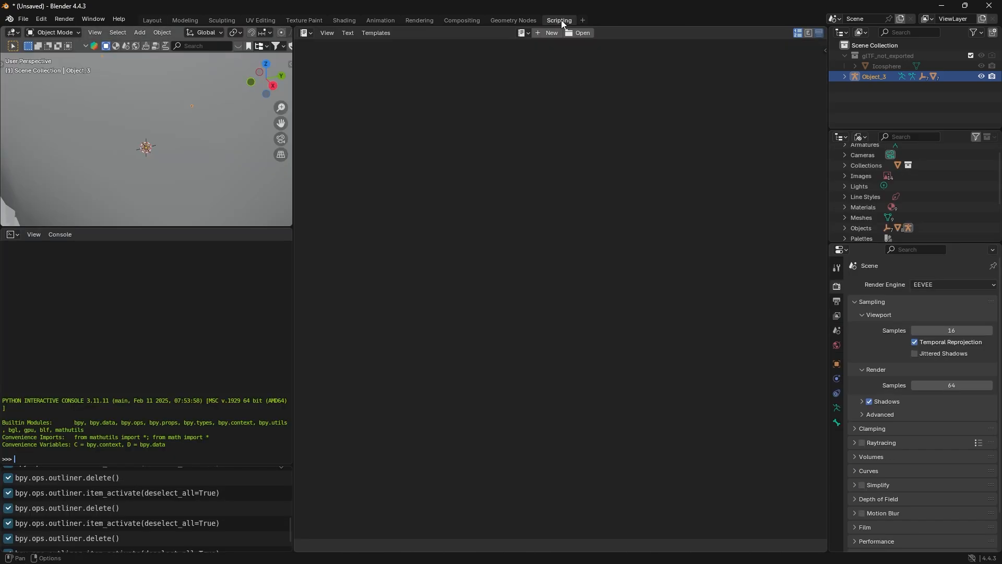
click(582, 34)
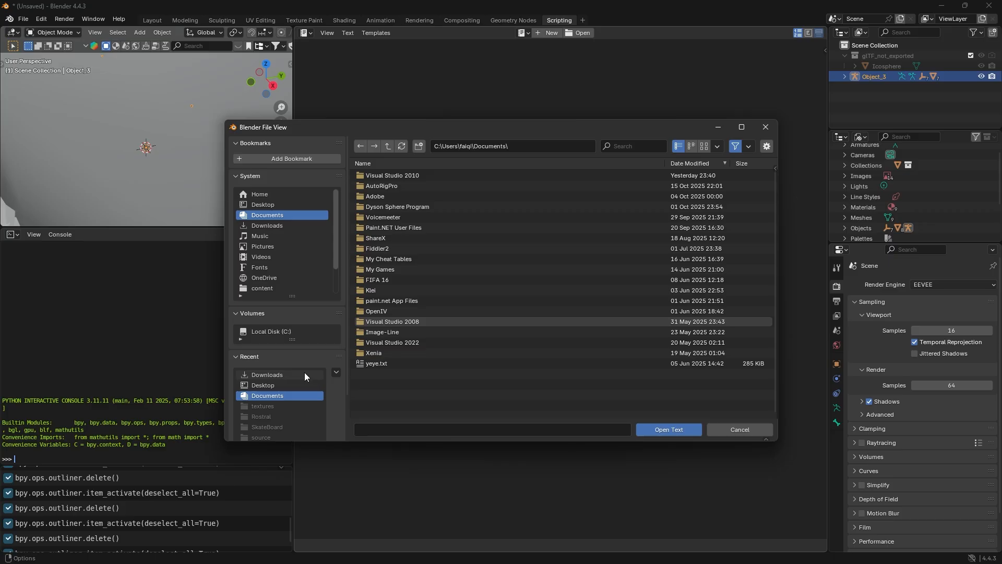
click(277, 375)
click(397, 413)
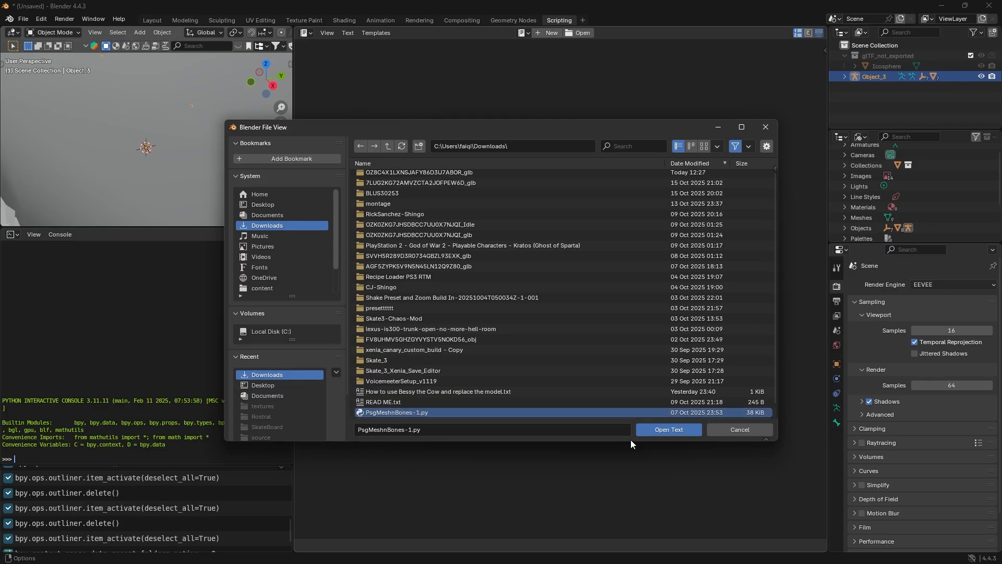
click(668, 430)
Switch to File Explorer and open the Torso folder under content\marquee\model\shingo
mouse_move(447, 556)
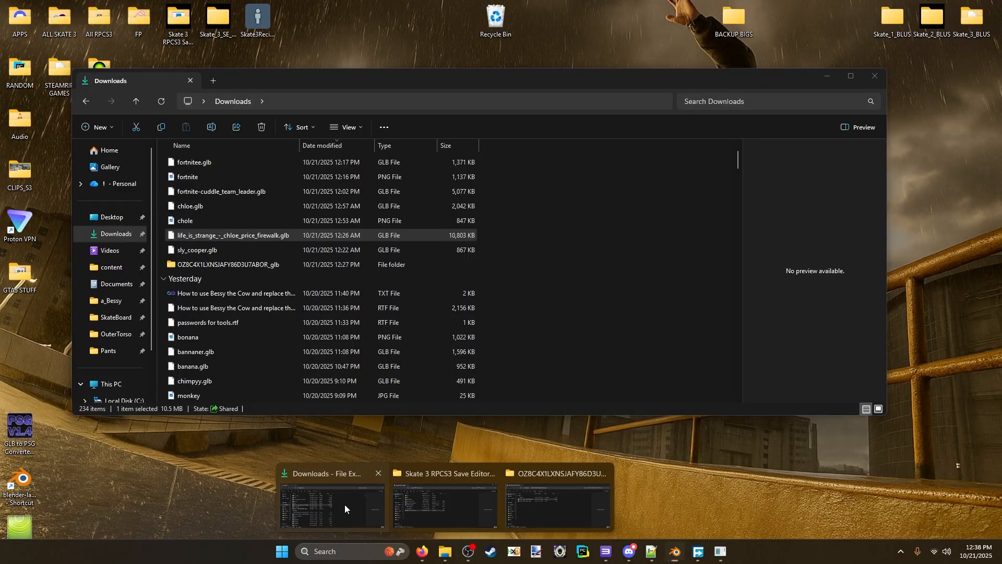
click(344, 504)
click(110, 267)
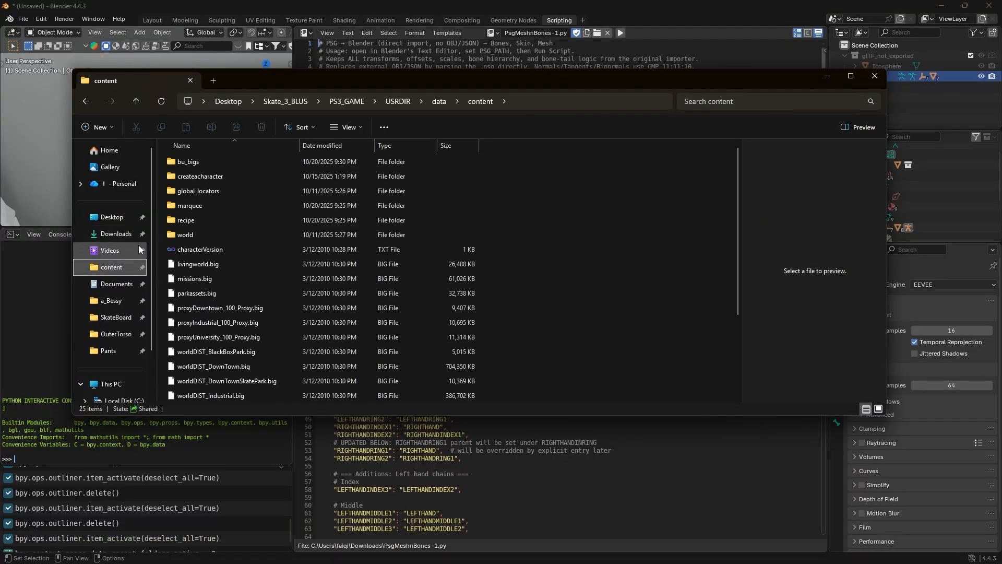
click(220, 206)
double_click(220, 205)
double_click(214, 161)
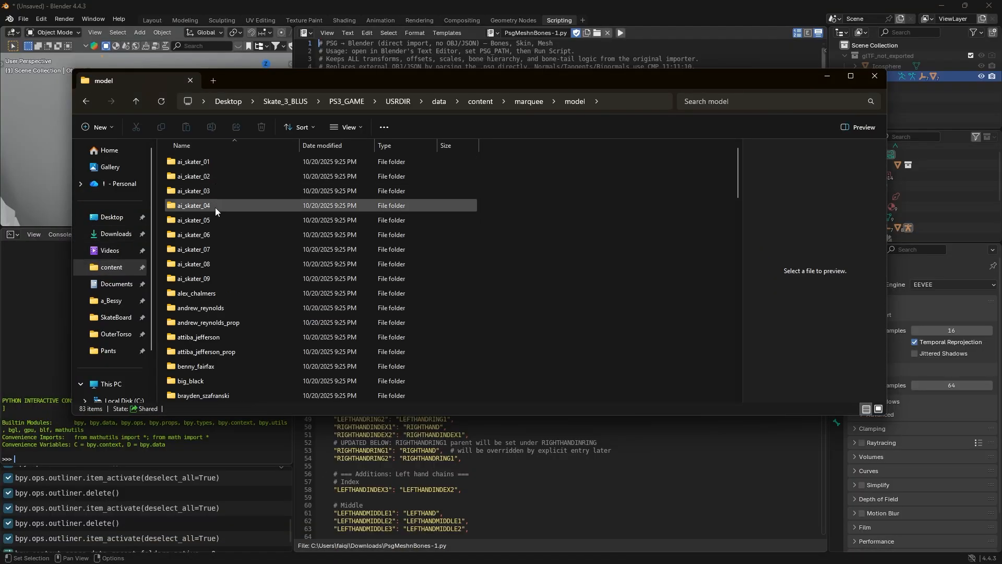
scroll(240, 321, down, 15)
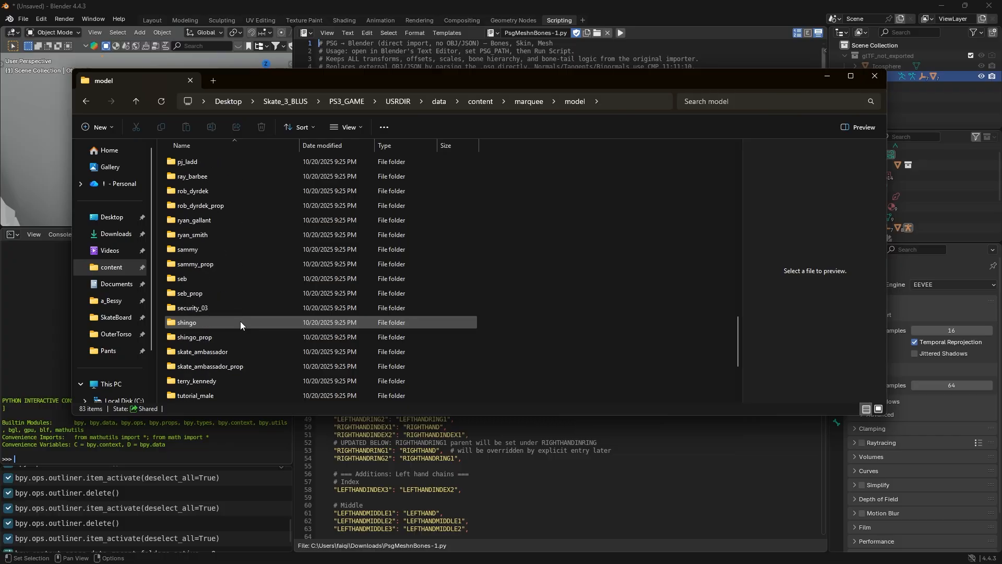
double_click(211, 193)
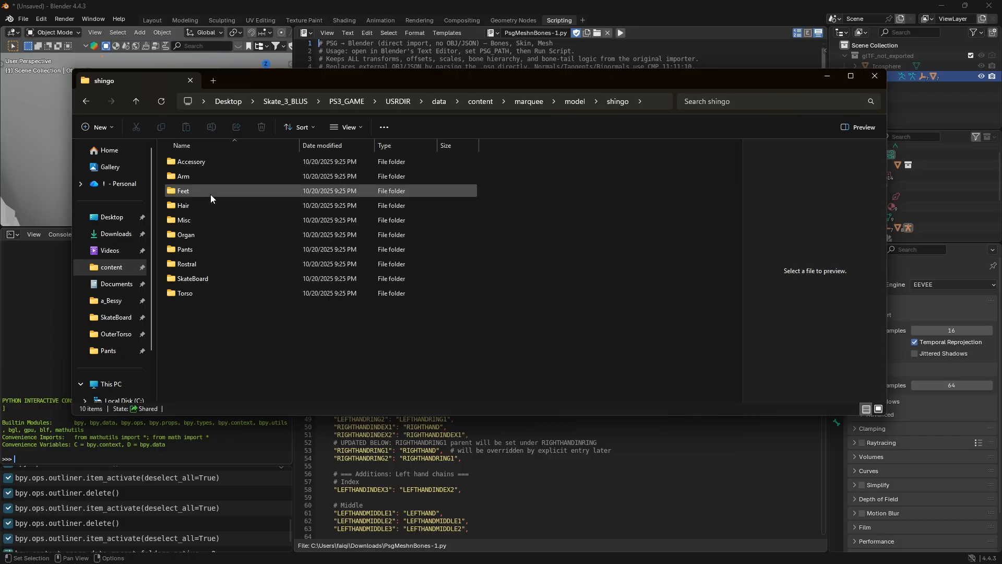
double_click(199, 291)
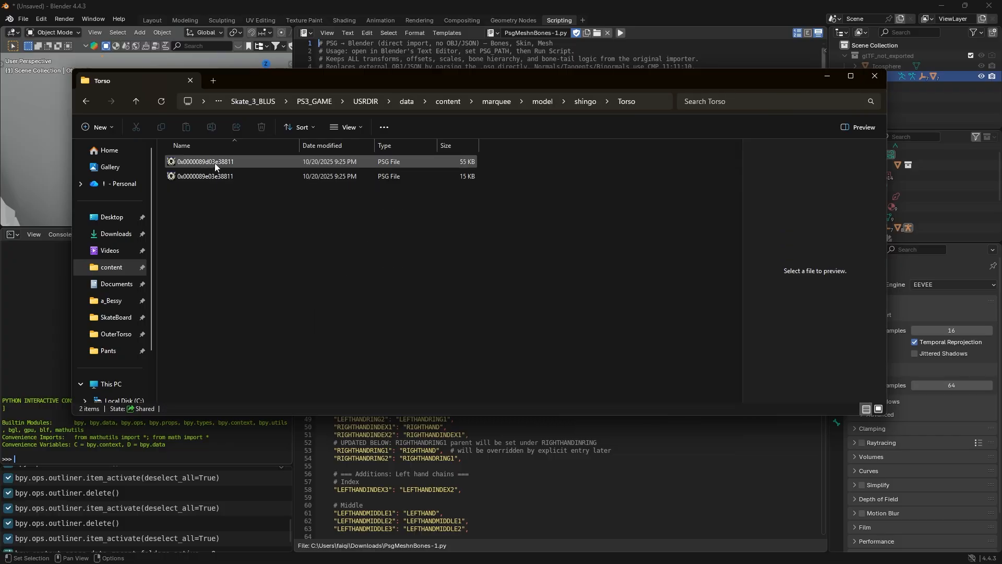
Copy the full path of the PSG file 0x0000089d03e38811 in shingo's Torso folder
click(228, 162)
right_click(230, 159)
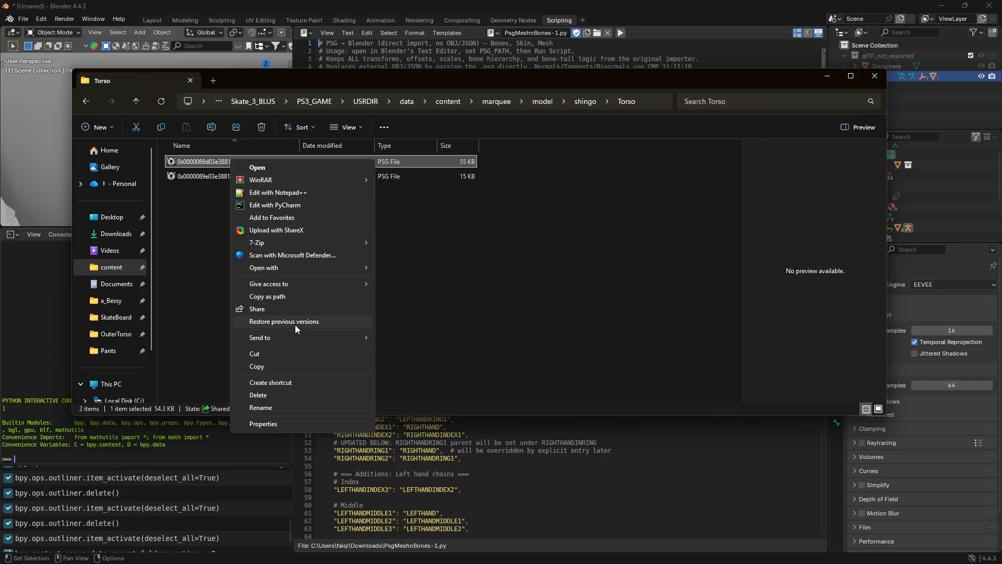
click(308, 337)
click(489, 256)
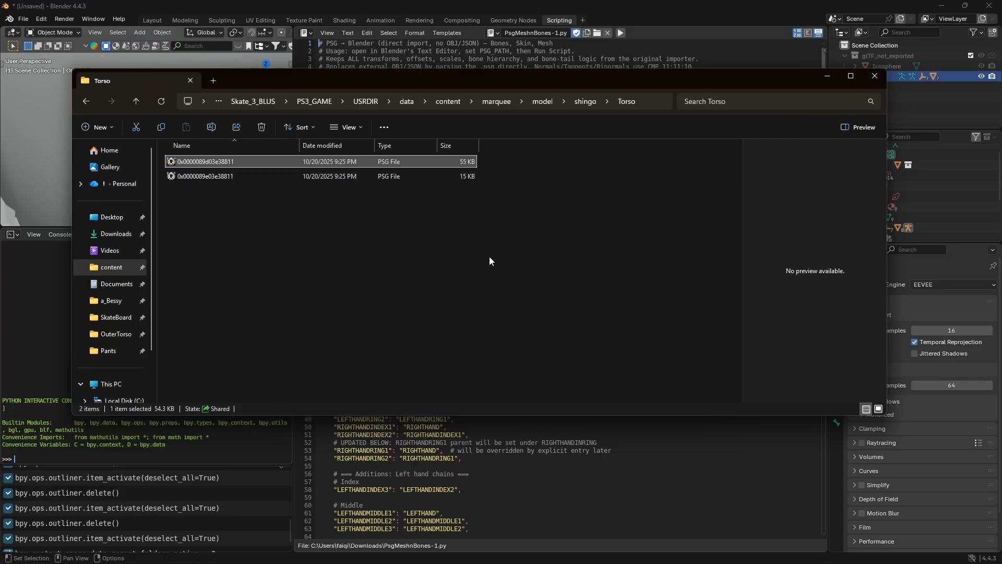
right_click(258, 161)
click(317, 302)
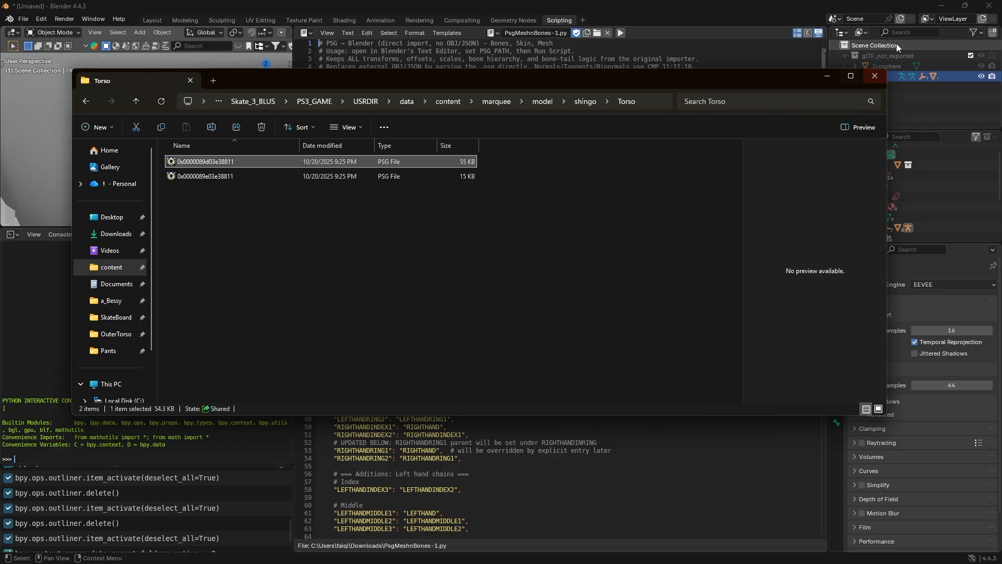
Replace the script's PSG_PATH value in Blender with the copied shingo Torso PSG path and run the script
click(826, 76)
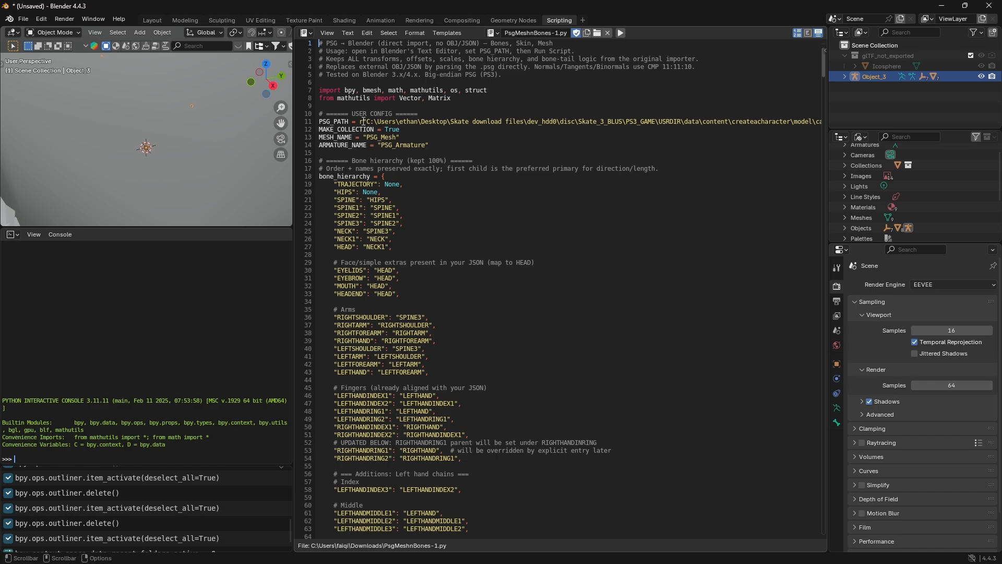
drag(425, 120, 880, 125)
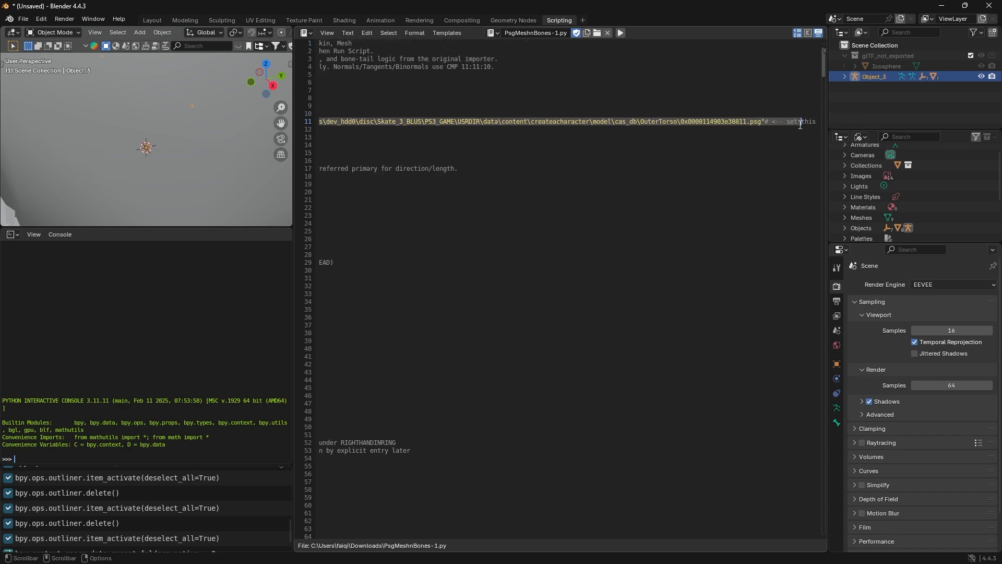
key(ctrl+v)
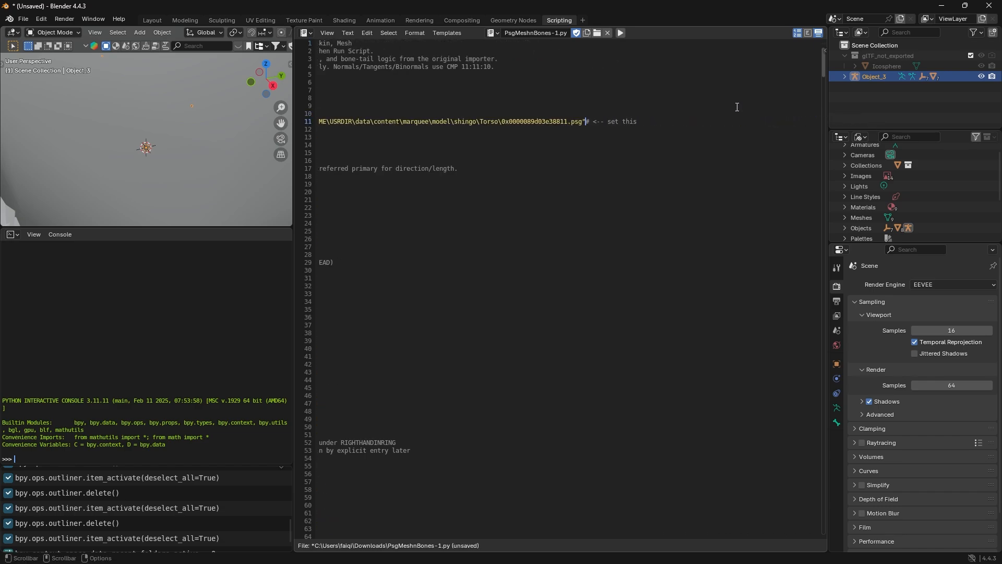
click(620, 33)
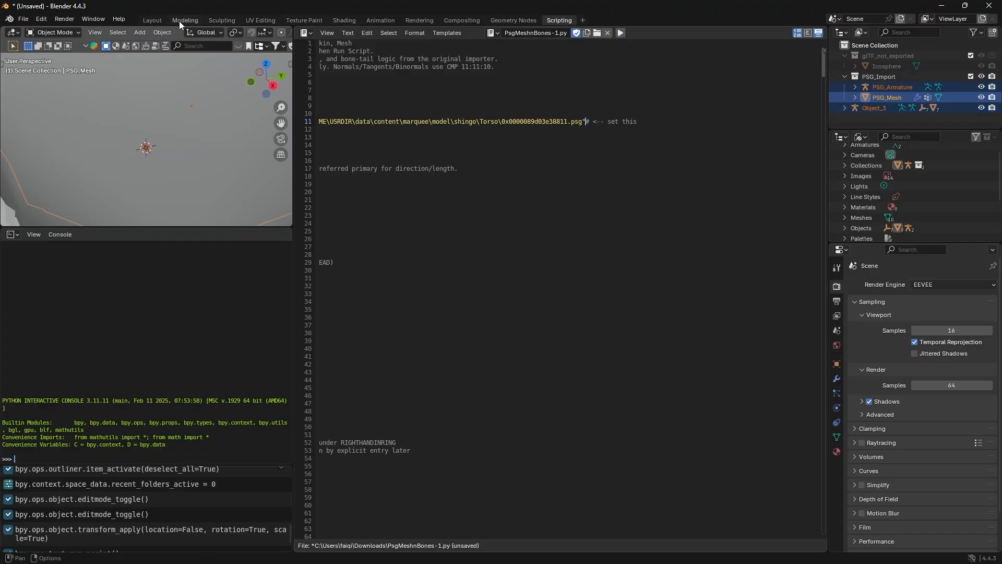
Return to the Layout workspace and delete the imported PSG_Mesh, keeping only PSG_Armature
click(153, 20)
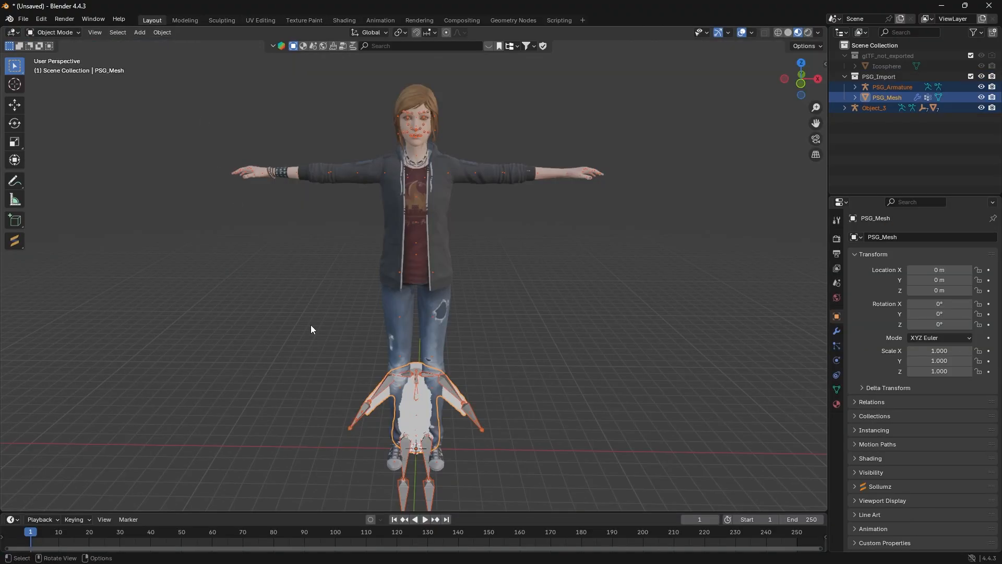
middle_drag(311, 328, 444, 282)
click(568, 424)
click(400, 329)
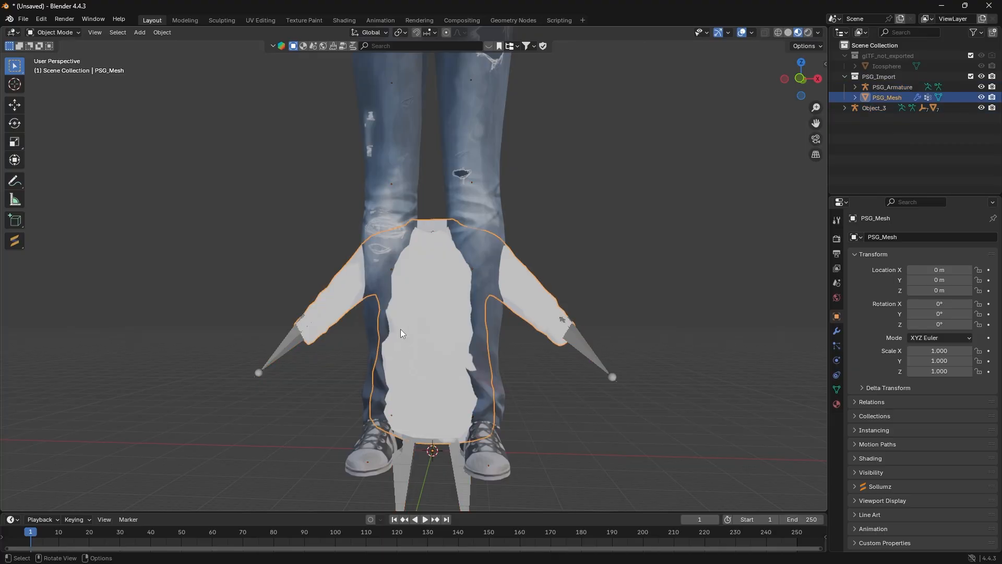
key(Delete)
middle_drag(584, 461, 535, 412)
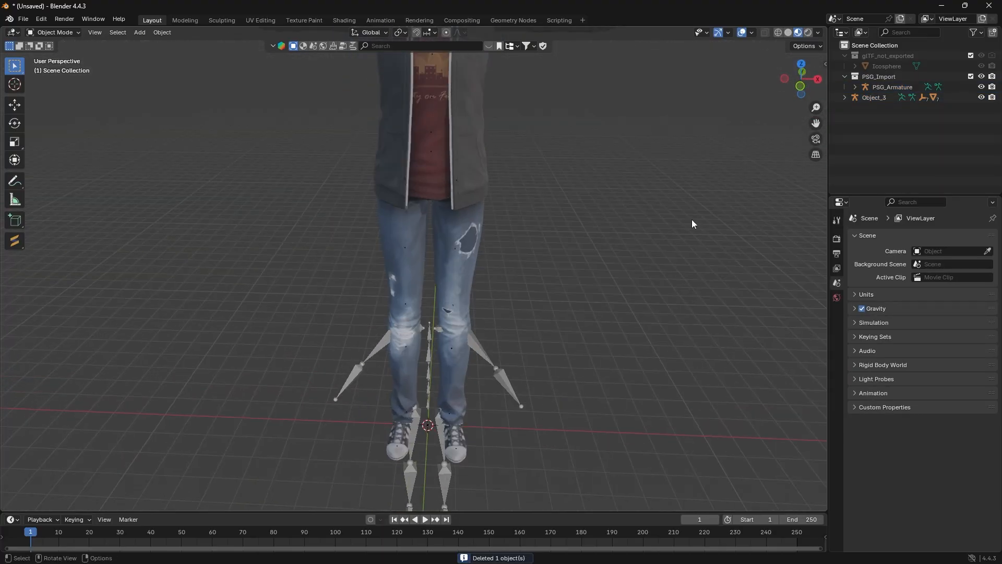
Scale Object_3 uniformly to about 0.644 and lower it to about -51.4 m on Z to match PSG_Armature's height and proportions
click(878, 101)
scroll(597, 334, down, 2)
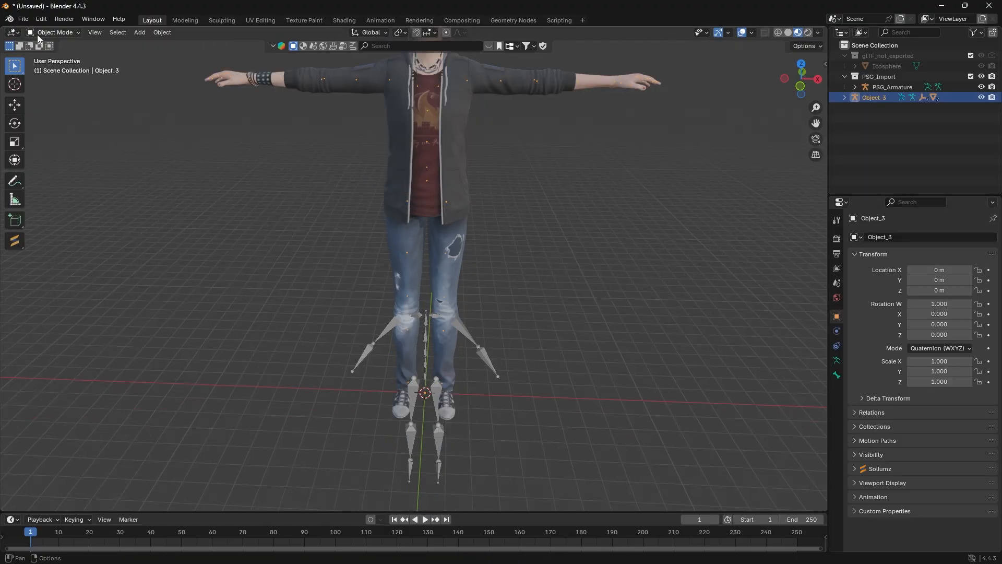
click(14, 142)
shift+middle_drag(283, 361, 296, 269)
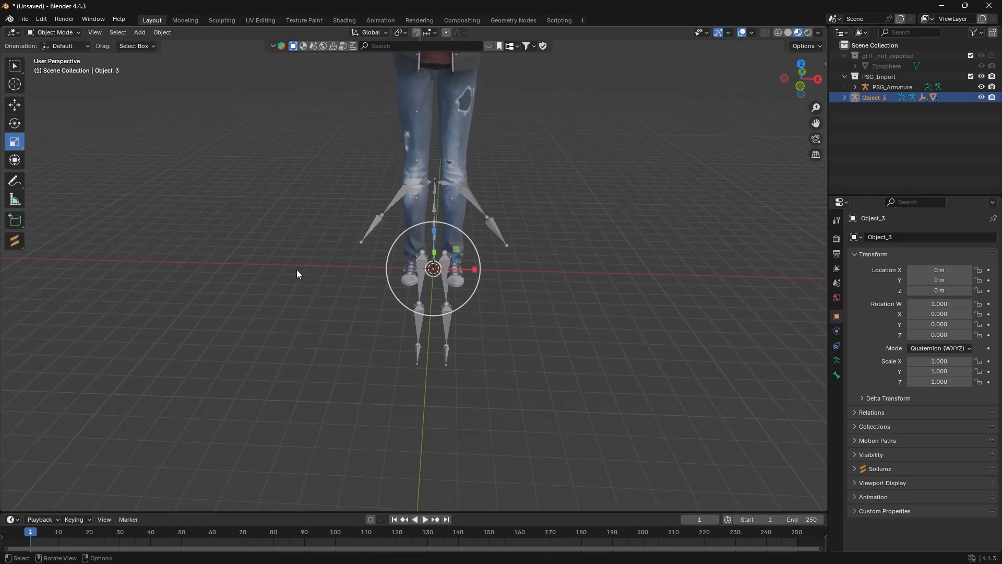
drag(468, 241, 389, 286)
middle_drag(389, 286, 411, 242)
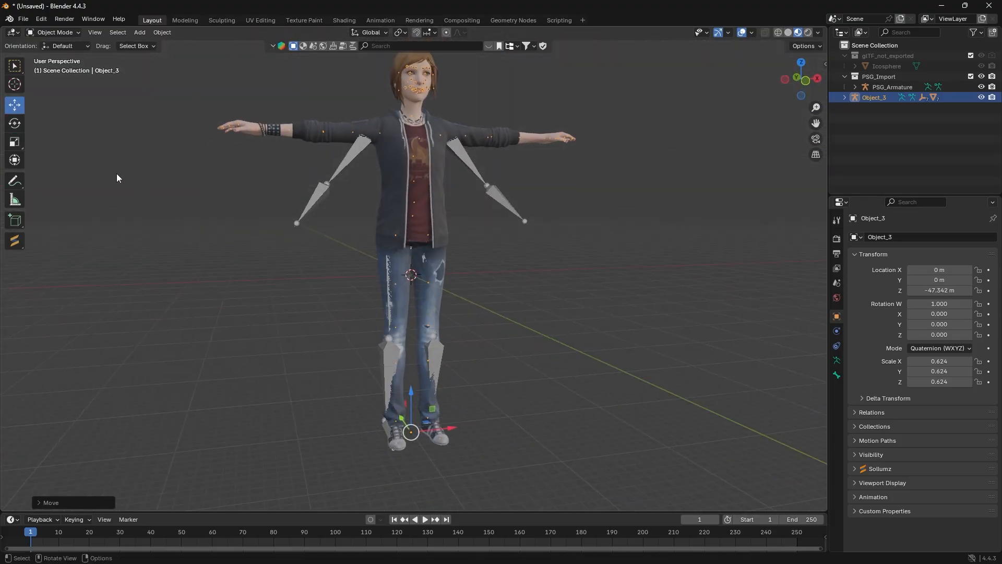
click(14, 142)
drag(434, 395, 435, 393)
click(14, 105)
Set PSG_Armature's viewport display to In Front so its bones draw over the character mesh
click(499, 200)
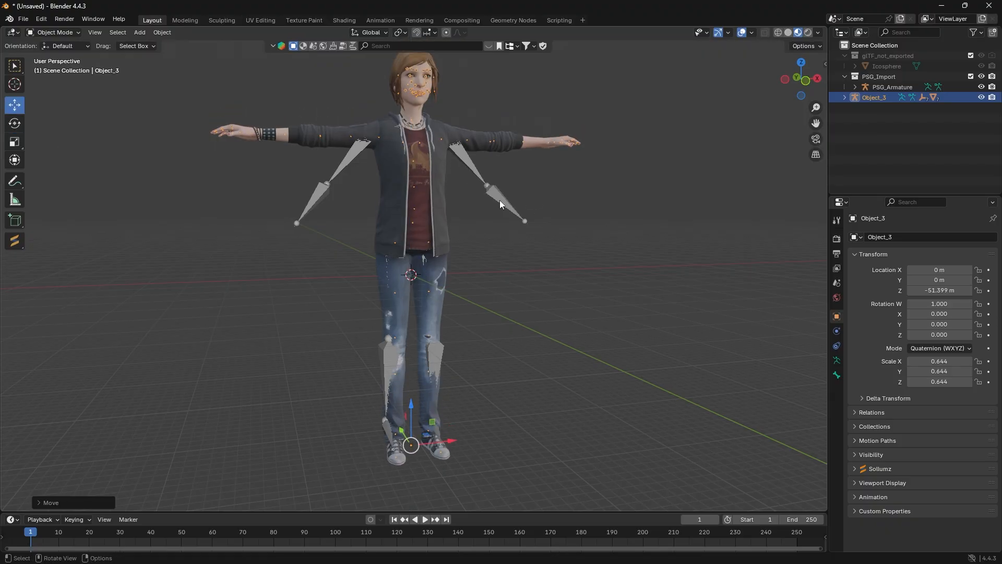
click(836, 361)
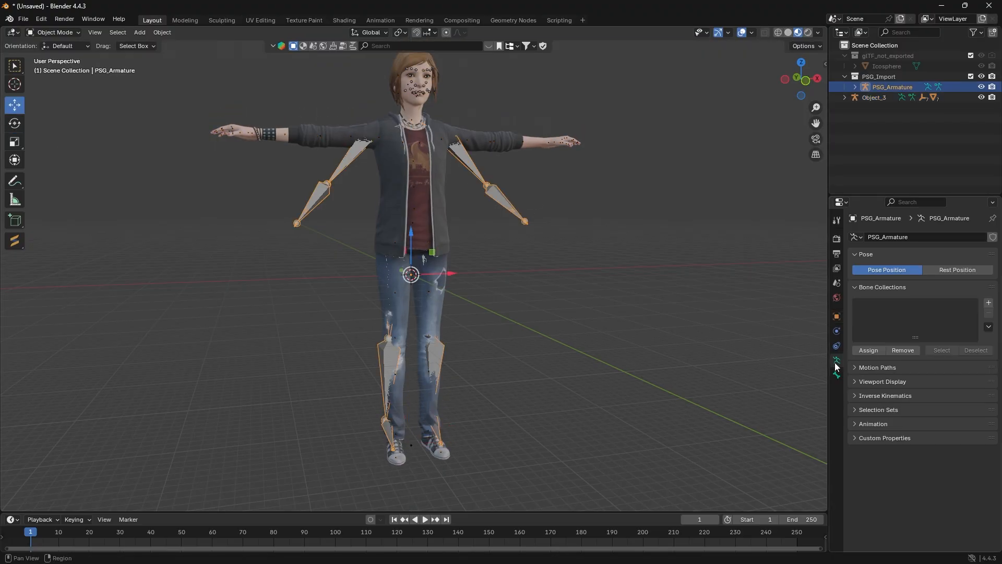
click(860, 382)
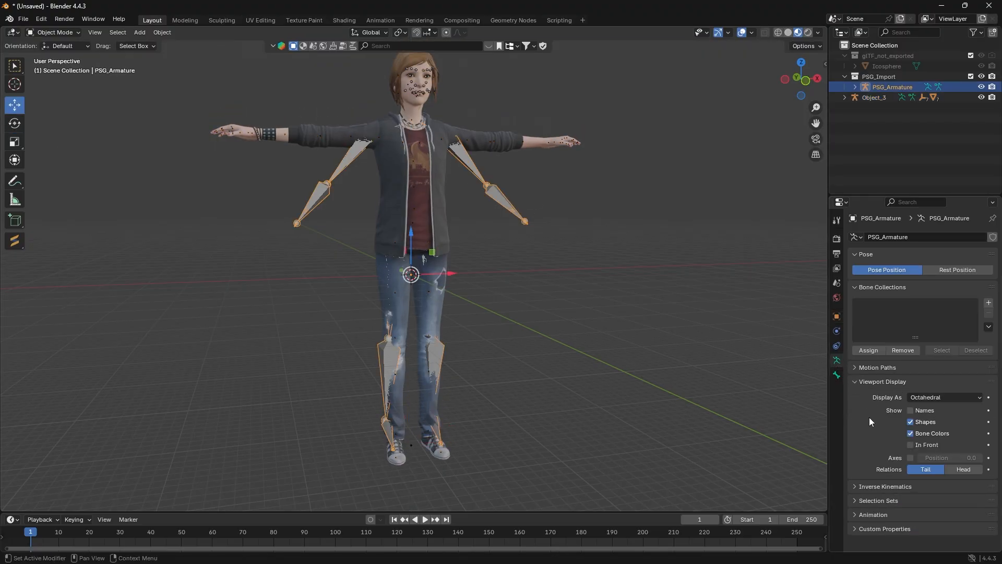
click(908, 445)
mouse_move(595, 361)
middle_down()
mouse_move(549, 367)
mouse_move(559, 352)
mouse_move(594, 342)
mouse_move(682, 342)
mouse_move(648, 339)
mouse_move(581, 368)
mouse_move(610, 339)
mouse_move(638, 359)
middle_up()
click(559, 352)
Nudge Object_3 slightly along the Y axis to line the body up with PSG_Armature in depth, and deselect it
click(877, 98)
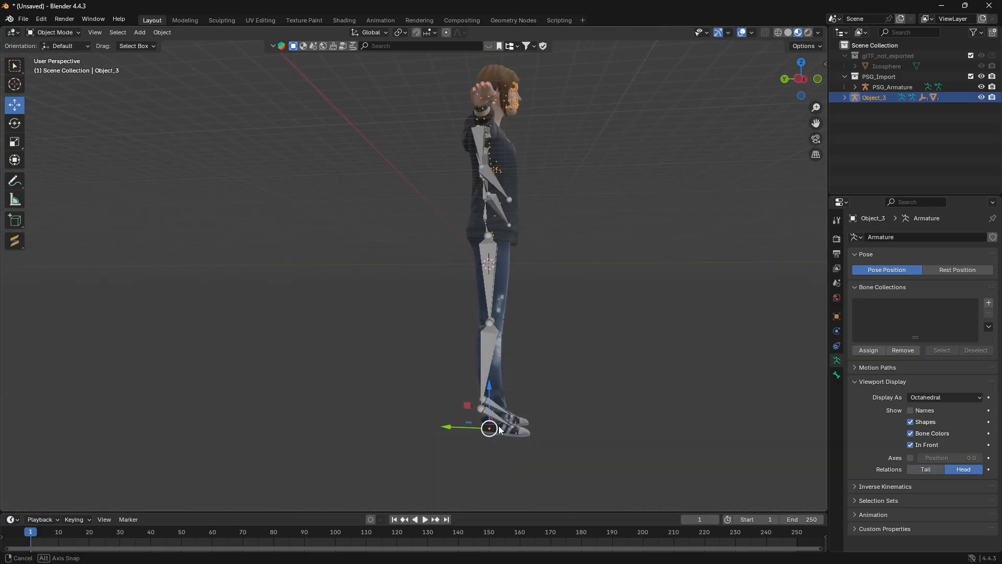
middle_drag(499, 430, 473, 432)
drag(451, 431, 446, 431)
middle_drag(446, 431, 349, 442)
scroll(480, 390, up, 5)
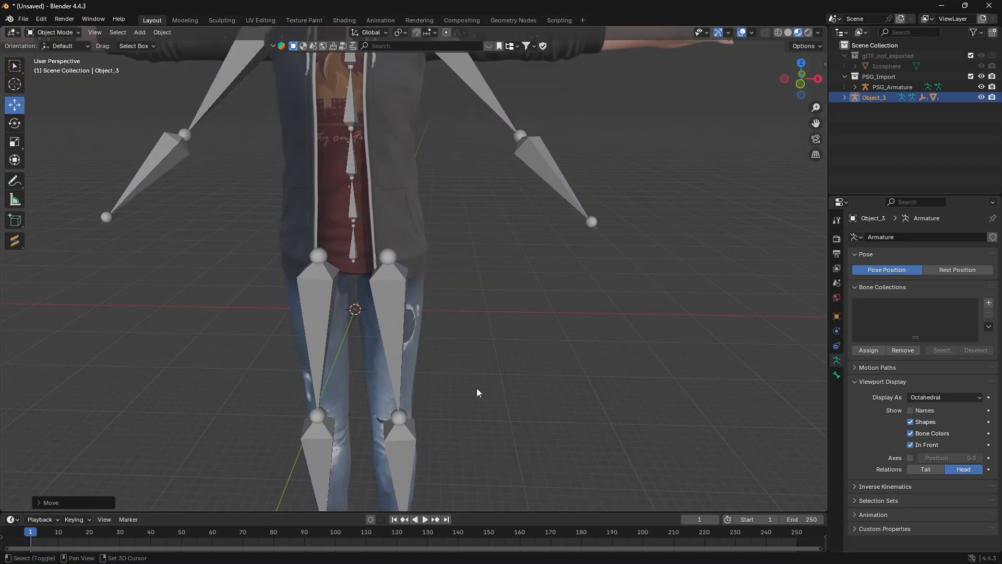
scroll(477, 387, down, 1)
shift+middle_drag(476, 387, 501, 459)
click(524, 343)
middle_drag(524, 343, 524, 373)
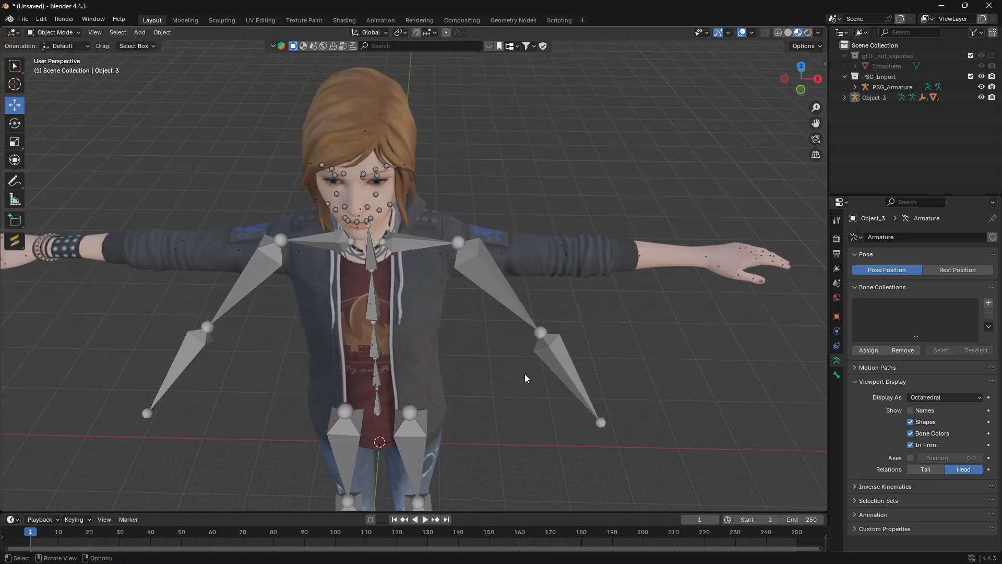
Select the character's Object_3 armature and switch it to Pose Mode
click(368, 219)
key(KP_Decimal)
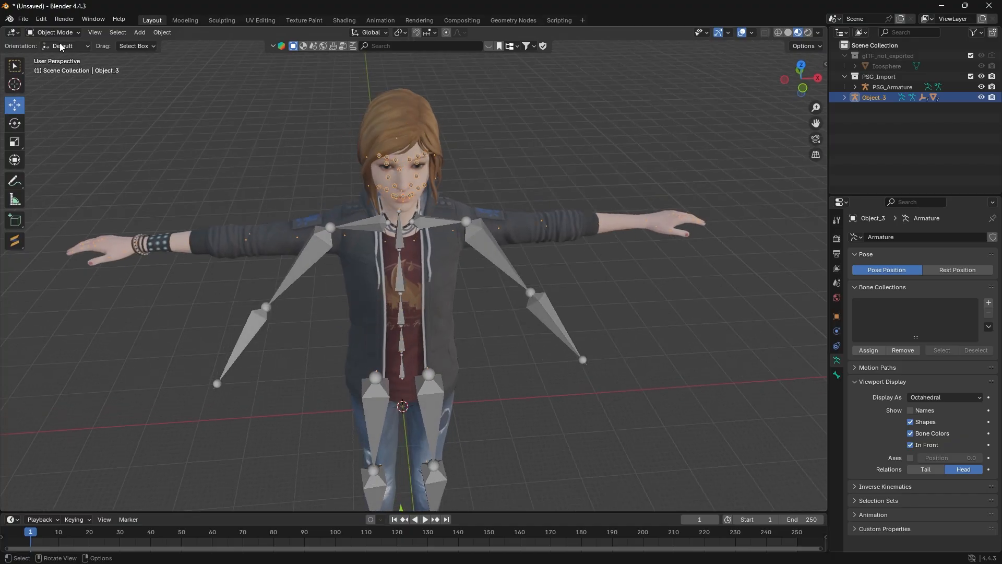
click(58, 34)
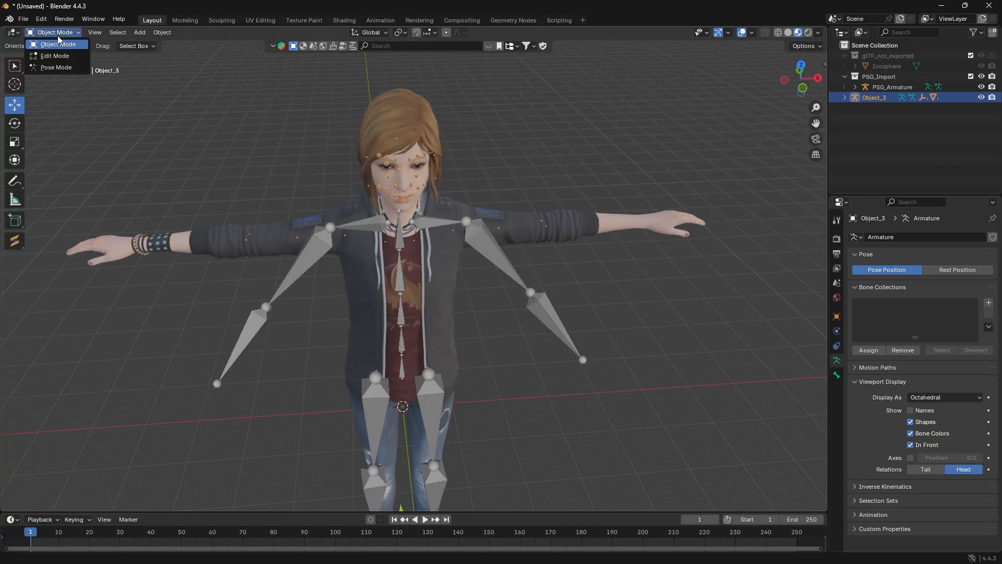
click(57, 69)
middle_drag(350, 290, 357, 281)
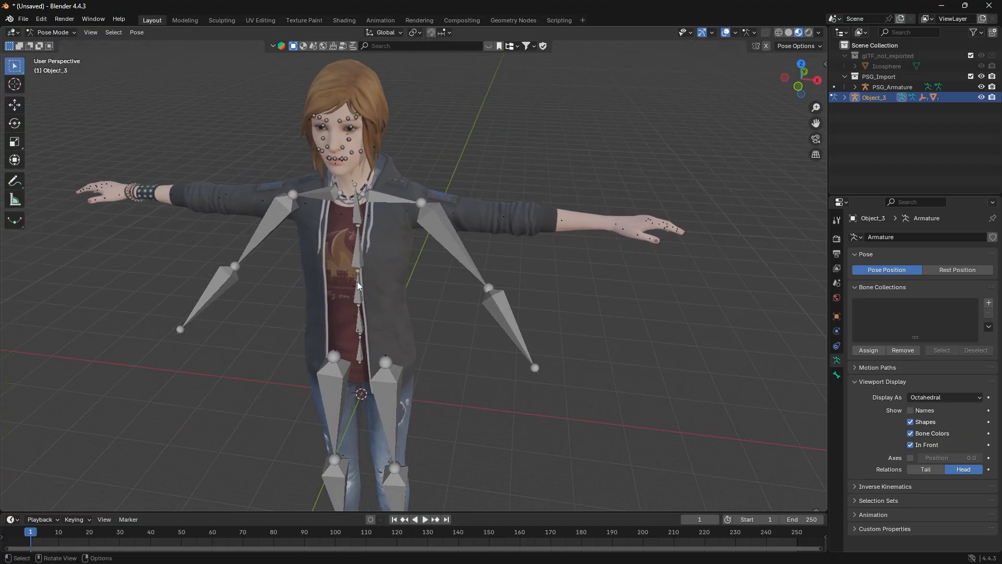
Rotate the LeftArm_019 bone down so the character's upper arm follows the PSG armature's left upper arm
click(19, 129)
drag(451, 233, 465, 214)
click(459, 224)
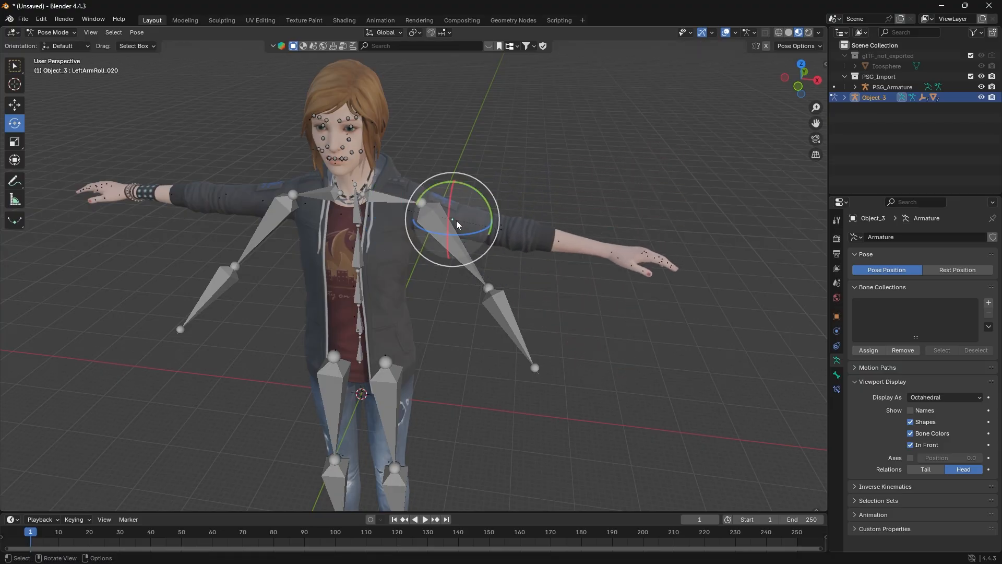
drag(493, 246, 472, 271)
key(Escape)
click(427, 202)
click(405, 214)
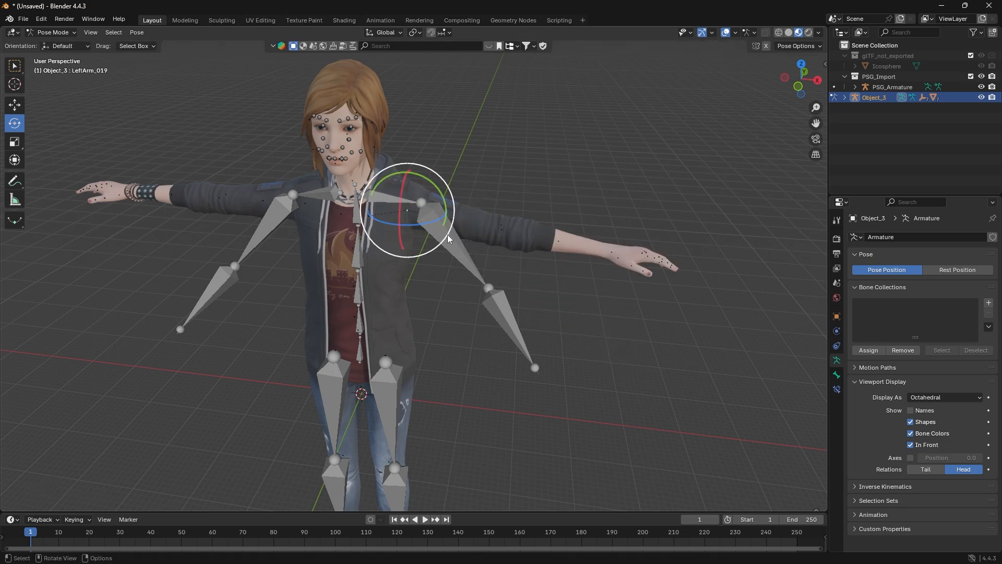
drag(448, 238, 440, 261)
click(508, 292)
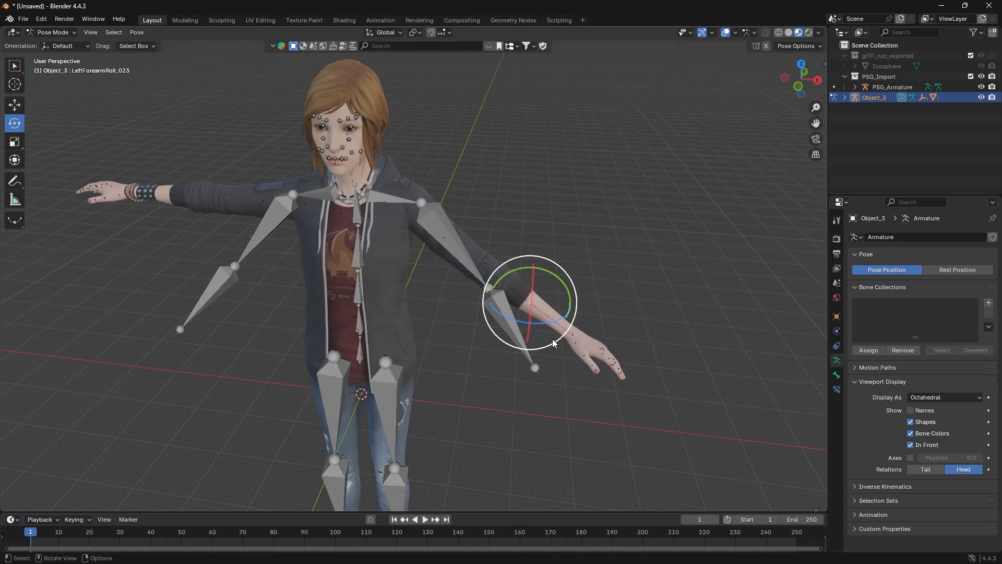
drag(552, 341, 535, 341)
key(ctrl+z)
Rotate the LeftForearm_021 bone down toward the PSG armature's left forearm
click(505, 283)
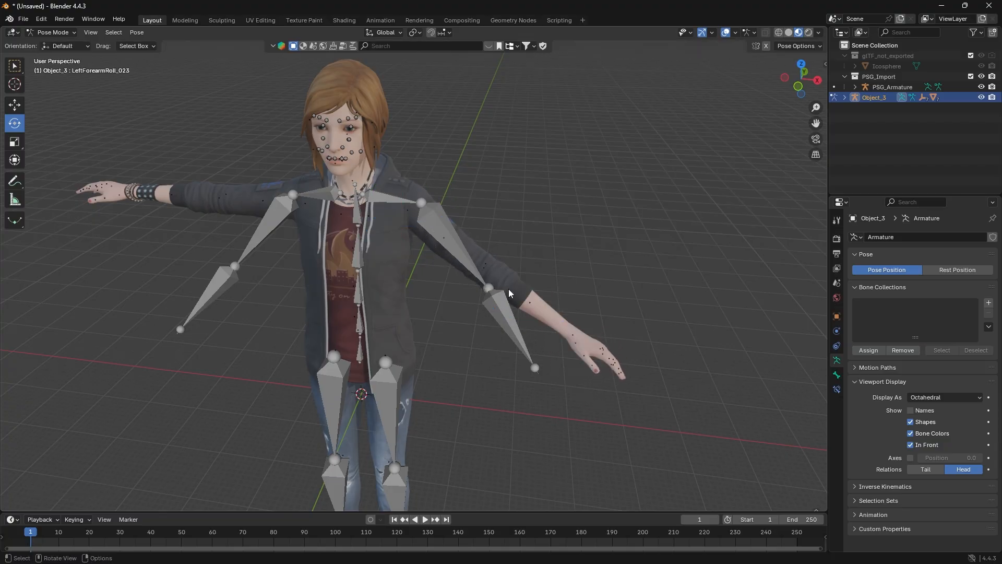
click(487, 269)
drag(512, 306, 511, 315)
middle_drag(510, 316, 340, 288)
scroll(278, 269, up, 2)
shift+middle_drag(309, 232, 365, 351)
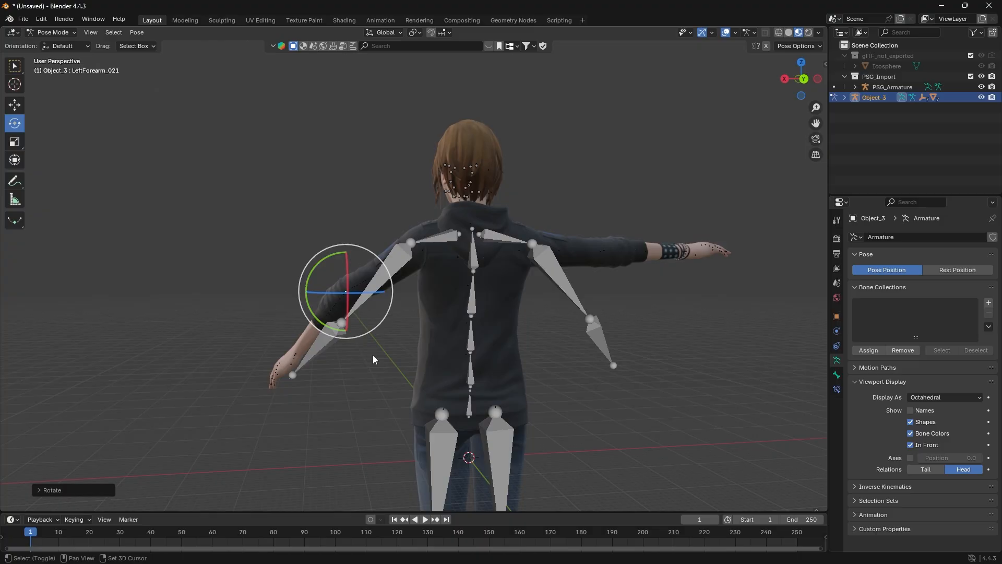
Adjust the left upper arm's rotation so the elbow sits closer to the PSG armature's elbow joint
click(411, 239)
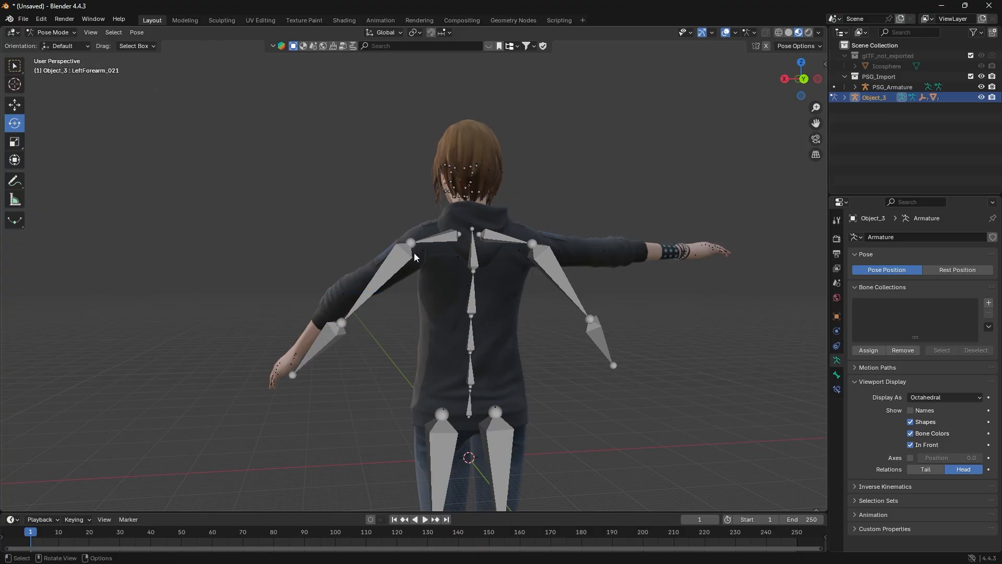
click(415, 252)
click(345, 313)
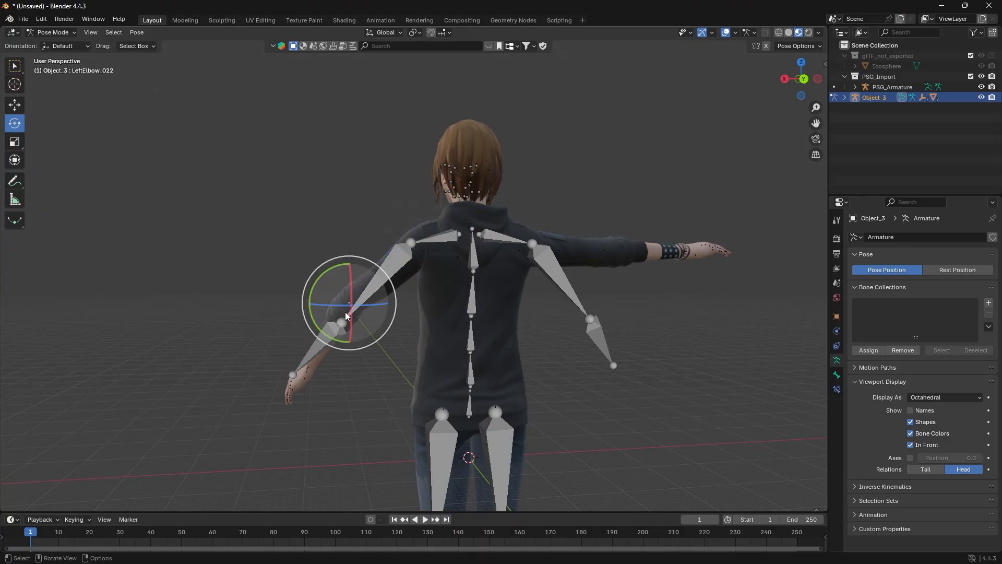
middle_drag(336, 312, 456, 325)
scroll(328, 309, up, 4)
middle_drag(327, 307, 436, 321)
Refine the rotation of the LeftForearm_021 bone so the forearm lines up with the PSG forearm bone
click(515, 311)
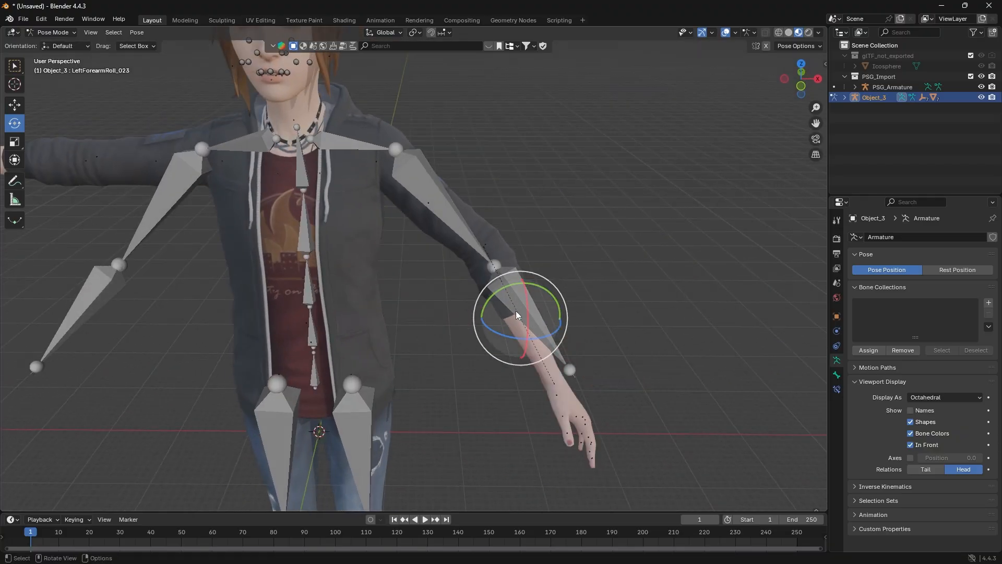
click(505, 290)
click(487, 248)
drag(484, 245, 461, 230)
click(463, 240)
middle_drag(483, 287, 449, 293)
scroll(450, 292, up, 1)
click(451, 268)
drag(453, 272, 490, 298)
middle_drag(469, 308, 647, 396)
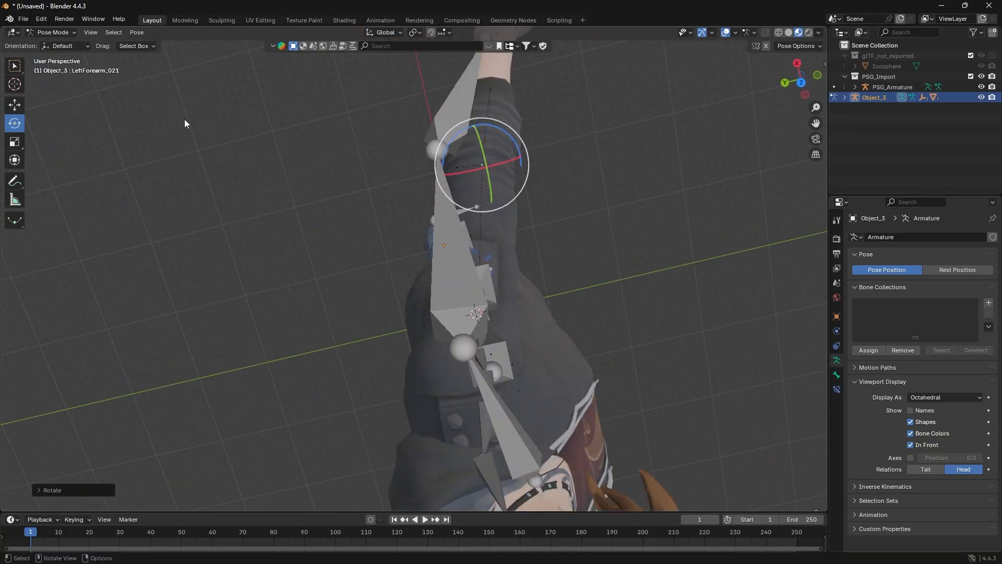
Nudge the LeftForearm_021 bone with the Move tool to center the forearm on the PSG bone
click(15, 105)
drag(442, 174, 443, 171)
middle_drag(444, 171, 342, 214)
Rotate the RightArm_079 bone down to match the PSG armature's right upper arm
click(294, 141)
click(365, 217)
click(15, 123)
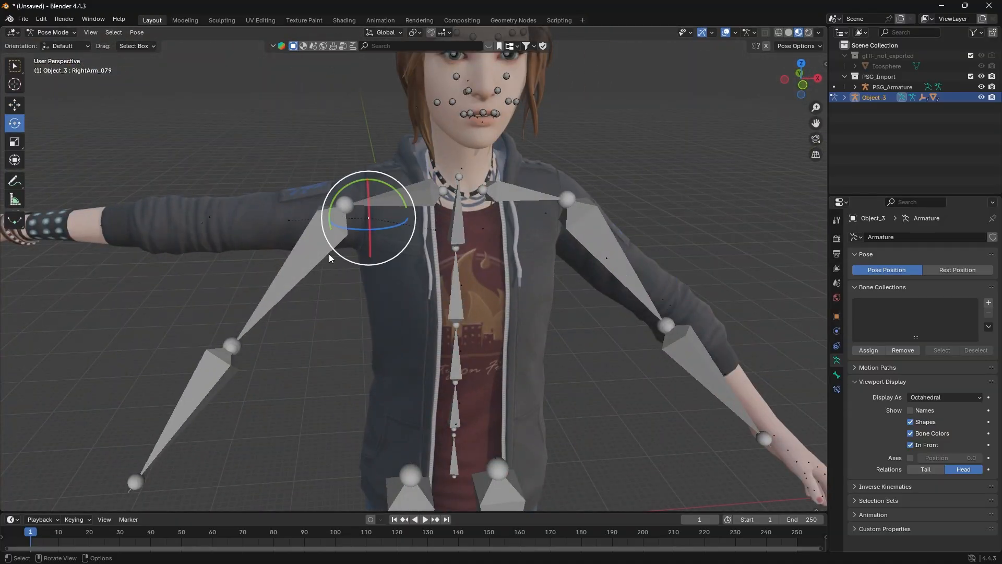
drag(337, 239, 362, 267)
Rotate the right forearm bone down and align it with the PSG forearm from the front and side
click(234, 322)
drag(234, 346, 237, 368)
middle_drag(237, 368, 504, 303)
drag(506, 303, 517, 302)
scroll(516, 302, down, 2)
middle_drag(516, 302, 432, 318)
Fine-tune the right arm and RightForearm_081 rotations so the whole arm follows the PSG armature
click(458, 449)
click(431, 315)
drag(417, 289, 428, 287)
middle_drag(428, 287, 616, 290)
click(315, 258)
drag(319, 248, 332, 252)
middle_drag(331, 252, 262, 228)
click(264, 220)
click(510, 325)
middle_drag(510, 324, 489, 336)
Return the armature to Object Mode, check how the legs and feet fit the PSG bones, and clear the selection
click(58, 32)
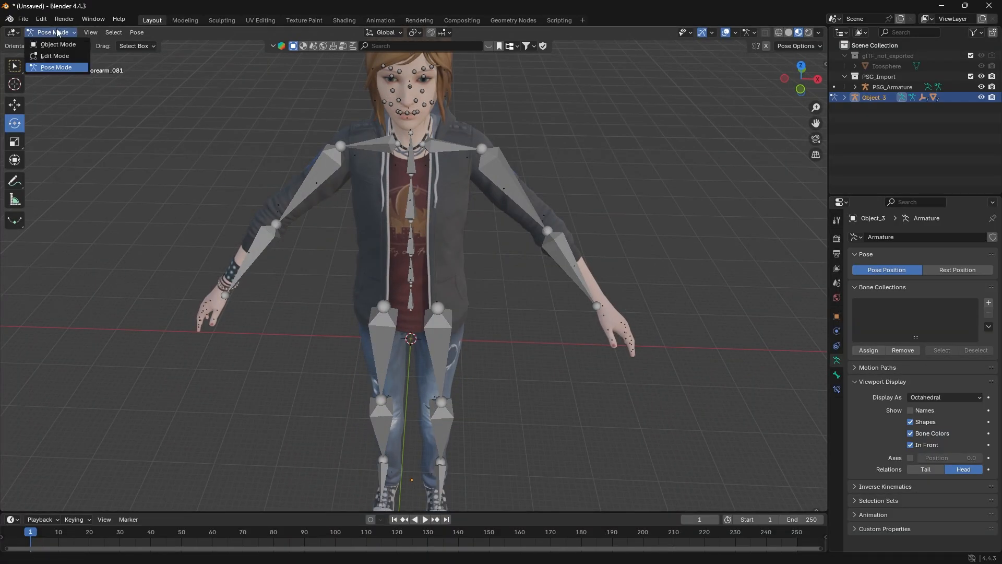
click(60, 46)
middle_drag(345, 334, 351, 271)
shift+middle_drag(464, 327, 461, 251)
shift+middle_drag(445, 362, 454, 193)
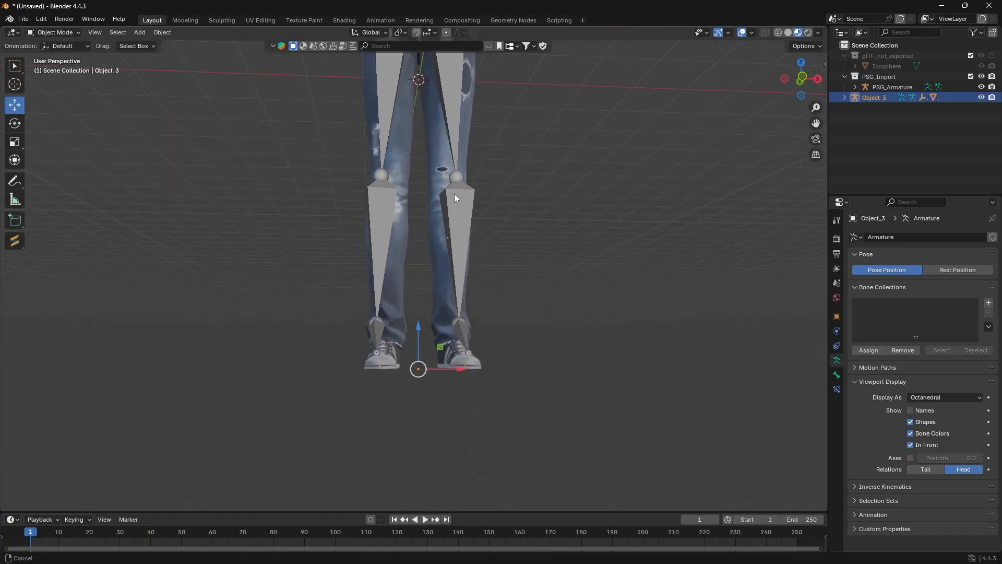
middle_drag(456, 229, 431, 282)
scroll(455, 255, down, 1)
middle_drag(387, 233, 382, 201)
scroll(382, 201, down, 2)
shift+middle_drag(381, 198, 375, 280)
key(alt+a)
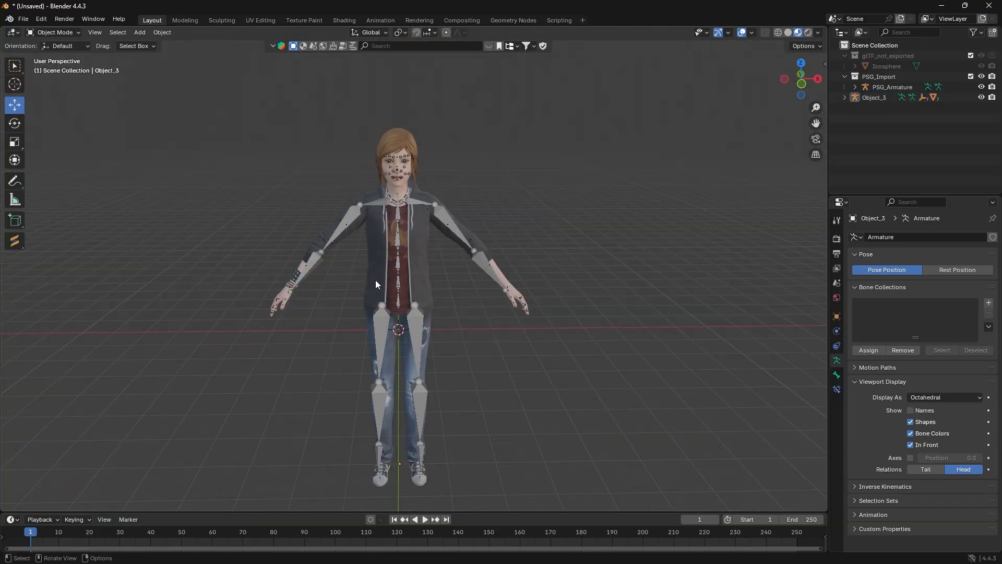
click(421, 263)
middle_drag(481, 293, 456, 273)
scroll(456, 268, up, 3)
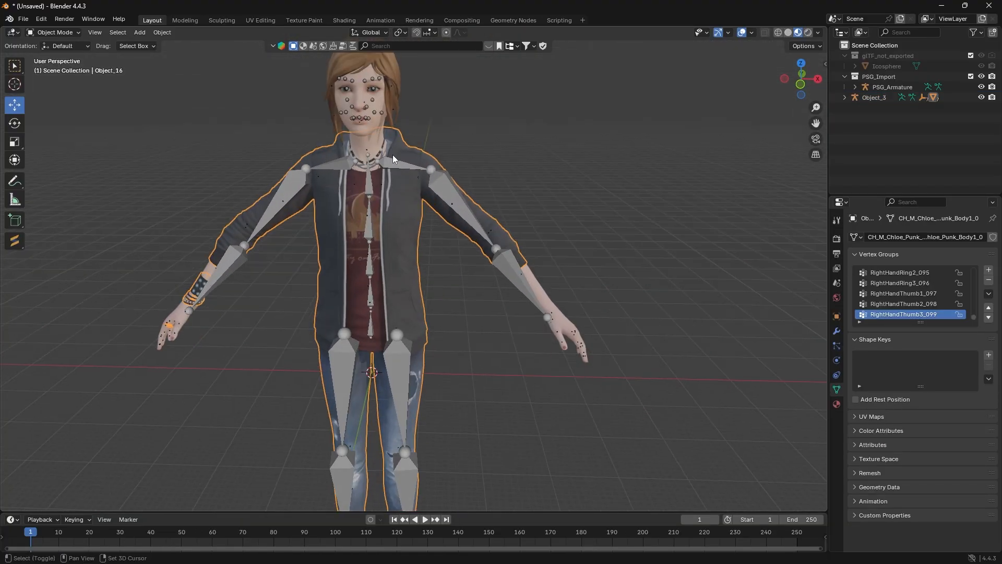
shift+click(367, 139)
click(659, 225)
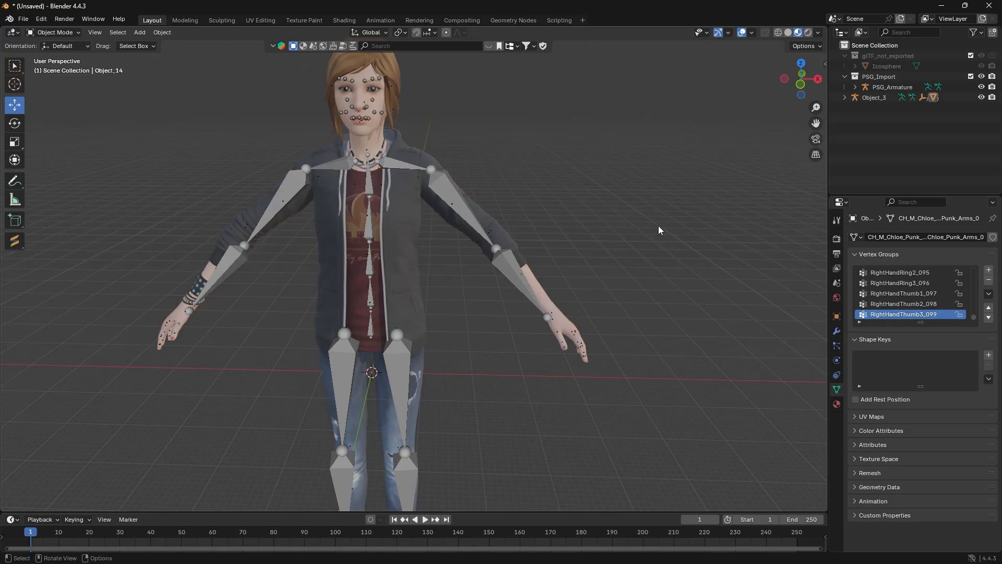
Delete the empties Object_5, Object_7, Object_9, Object_11, Object_13, Object_15 and Object_17 under Object_3
click(844, 98)
scroll(863, 131, down, 4)
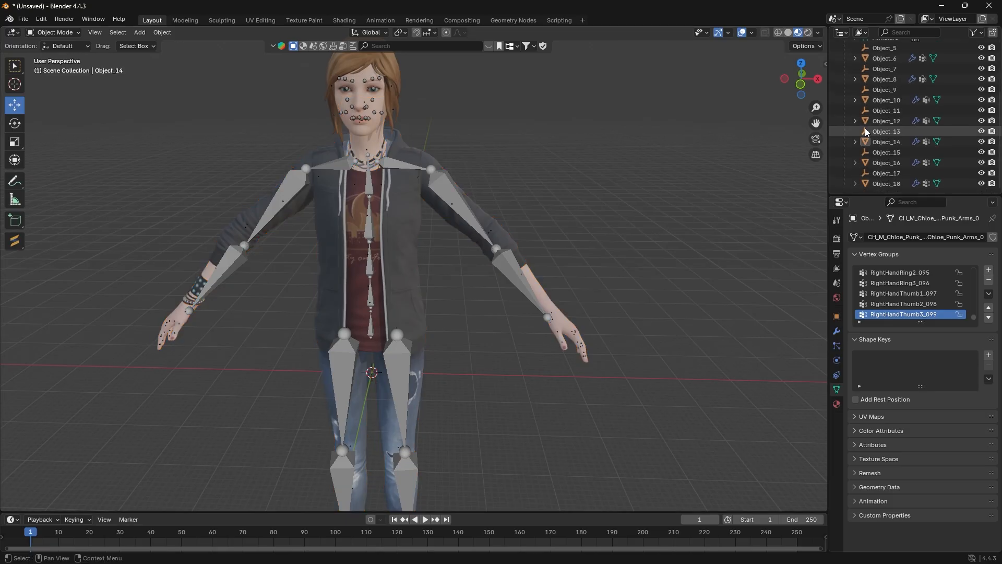
click(876, 69)
key(Delete)
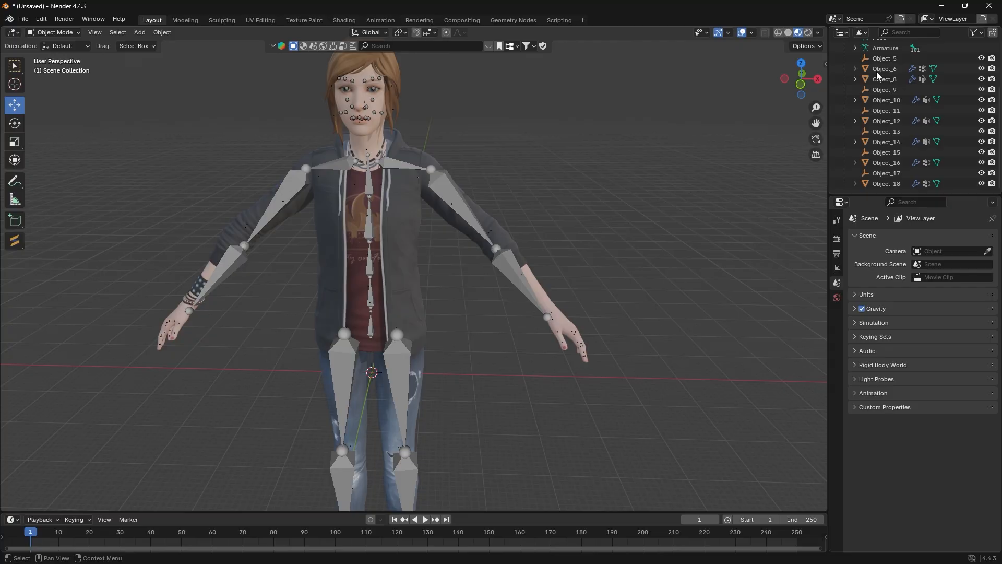
click(888, 59)
key(Delete)
click(891, 88)
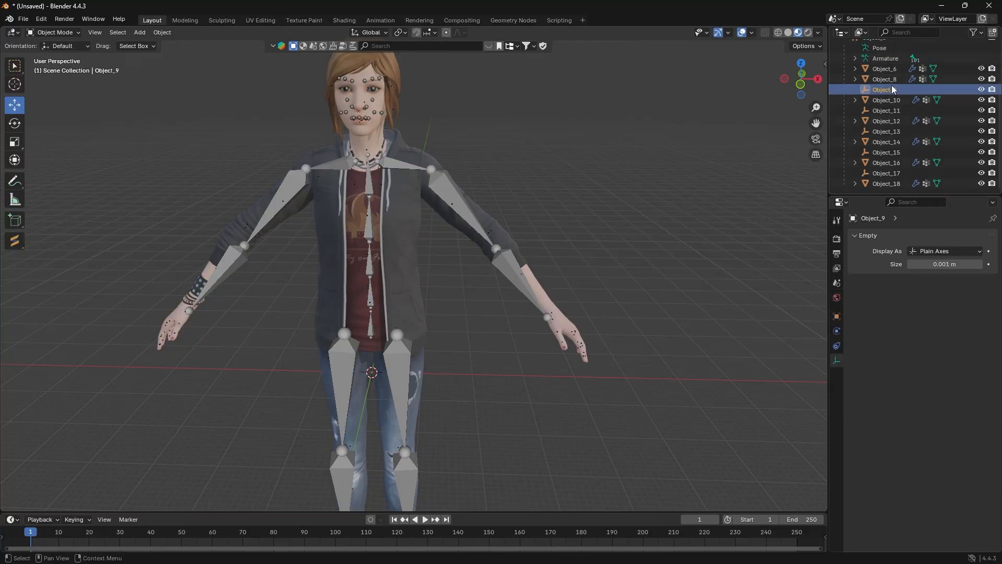
key(Delete)
click(896, 131)
key(Delete)
click(896, 121)
key(Delete)
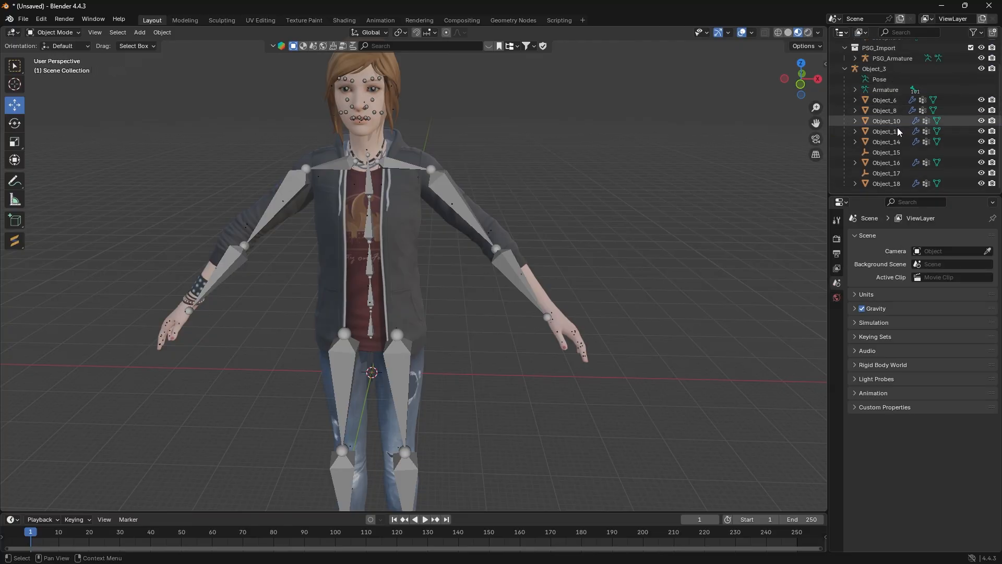
click(897, 152)
key(Delete)
click(893, 173)
key(Delete)
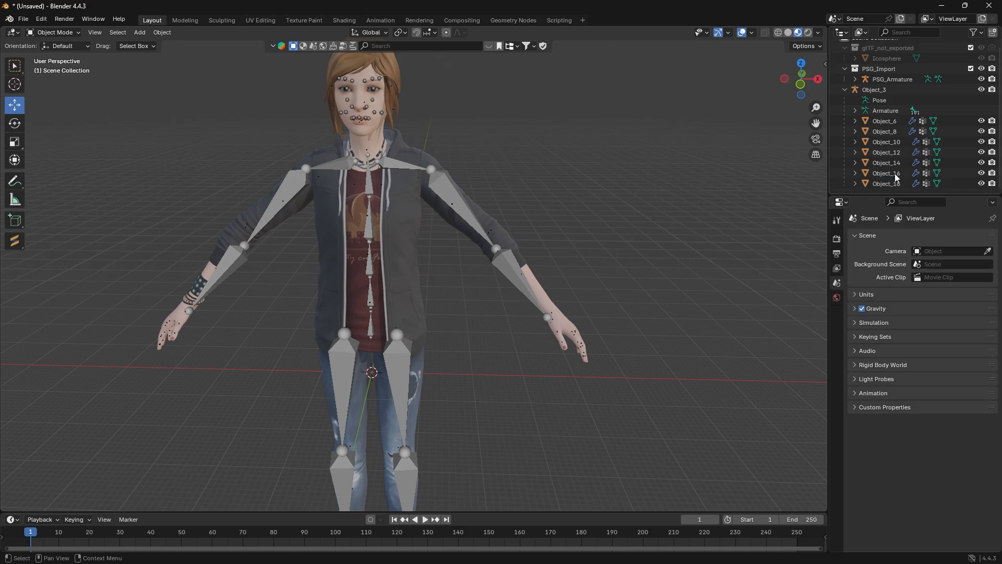
Join the character meshes from Object_6 through Object_18 into the single mesh Object_6
click(890, 121)
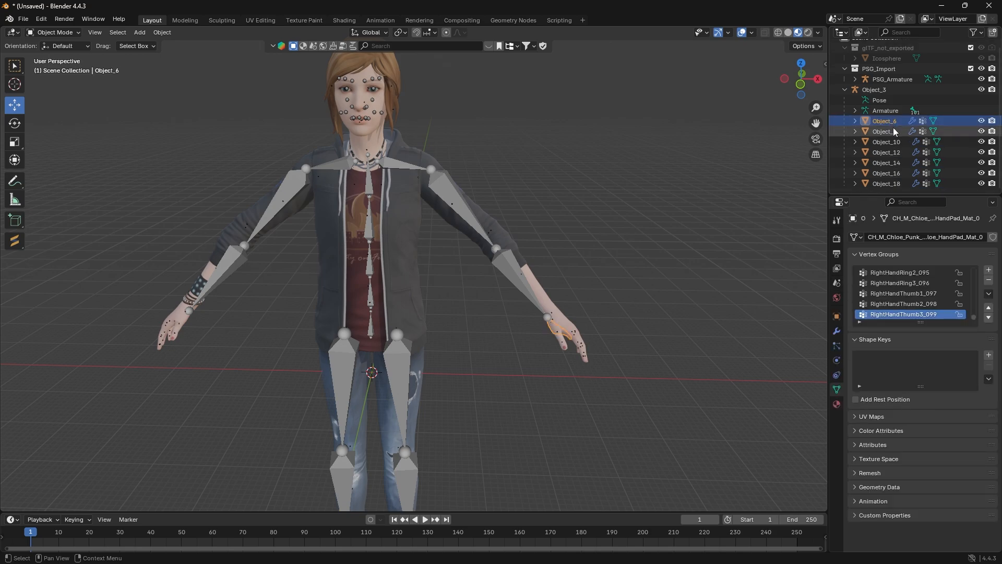
shift+click(896, 182)
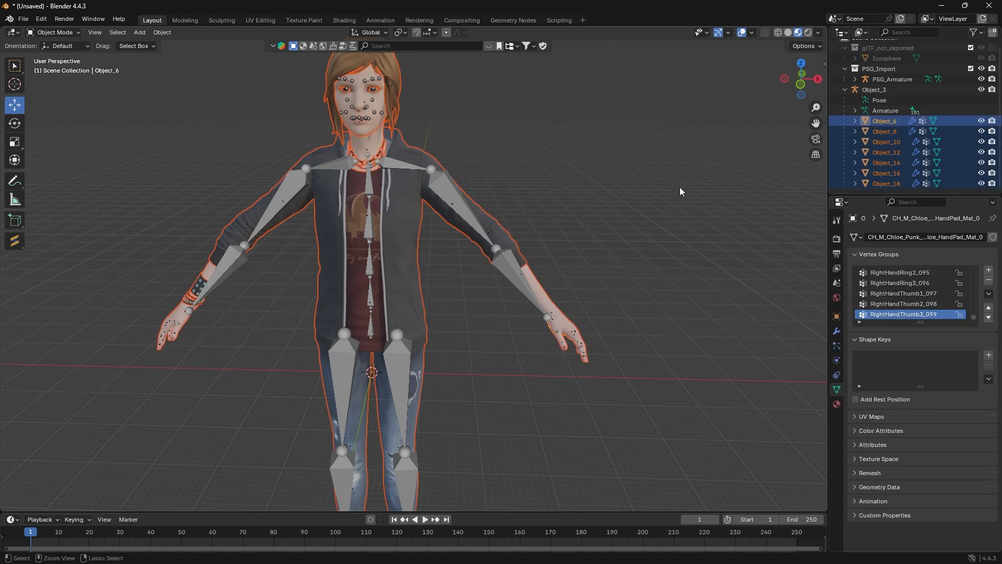
key(Delete)
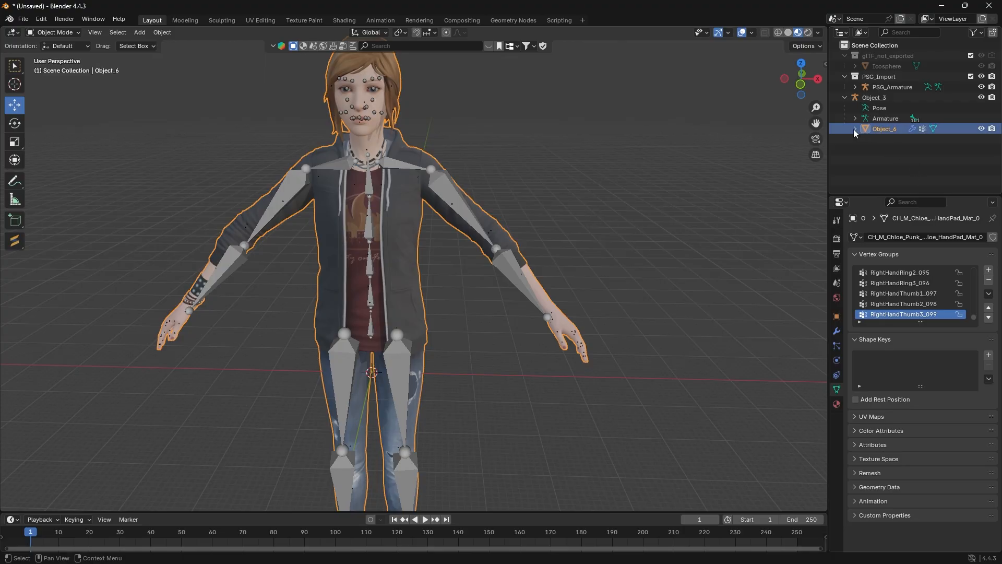
click(734, 176)
middle_drag(434, 215, 427, 218)
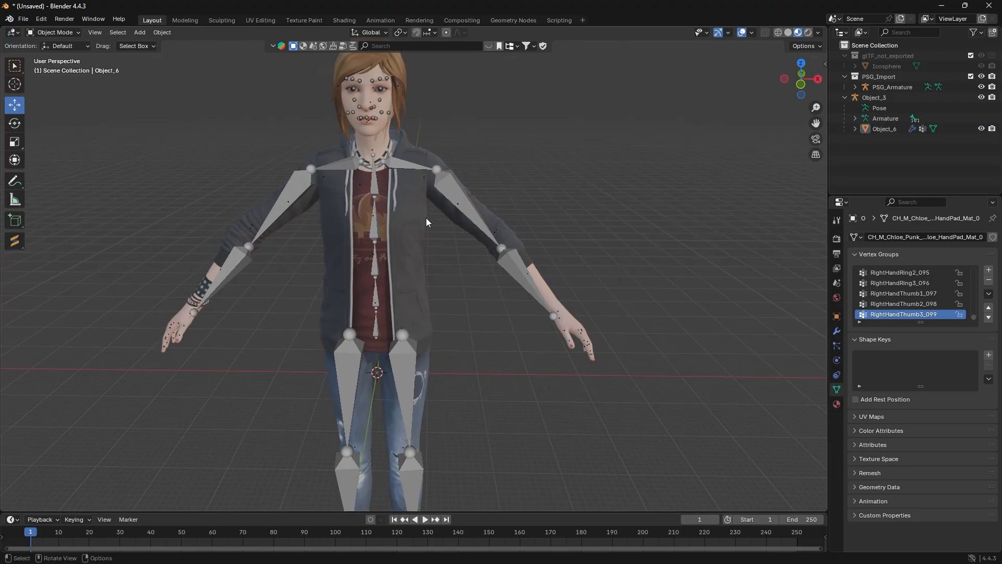
click(444, 269)
middle_drag(443, 269, 445, 265)
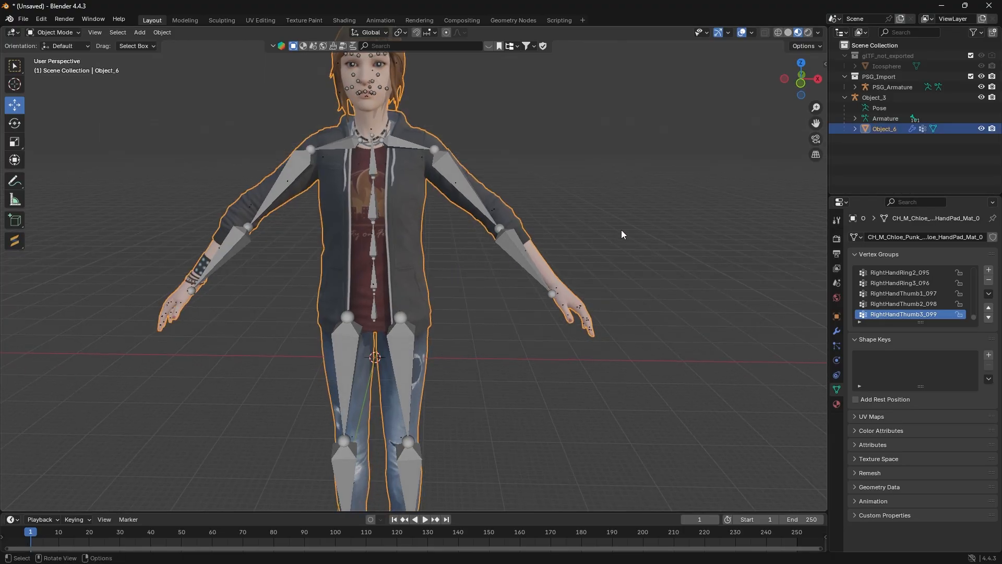
Apply the Armature modifier on Object_6
click(836, 331)
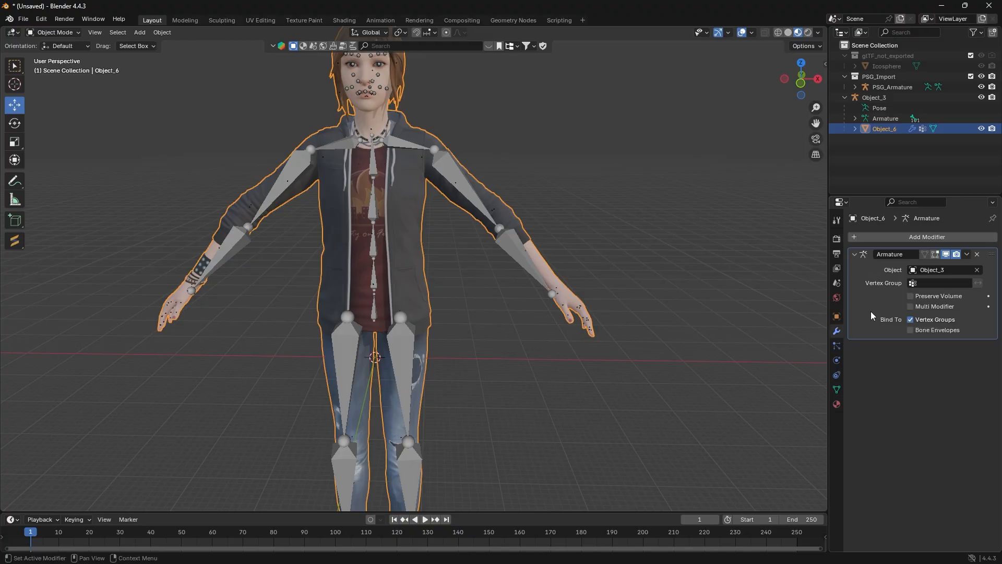
click(967, 254)
click(942, 266)
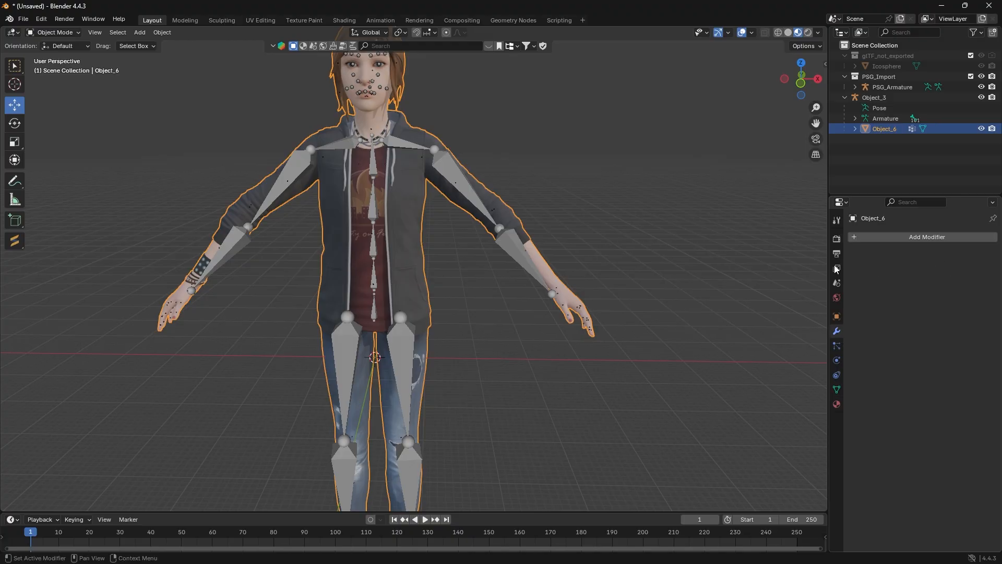
middle_drag(691, 265, 680, 275)
middle_drag(772, 163, 746, 177)
Delete the character's original Object_3 armature
click(887, 108)
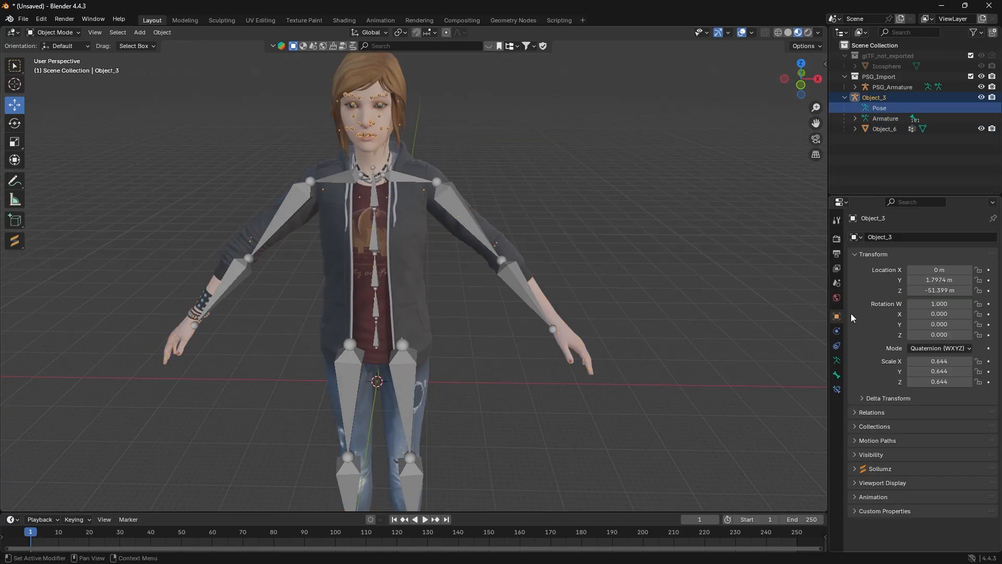
click(457, 114)
click(376, 137)
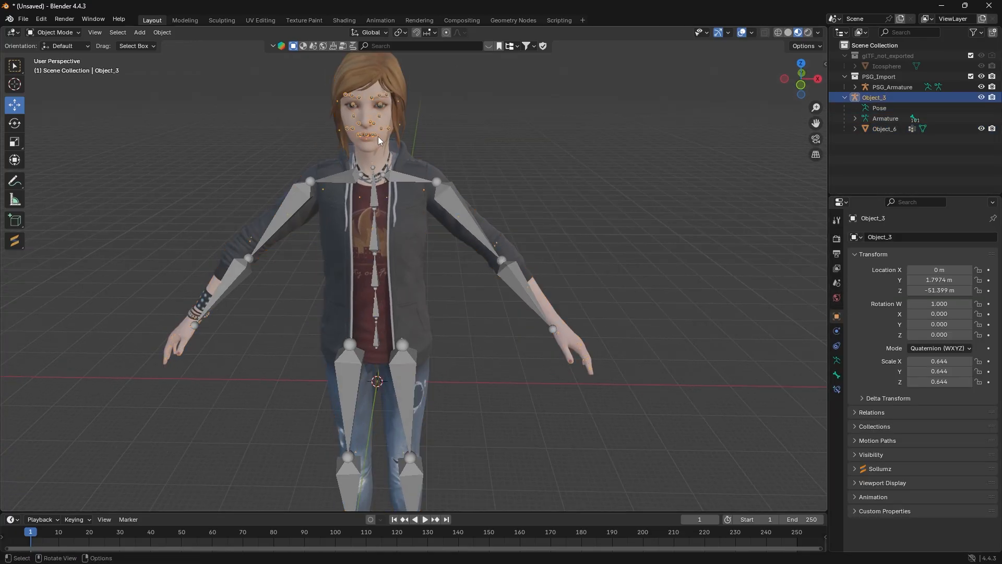
key(Delete)
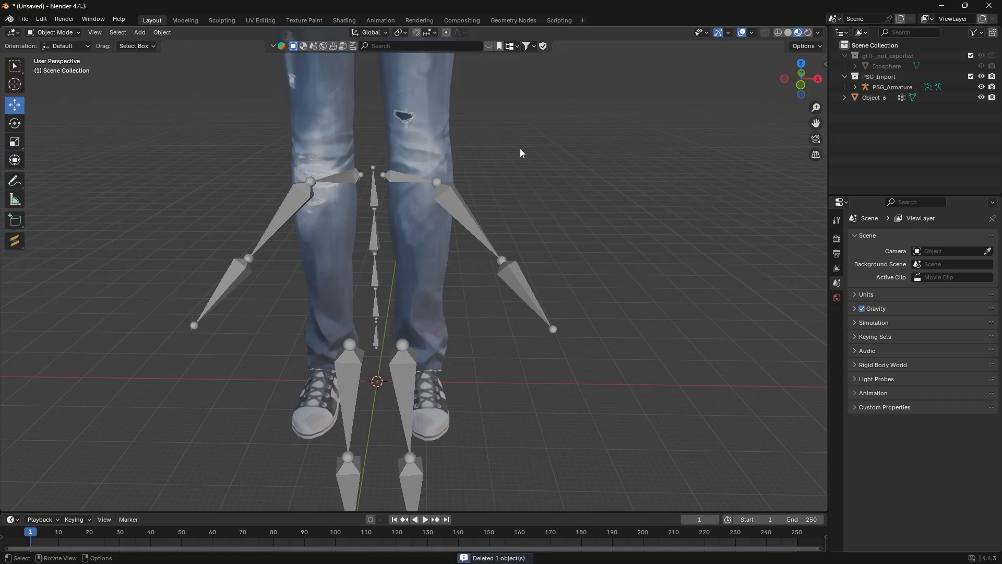
Lower Object_6 onto the PSG_Armature and nudge it along Y so the body, legs and feet line up with the bones
scroll(520, 153, down, 5)
click(424, 152)
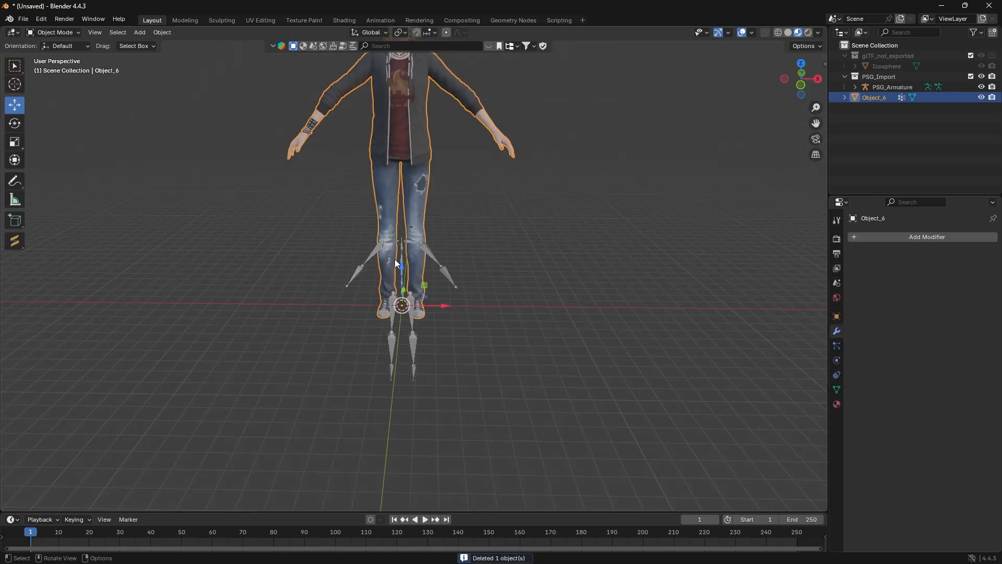
scroll(396, 256, up, 4)
drag(387, 284, 398, 158)
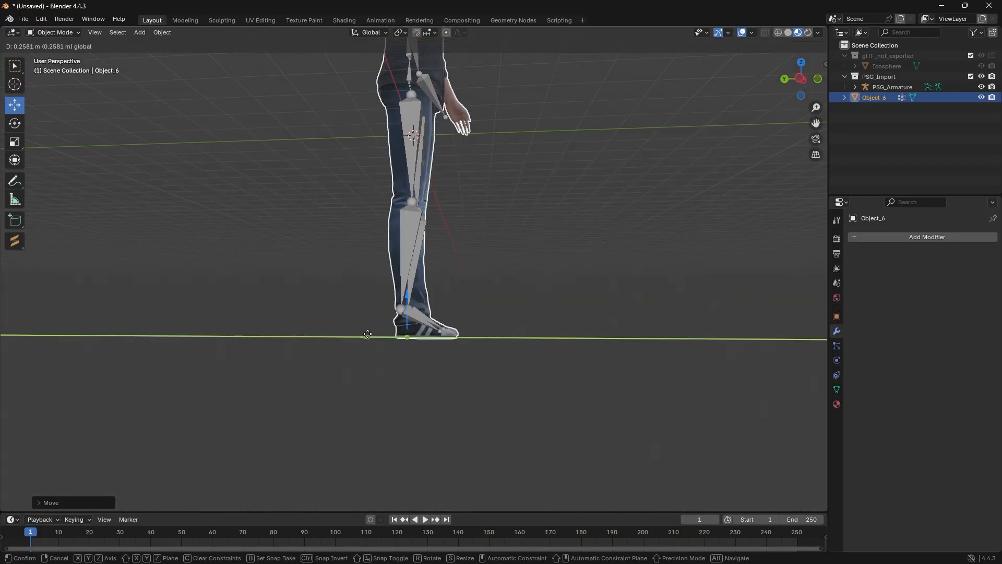
drag(370, 336, 365, 337)
middle_drag(488, 345, 396, 372)
scroll(464, 326, up, 4)
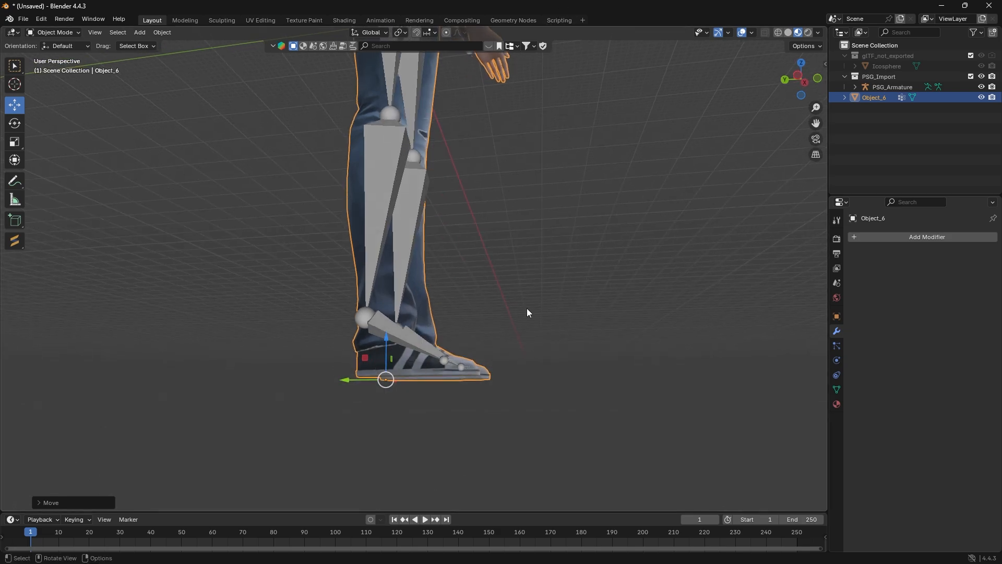
middle_drag(466, 452, 521, 324)
middle_drag(568, 346, 482, 412)
scroll(481, 407, up, 1)
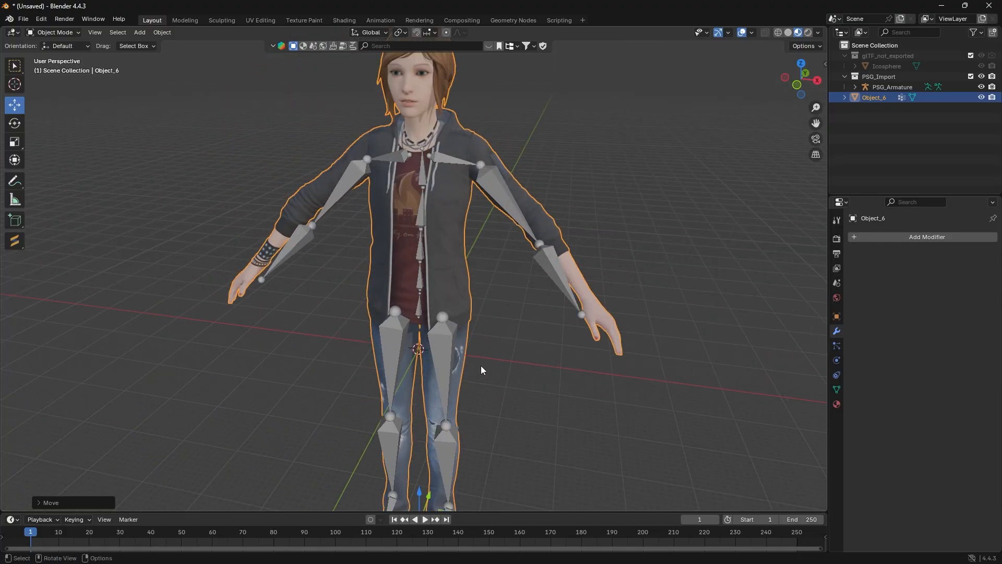
middle_drag(481, 365, 503, 360)
scroll(499, 353, down, 2)
Select the character mesh Object_6 and turn on the scene statistics overlay in the viewport
click(518, 316)
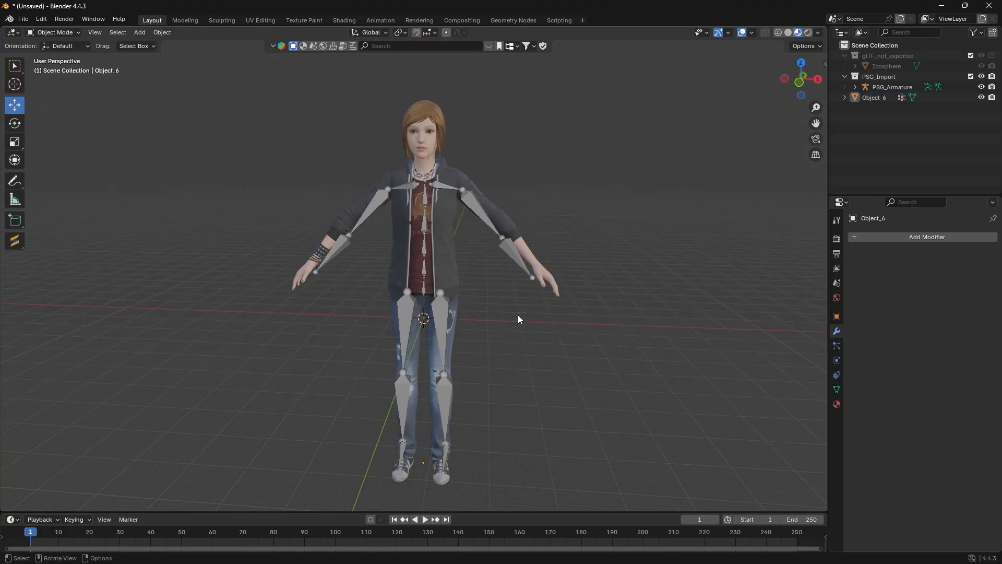
click(445, 261)
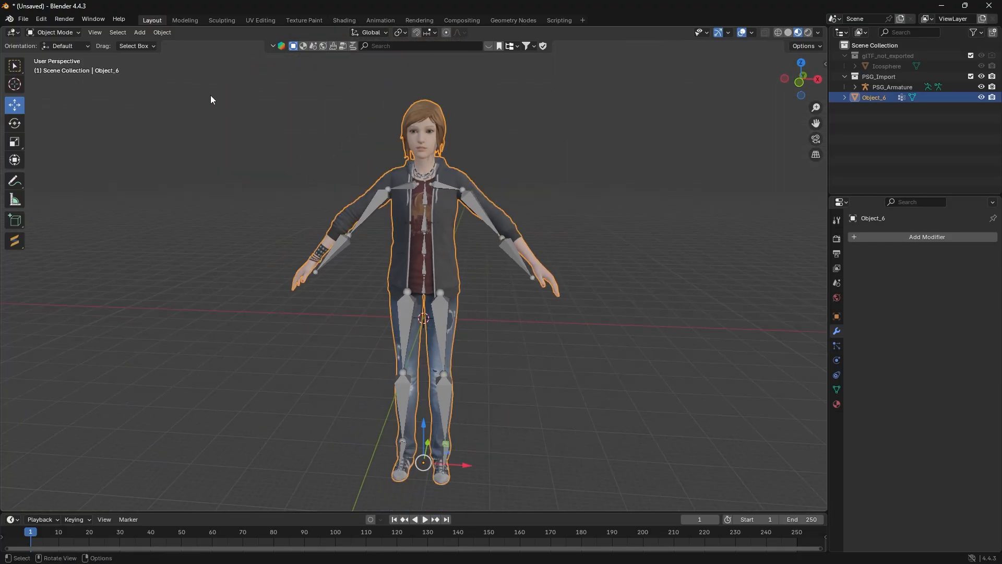
click(751, 33)
click(688, 117)
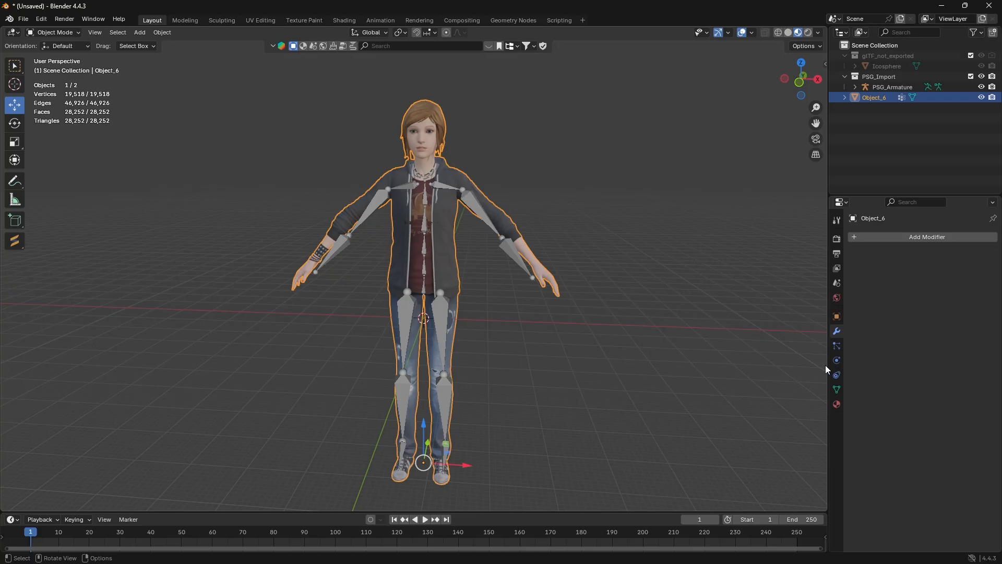
click(883, 236)
click(53, 33)
click(900, 239)
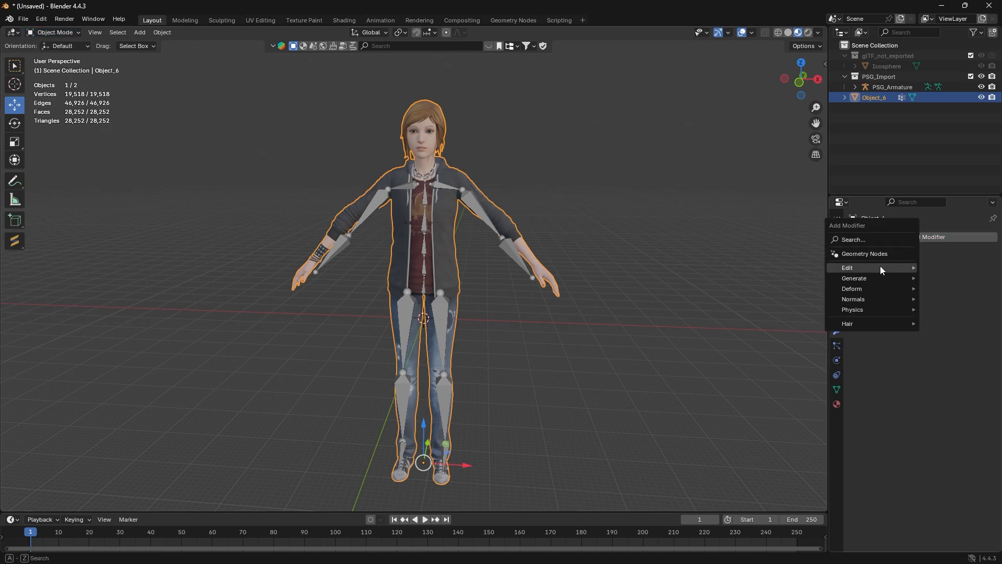
mouse_move(875, 290)
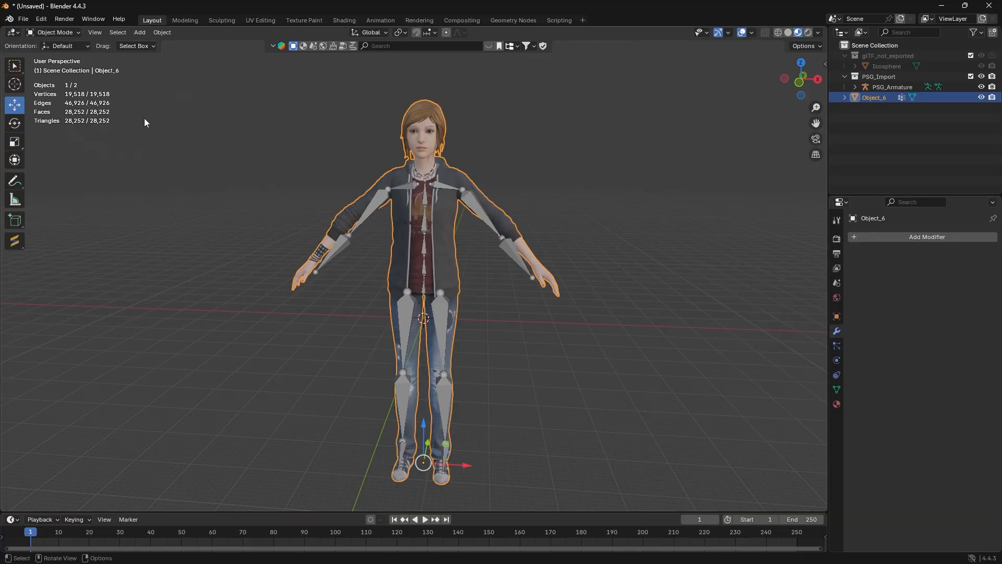
click(69, 109)
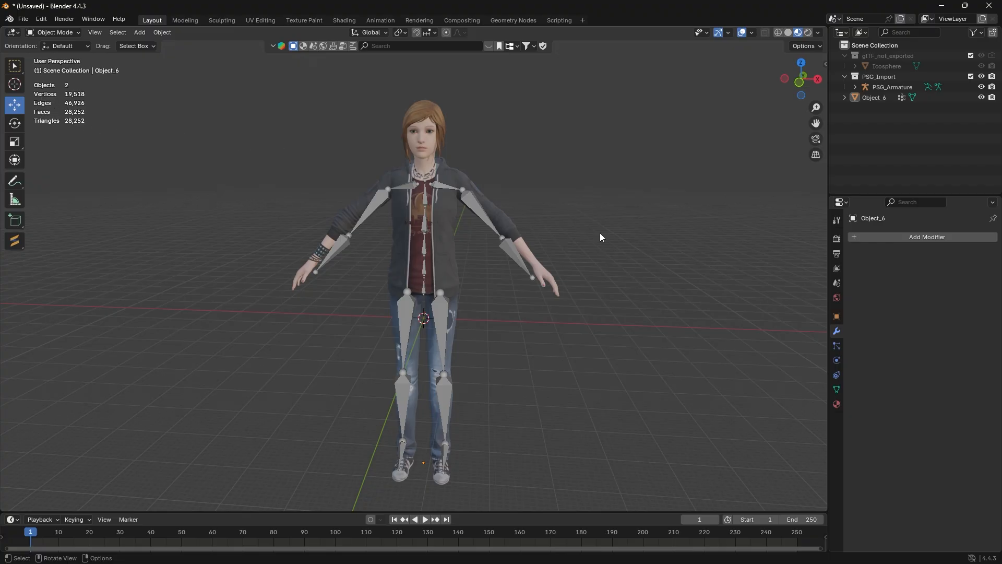
Add a Decimate modifier to Object_6, set its collapse ratio to 0.5578 and apply it
click(437, 256)
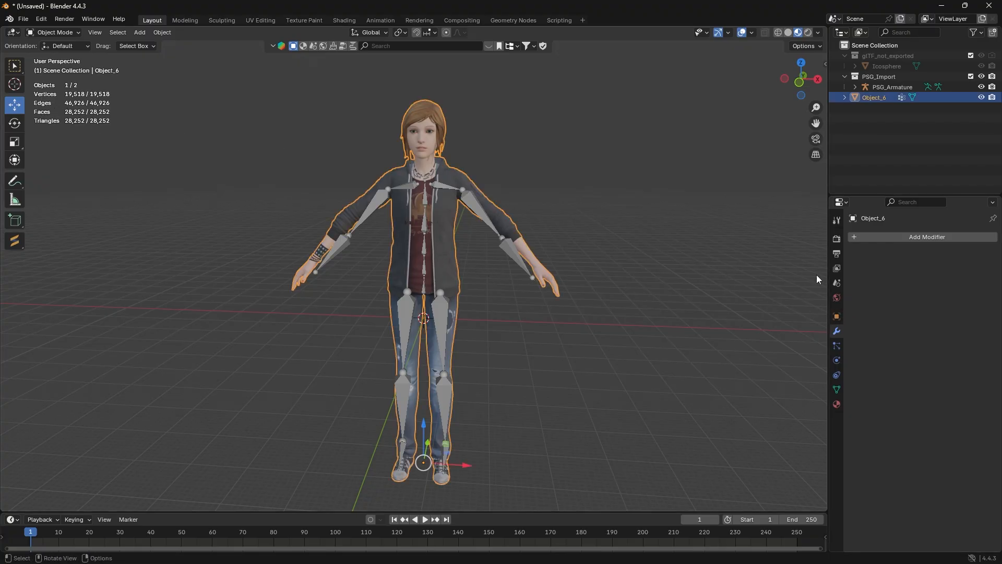
click(898, 236)
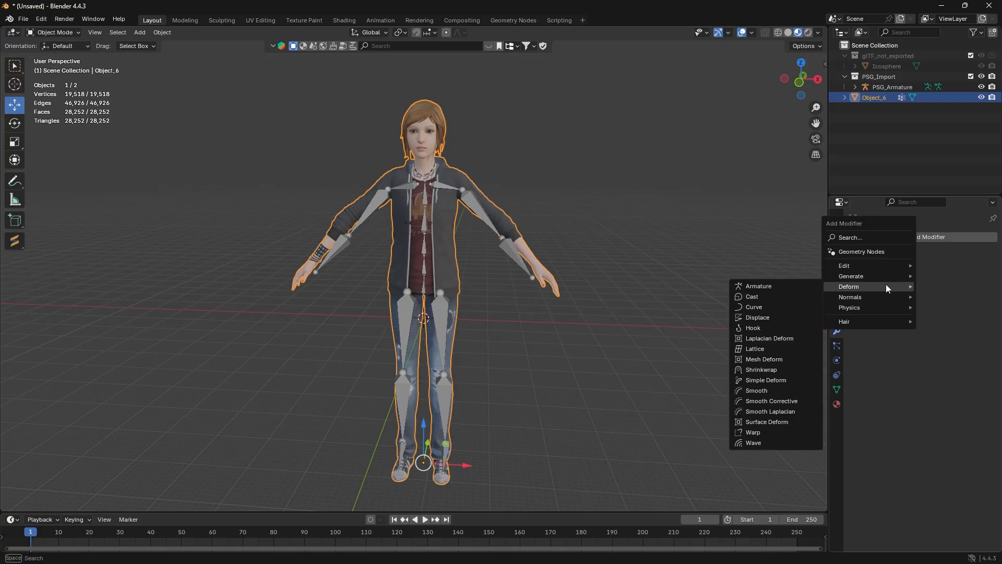
mouse_move(881, 275)
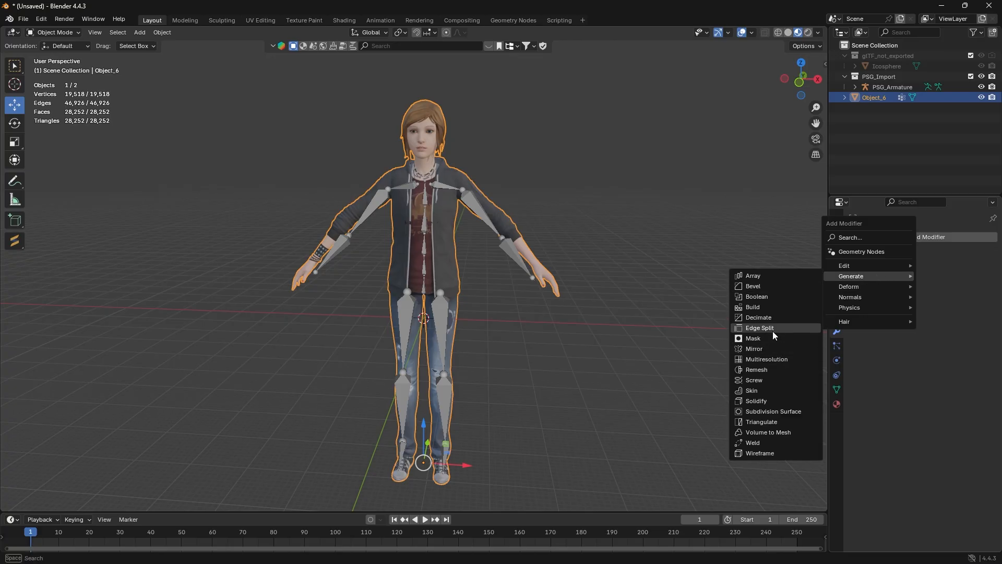
click(772, 317)
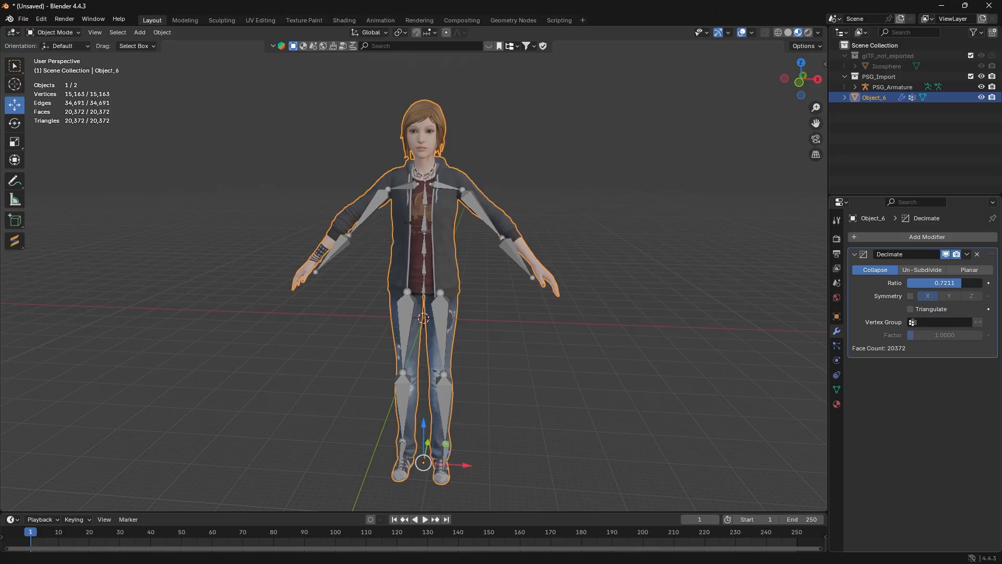
drag(939, 282, 941, 282)
drag(958, 283, 959, 283)
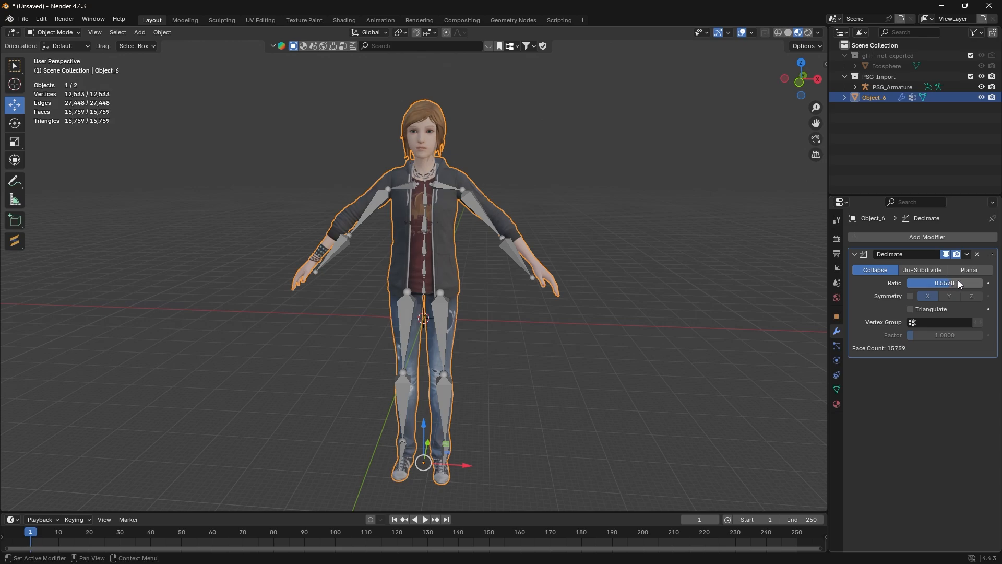
click(965, 255)
click(942, 267)
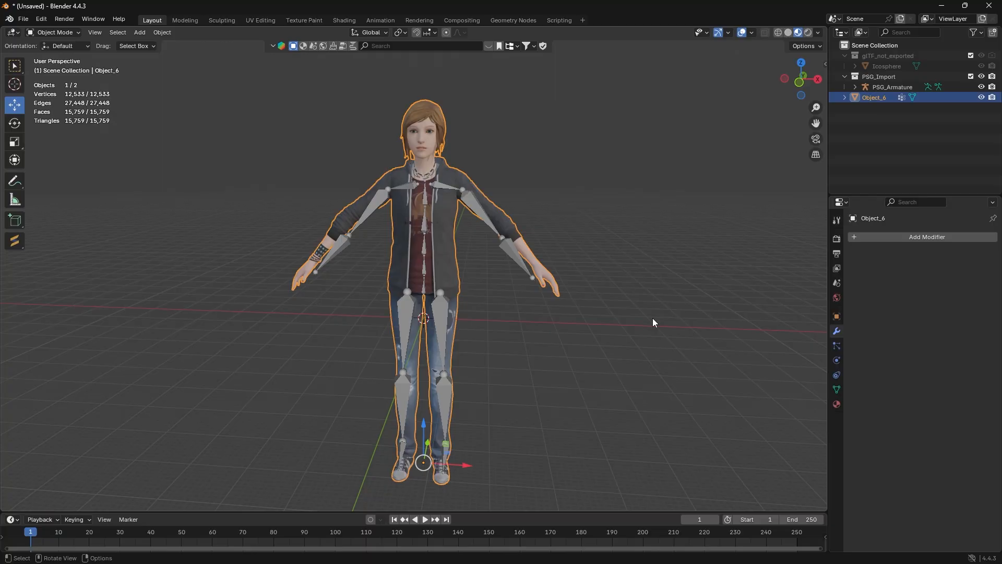
Merge all of Object_6's vertices by distance in Edit Mode
middle_drag(653, 319, 624, 361)
scroll(616, 368, up, 3)
middle_drag(587, 392, 556, 351)
click(53, 33)
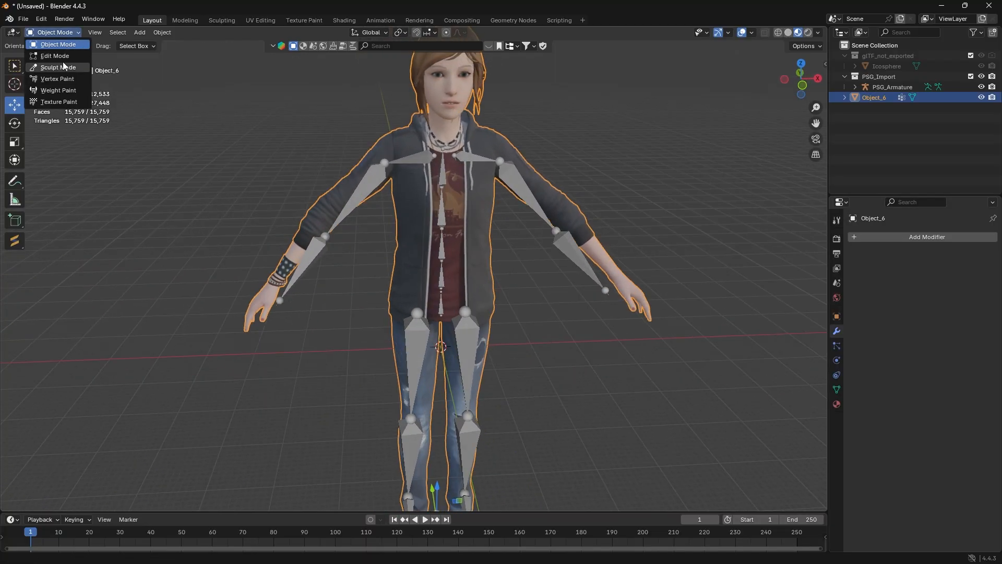
click(57, 67)
click(54, 32)
click(62, 55)
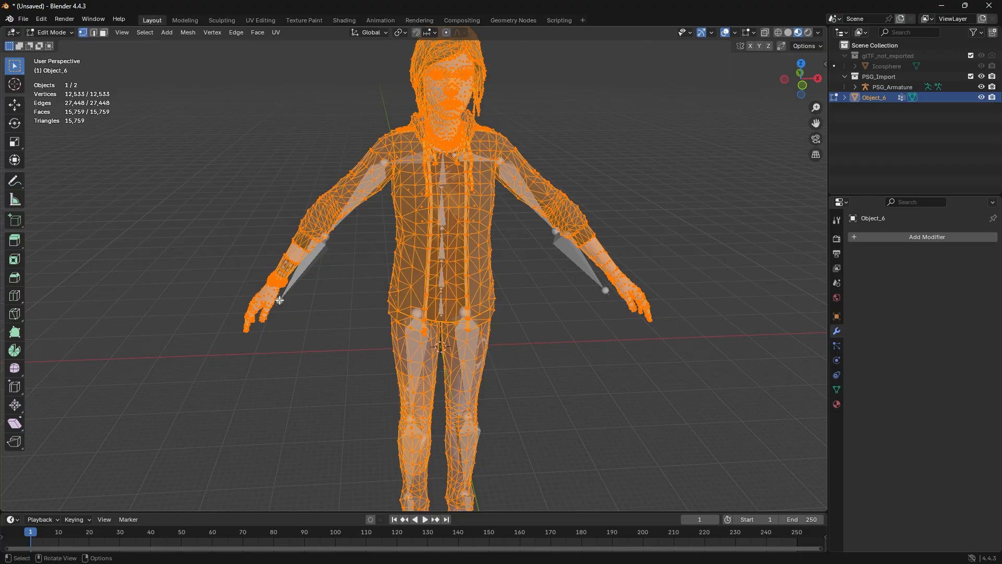
click(188, 32)
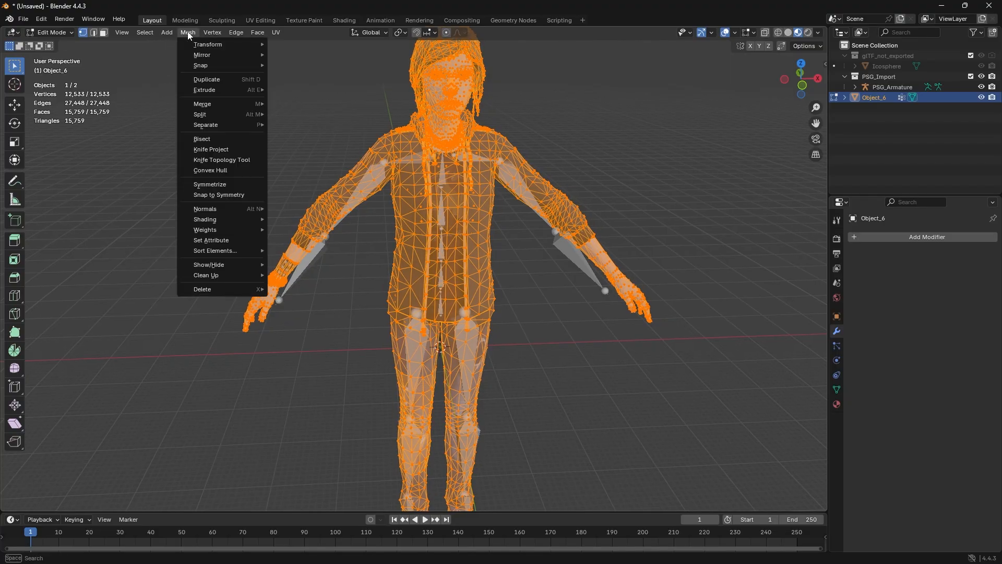
mouse_move(224, 104)
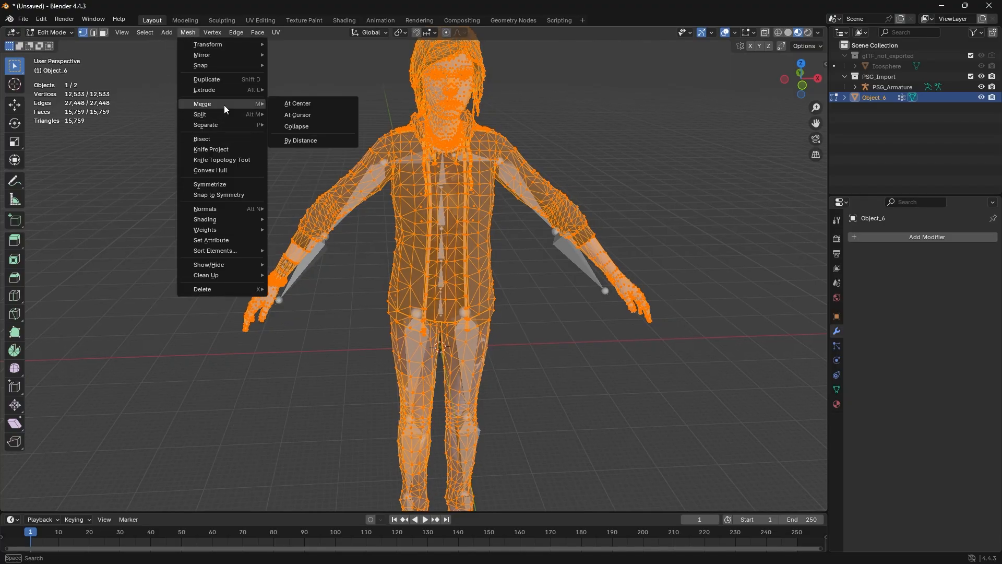
click(332, 145)
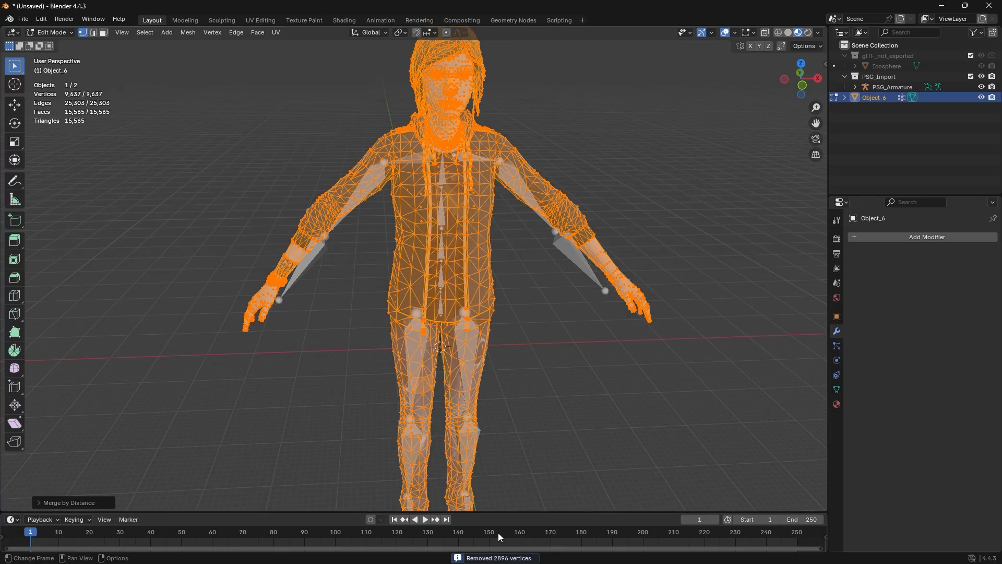
Deselect all vertices of Object_6 and return to Object Mode
click(548, 394)
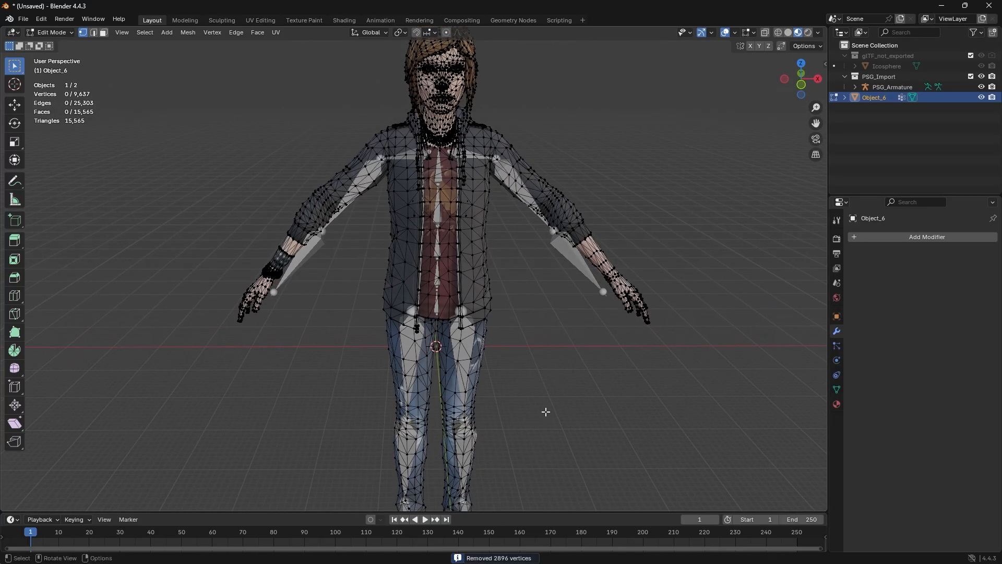
click(50, 32)
click(49, 44)
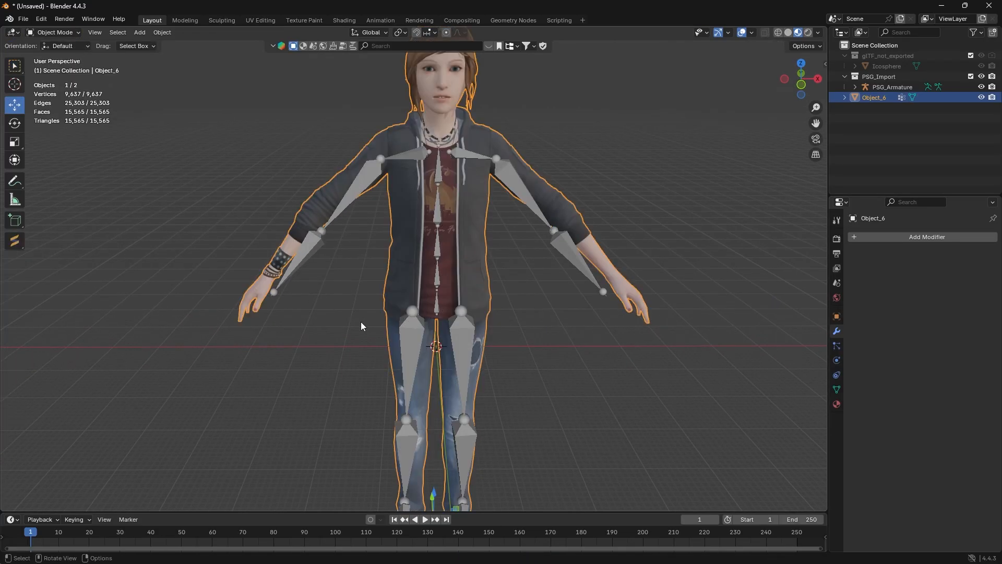
mouse_move(363, 326)
middle_down()
mouse_move(442, 374)
mouse_move(374, 320)
middle_up()
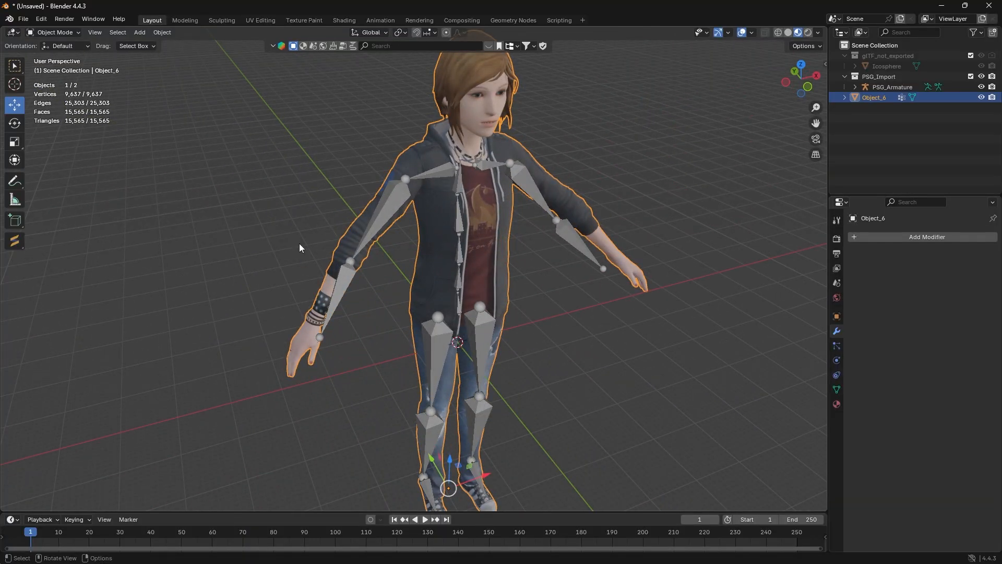
middle_drag(623, 445, 548, 386)
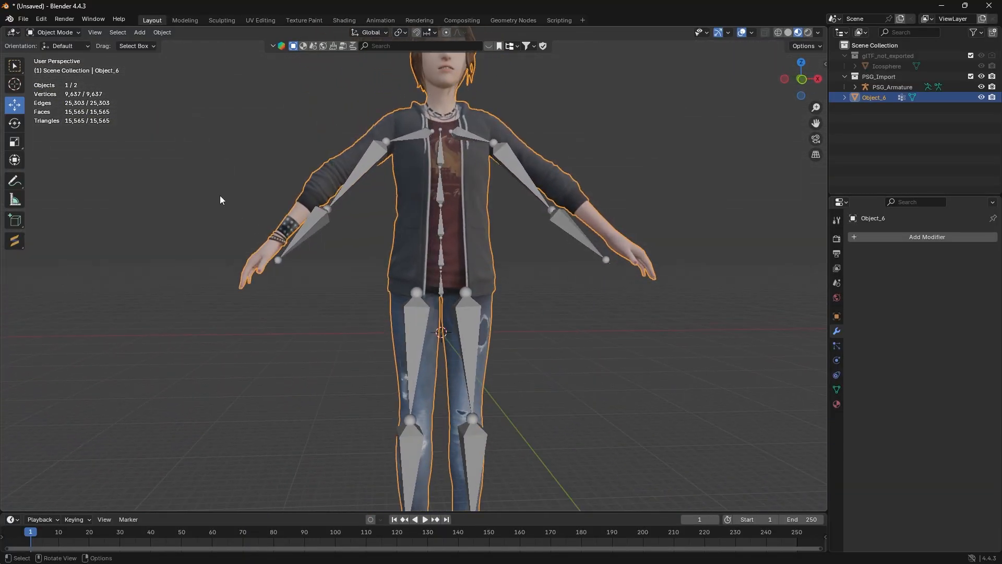
Parent Object_6 to the PSG_Armature using Armature Deform with Automatic Weights
click(68, 111)
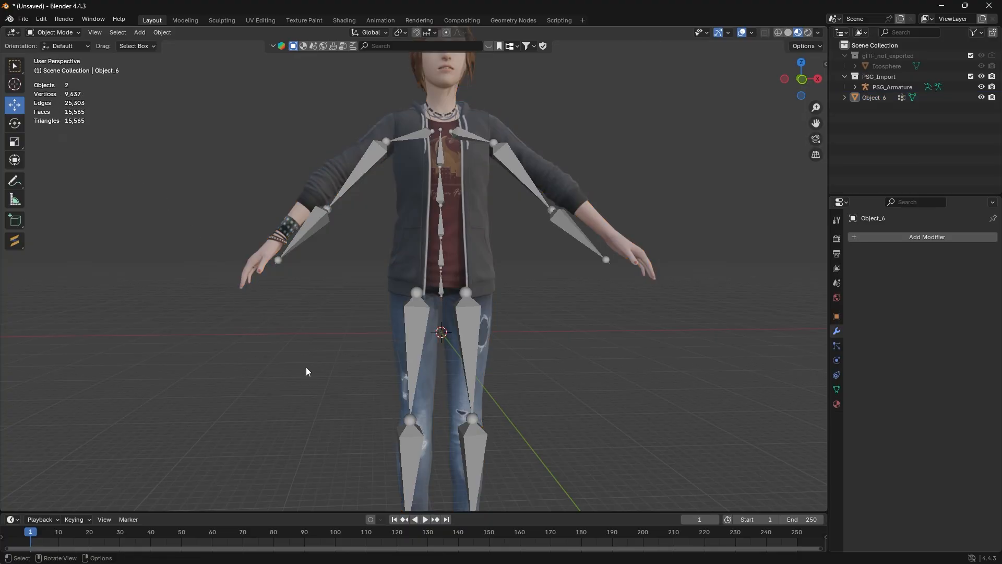
middle_drag(305, 367, 452, 320)
middle_drag(481, 286, 488, 422)
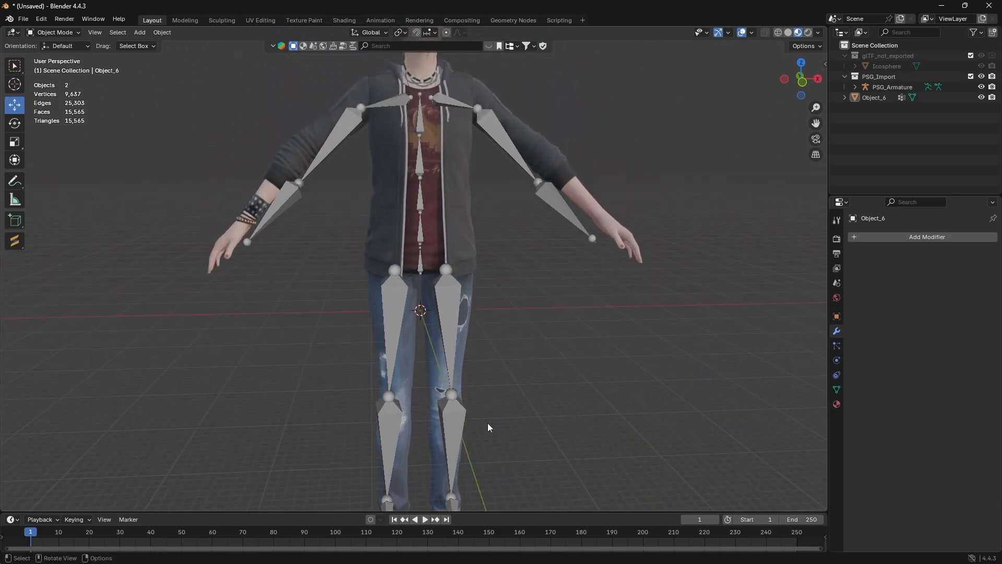
scroll(487, 422, down, 1)
shift+middle_drag(499, 355, 481, 422)
click(437, 300)
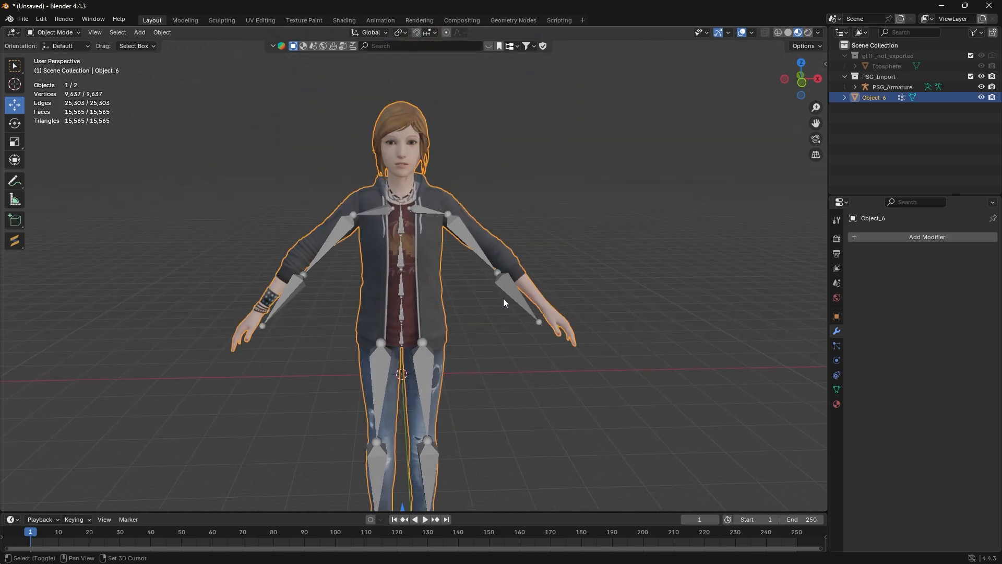
shift+click(516, 288)
right_click(631, 248)
mouse_move(630, 247)
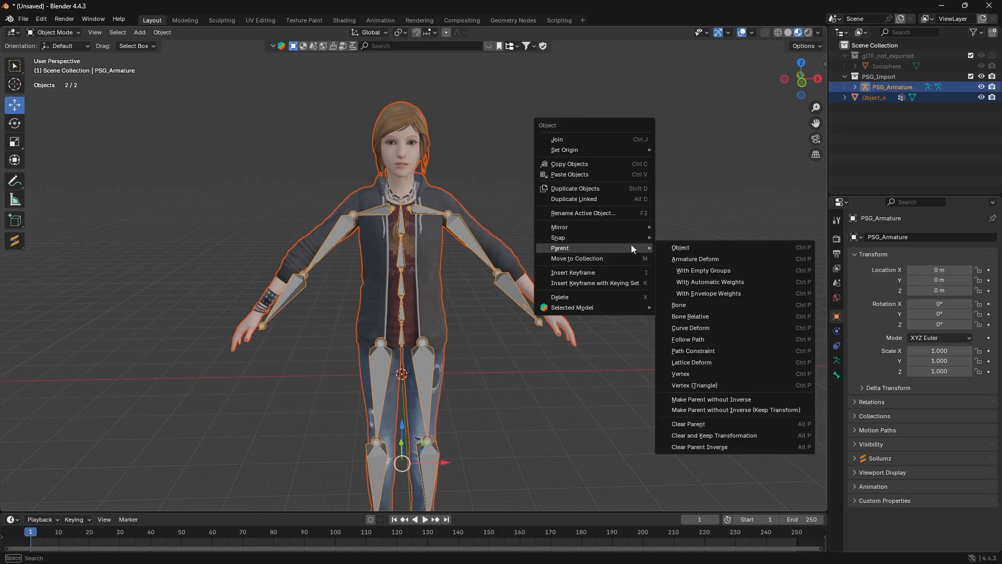
click(707, 282)
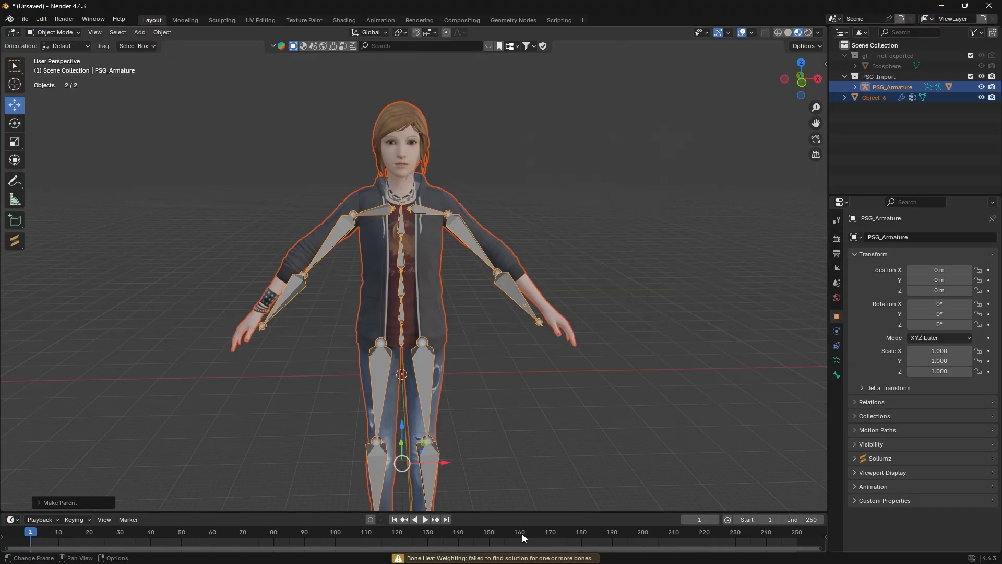
Run Voxel Heat Diffuse Skinning on Object_6 and PSG_Armature with 128 sample rays and 4 influence bones
middle_drag(556, 430, 546, 251)
click(558, 263)
click(466, 197)
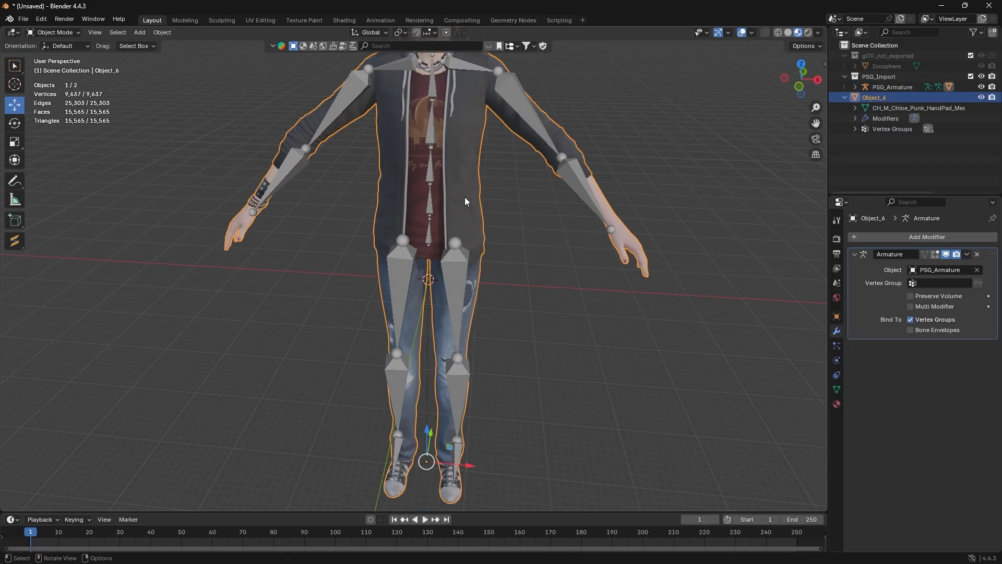
shift+click(450, 271)
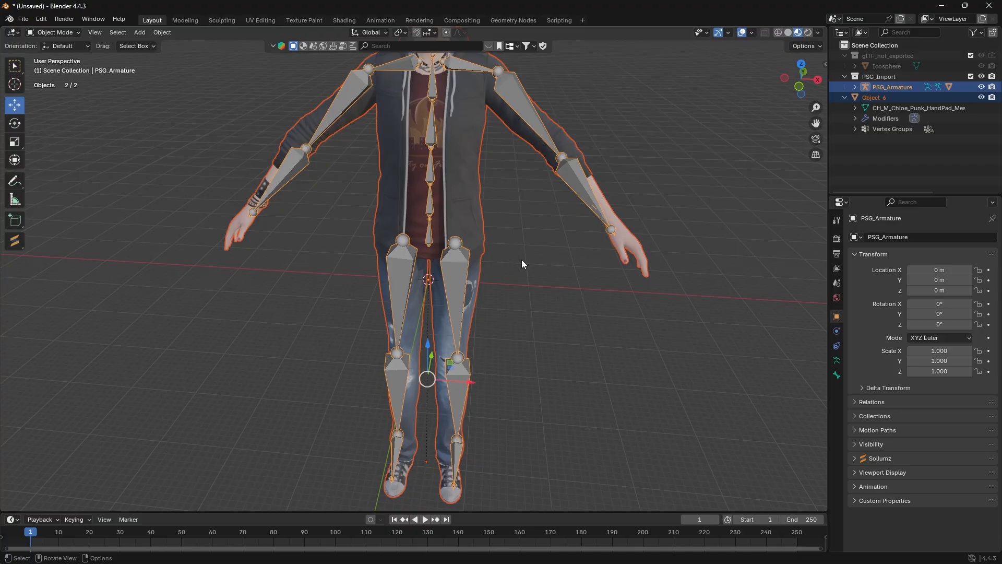
key(n)
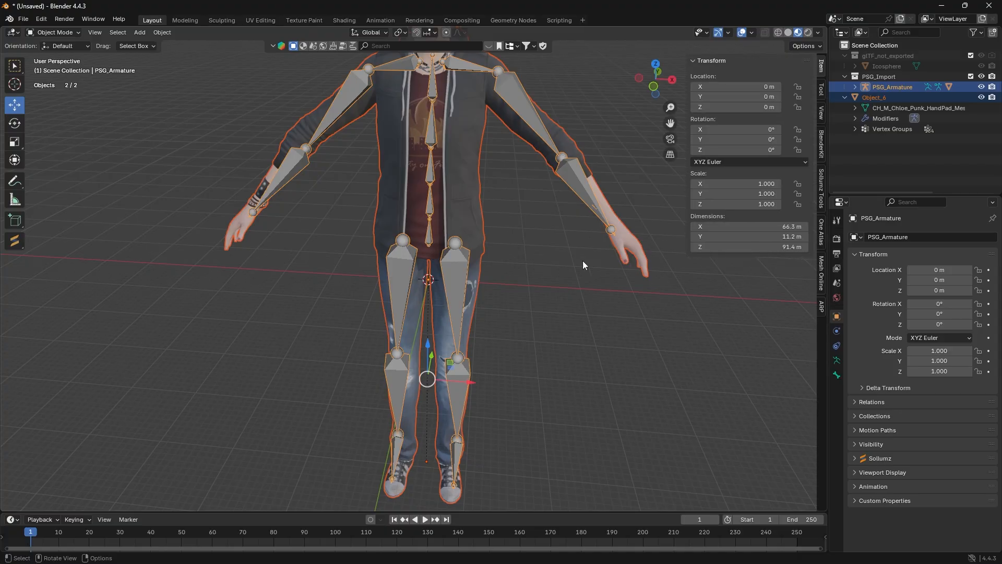
click(823, 272)
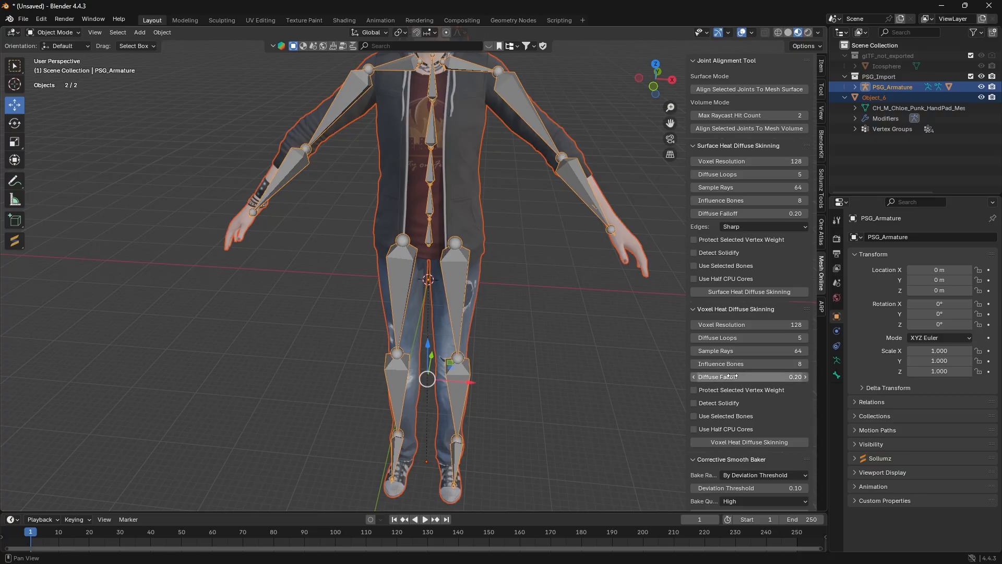
drag(767, 360, 766, 351)
click(752, 442)
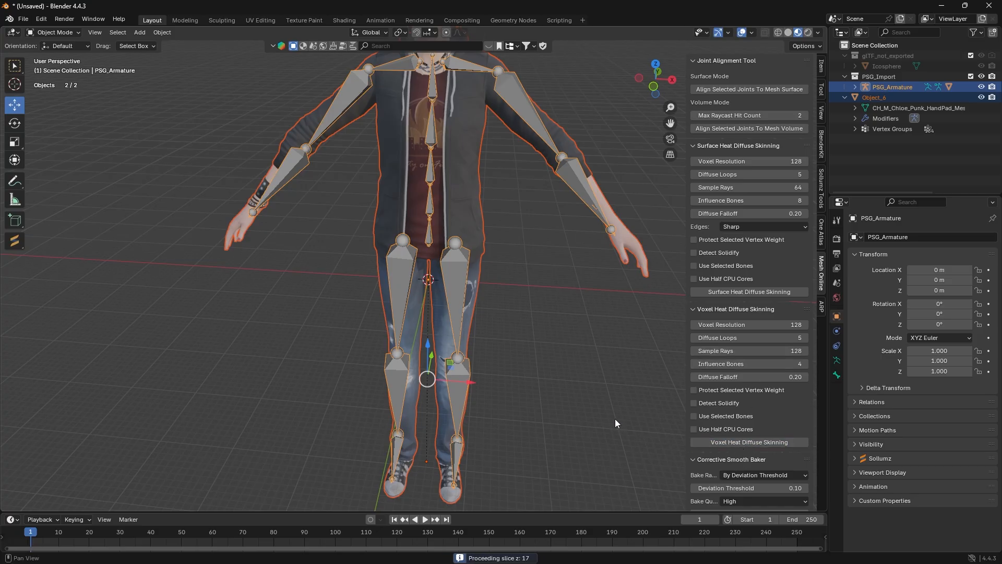
Hide the viewport sidebar and switch PSG_Armature alone into Pose Mode
key(n)
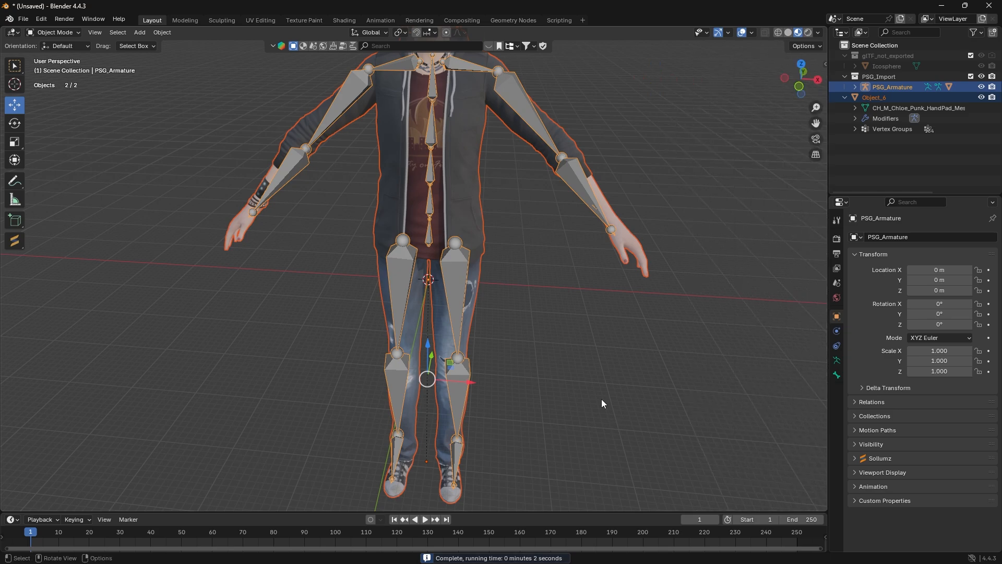
middle_drag(537, 254, 331, 141)
click(352, 125)
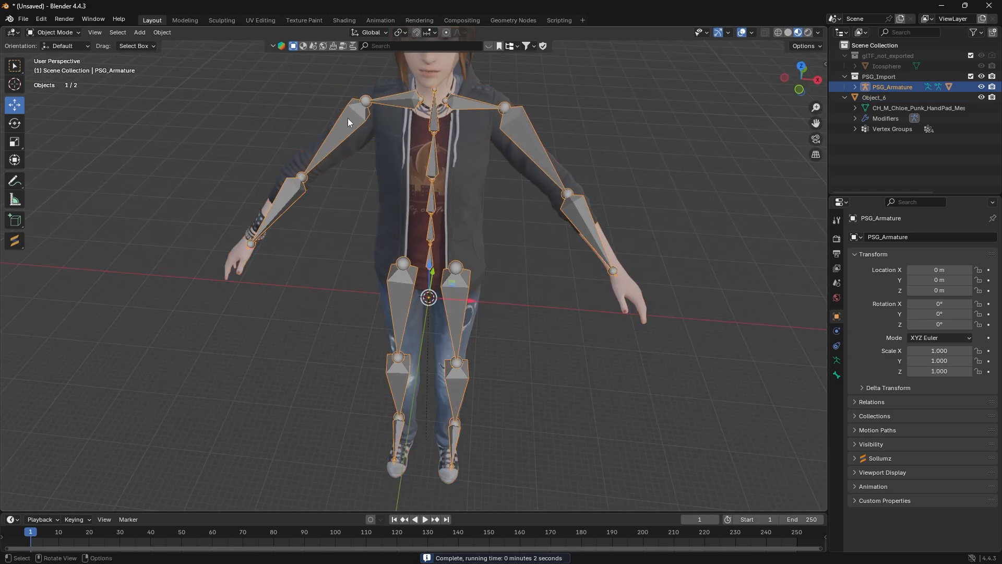
click(53, 33)
click(51, 65)
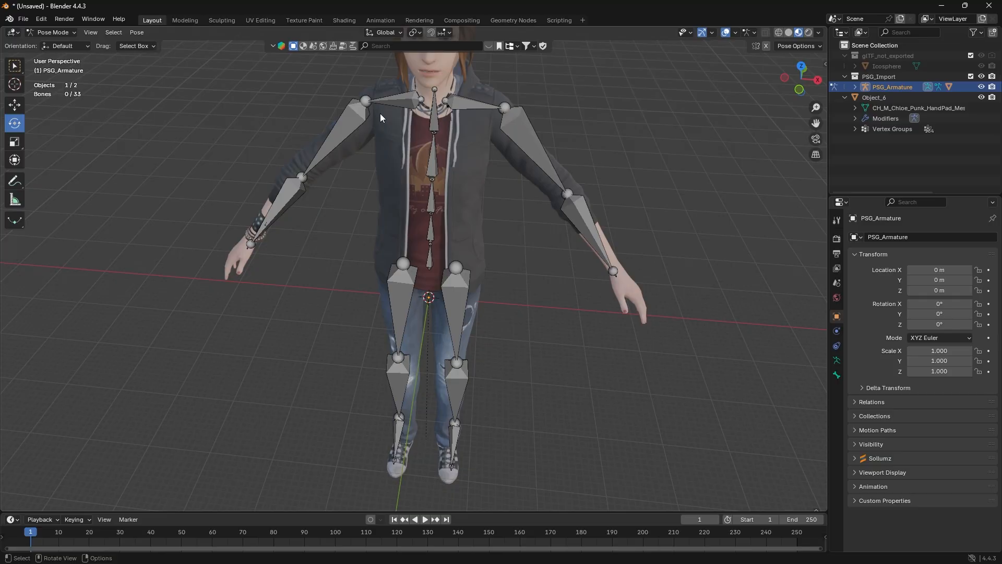
Try rotating the RightArm, LeftArm and LeftForeArm bones to test how the sleeves and arms deform
click(345, 130)
drag(345, 130, 459, 130)
click(526, 134)
drag(526, 134, 615, 151)
click(592, 220)
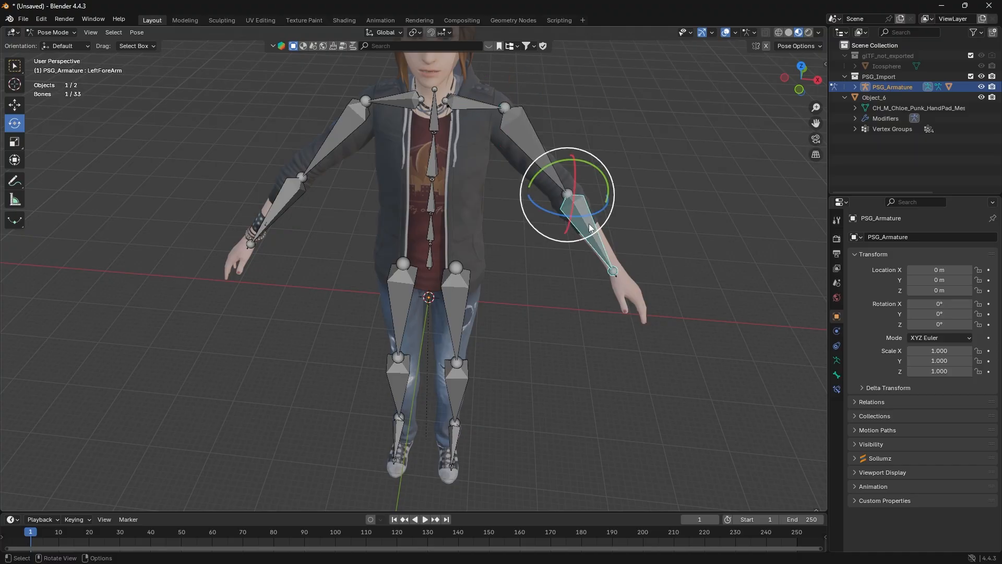
drag(582, 220, 548, 203)
Try rotating the LeftUpLeg and RightUpLeg bones to test how the thighs deform
click(456, 293)
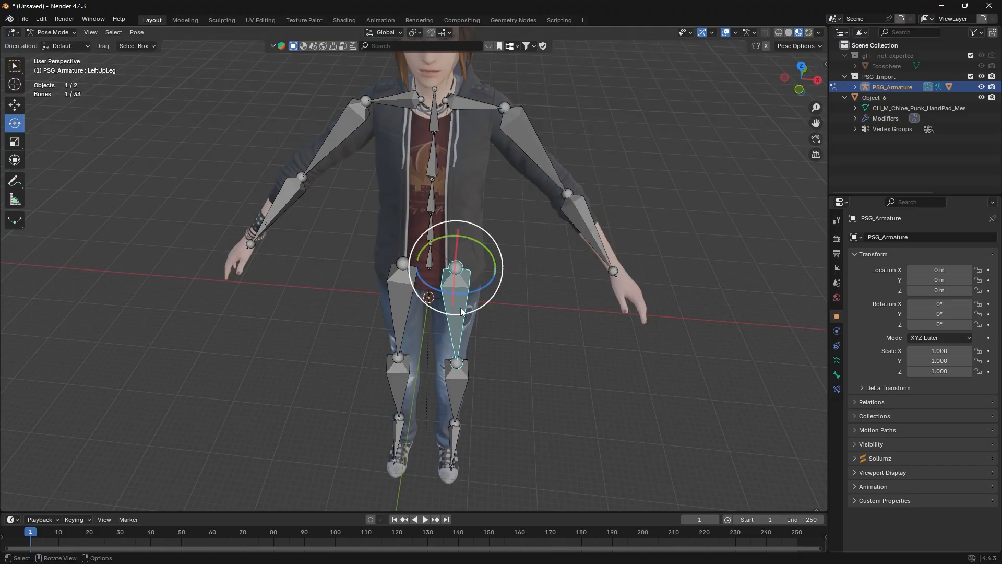
drag(456, 292, 456, 339)
key(ctrl+z)
click(407, 308)
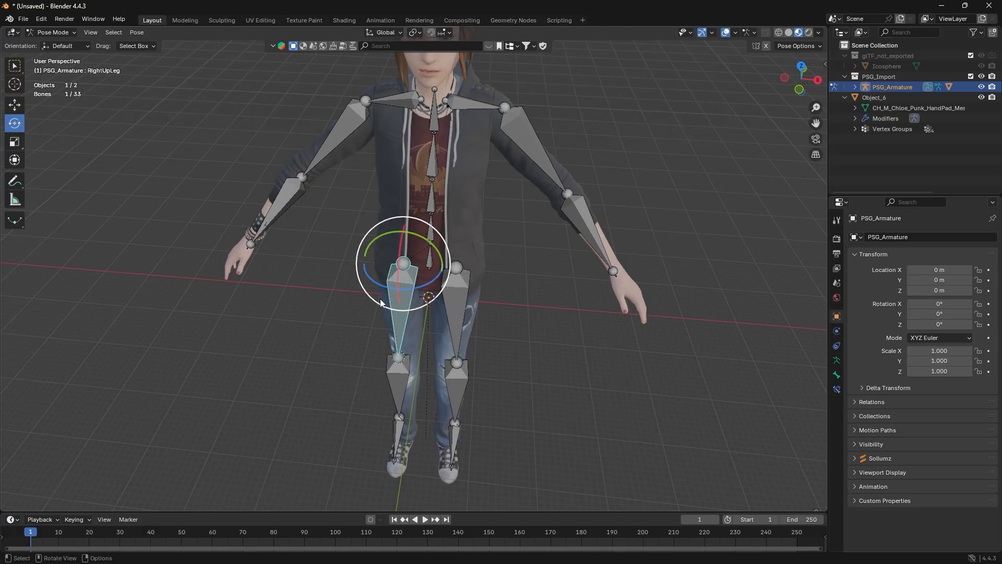
drag(385, 290, 428, 309)
Try bending the RightLeg bone to test the knee deformation, and undo the leg rotations
middle_drag(438, 309, 519, 343)
click(476, 355)
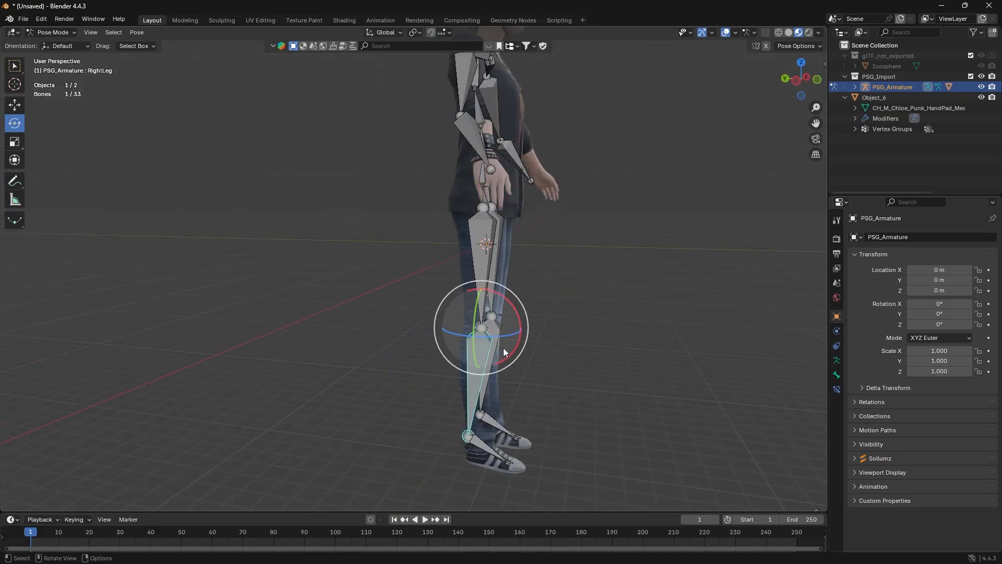
drag(503, 348, 450, 377)
key(ctrl+z)
key(ctrl+z)
Try rotating the RightArm bone again to check the deformation around the shoulder
middle_drag(572, 254, 493, 312)
click(386, 189)
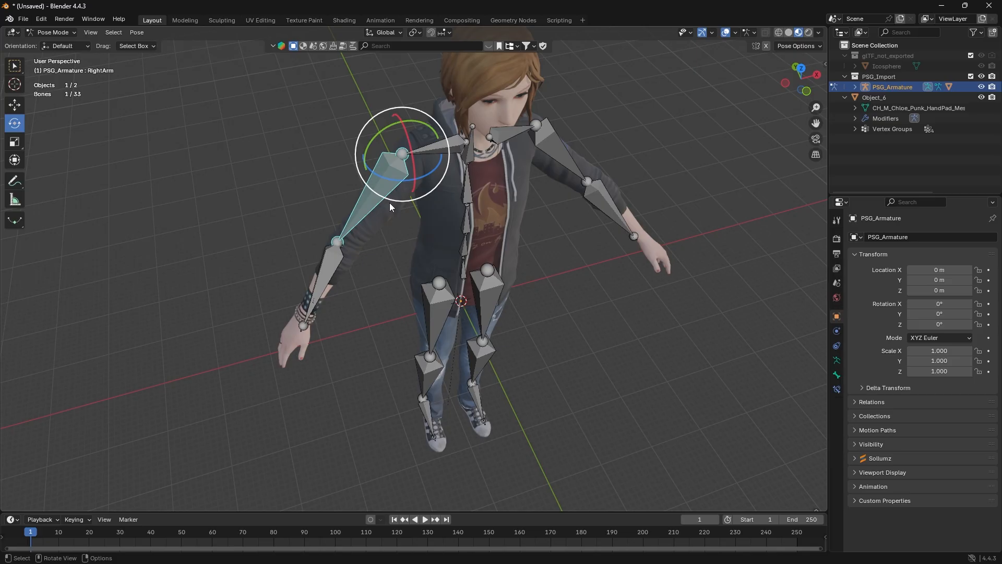
drag(394, 185, 454, 151)
middle_drag(477, 195, 459, 196)
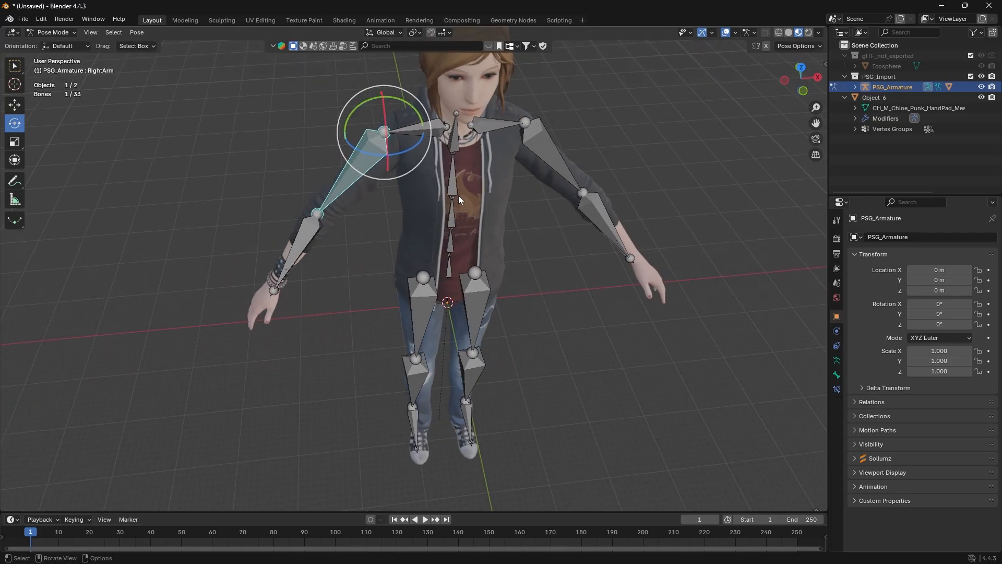
Try rotating the Spine1 and Spine bones to test the torso deformation, and undo the rotation
click(449, 222)
mouse_move(446, 259)
mouse_down()
mouse_move(418, 261)
mouse_move(452, 246)
mouse_up()
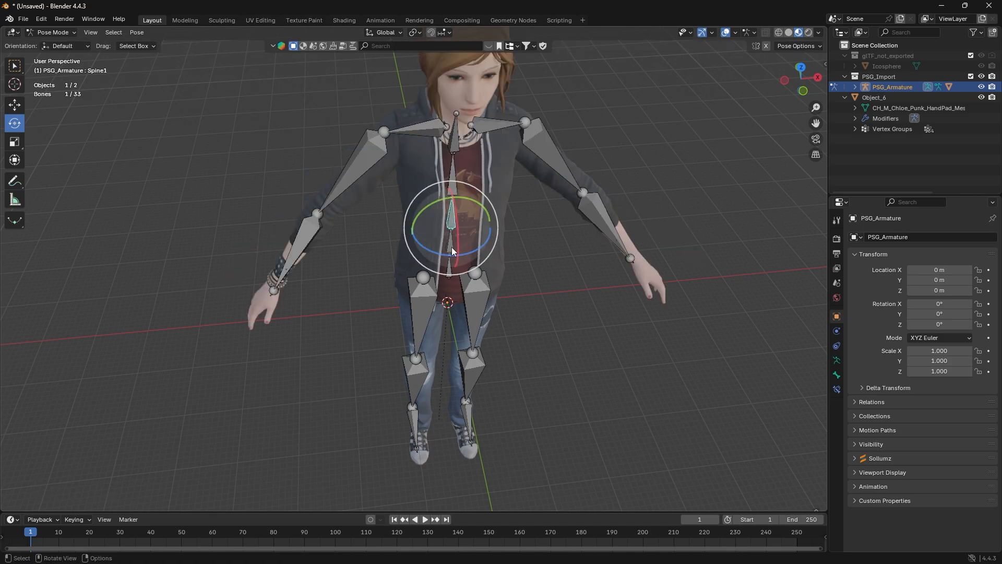
click(452, 253)
drag(450, 284, 450, 226)
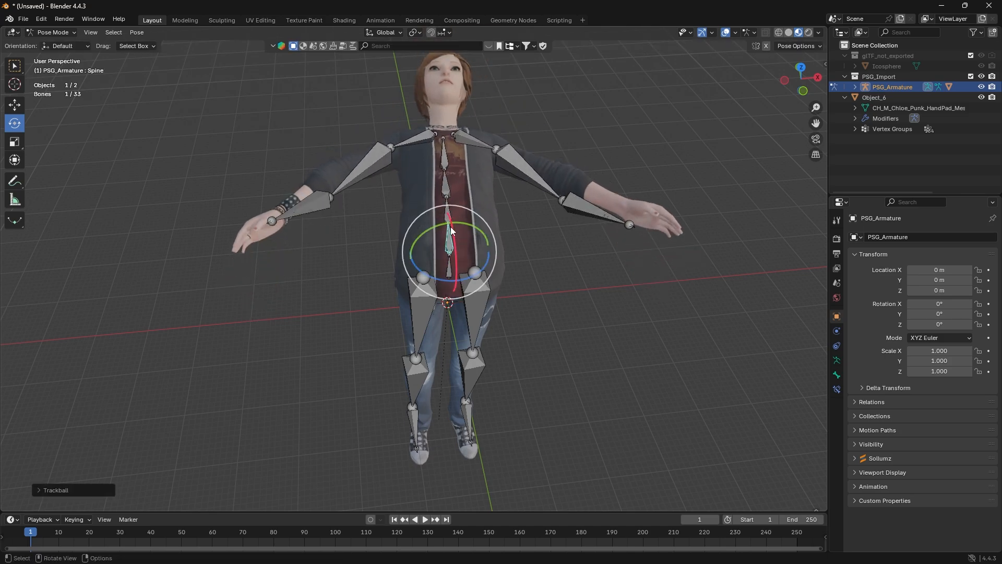
key(ctrl+z)
Try rotating the LeftArm bone to check how the mesh deforms around the shoulder and head
middle_drag(476, 210, 463, 207)
click(527, 158)
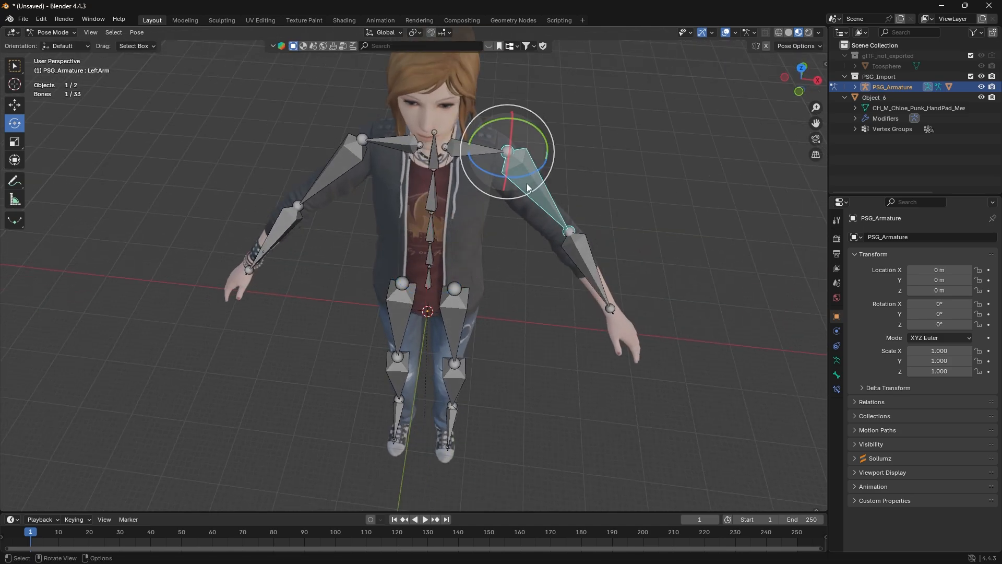
drag(532, 191, 493, 155)
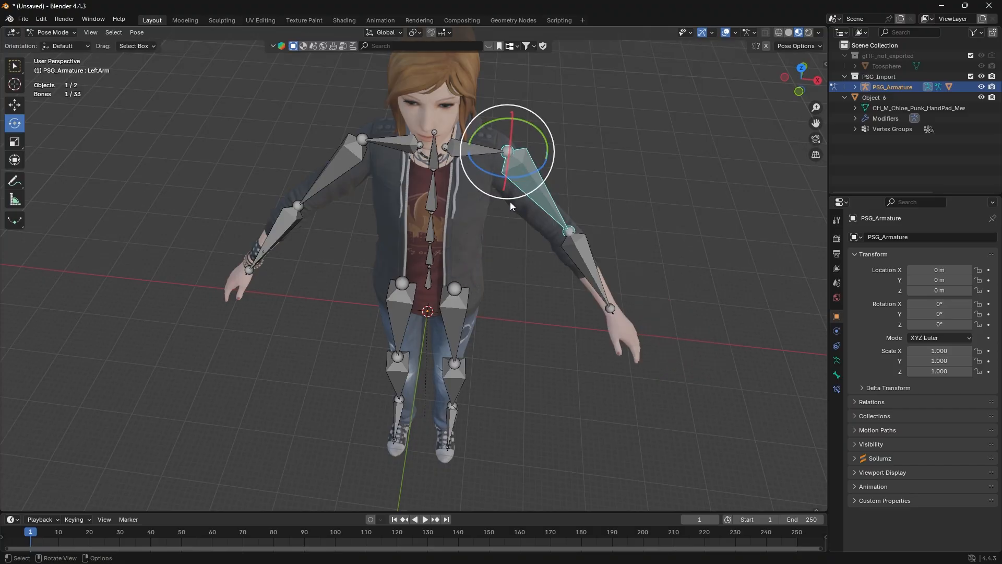
Try rotating the RightShoulder bone to examine its influence on the shoulder and face, and restore the rest pose
scroll(511, 199, up, 4)
shift+middle_drag(520, 204, 516, 318)
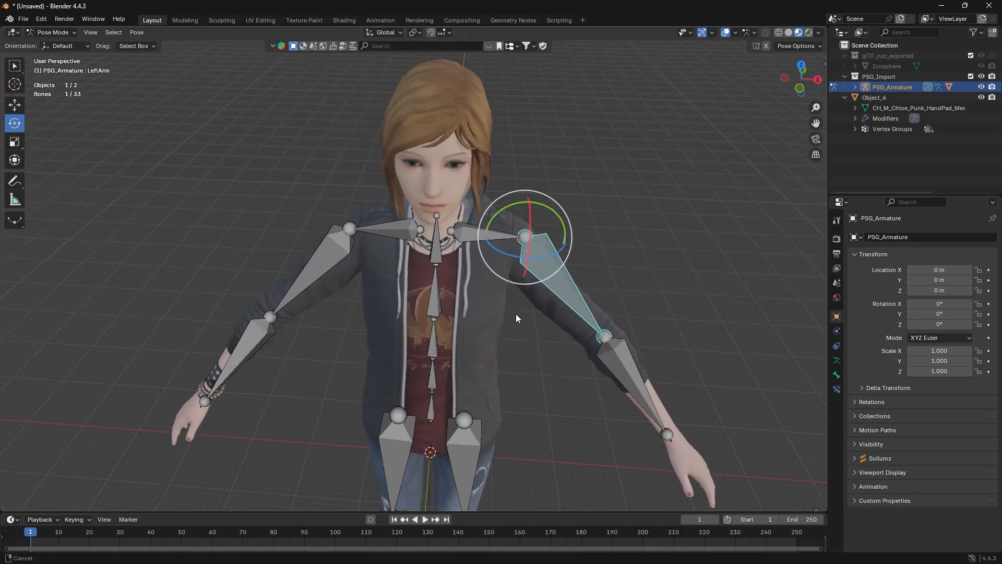
click(398, 229)
middle_drag(409, 252, 412, 230)
drag(415, 180, 496, 154)
middle_drag(497, 155, 481, 202)
key(ctrl+z)
middle_drag(425, 186, 367, 196)
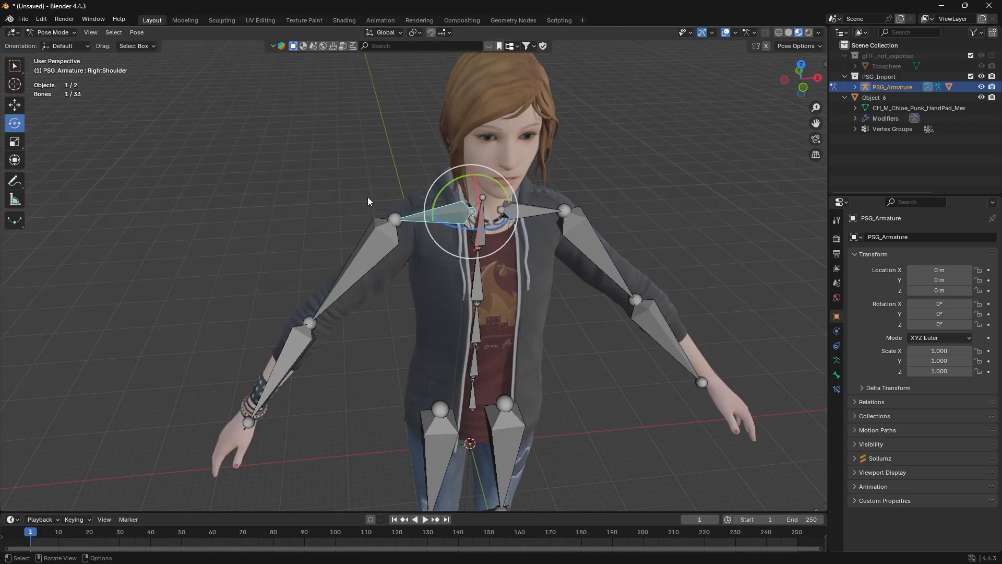
drag(453, 236, 512, 231)
middle_drag(578, 259, 558, 265)
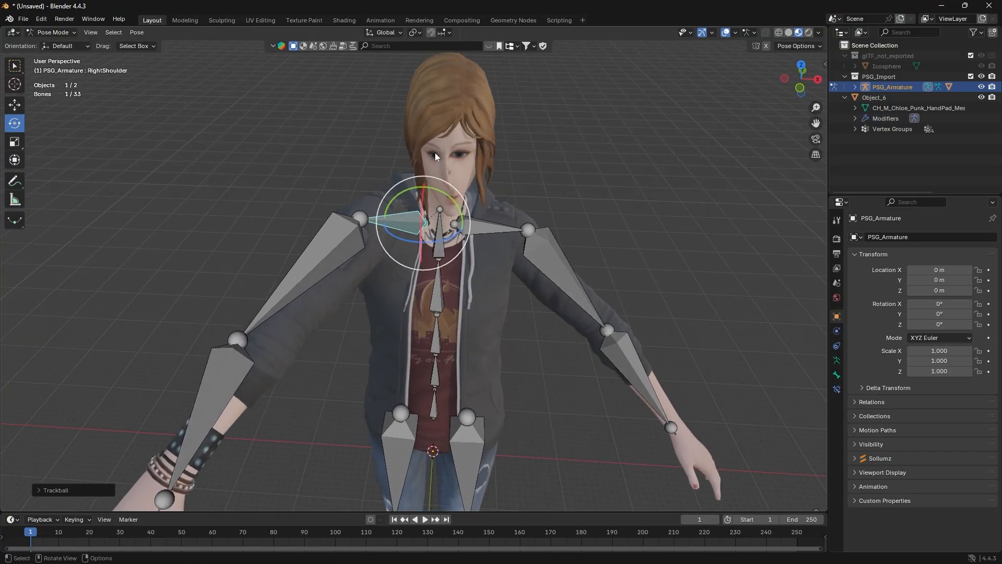
middle_drag(437, 262, 450, 266)
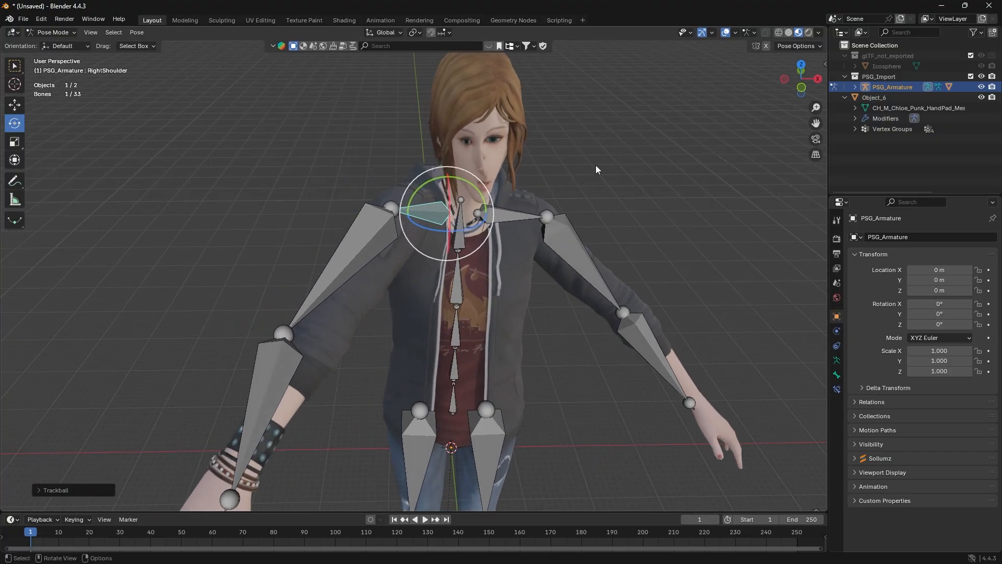
middle_drag(418, 234, 496, 262)
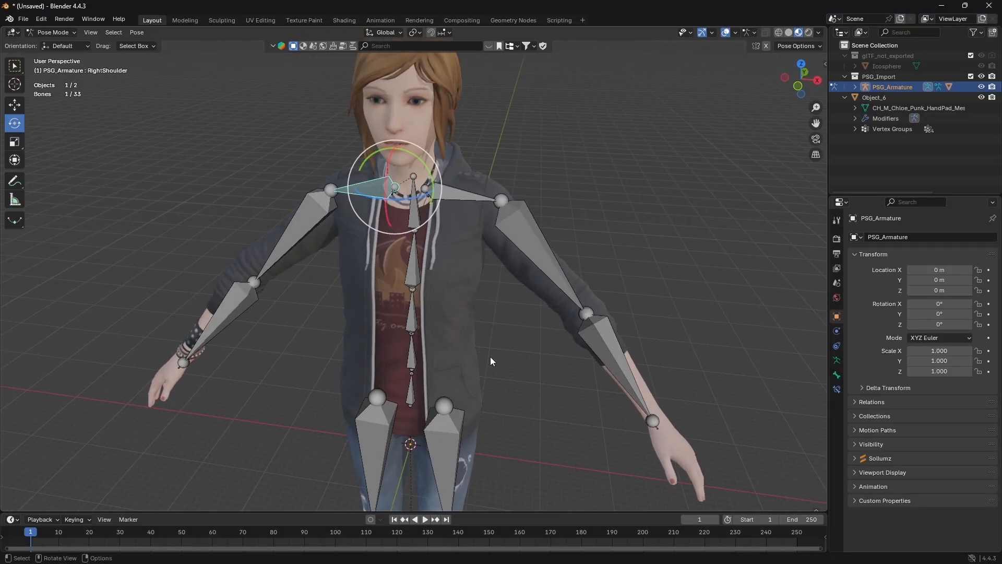
Deselect the bones, return to Object Mode and select the Object_6 mesh
scroll(490, 355, down, 4)
middle_drag(508, 330, 525, 327)
middle_drag(396, 340, 437, 339)
scroll(267, 120, up, 3)
shift+middle_drag(268, 120, 261, 171)
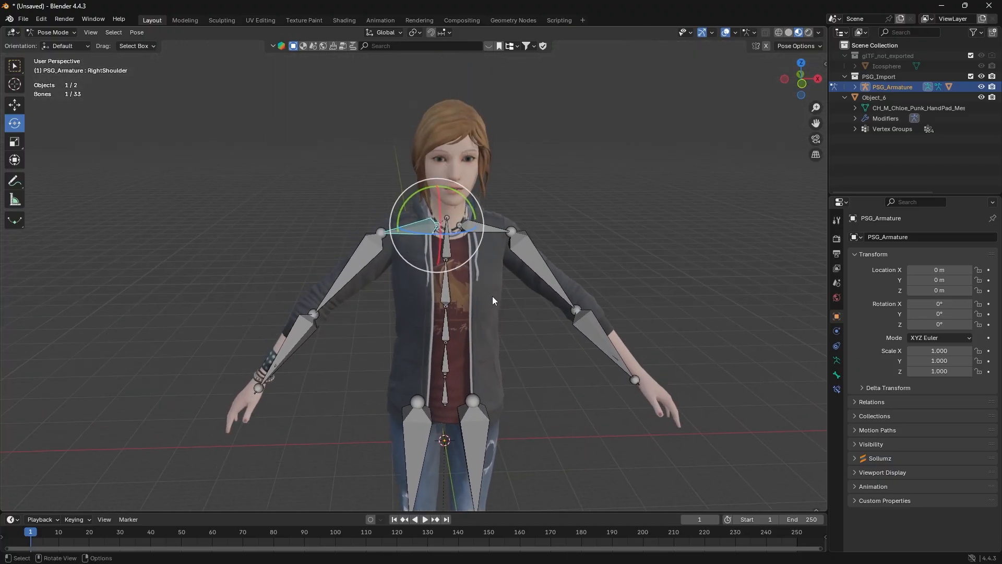
middle_drag(493, 296, 434, 337)
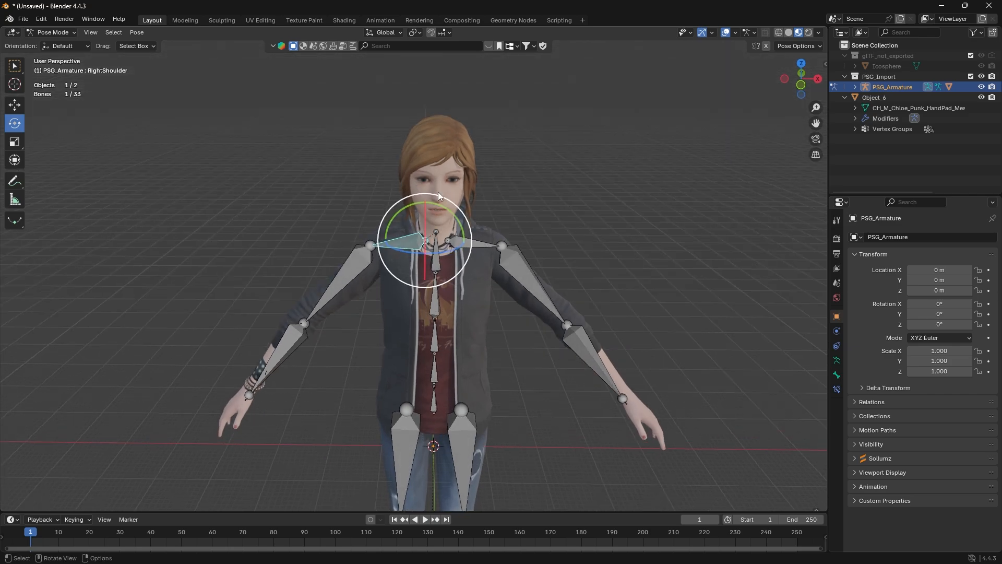
click(306, 214)
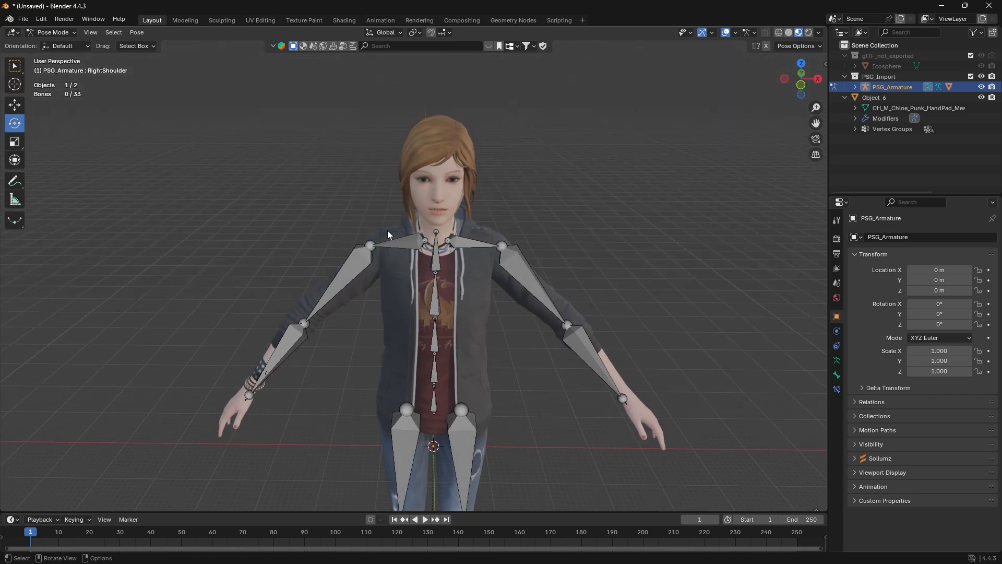
click(52, 32)
click(54, 43)
click(388, 291)
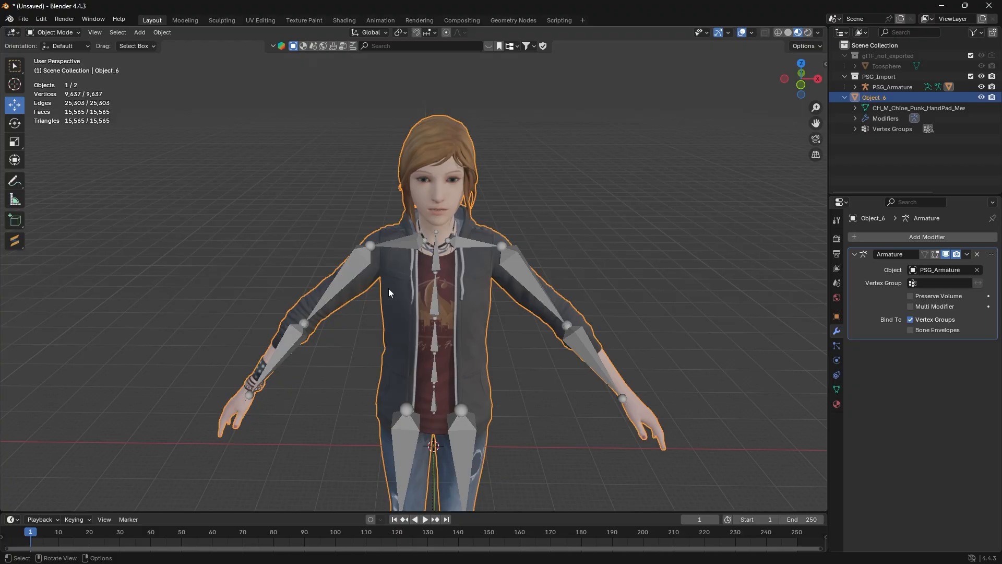
Check Object_6 in Weight Paint mode and switch it to Edit Mode
click(52, 34)
click(73, 91)
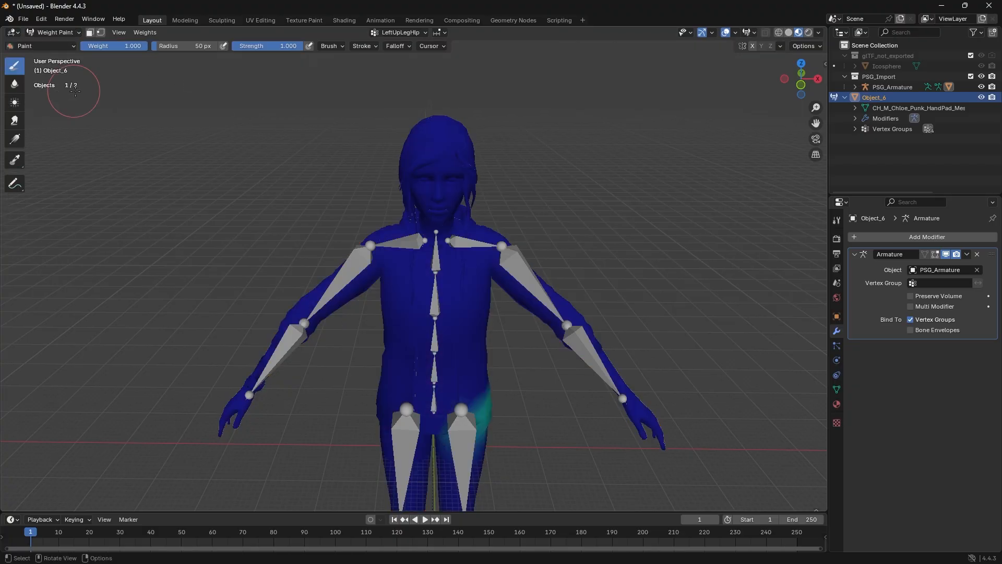
click(52, 32)
click(53, 56)
scroll(341, 230, up, 5)
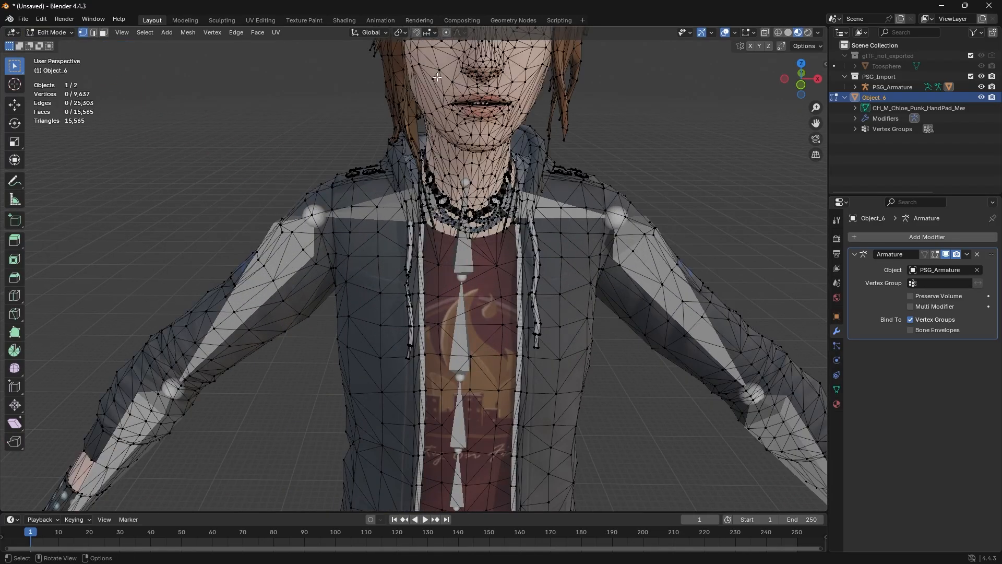
middle_drag(561, 80, 562, 97)
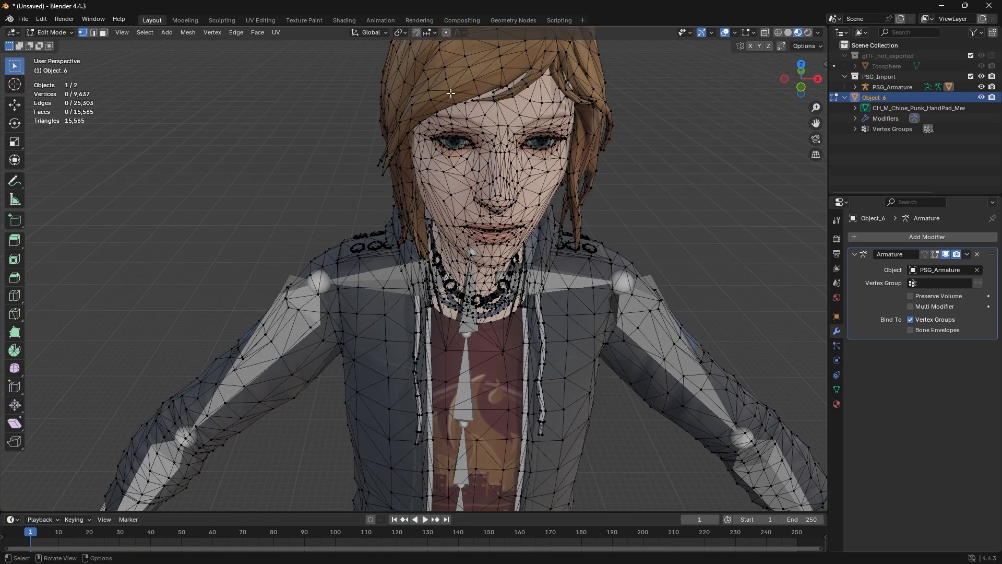
middle_drag(459, 186, 405, 189)
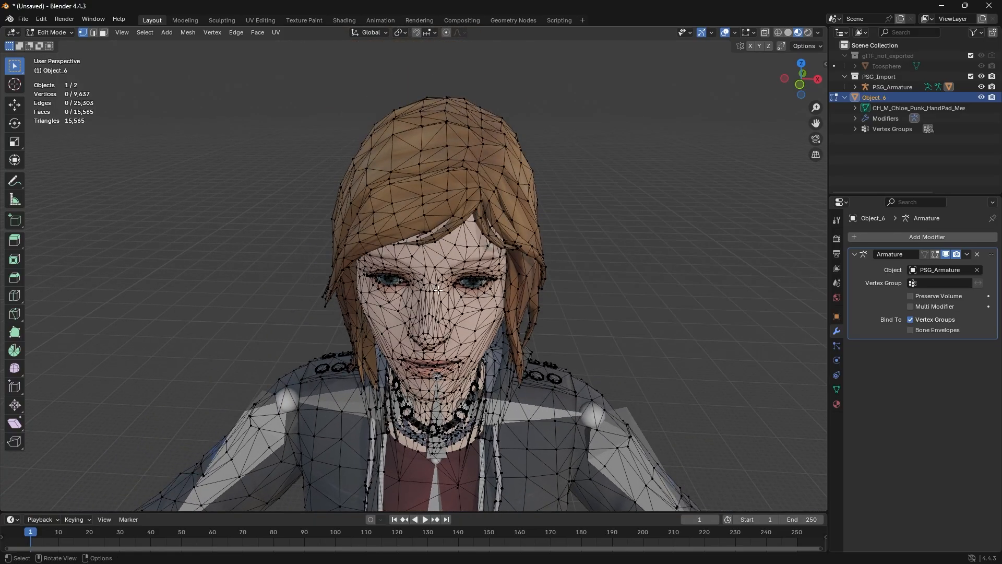
Try selecting the face's linked geometry with the delimit set to Normal, and clear the selection
key(l)
middle_drag(437, 290, 441, 275)
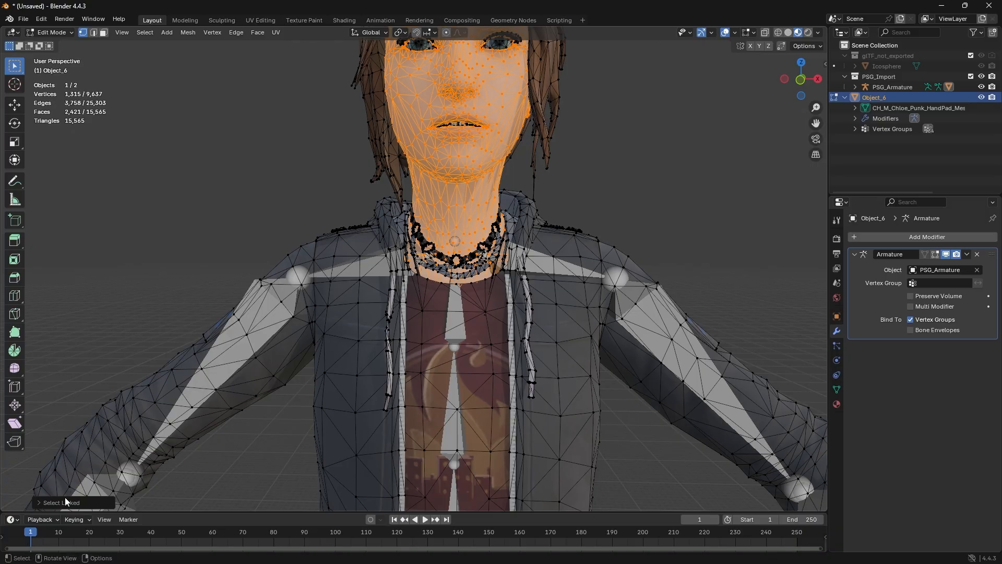
click(39, 503)
drag(114, 502, 123, 458)
click(180, 285)
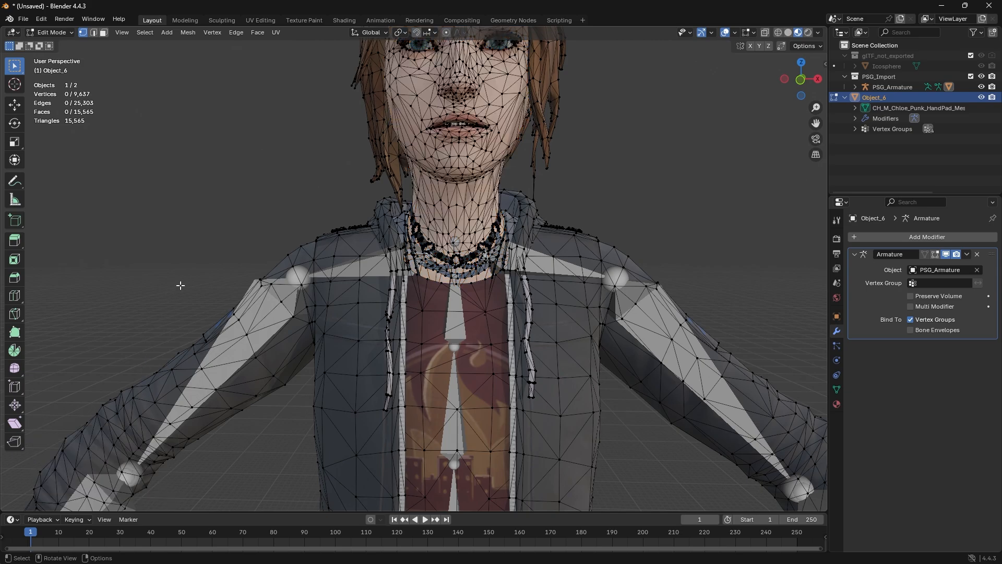
Select the face's linked geometry with the delimit set to UVs, and clear the selection
middle_drag(275, 232, 274, 231)
key(l)
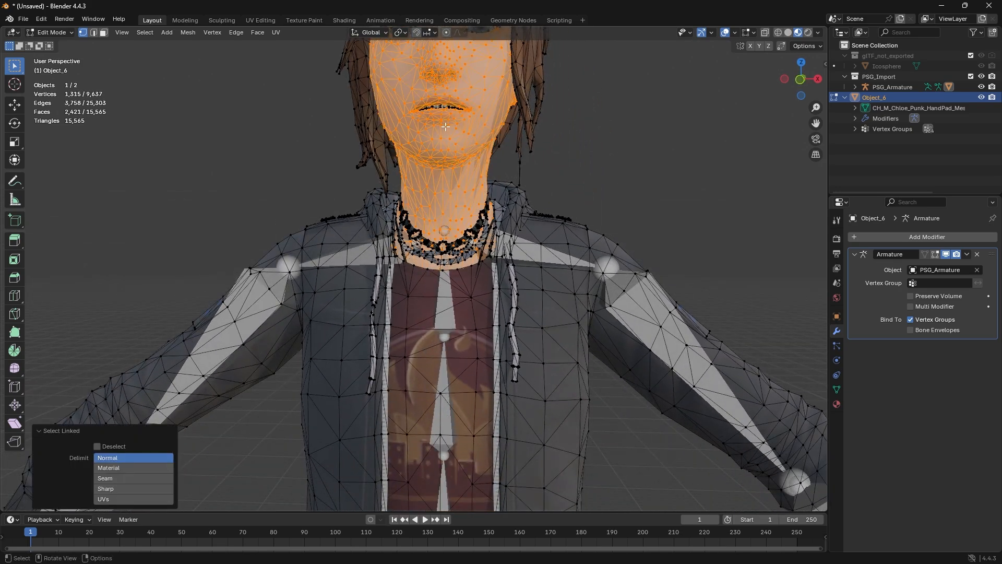
click(117, 499)
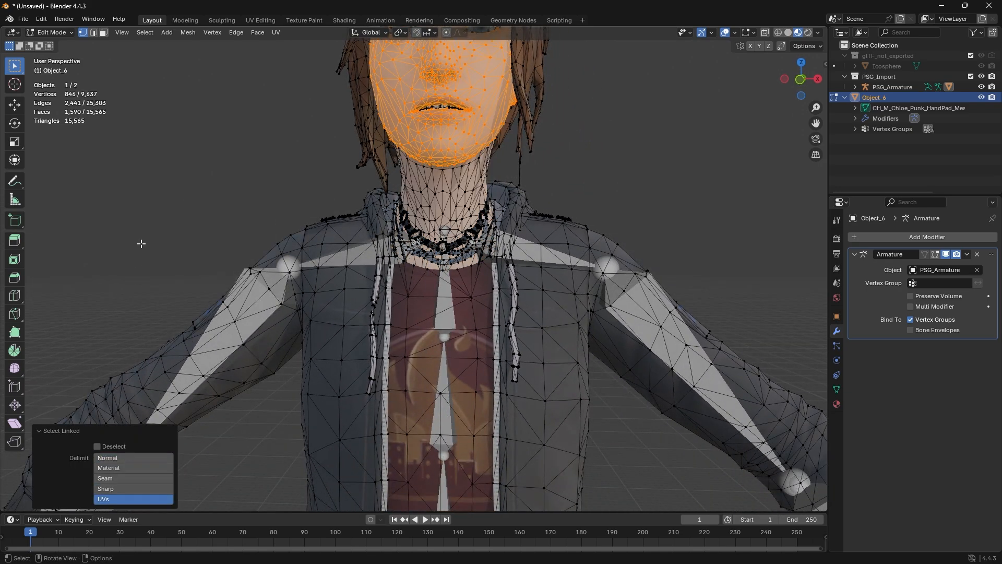
middle_drag(141, 243, 194, 240)
click(235, 241)
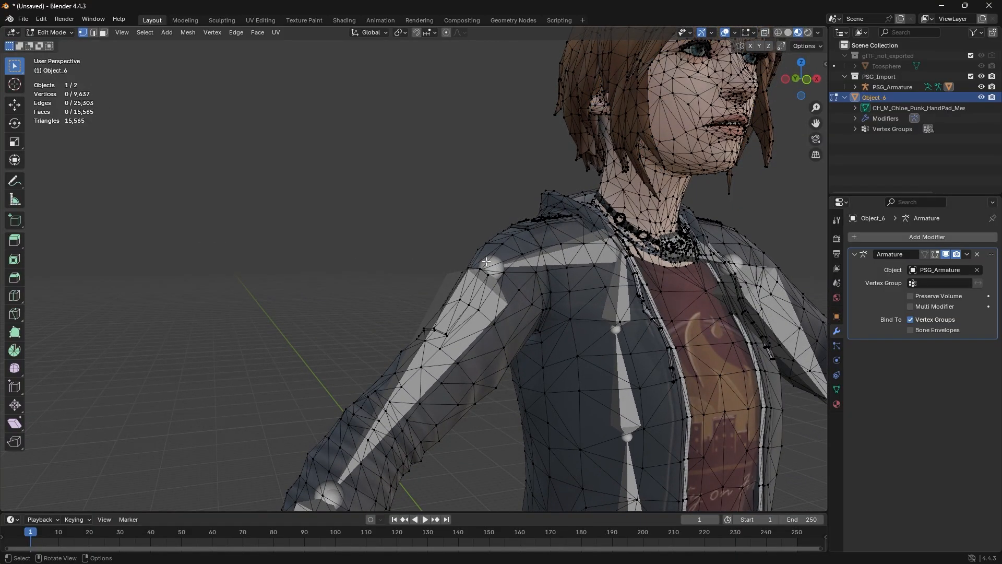
Select the face and the main hair pieces as linked geometry delimited by UVs
middle_drag(486, 261, 418, 191)
key(l)
key(l)
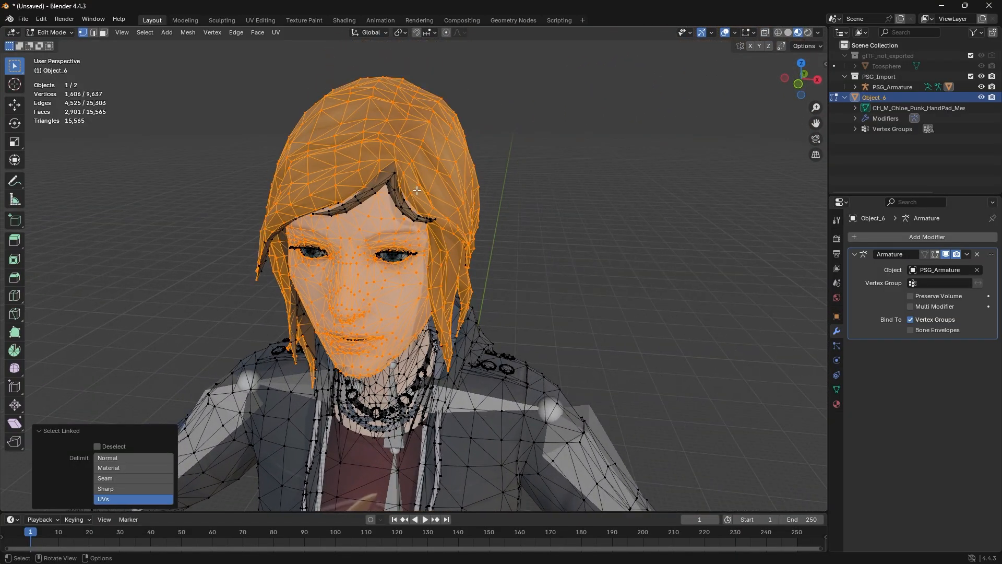
key(l)
key(l)
Add the remaining linked hair strands around the face to the selection
middle_drag(391, 196, 399, 180)
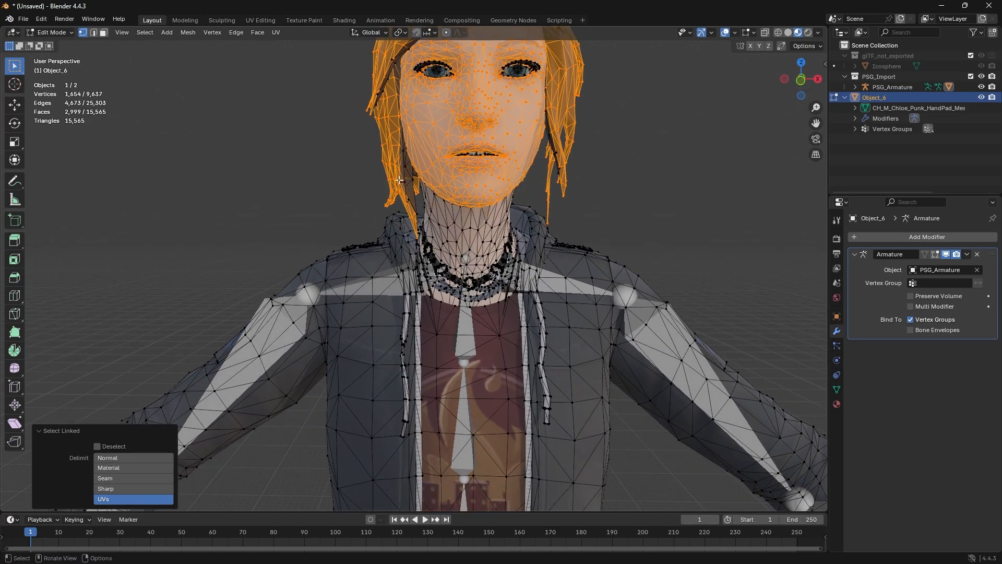
middle_drag(393, 121, 390, 140)
key(l)
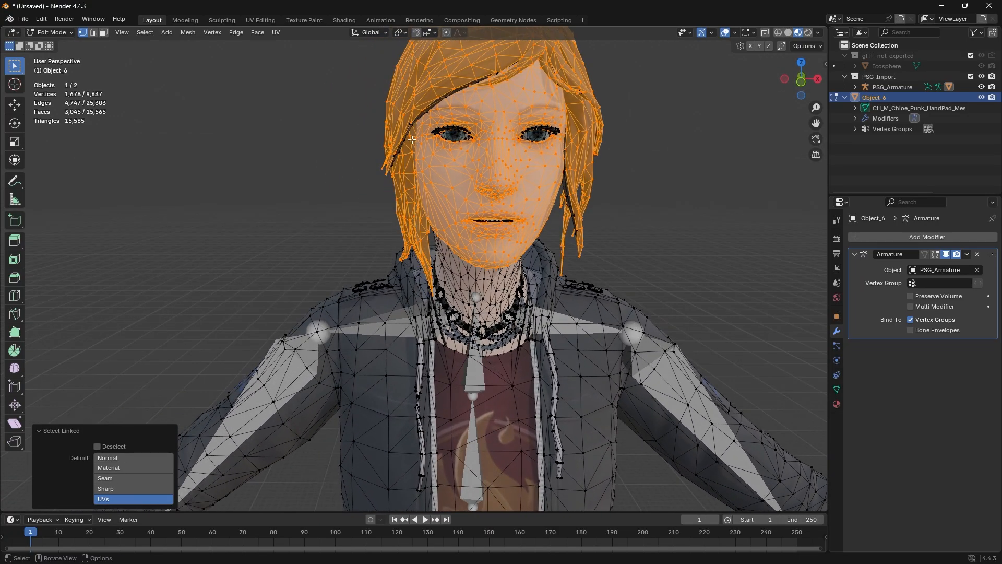
key(l)
key(l)
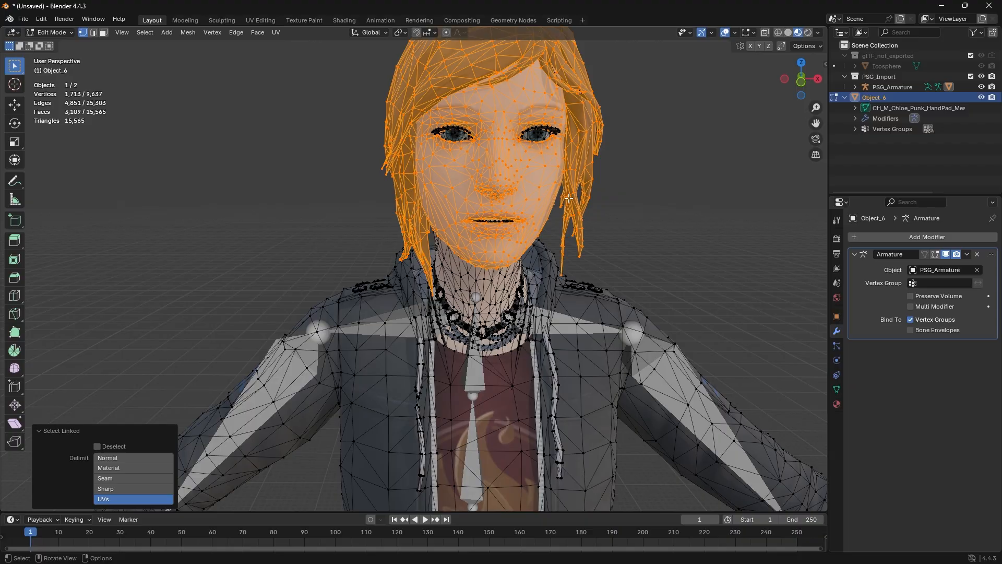
Add the hair piece behind the neck to the selection, then try adding the neck's linked geometry and undo that
middle_drag(572, 197, 611, 188)
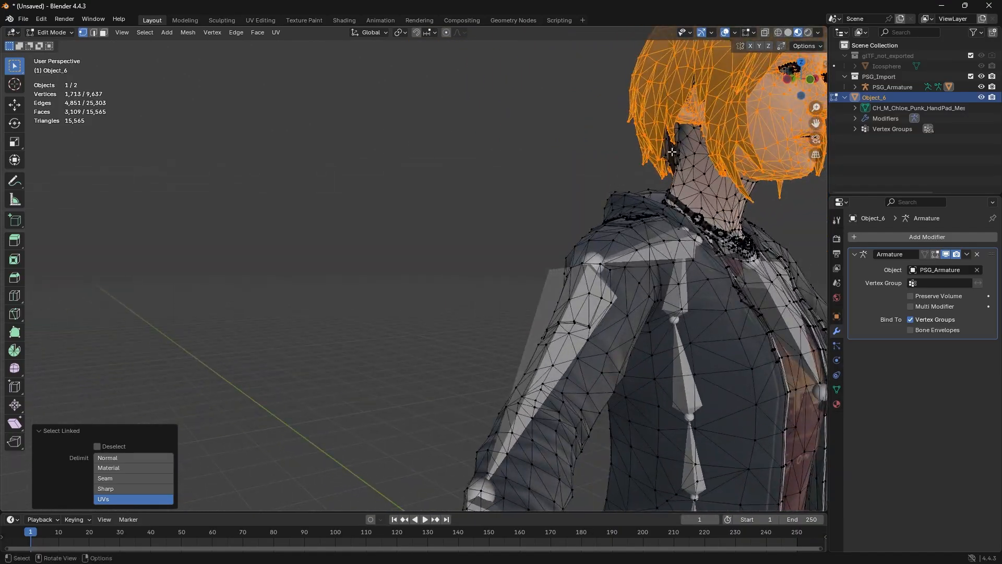
middle_drag(677, 142, 663, 151)
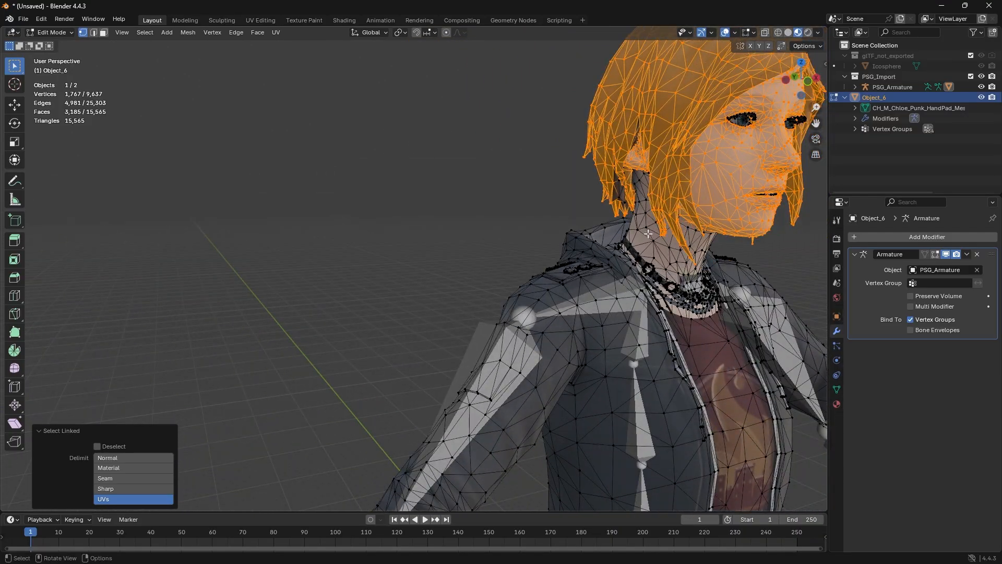
key(l)
middle_drag(648, 233, 407, 266)
key(ctrl+z)
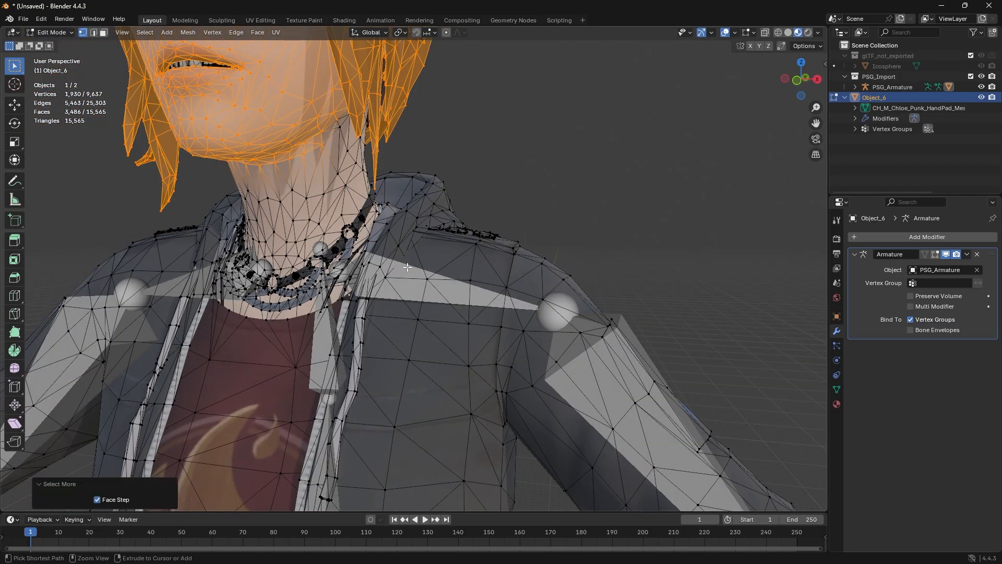
Grow the selection step by step from the head down over the neck to the necklace
key(ctrl+KP_Add)
key(ctrl+KP_Add)
key(ctrl+KP_Add)
key(ctrl+KP_Add)
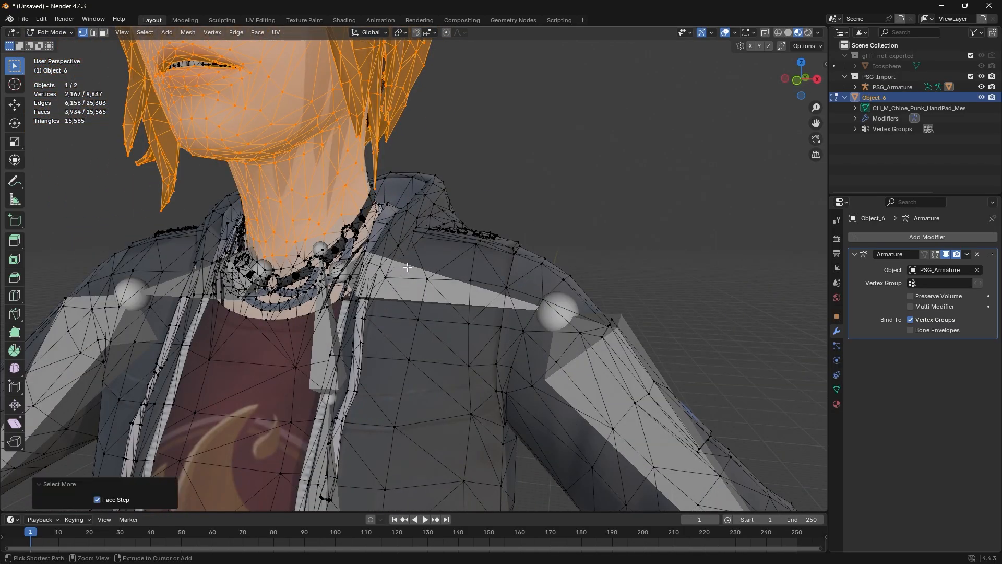
key(ctrl+KP_Add)
Add the eyes and the unselected inner hair pieces as linked geometry delimited by UVs
middle_drag(381, 262, 406, 161)
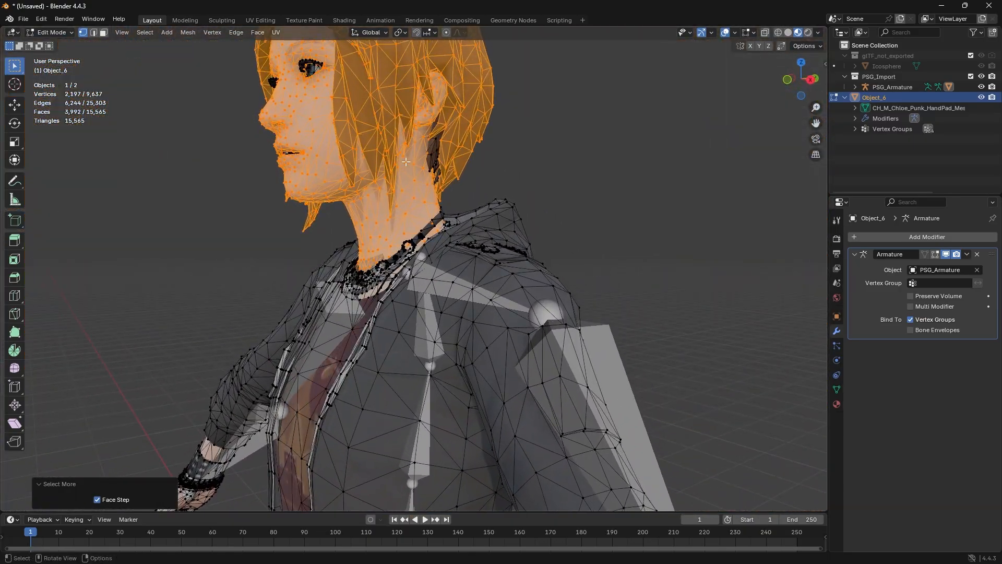
key(l)
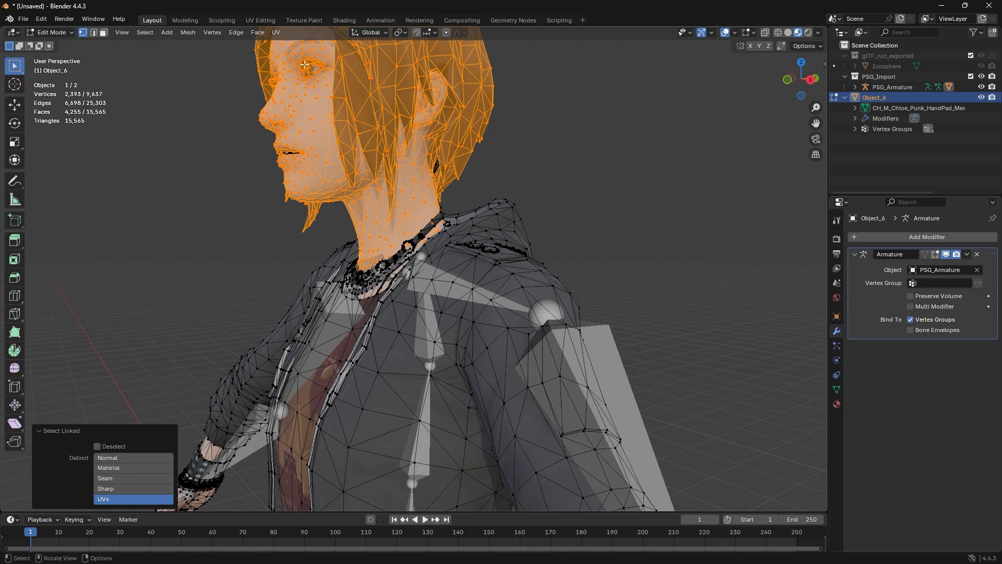
middle_drag(438, 164, 346, 199)
key(l)
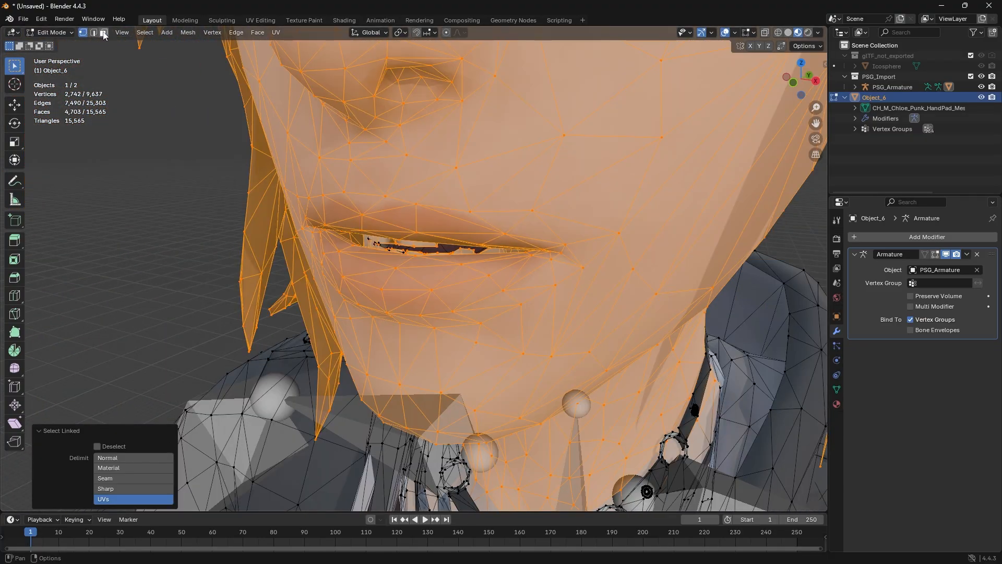
Switch to face selection and add the inner mouth and the remaining back hair piece as linked geometry delimited by Seam
click(103, 33)
key(l)
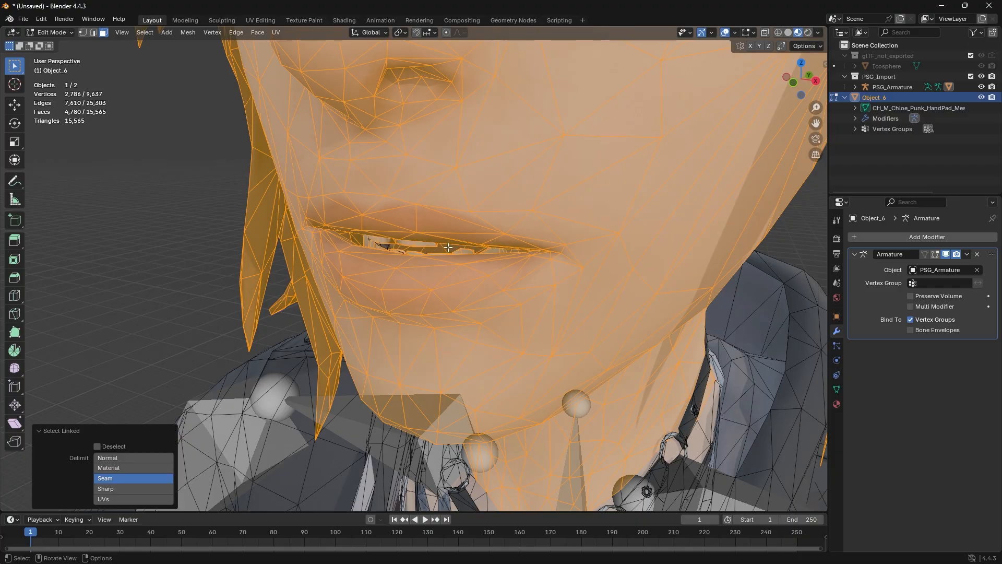
middle_drag(396, 245, 452, 245)
mouse_move(539, 252)
shift+middle_down()
mouse_move(372, 281)
mouse_move(507, 311)
mouse_move(538, 255)
shift+middle_up()
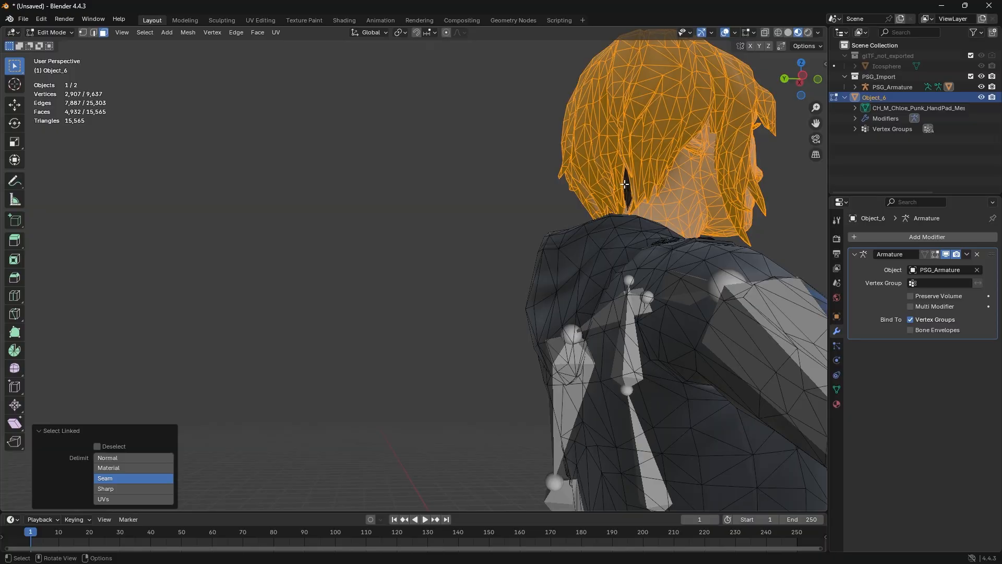
middle_drag(628, 189, 559, 269)
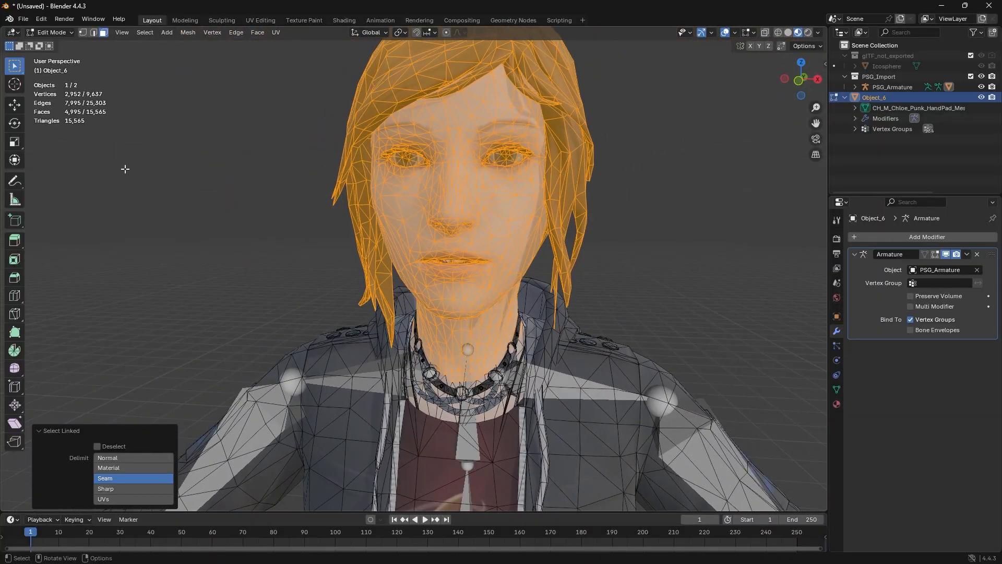
Switch the mesh to Weight Paint mode and enable face selection masking for the selected head and hair
click(58, 34)
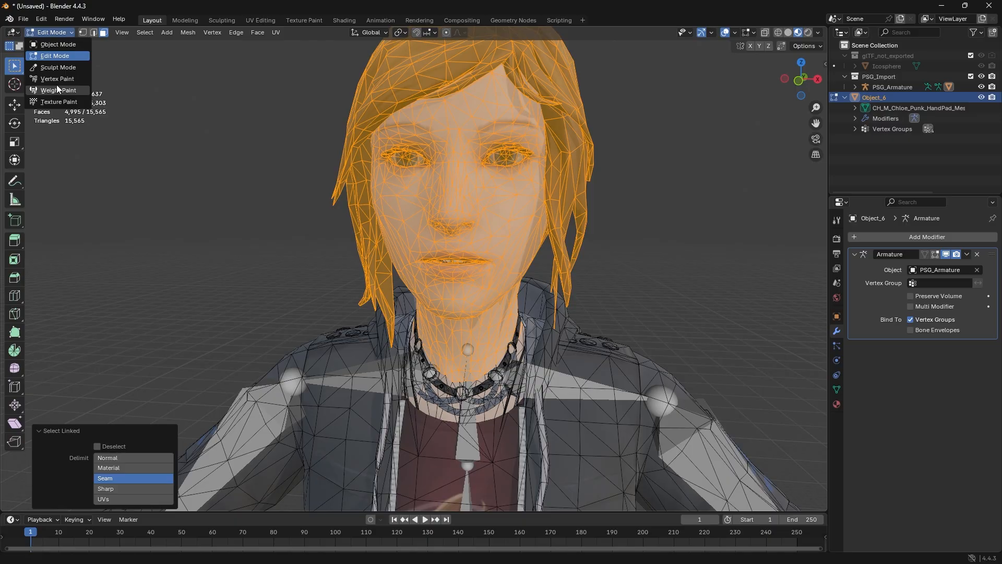
click(57, 87)
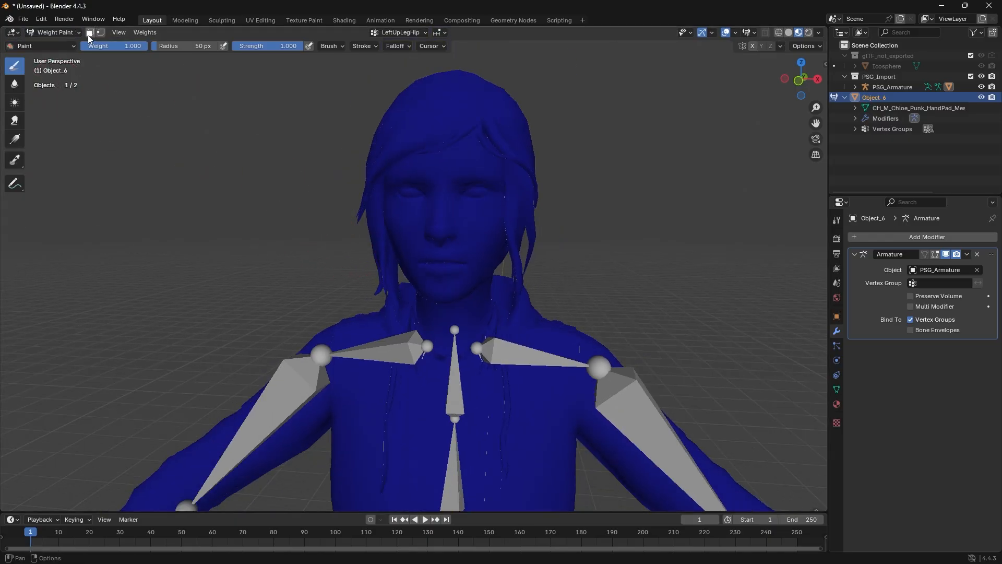
click(90, 33)
middle_drag(340, 251, 391, 225)
Activate the RightShoulder vertex group and fill the masked head, neck and hair with a weight of 0
click(399, 33)
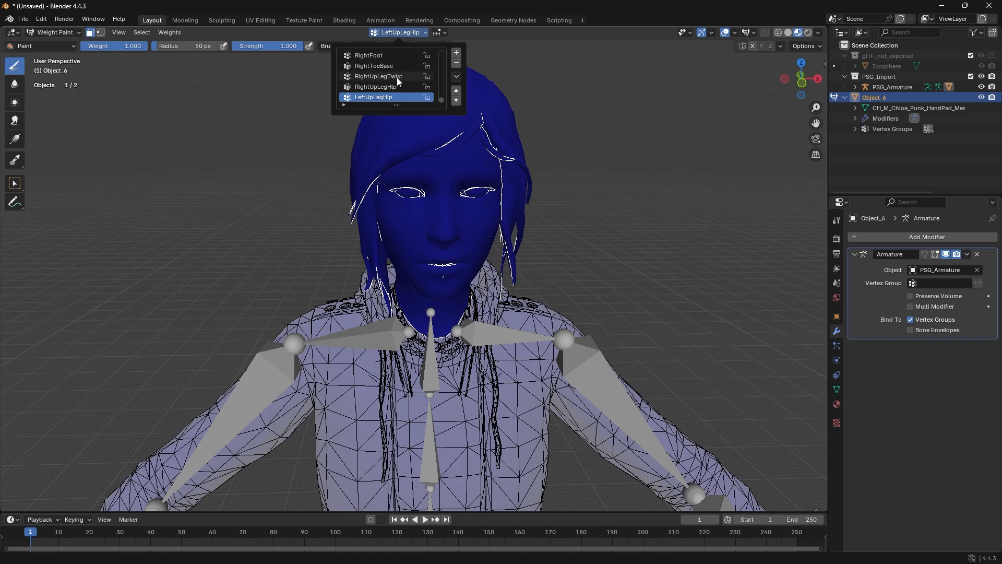
scroll(396, 78, up, 10)
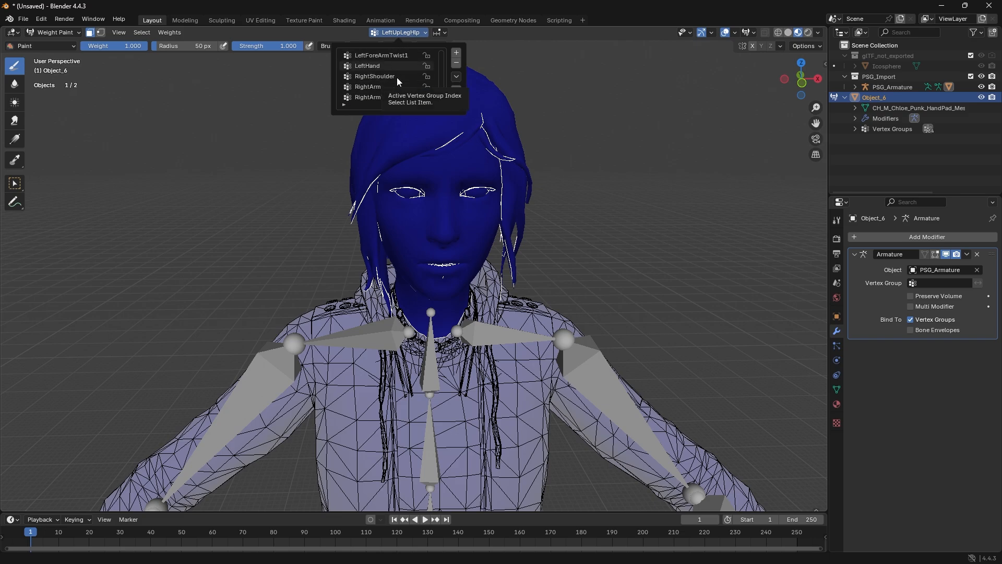
click(386, 76)
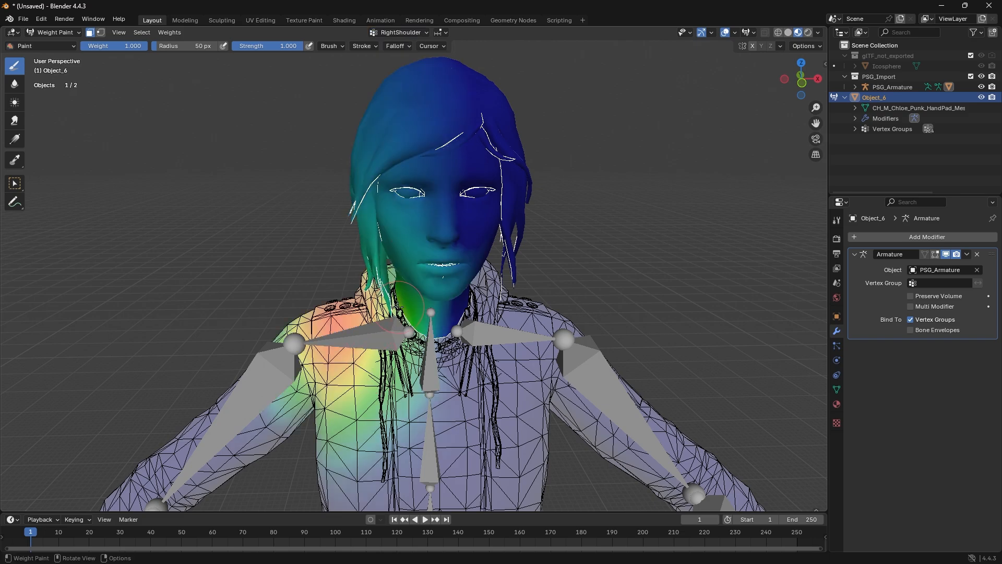
middle_drag(402, 308, 354, 309)
middle_drag(435, 231, 359, 277)
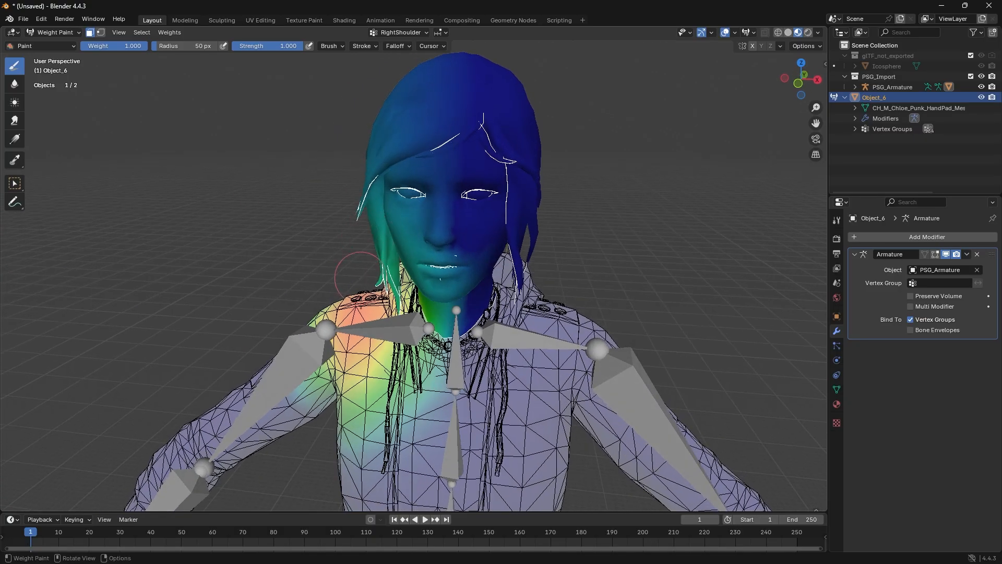
middle_drag(403, 211, 371, 215)
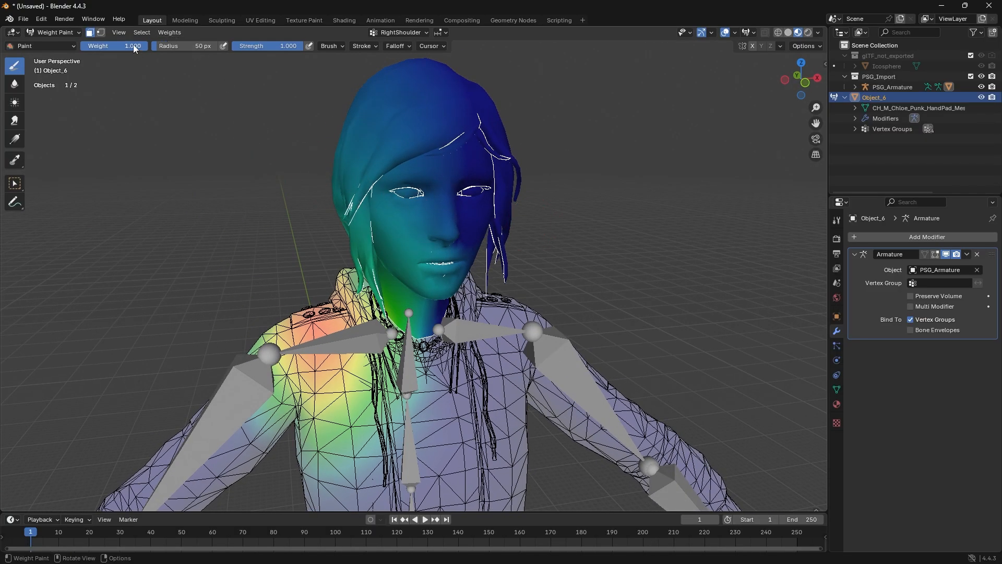
drag(134, 46, 81, 47)
key(ctrl+x)
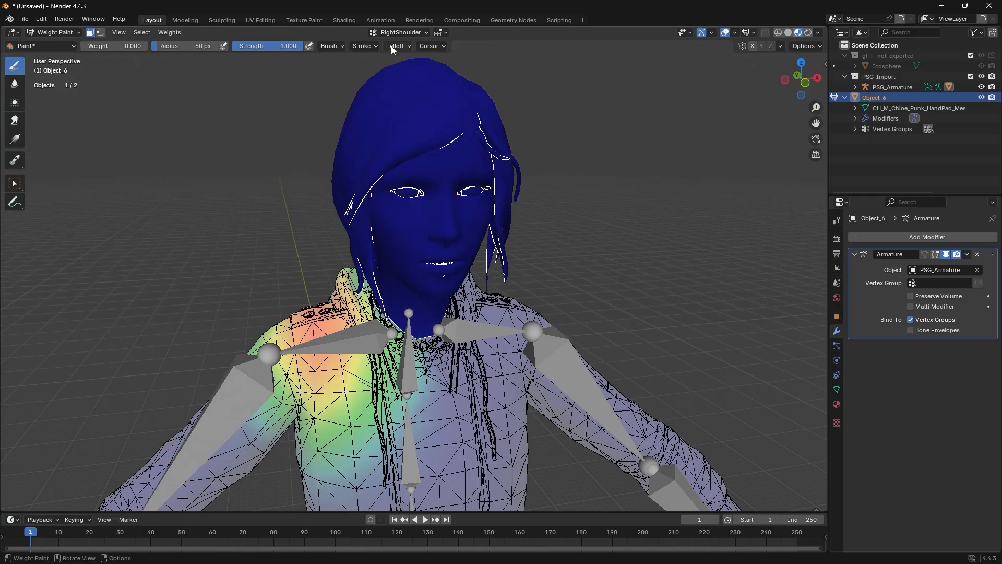
Make LeftShoulder the active vertex group for the masked head and hair
click(397, 33)
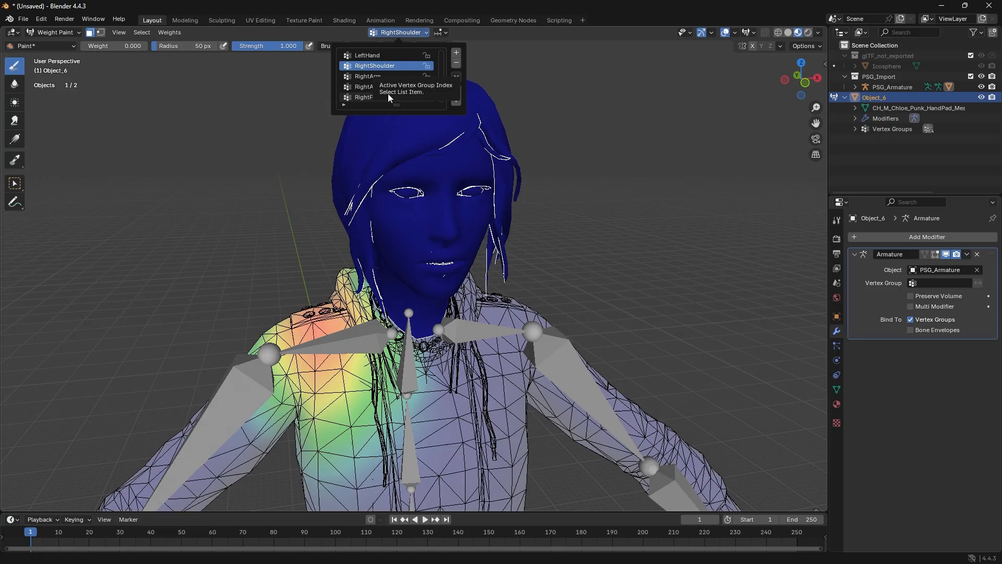
scroll(389, 94, up, 4)
click(391, 68)
middle_drag(401, 105, 459, 296)
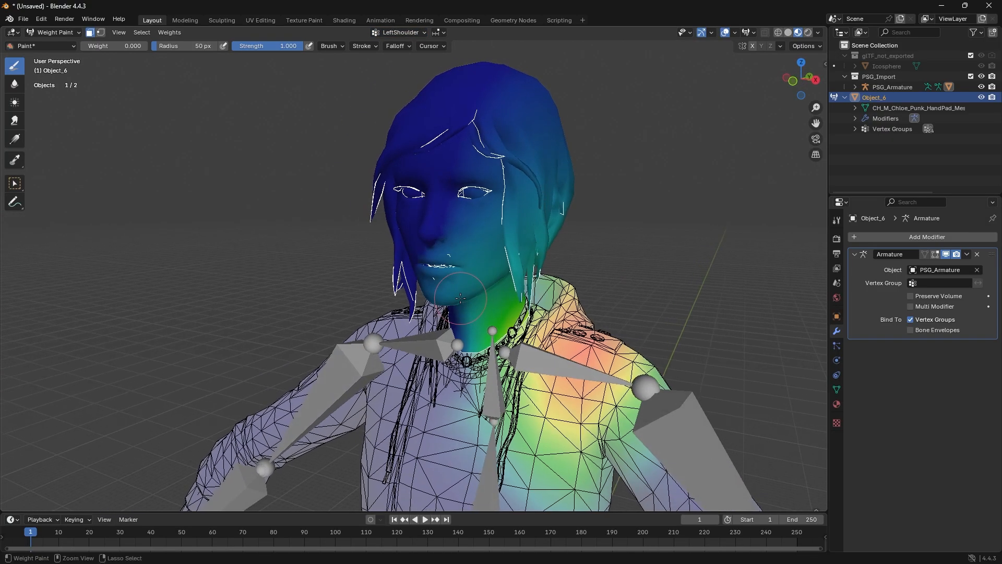
Return to Object Mode, select the PSG armature and put it in Pose Mode
click(53, 32)
click(58, 43)
click(376, 359)
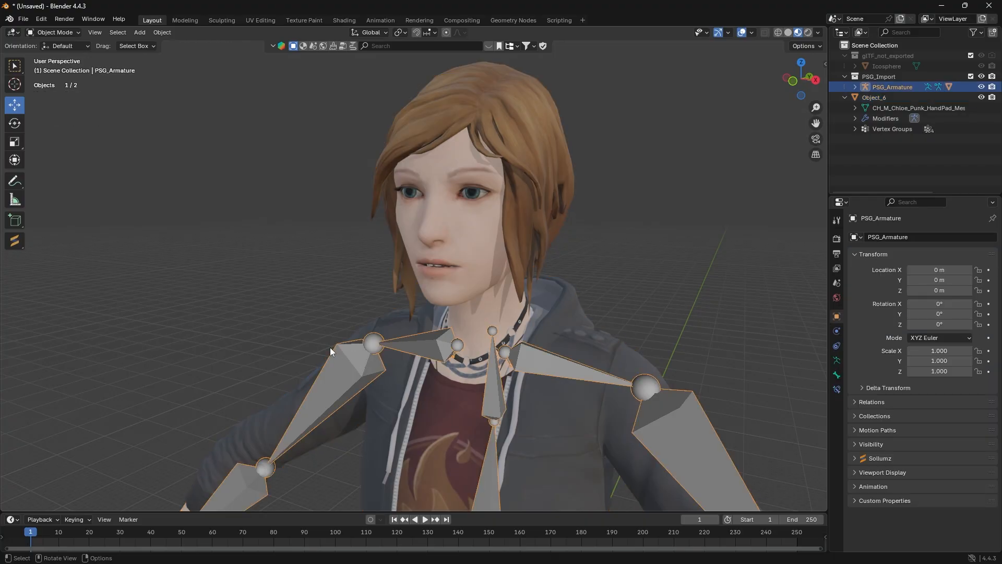
middle_drag(330, 346, 153, 126)
click(53, 33)
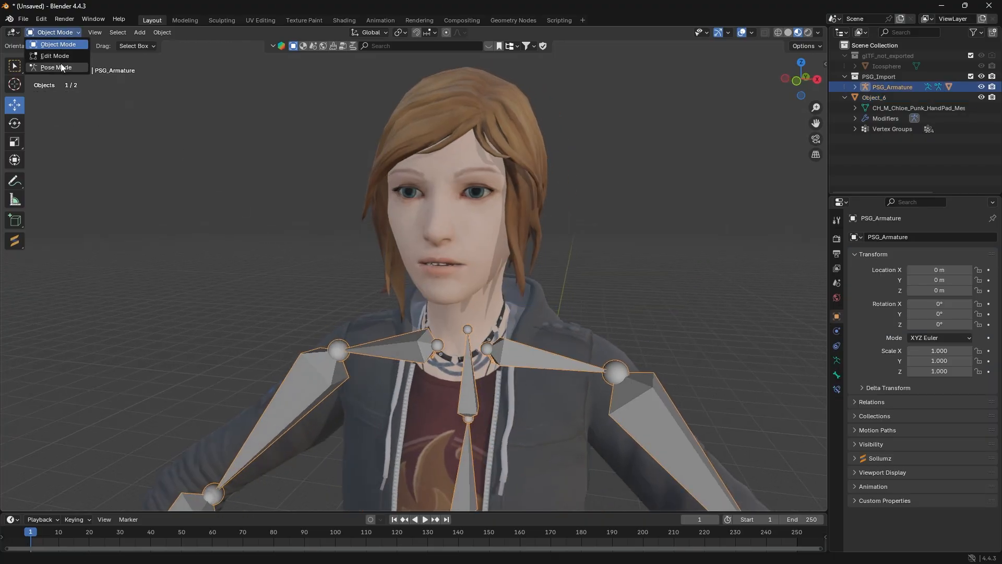
click(60, 64)
Test the RightShoulder bone by rotating it from the front and the back, undoing each rotation
click(393, 332)
middle_drag(414, 364, 447, 373)
drag(389, 341, 358, 388)
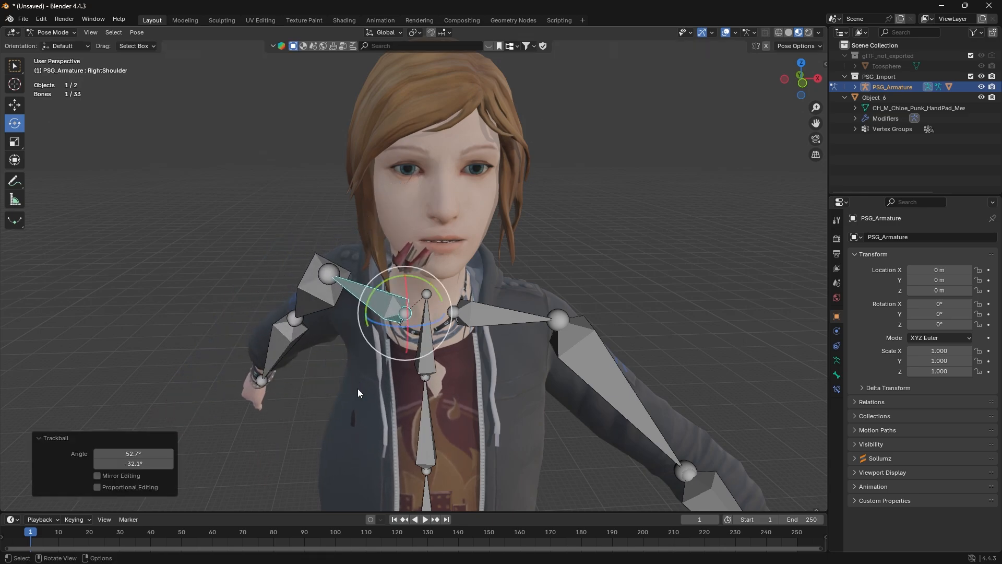
key(ctrl+z)
middle_drag(360, 385, 548, 381)
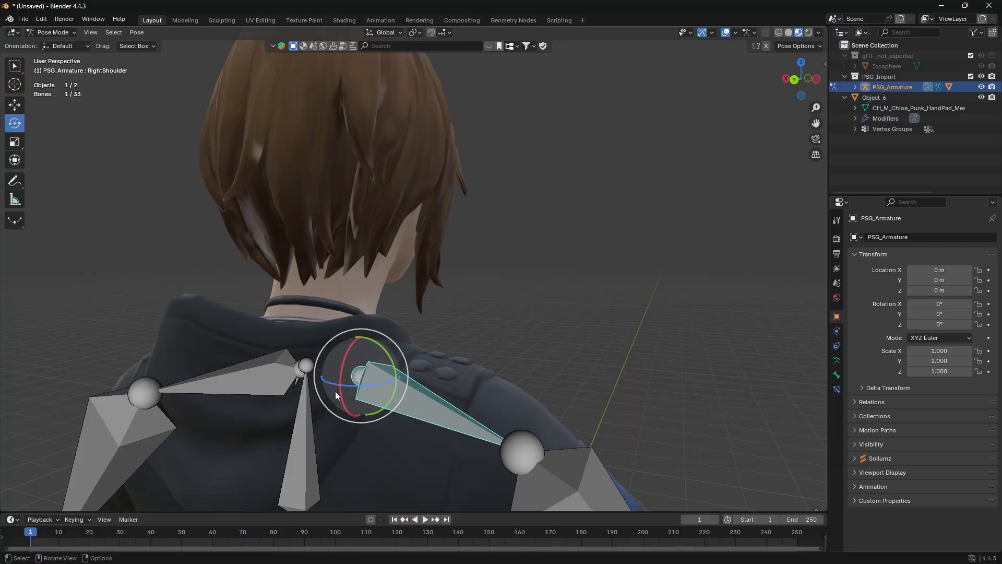
drag(335, 390, 446, 346)
key(ctrl+z)
Test the deformation around the neck and head by rotating the LeftShoulder bone
middle_drag(446, 347, 183, 359)
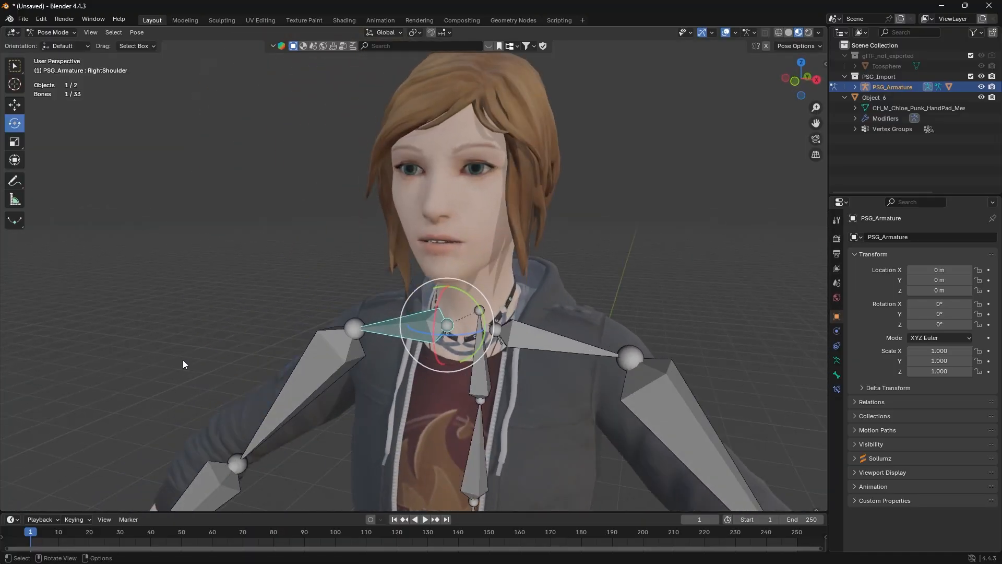
click(546, 349)
drag(503, 342, 528, 359)
Test the left upper arm and forearm bones by rotating them, and undo the rotations
scroll(528, 359, down, 6)
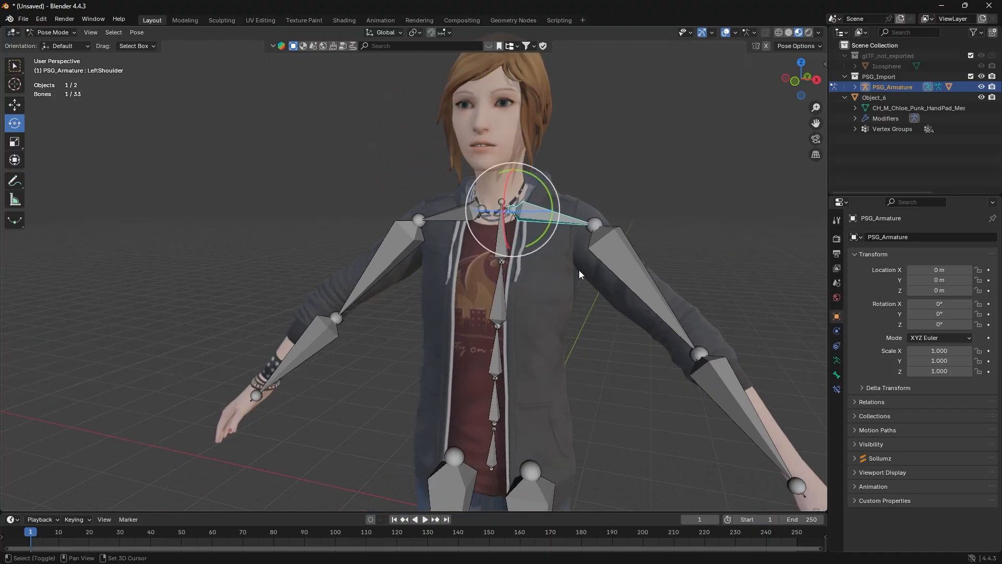
click(555, 261)
drag(555, 261, 593, 243)
click(587, 334)
drag(587, 334, 533, 366)
key(ctrl+z)
mouse_move(531, 365)
middle_down()
mouse_move(528, 374)
mouse_move(536, 371)
middle_up()
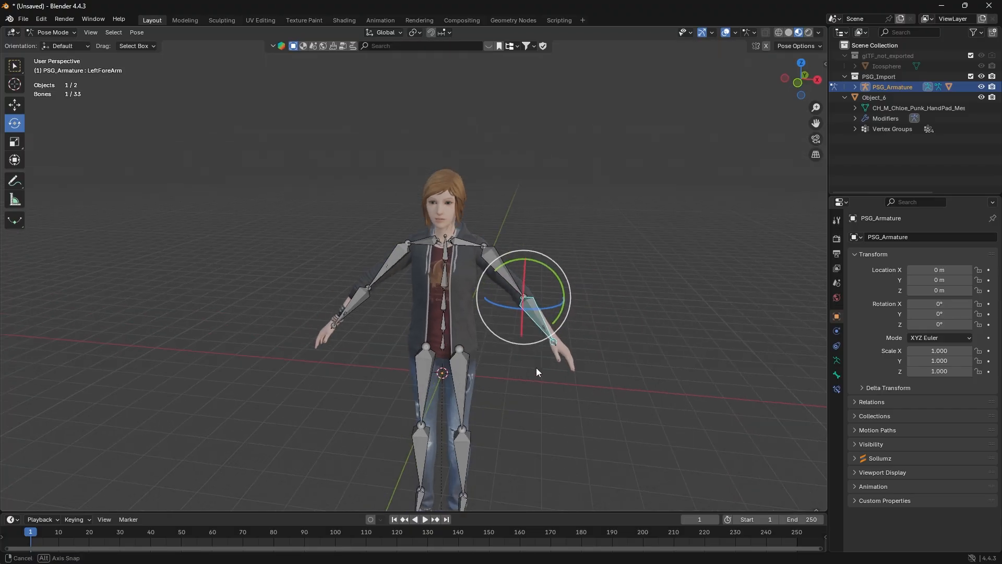
Clear the bone selection and look over the Surface and Voxel Heat Diffuse Skinning settings
scroll(660, 323, up, 2)
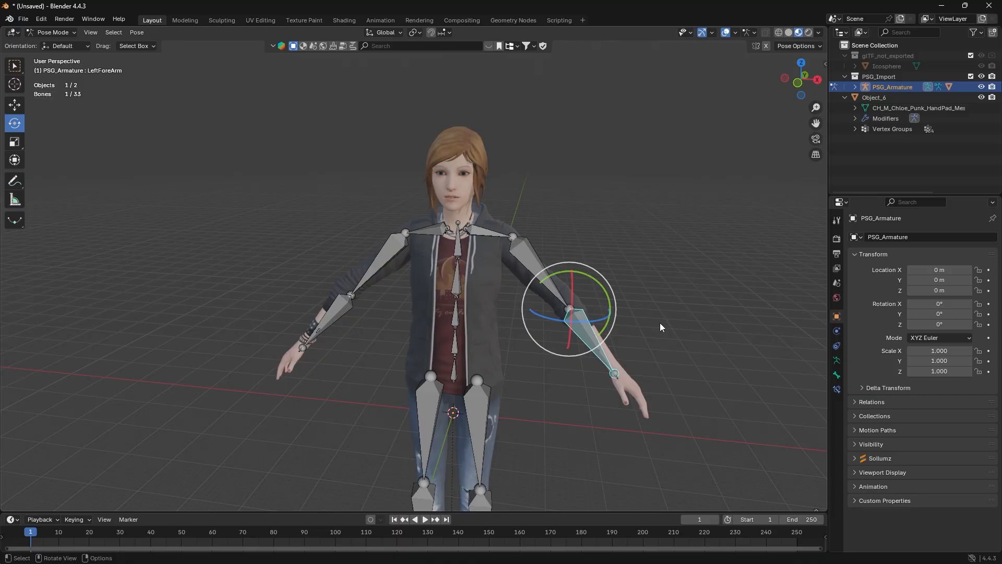
click(710, 333)
middle_drag(712, 333, 721, 328)
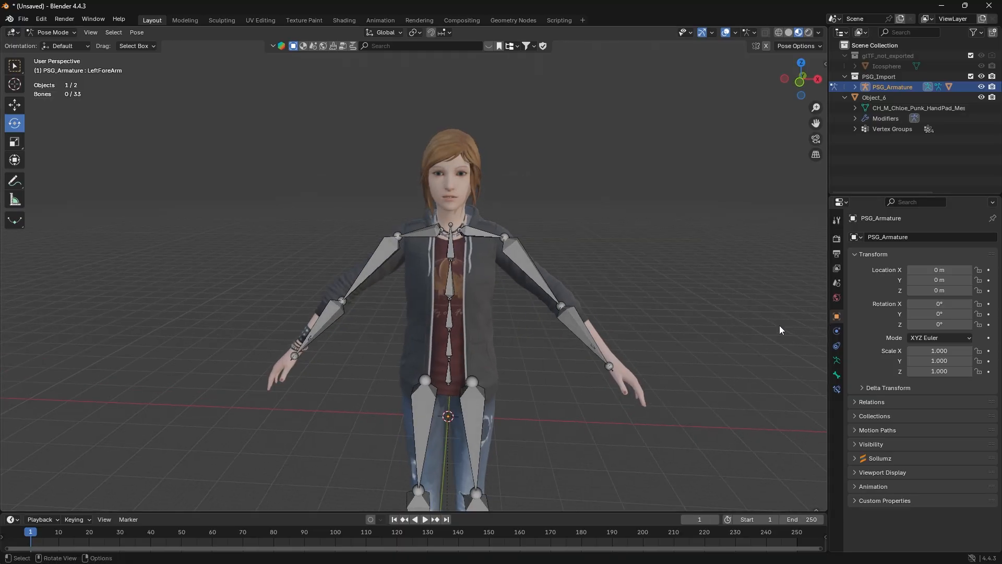
key(n)
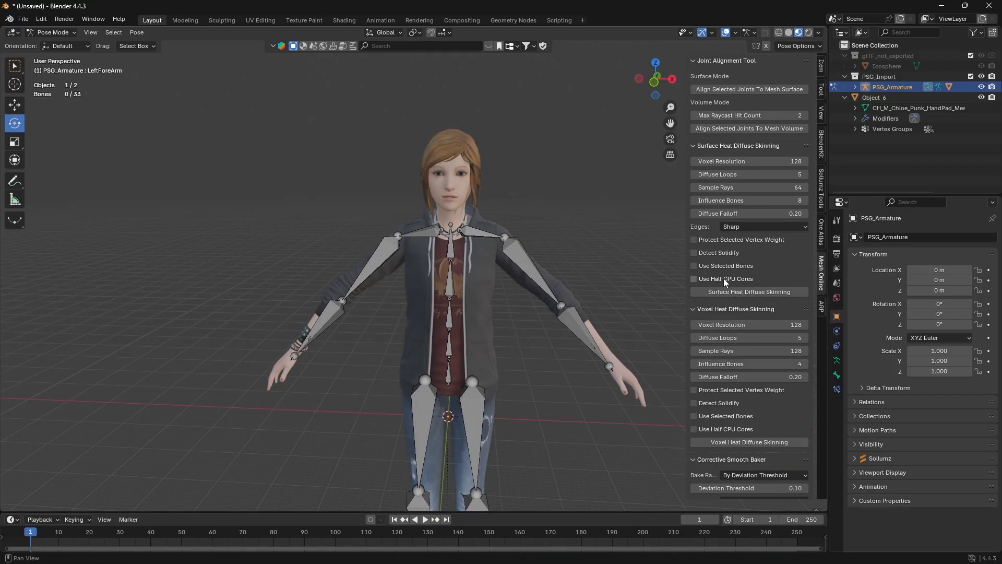
key(n)
key(n)
key(n)
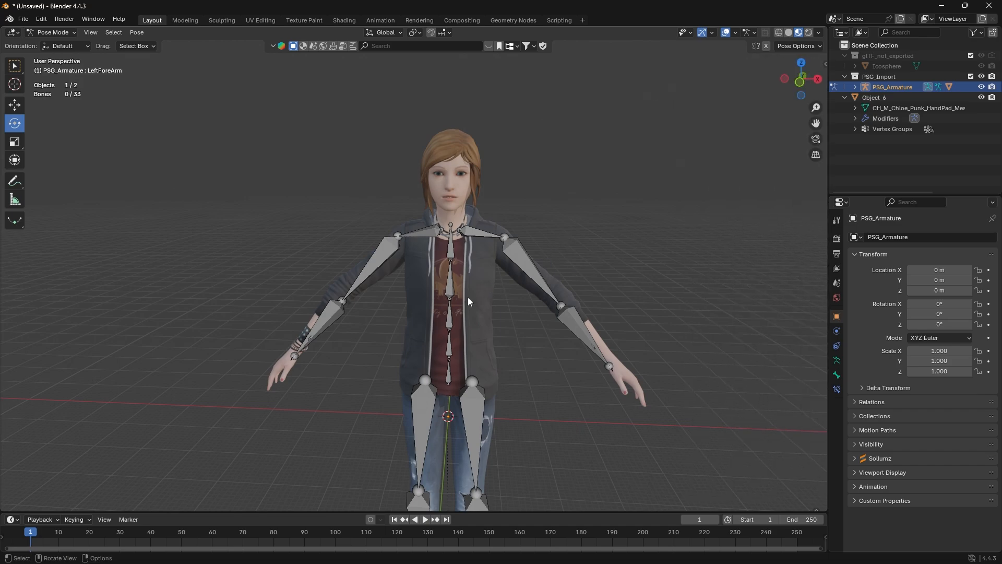
Leave Pose Mode for Object Mode, select the character mesh and add a Smooth Corrective modifier to it
click(52, 32)
click(55, 39)
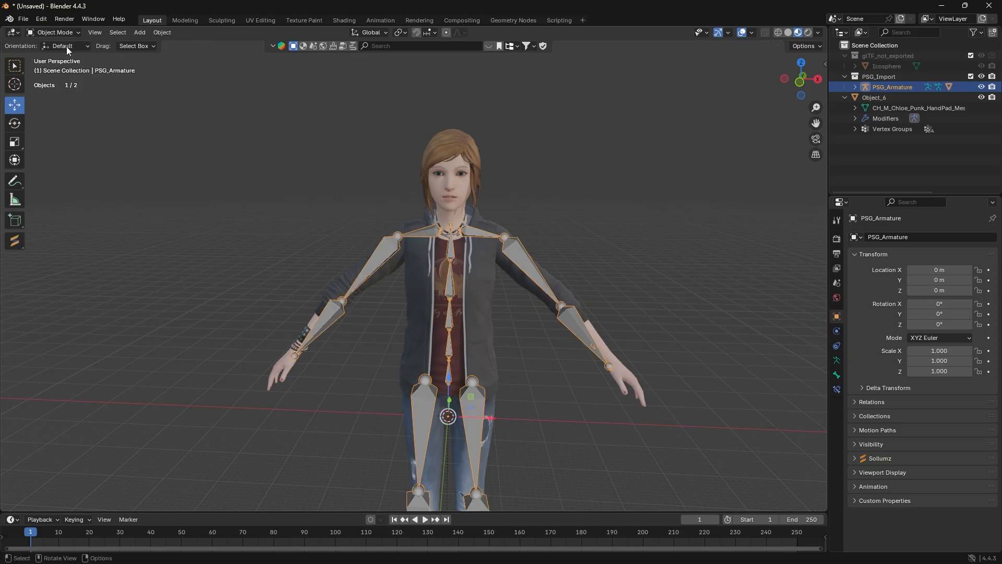
click(467, 304)
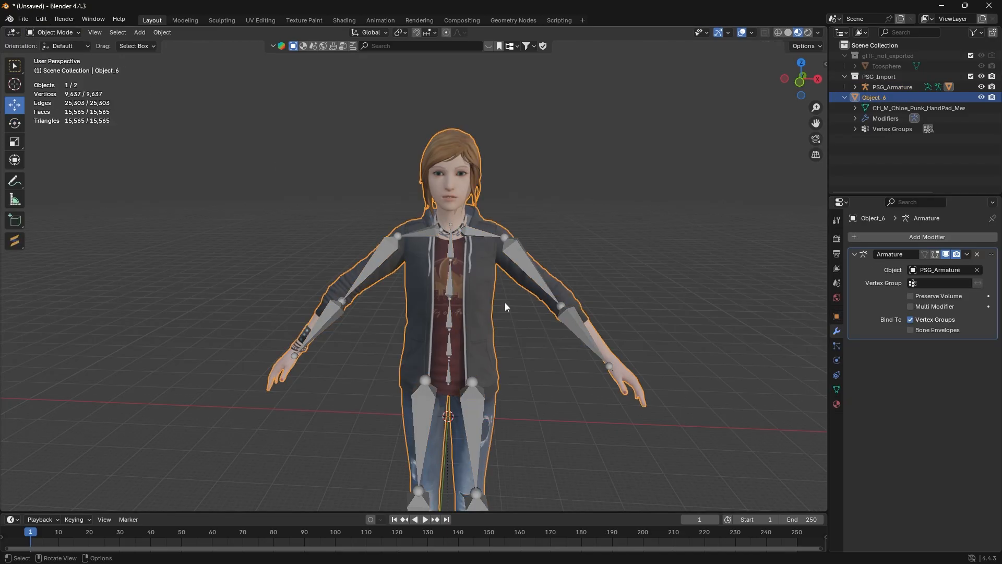
click(906, 242)
mouse_move(897, 241)
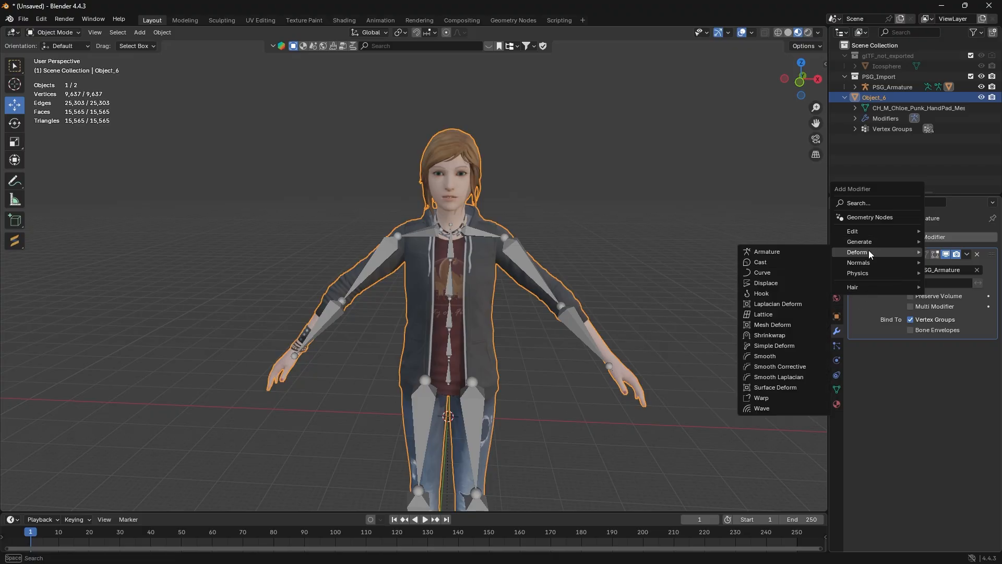
mouse_move(863, 253)
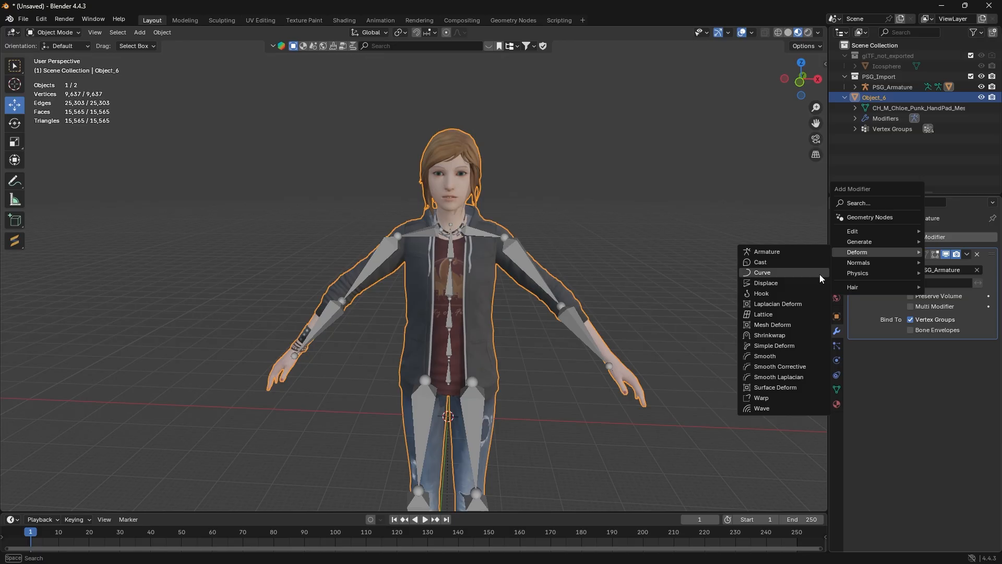
click(788, 365)
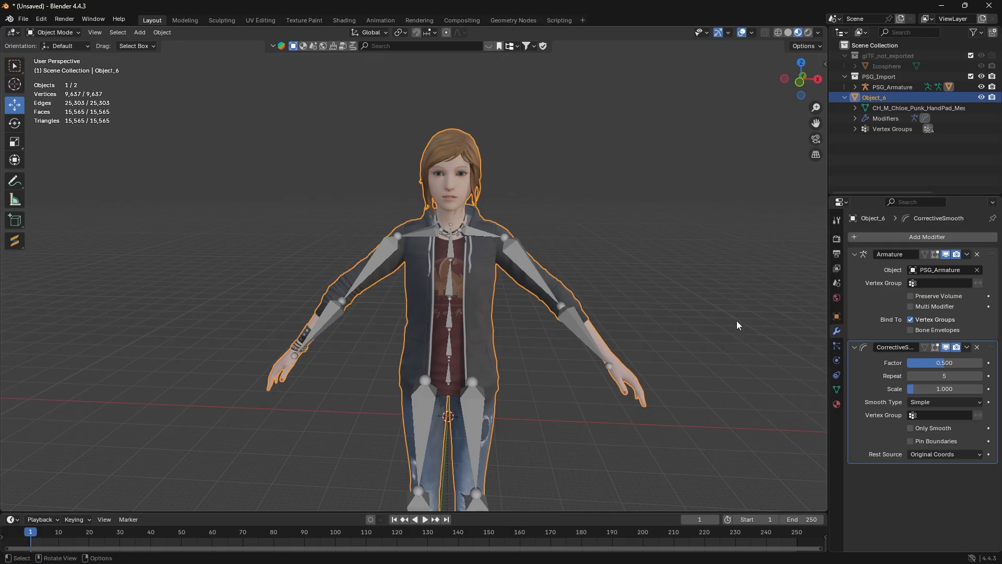
Look over the Corrective Smooth Baker settings and the character's whole body with the modifier in place
key(n)
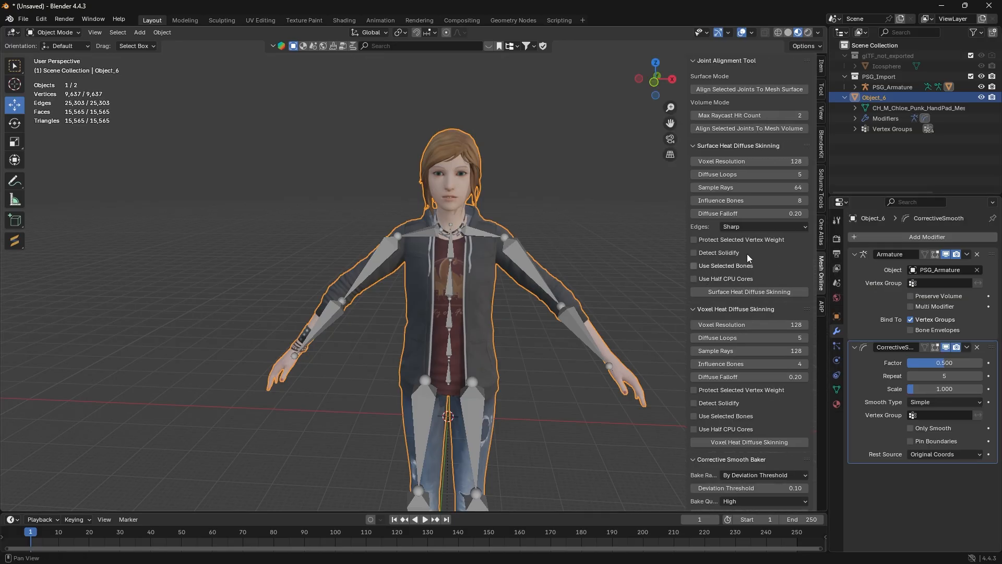
scroll(767, 394, down, 5)
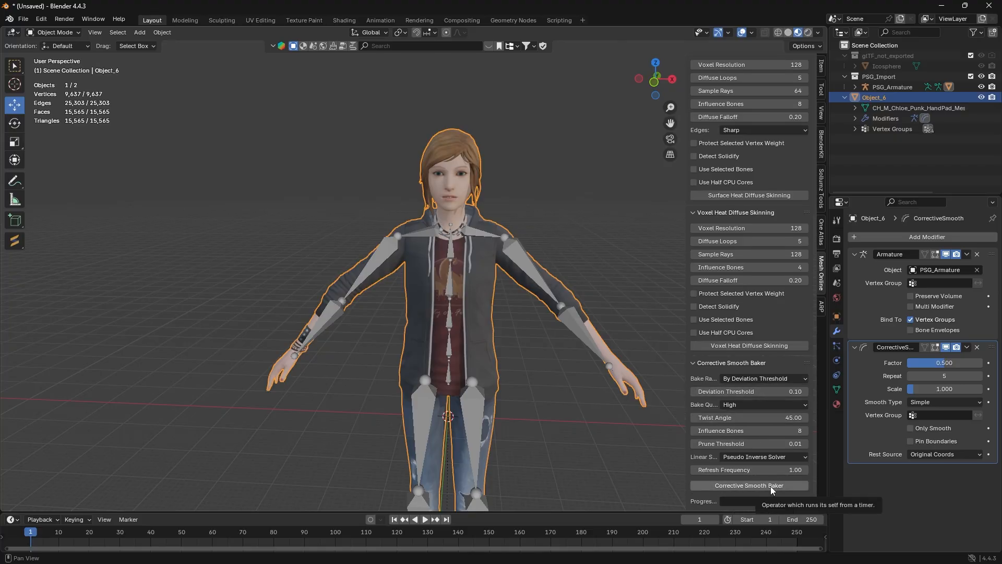
click(790, 481)
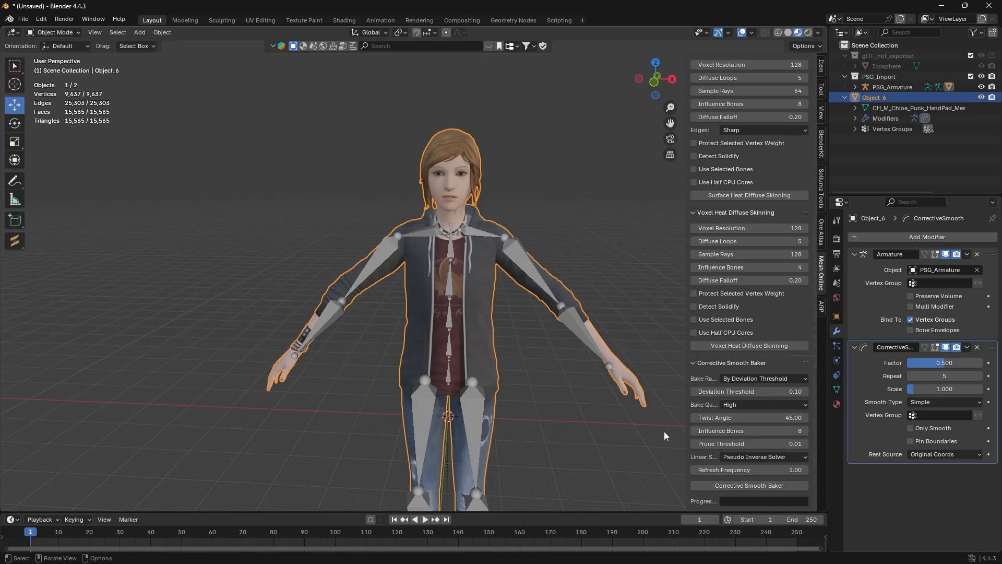
key(n)
middle_drag(631, 428, 641, 415)
scroll(641, 414, down, 5)
shift+middle_drag(624, 365, 616, 305)
scroll(536, 319, up, 4)
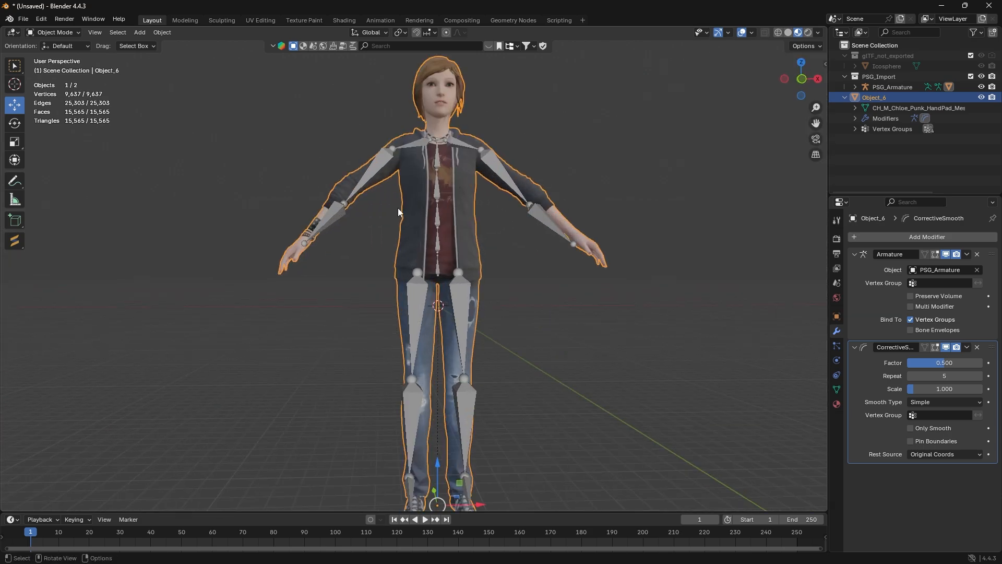
Remove the Corrective Smooth modifier from the character mesh
mouse_move(561, 339)
middle_down()
mouse_move(553, 384)
mouse_move(551, 343)
middle_up()
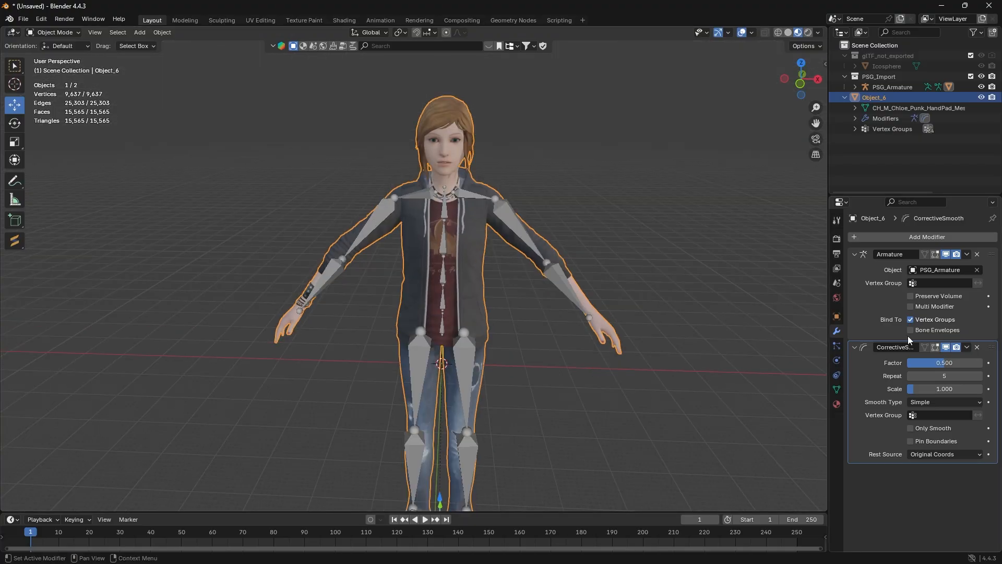
click(977, 347)
middle_drag(444, 300, 426, 293)
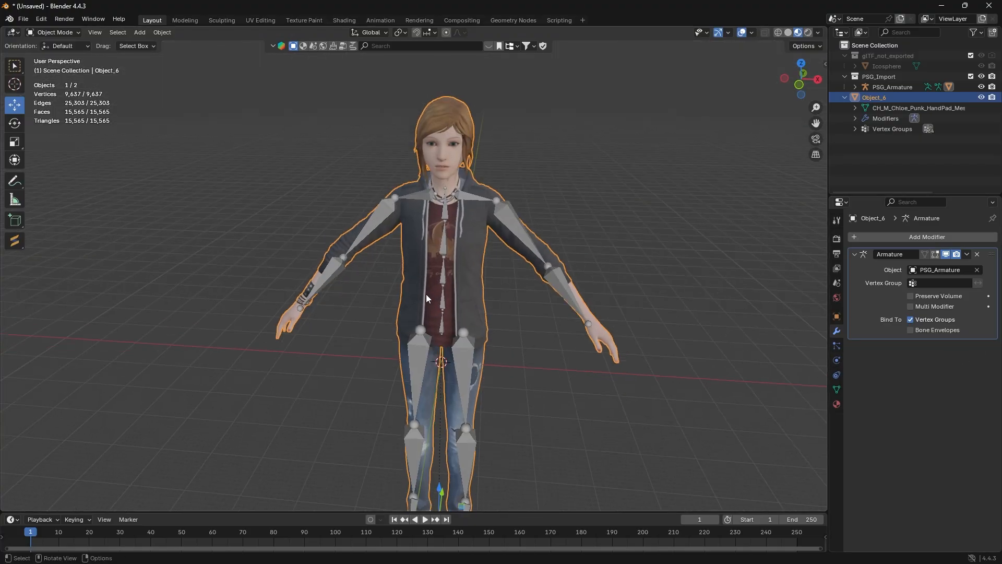
Put the PSG armature into Pose Mode, test the right thigh bone by rotating it, and undo the rotation
click(54, 33)
click(60, 46)
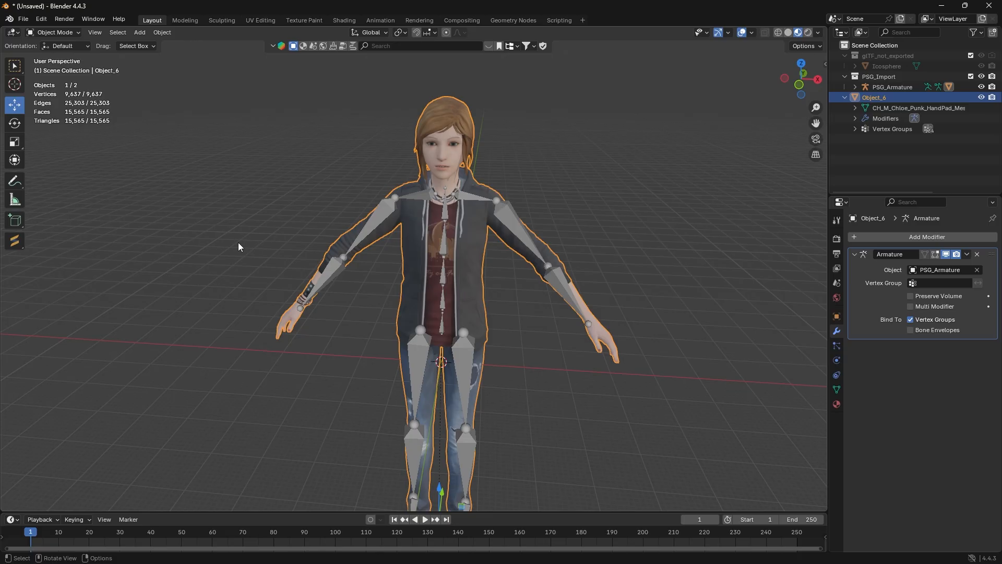
click(403, 212)
click(66, 33)
click(60, 61)
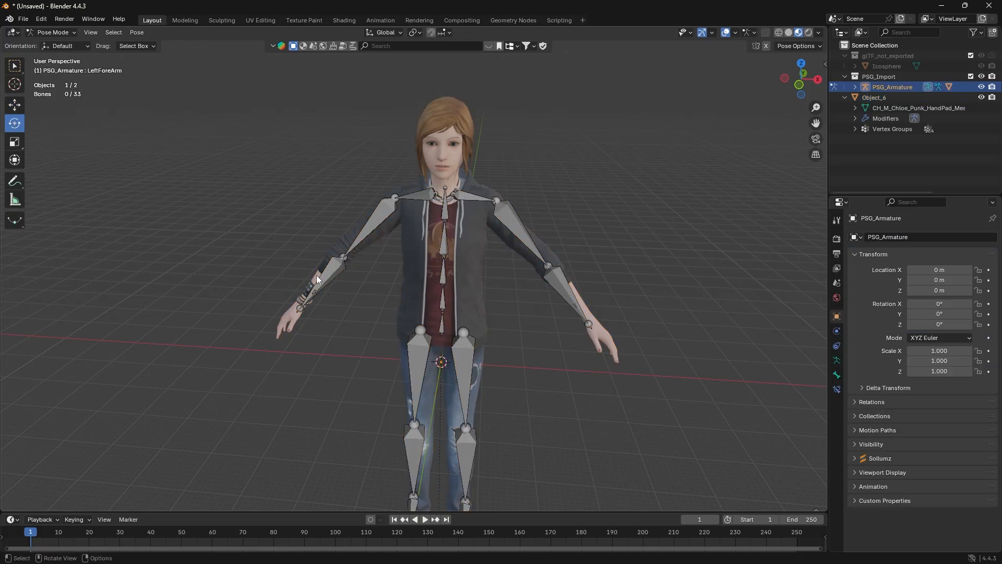
click(425, 356)
drag(411, 366, 384, 319)
key(ctrl+z)
Test the right forearm and left upper arm bones by rotating each, and undo both rotations
click(333, 278)
drag(323, 285, 355, 243)
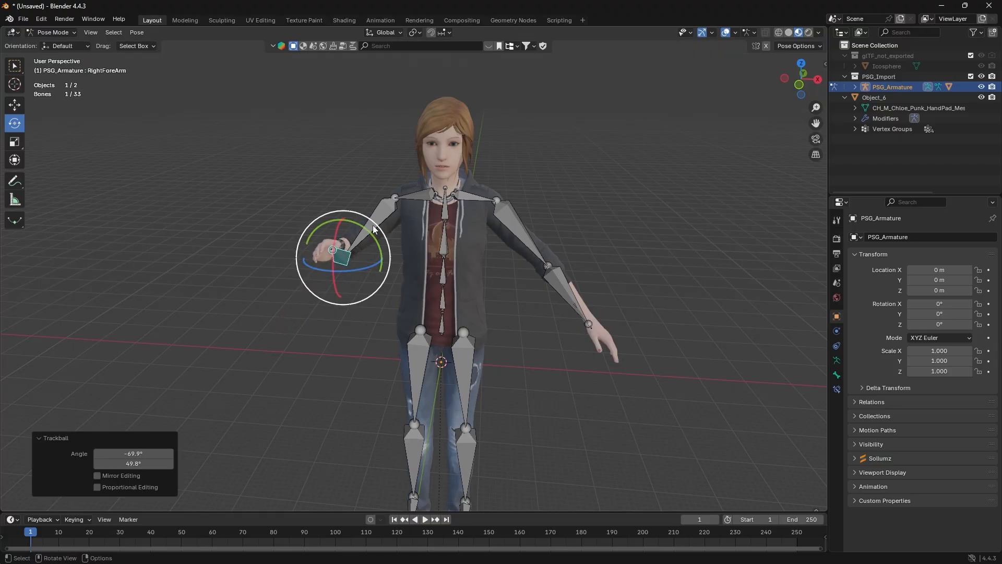
key(ctrl+z)
click(531, 240)
drag(515, 233, 522, 159)
key(ctrl+z)
middle_drag(388, 220, 404, 247)
click(23, 19)
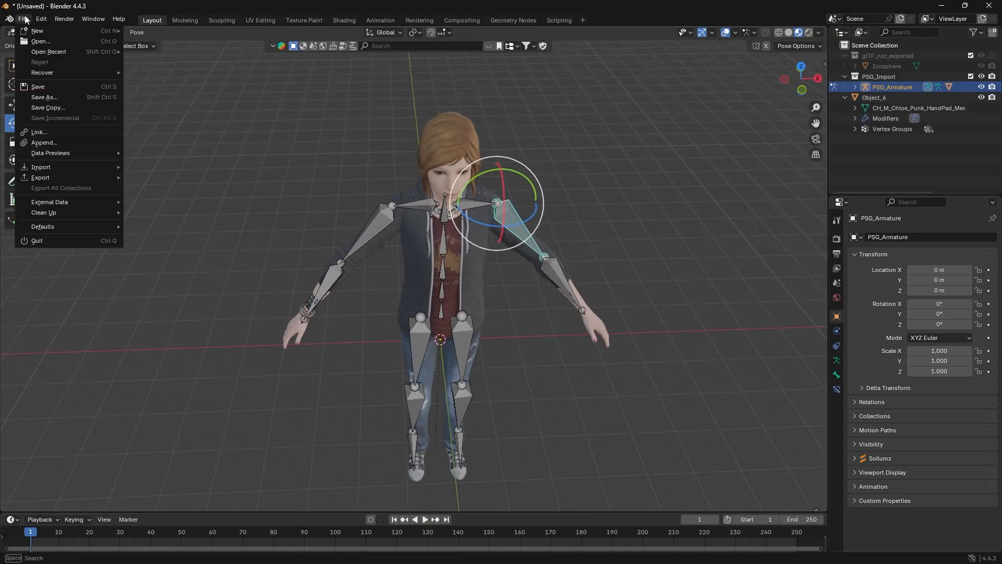
mouse_move(61, 179)
click(232, 200)
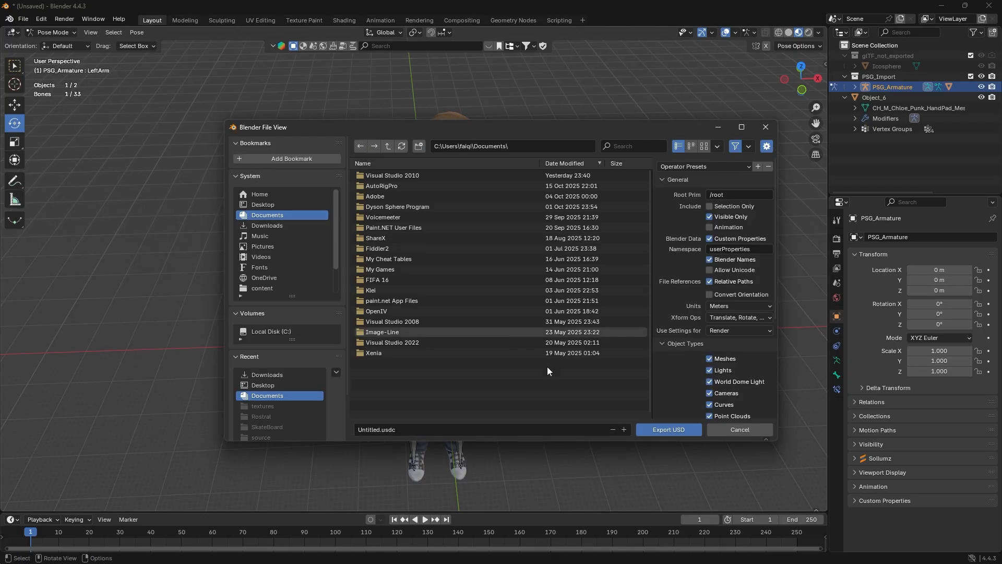
click(729, 432)
click(407, 406)
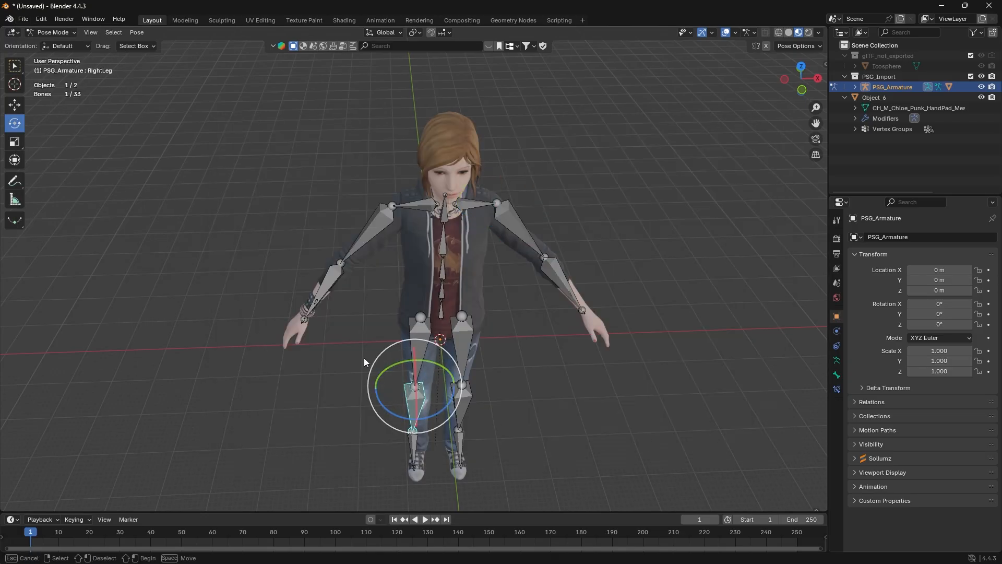
Return the PSG armature to Object Mode and select it together with the character mesh
click(57, 32)
click(52, 42)
middle_drag(209, 314, 211, 303)
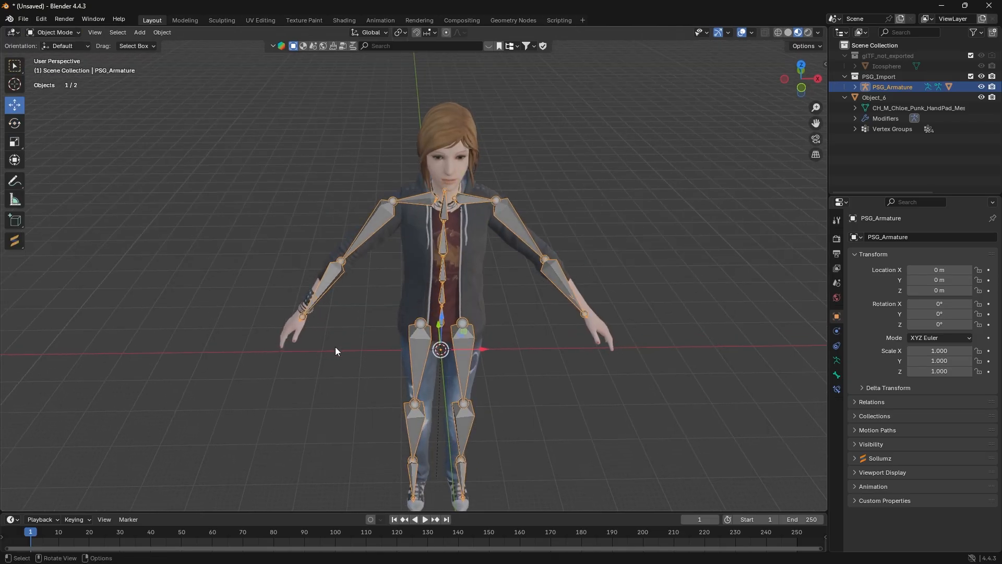
click(406, 240)
shift+click(504, 218)
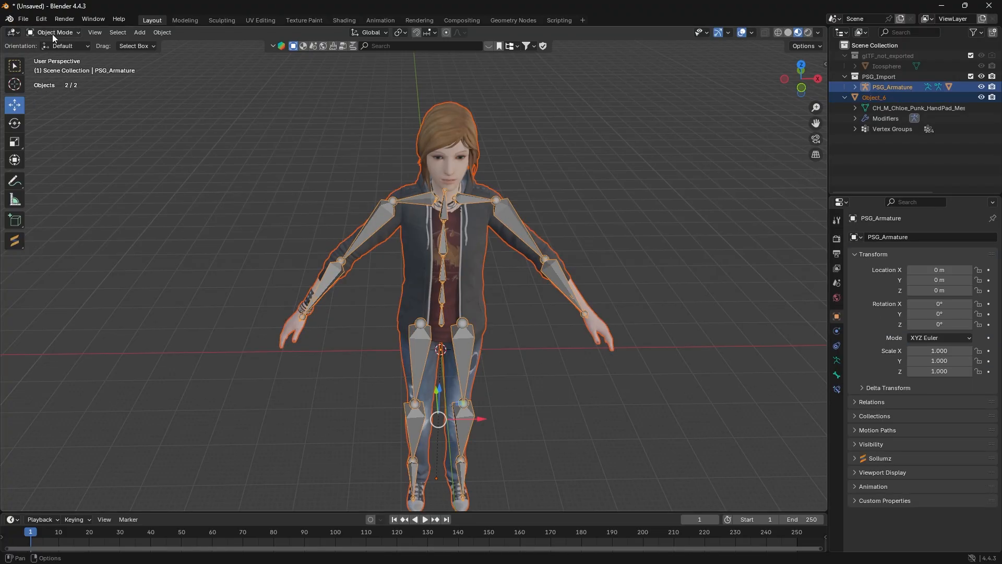
Export only the selected objects as a glTF Binary file named girl.glb into the Downloads folder
click(23, 18)
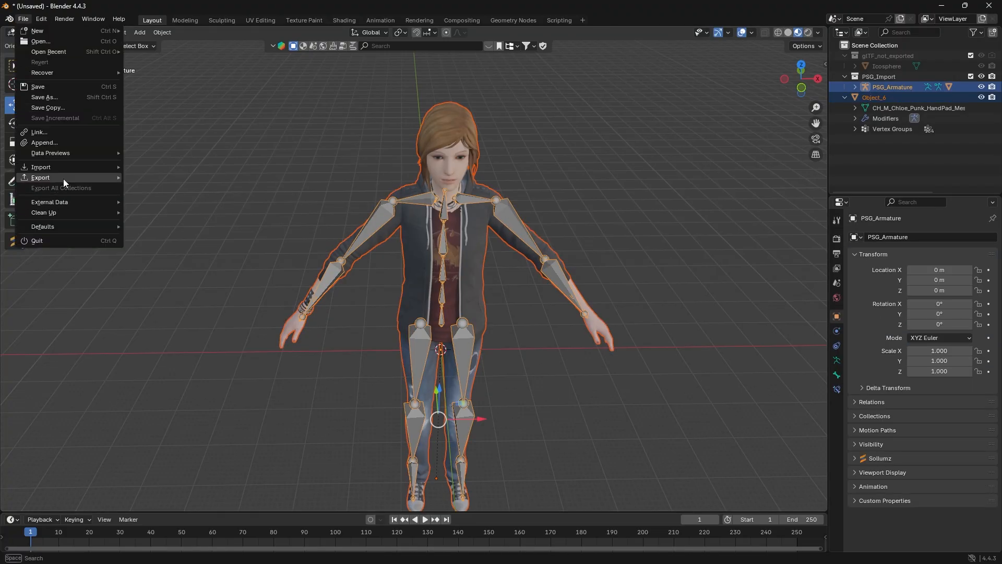
mouse_move(64, 179)
click(190, 280)
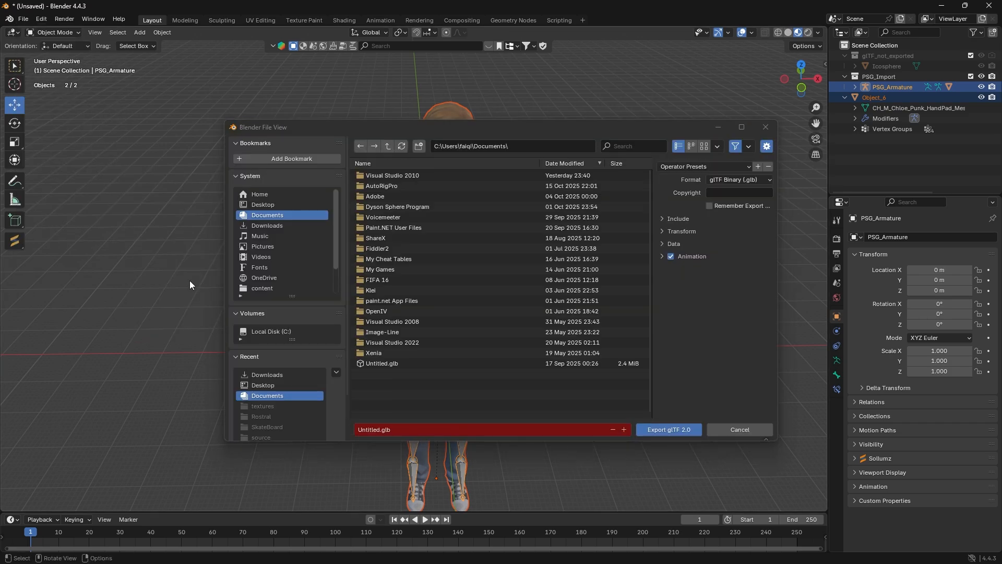
click(671, 219)
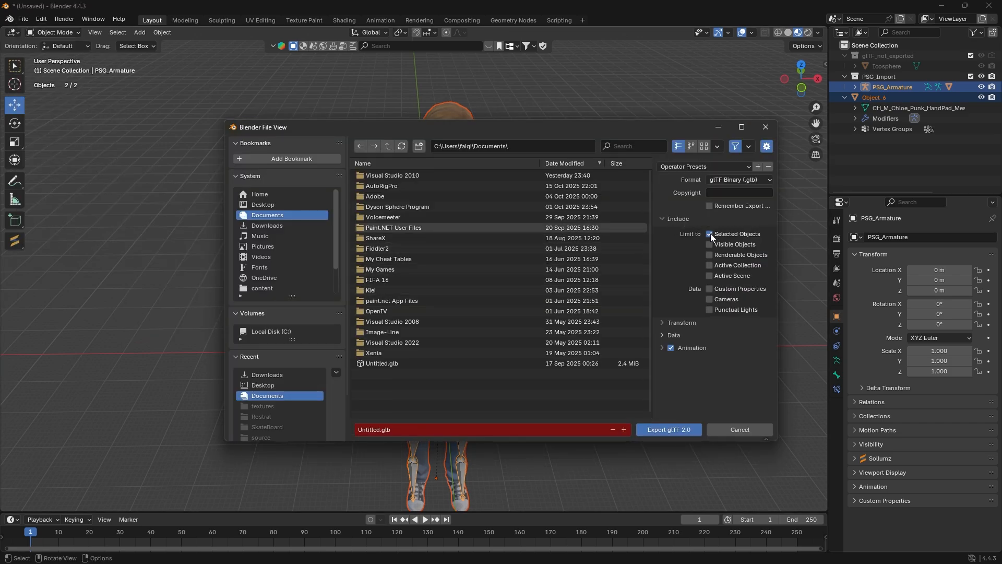
click(668, 335)
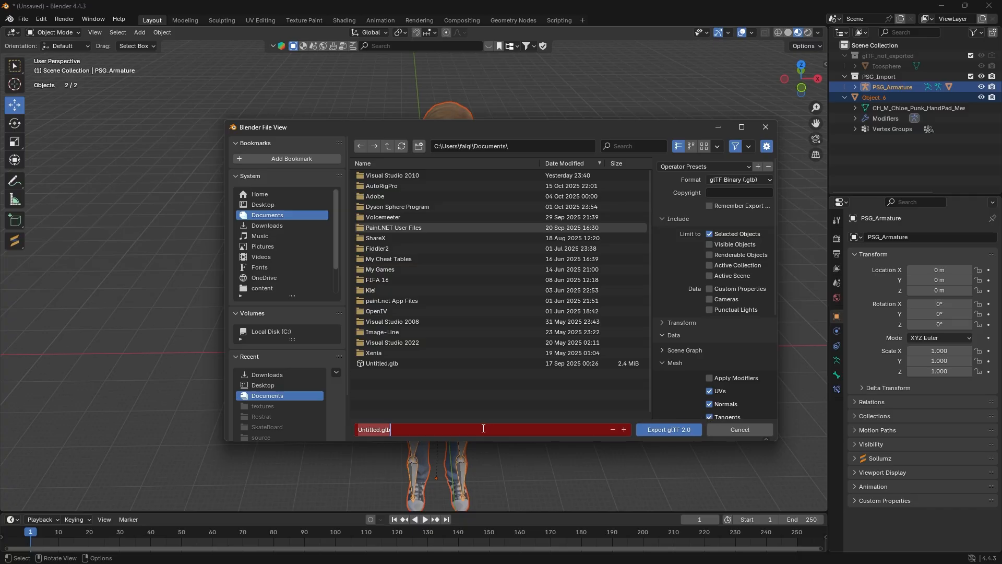
text(gir)
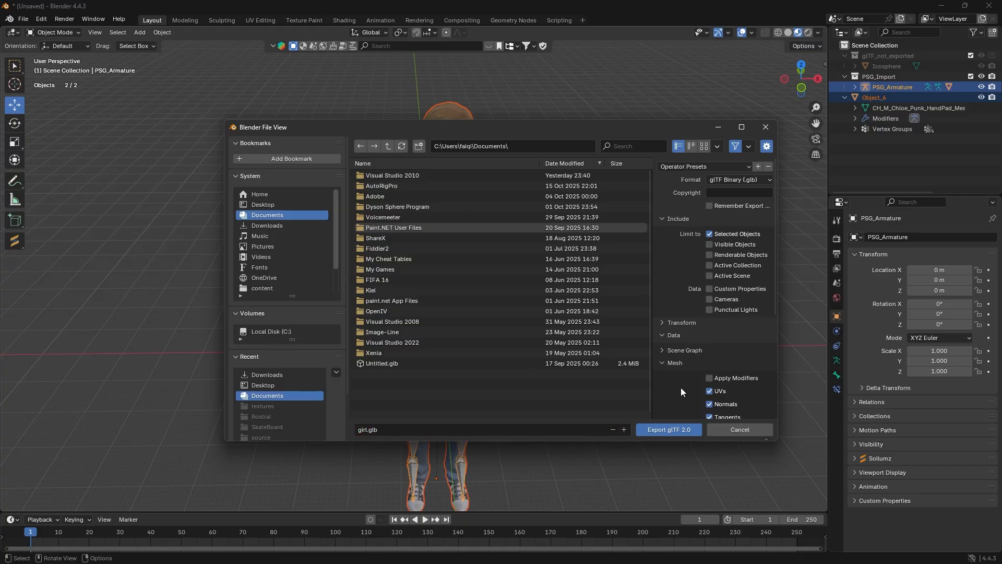
click(309, 393)
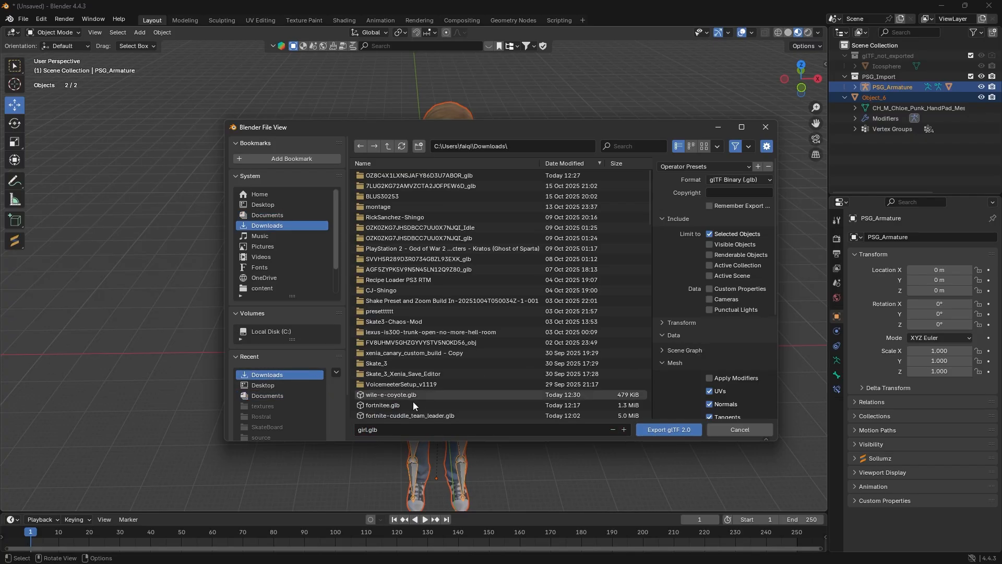
click(686, 431)
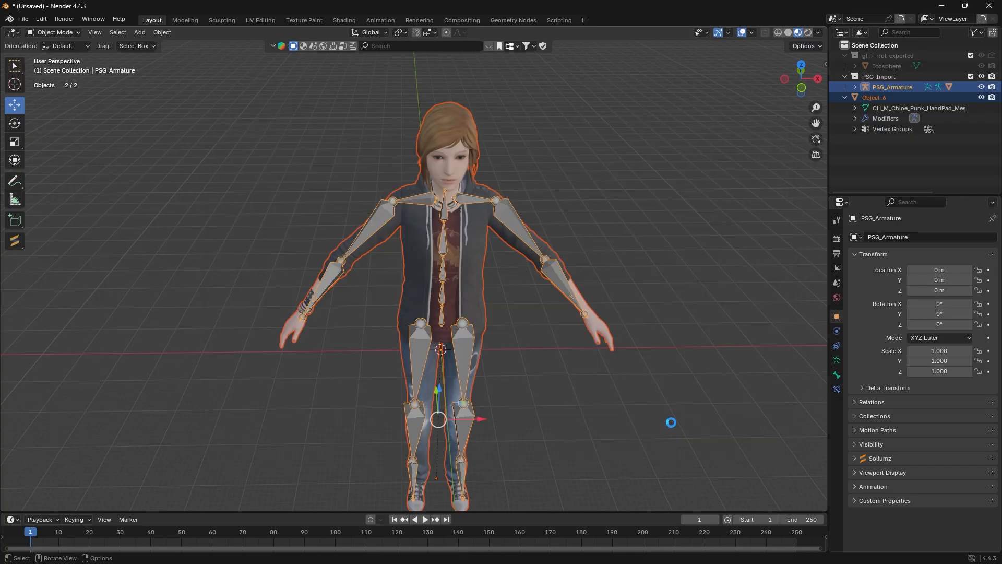
Switch to the UV Editing workspace, put the character mesh in Edit Mode and select all its geometry
click(252, 21)
scroll(463, 275, down, 5)
middle_drag(463, 275, 543, 222)
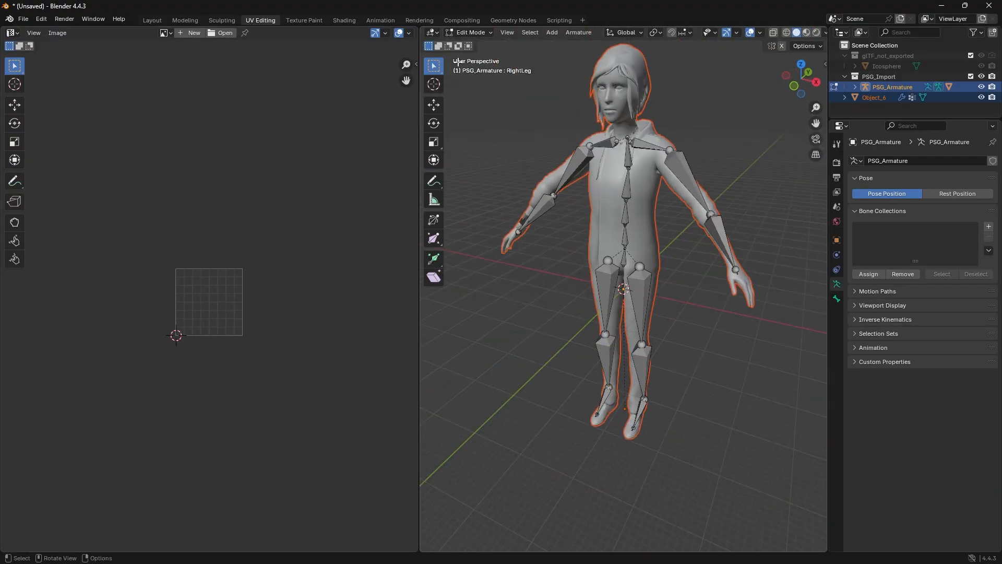
click(470, 33)
click(471, 41)
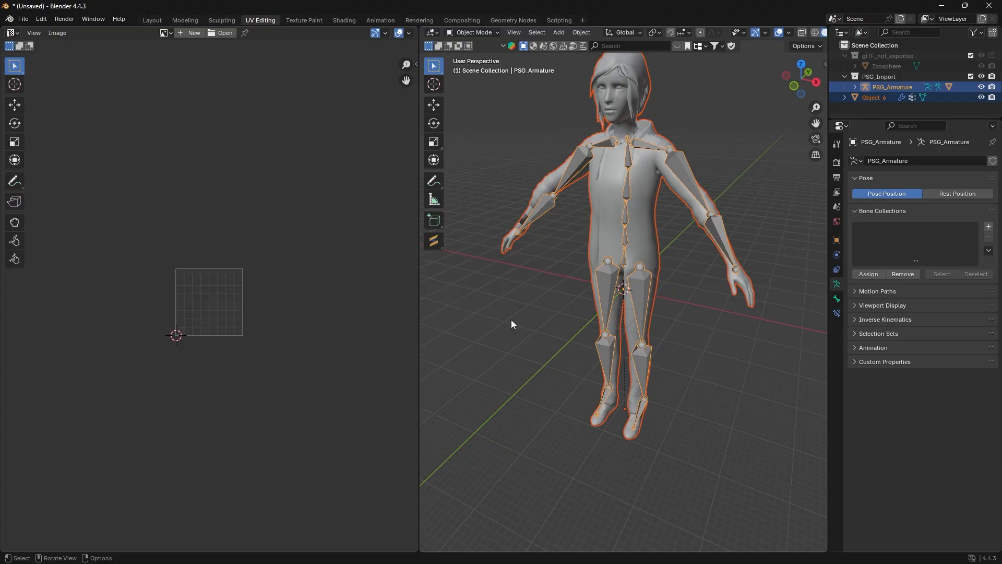
click(608, 225)
click(474, 32)
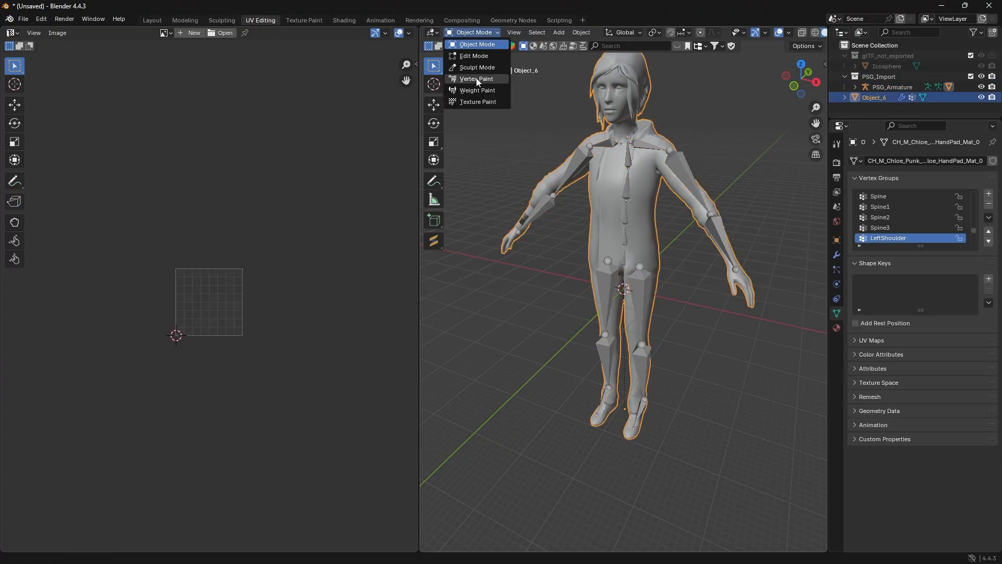
click(478, 56)
key(a)
Examine how the character's UV islands lie inside and outside the square UV tile
scroll(146, 346, up, 6)
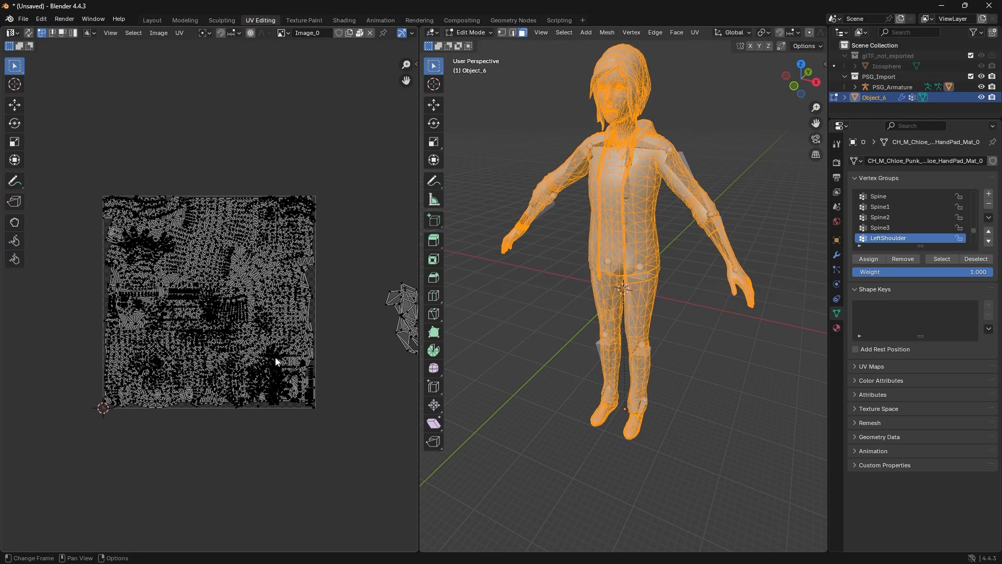
scroll(251, 328, down, 6)
scroll(321, 300, down, 2)
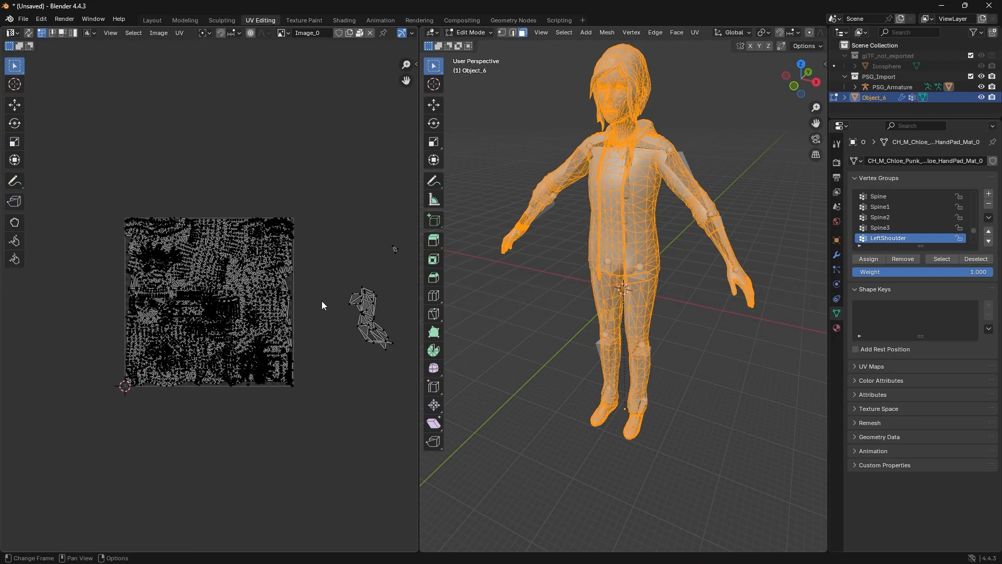
middle_drag(322, 300, 284, 301)
middle_drag(505, 396, 541, 398)
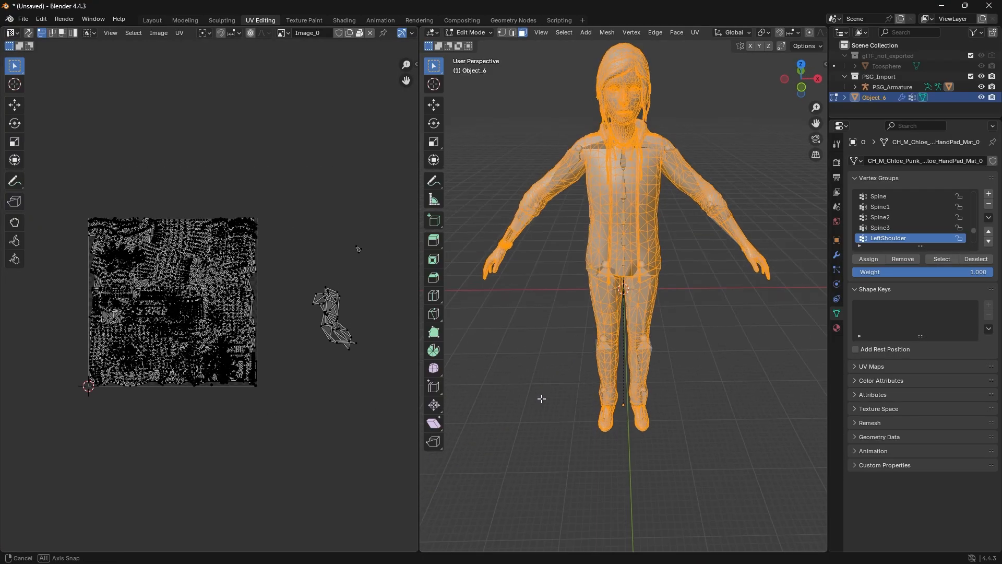
scroll(143, 324, up, 4)
scroll(207, 302, down, 3)
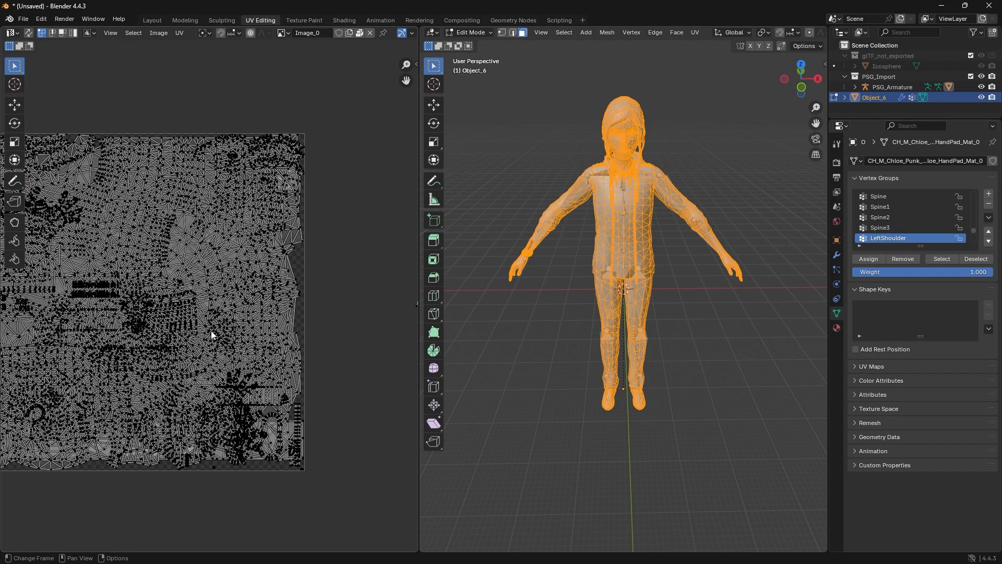
middle_drag(173, 266, 282, 279)
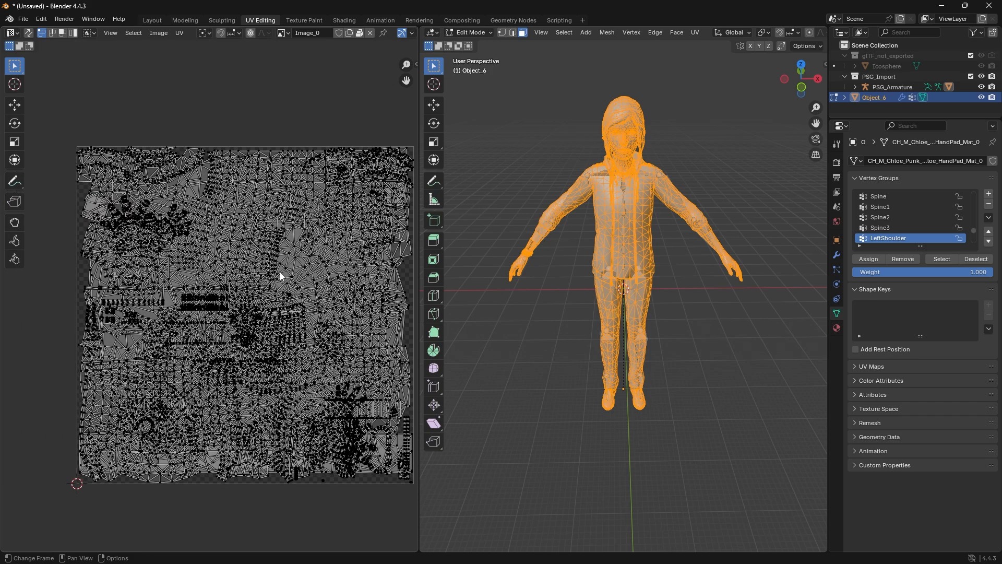
scroll(279, 269, down, 1)
scroll(280, 271, up, 3)
scroll(284, 287, down, 1)
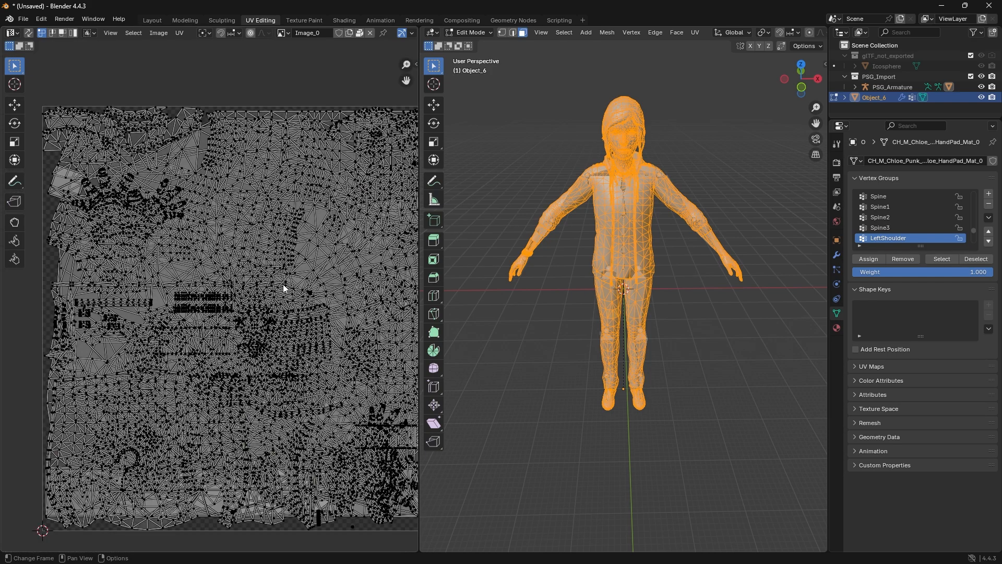
click(542, 317)
click(162, 21)
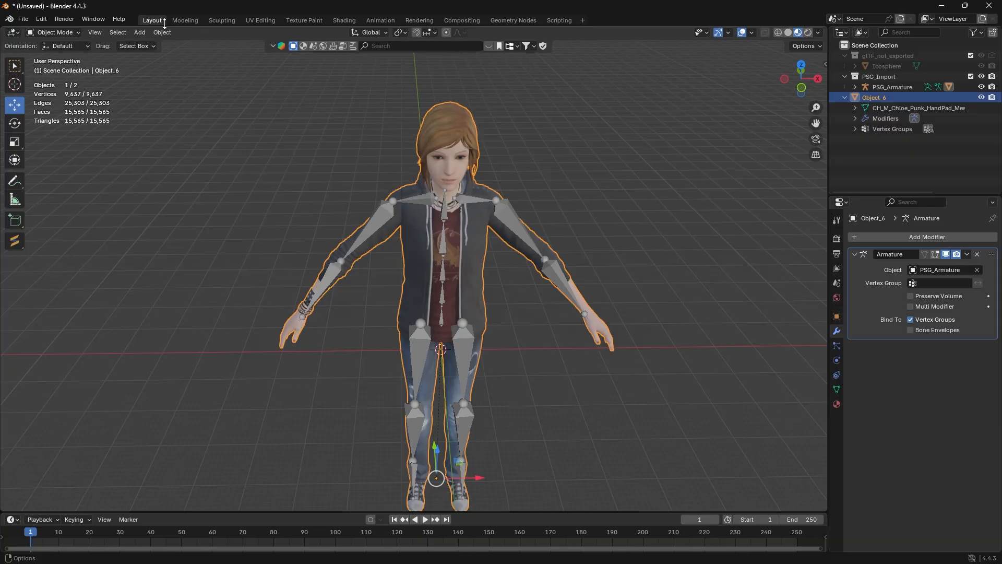
click(152, 146)
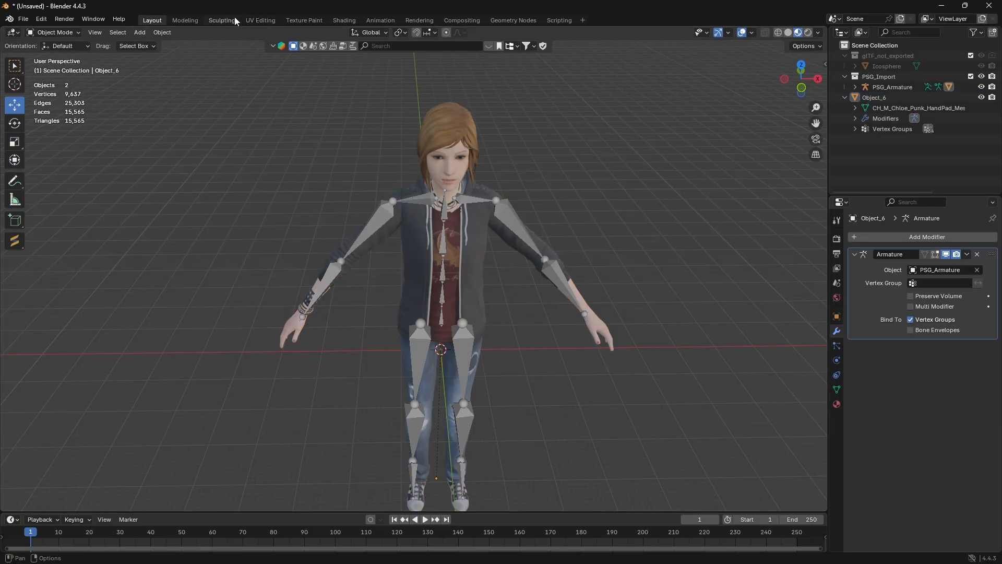
click(260, 21)
key(a)
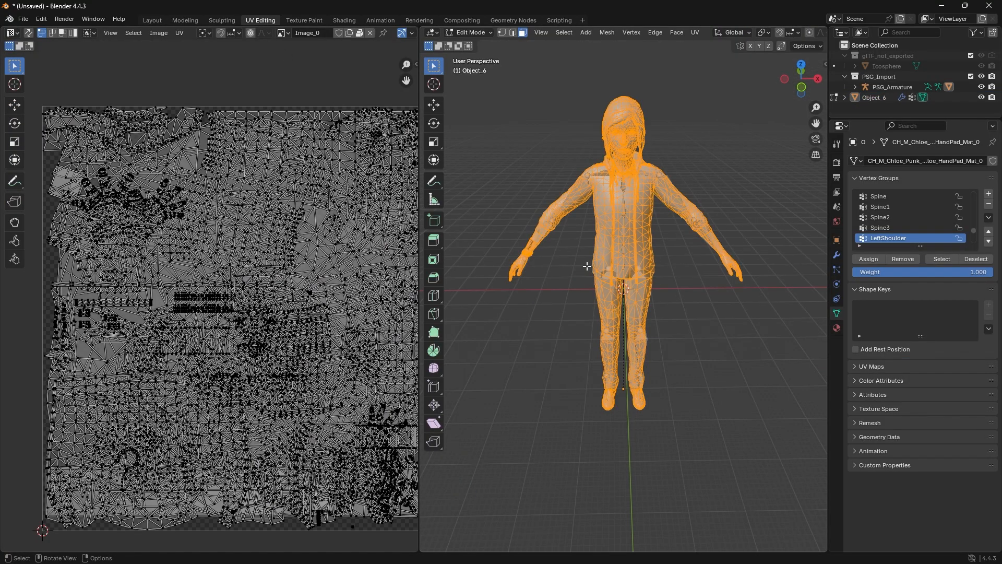
Return the character mesh to Object Mode and select it in the 3D view
click(477, 34)
click(477, 42)
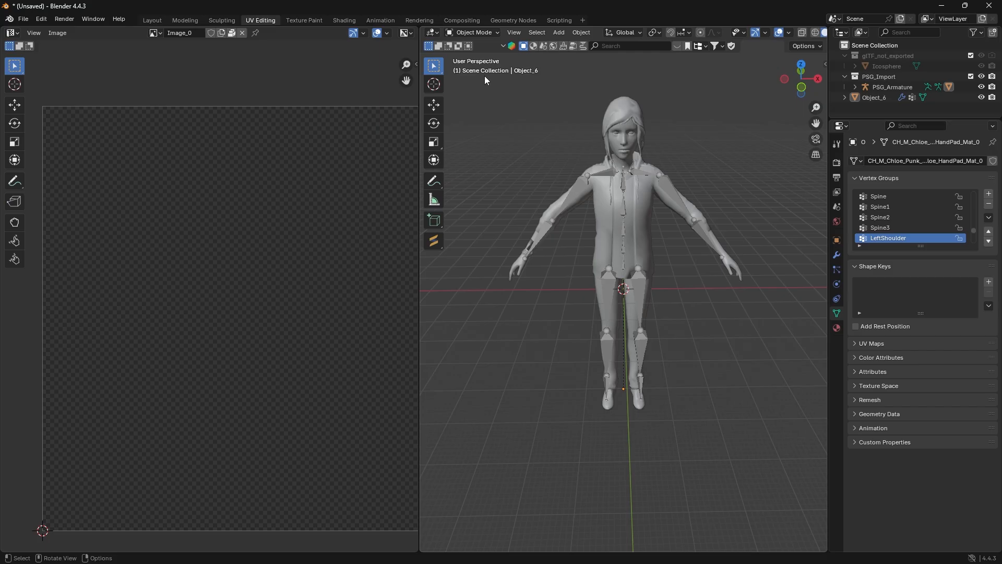
click(596, 205)
Combine and bake the character's textures with One Atlas at an atlas size of 2048
key(n)
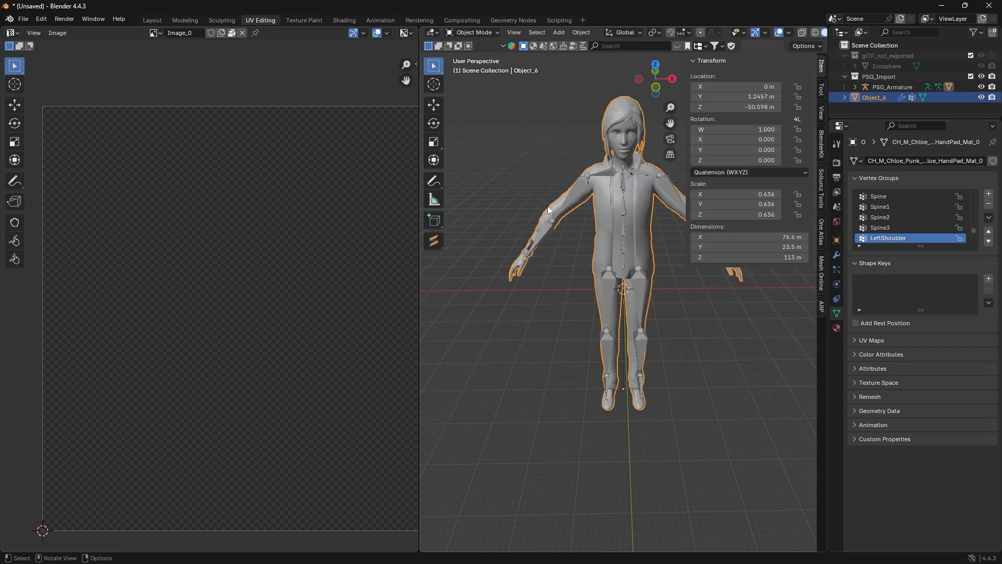
click(821, 243)
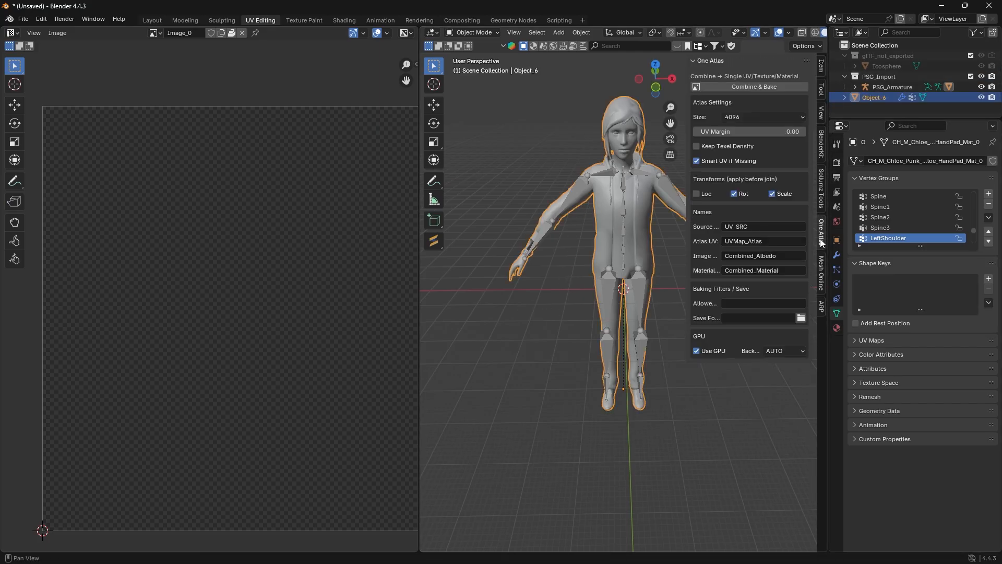
click(747, 119)
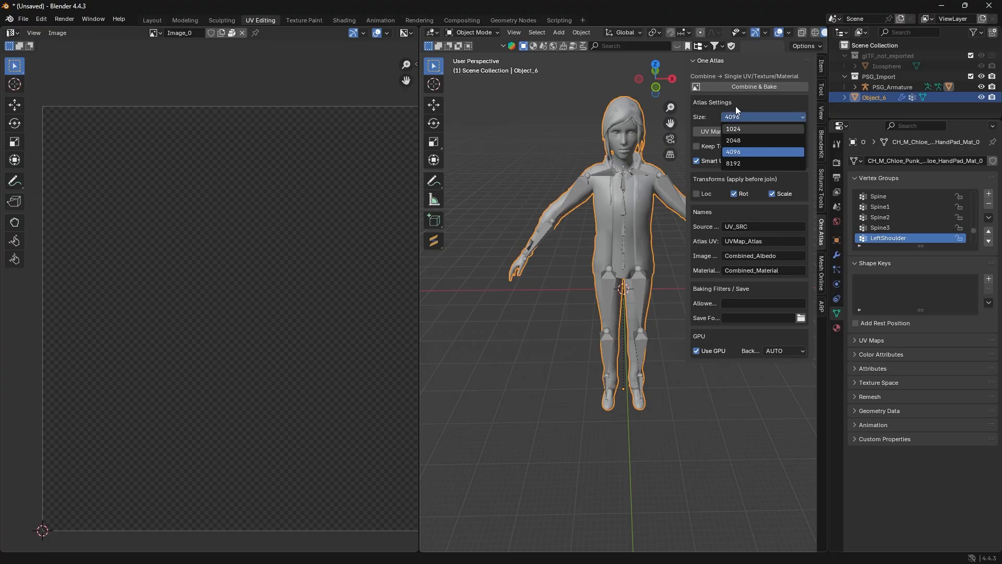
click(740, 137)
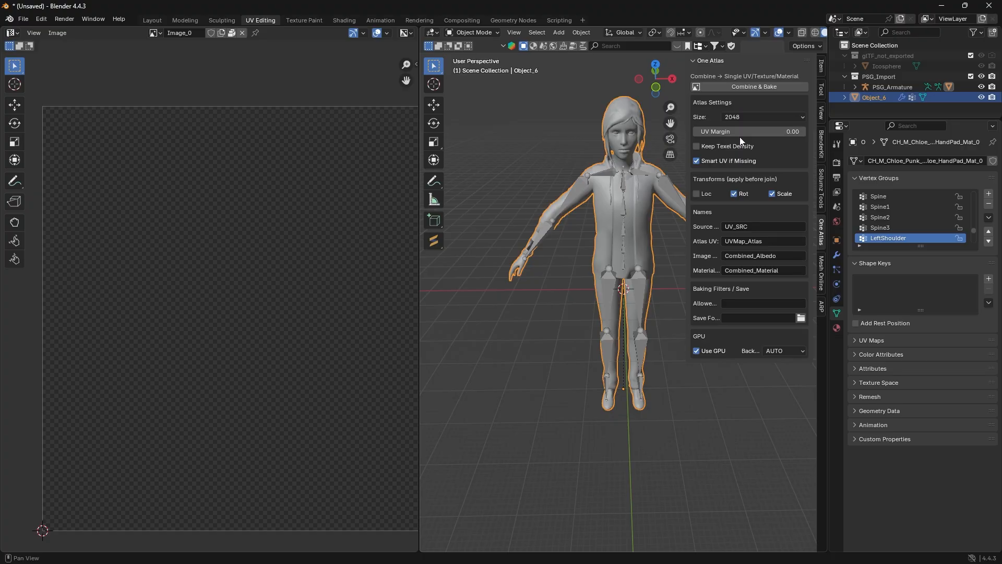
click(757, 88)
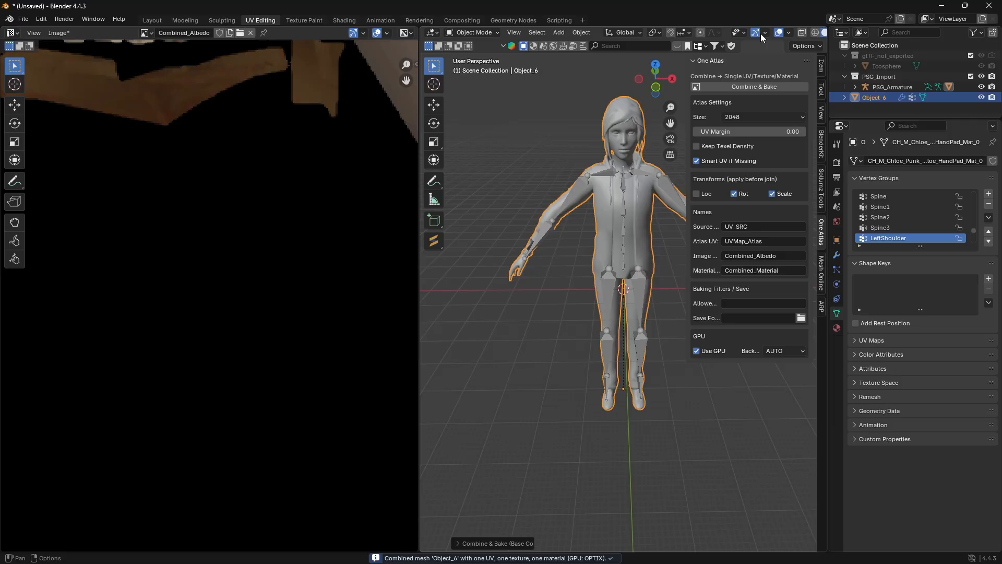
Show the character in Material Preview shading and examine the baked Combined_Albedo atlas alongside the model
scroll(752, 32, right, 2)
click(799, 32)
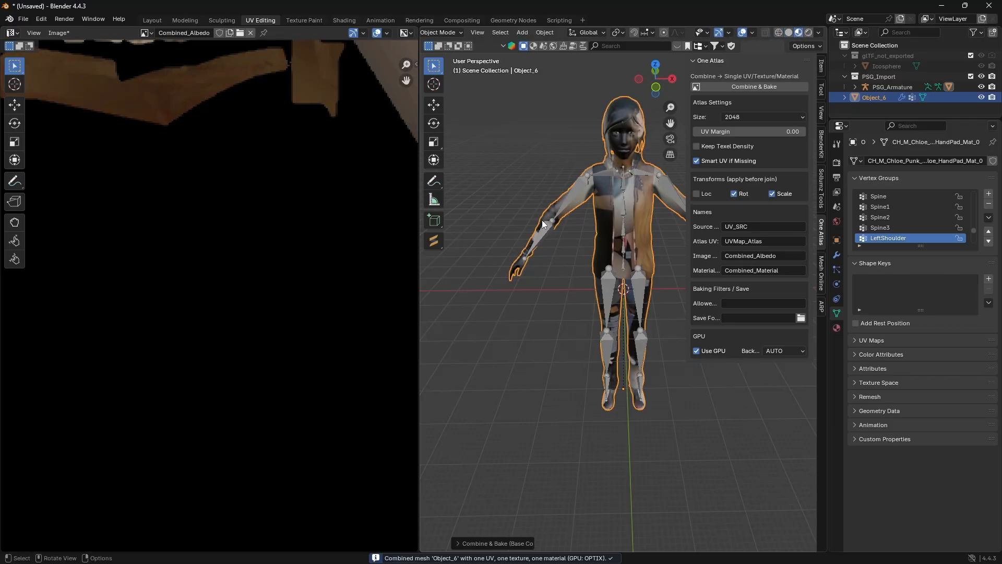
key(n)
scroll(616, 229, up, 5)
scroll(619, 227, down, 3)
scroll(145, 203, down, 6)
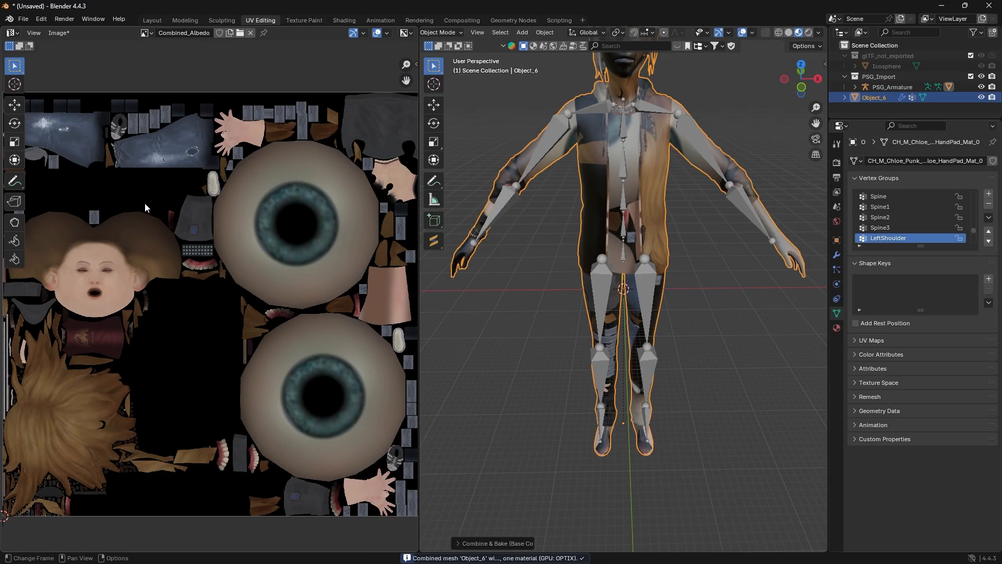
scroll(149, 217, down, 2)
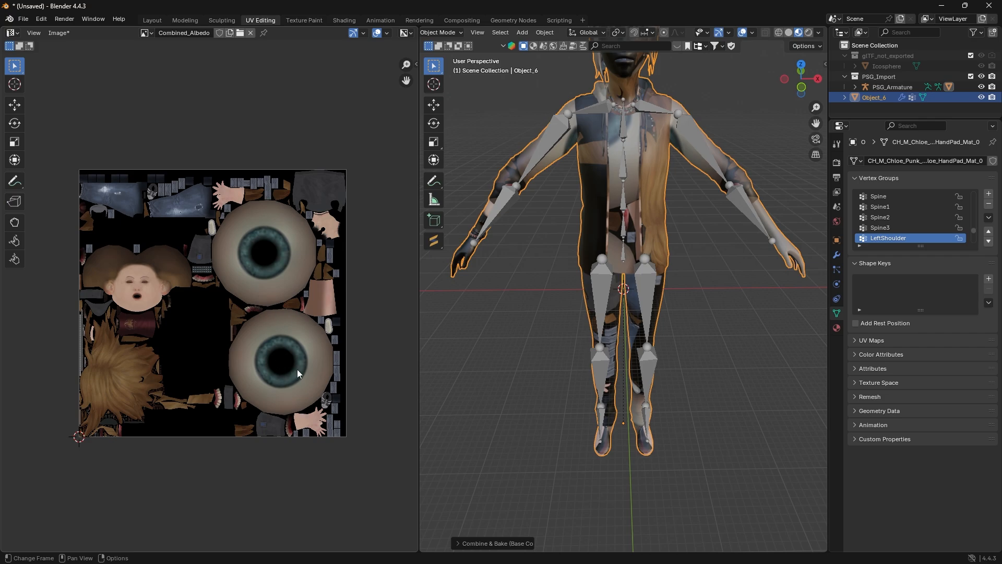
scroll(281, 335, up, 2)
scroll(281, 335, down, 1)
middle_drag(490, 314, 508, 334)
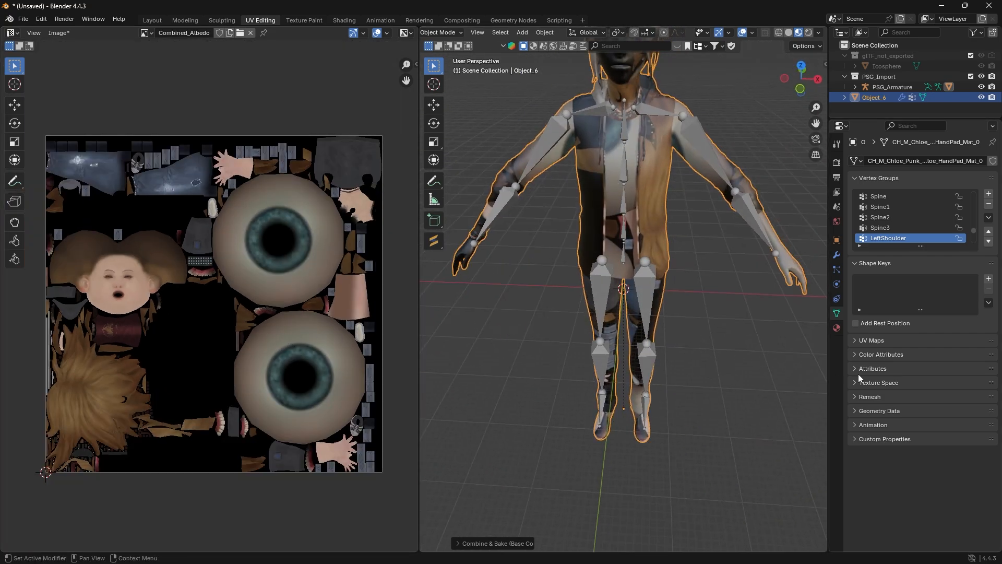
Remove the character mesh's original UV map so that only UVMap_Atlas remains, and check the textured model
click(860, 341)
click(898, 357)
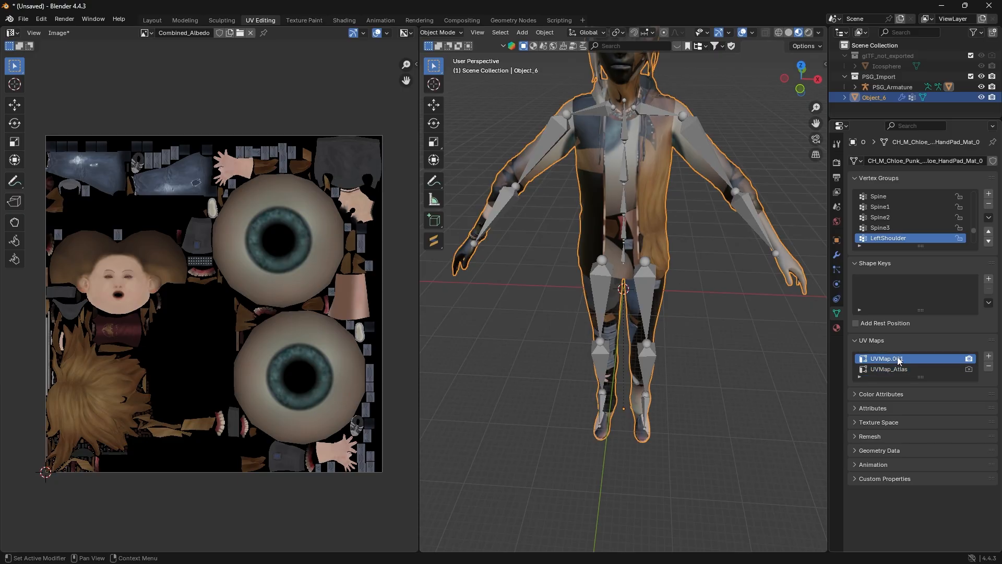
click(988, 366)
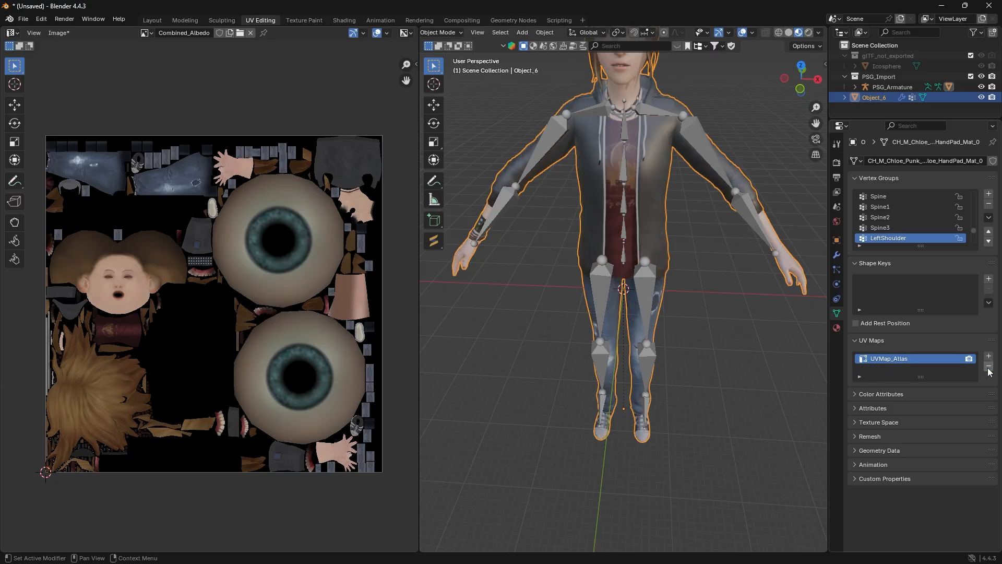
middle_drag(574, 250, 632, 214)
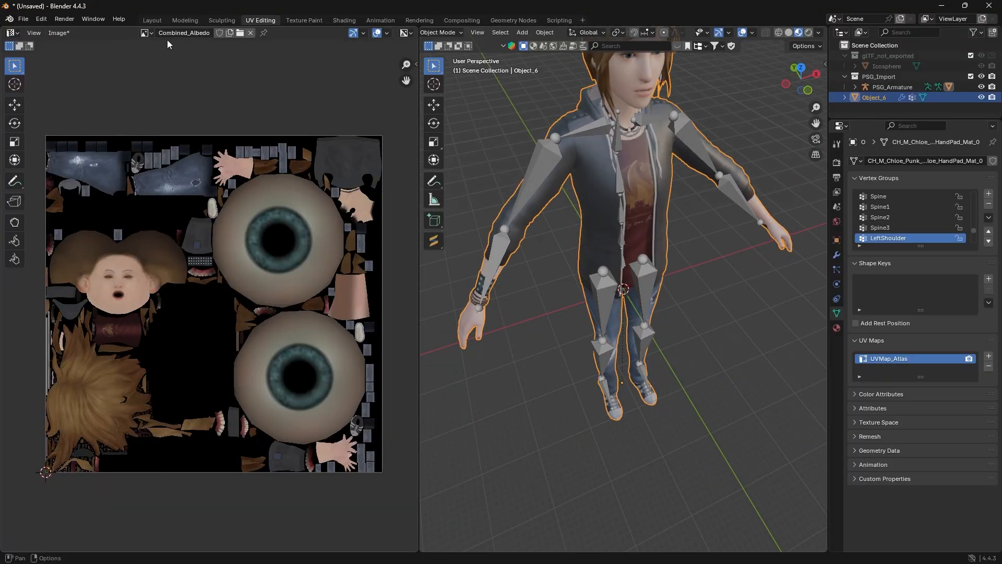
Save the baked Combined_Albedo image as girl.png in the Downloads folder
click(59, 33)
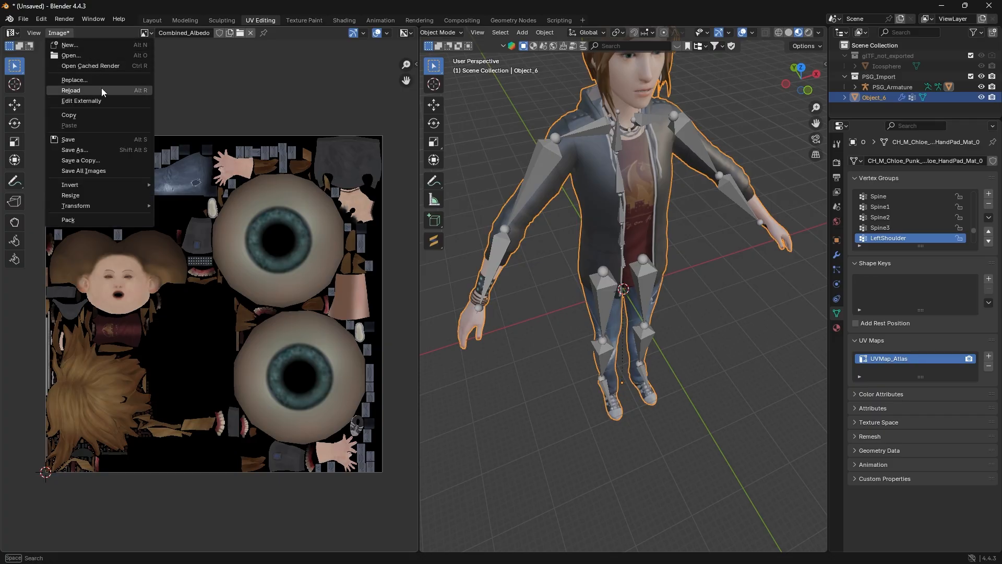
click(99, 149)
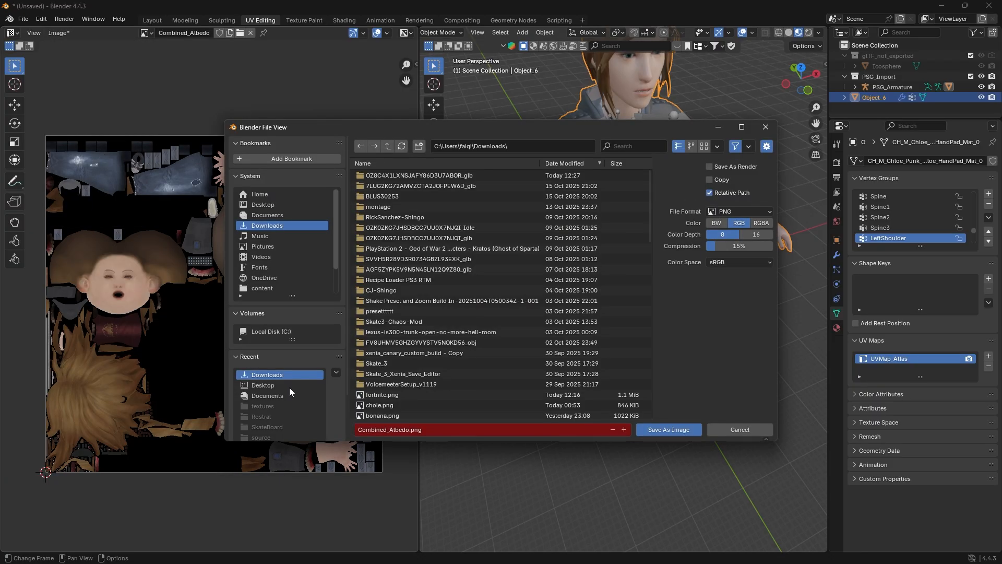
click(424, 427)
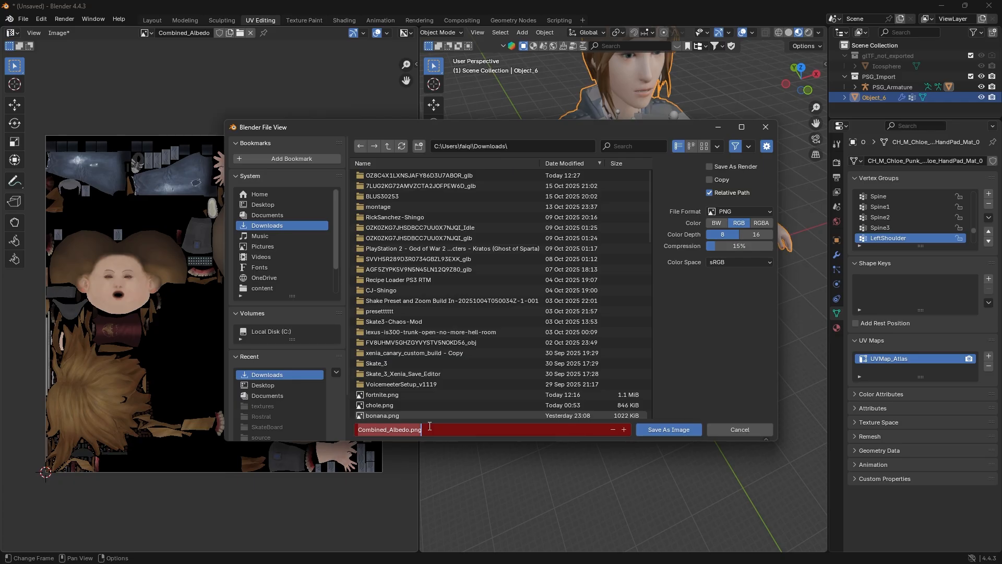
text(girl)
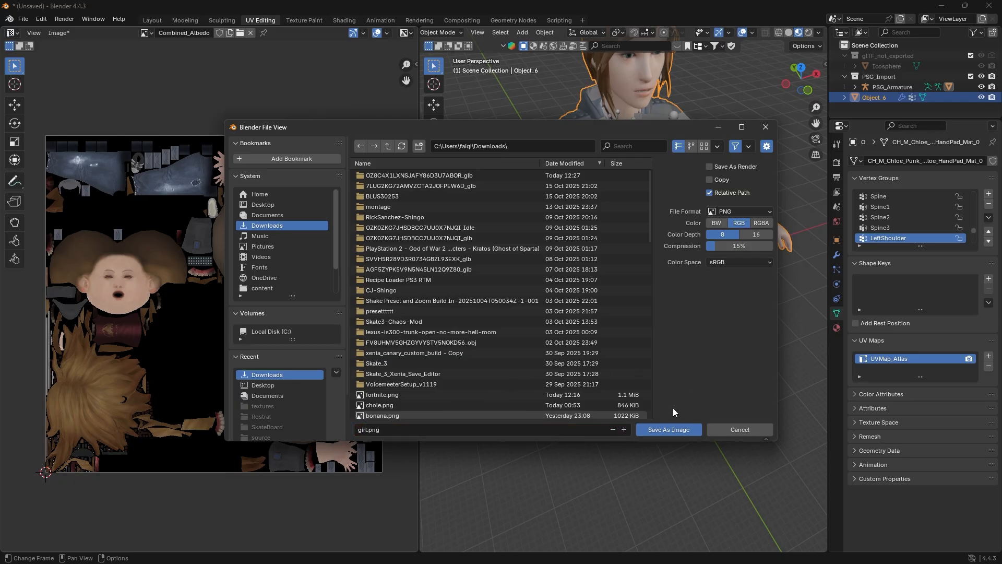
click(662, 431)
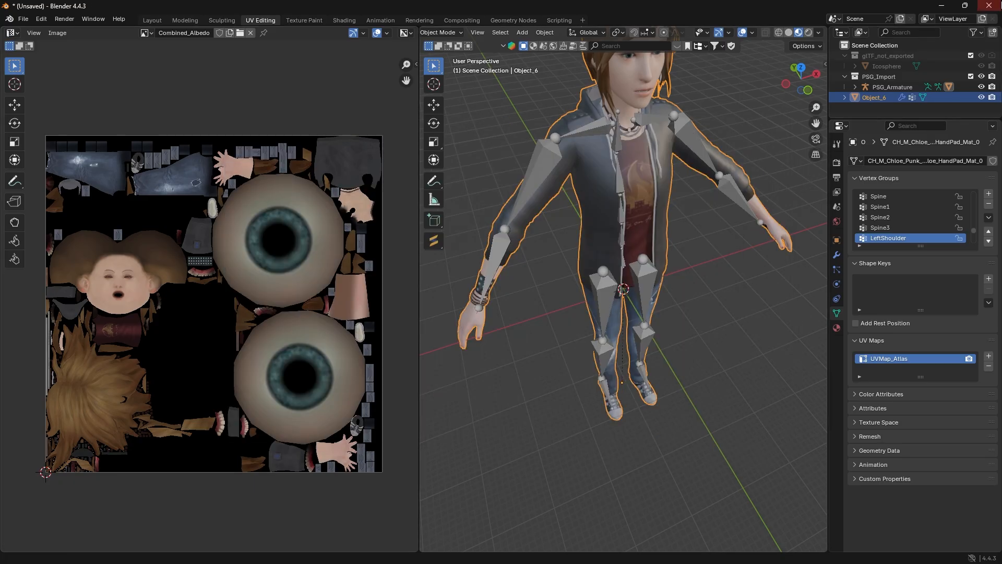
Switch to the GLTF/GLB to PSG converter and load girl.glb from the Downloads folder as its glTF/GLB file
click(942, 6)
click(767, 52)
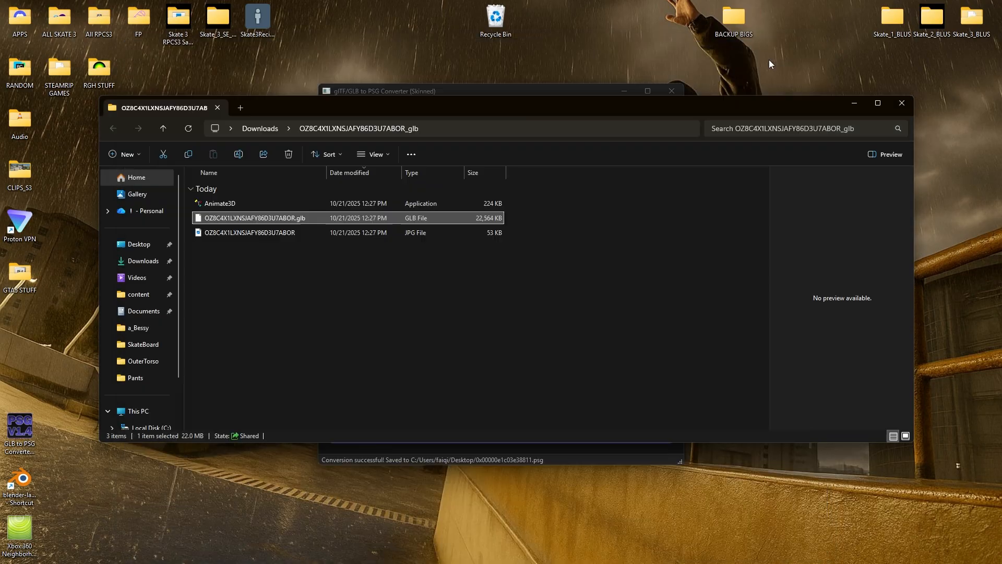
click(908, 102)
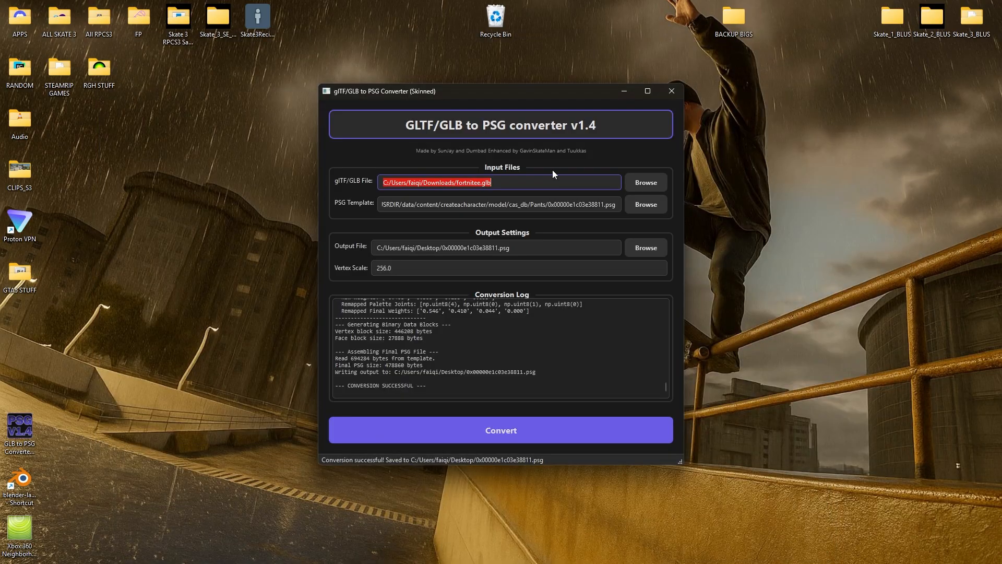
click(639, 188)
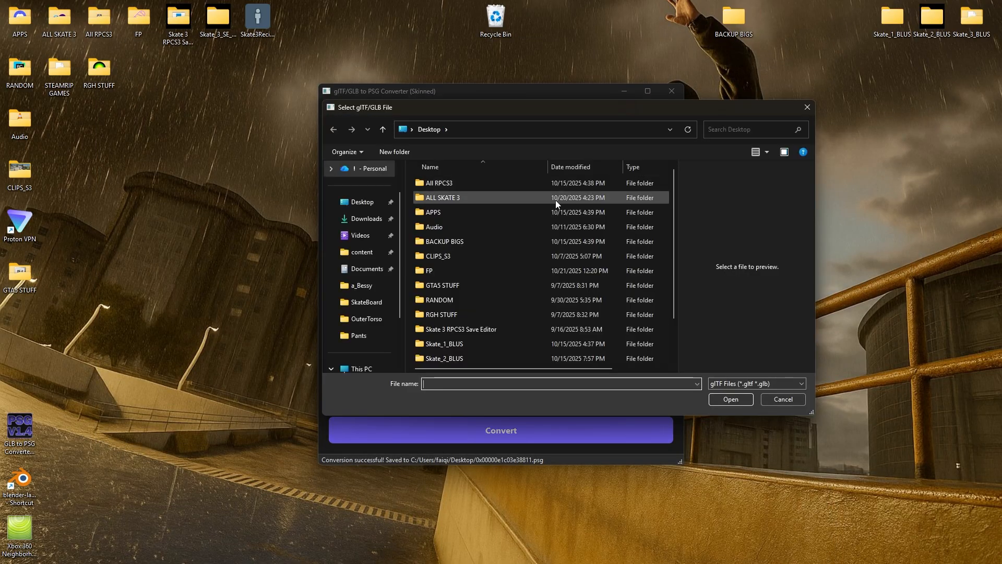
click(365, 218)
click(435, 200)
click(731, 400)
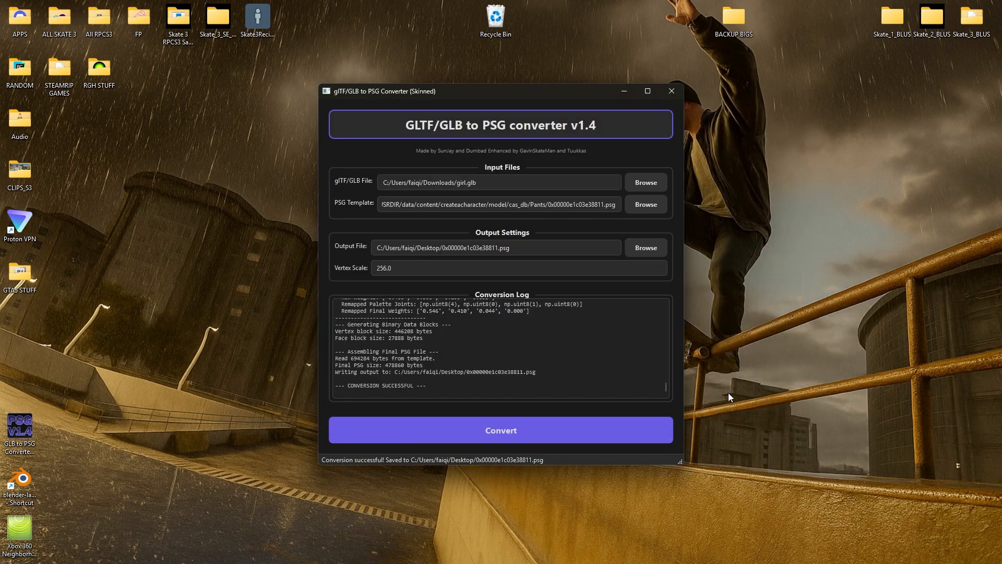
click(643, 209)
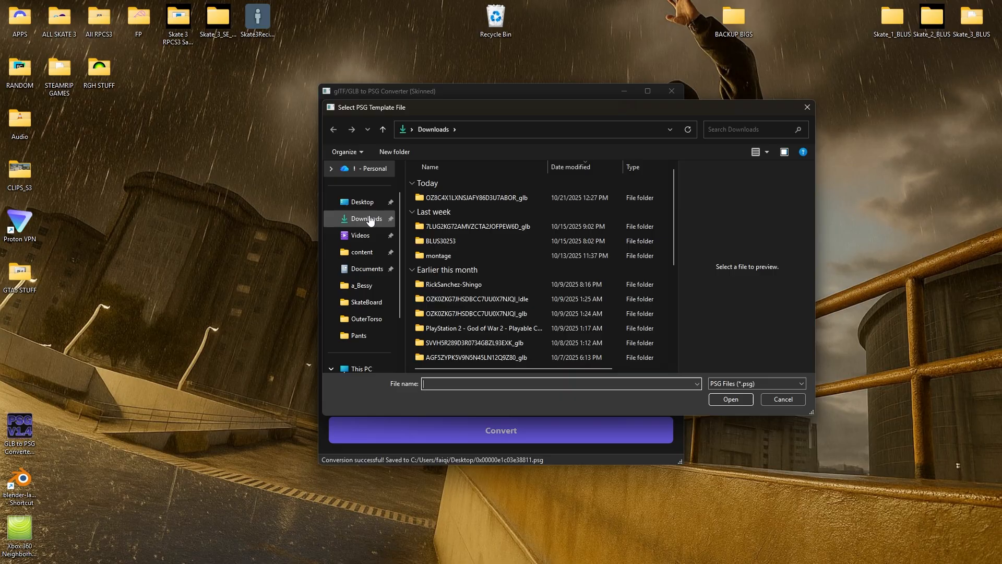
click(365, 253)
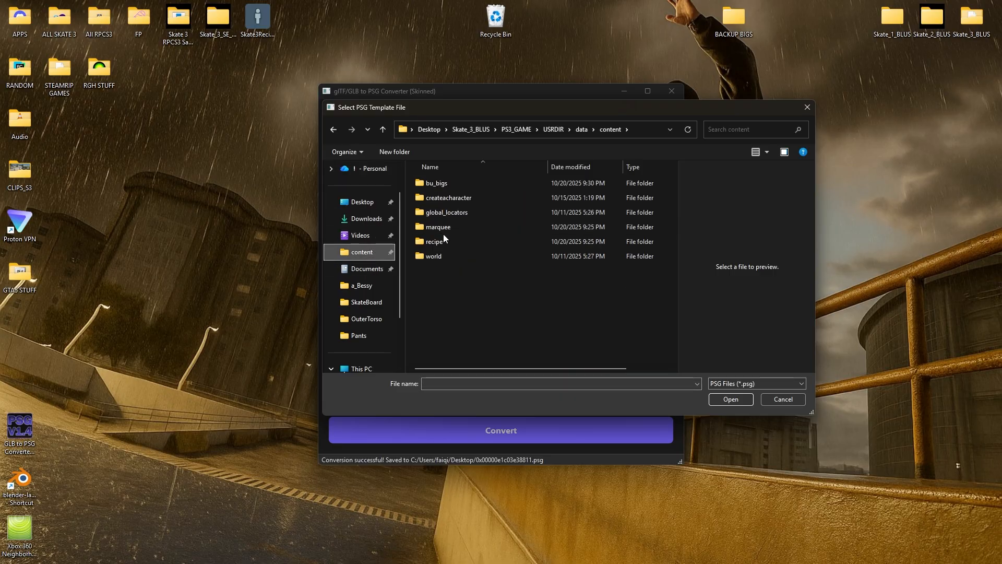
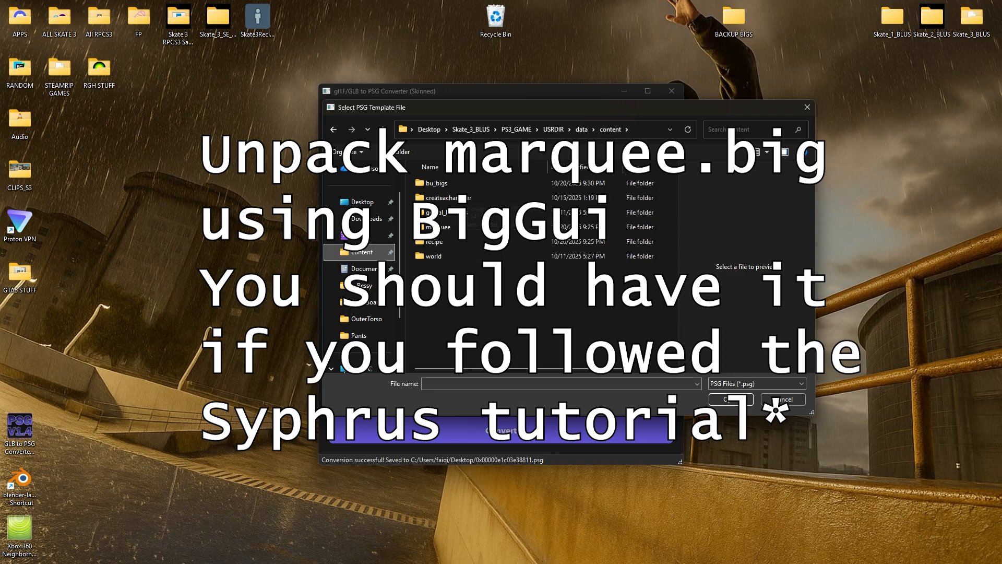
double_click(456, 182)
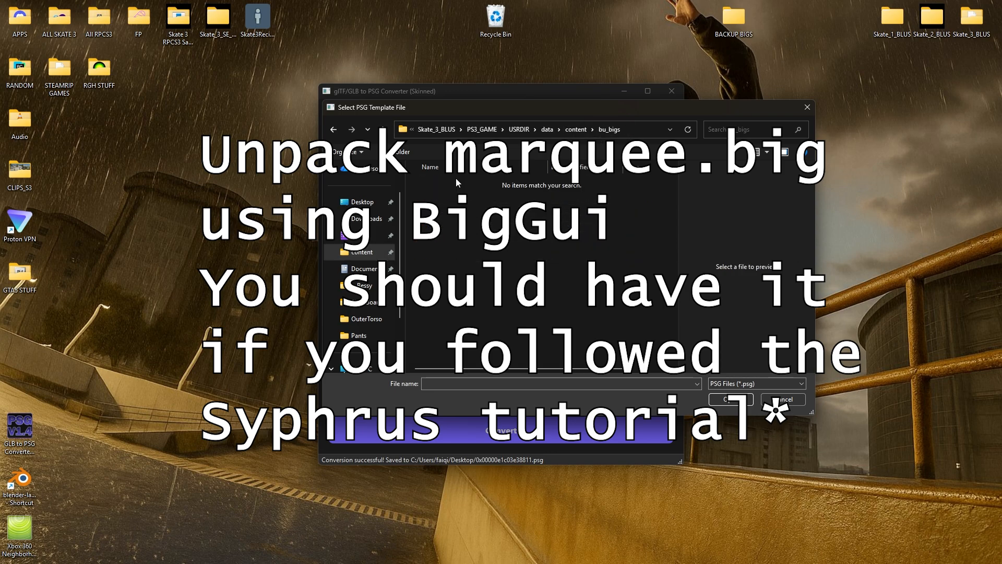
click(333, 130)
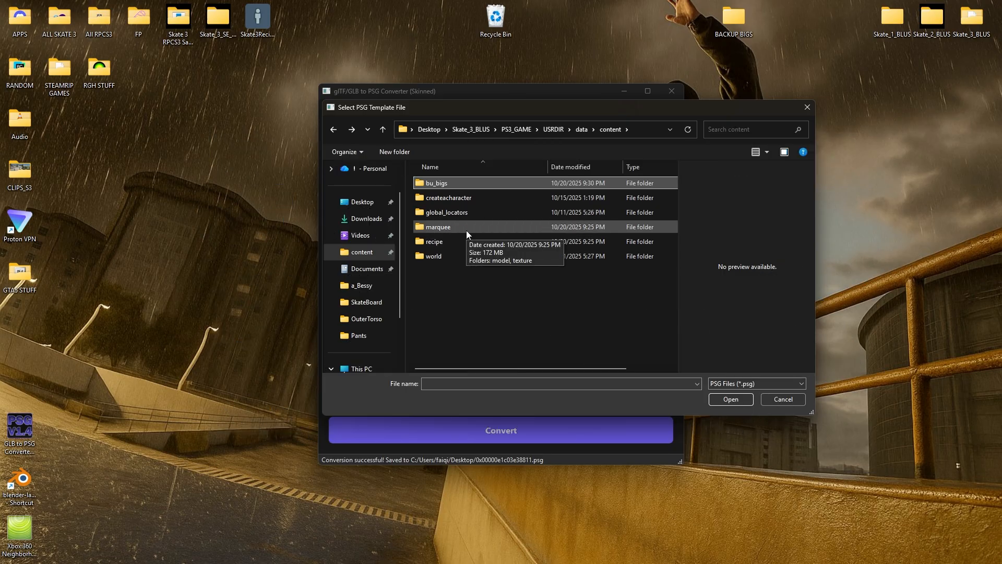
double_click(465, 230)
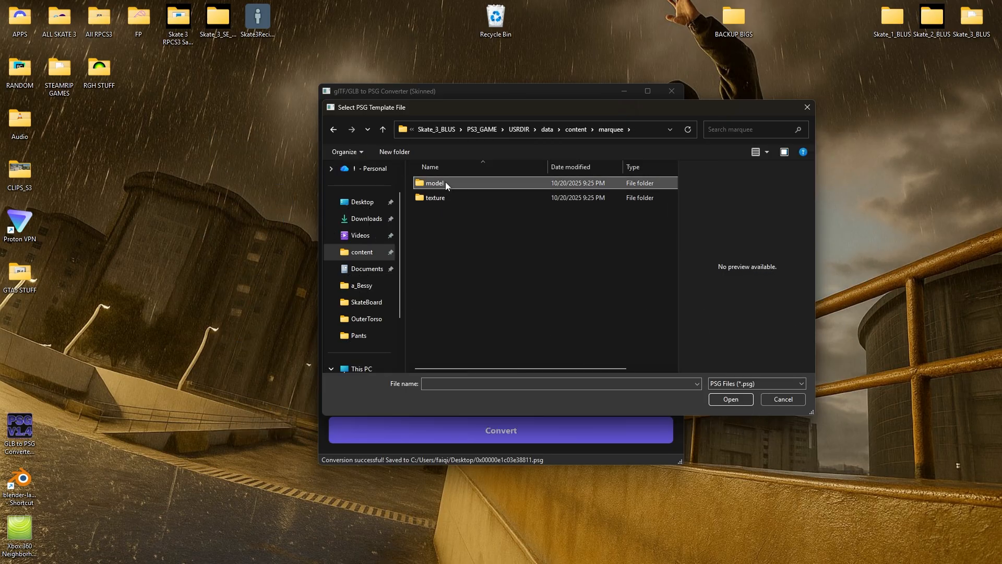
double_click(446, 182)
scroll(502, 282, down, 6)
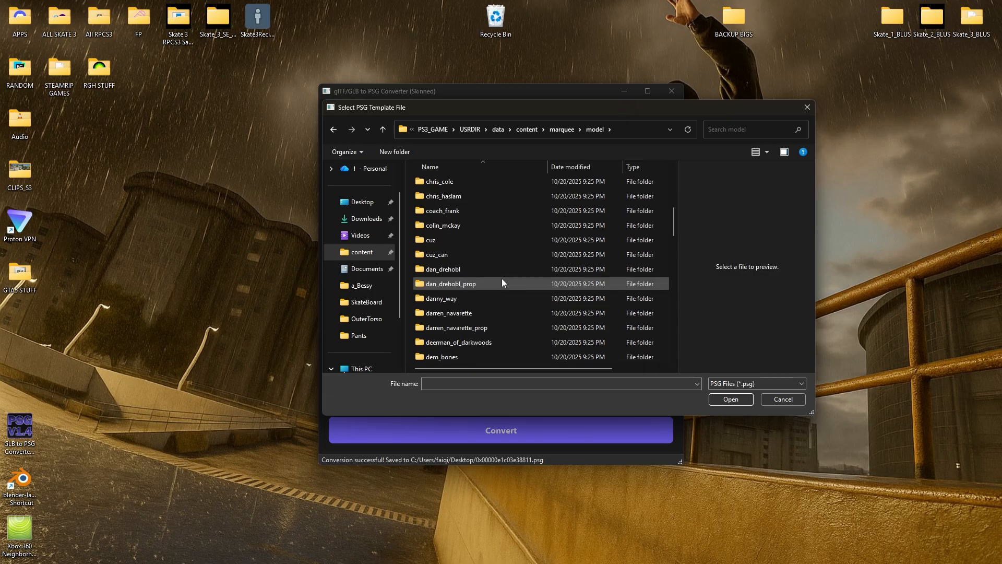
scroll(502, 278, down, 2)
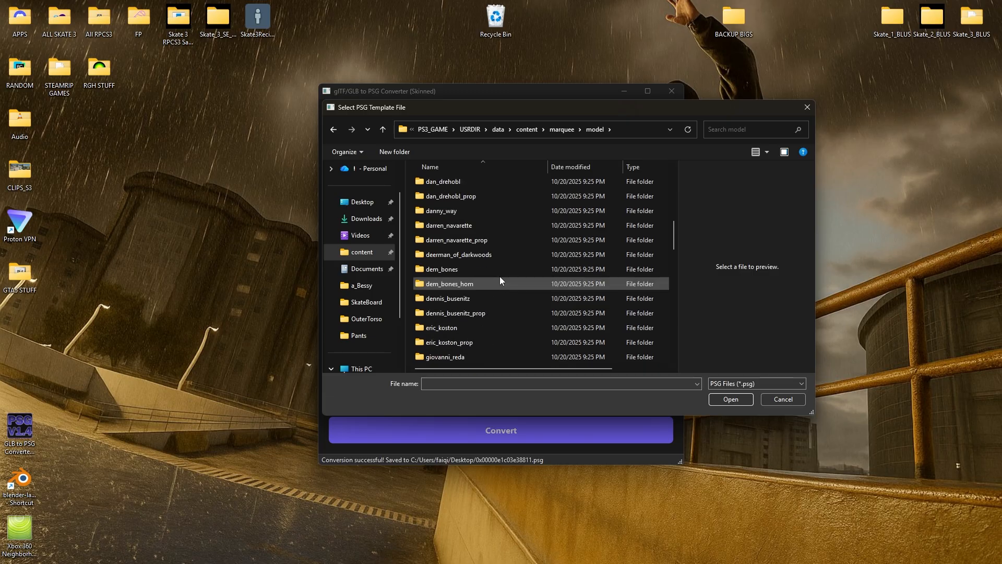
double_click(473, 264)
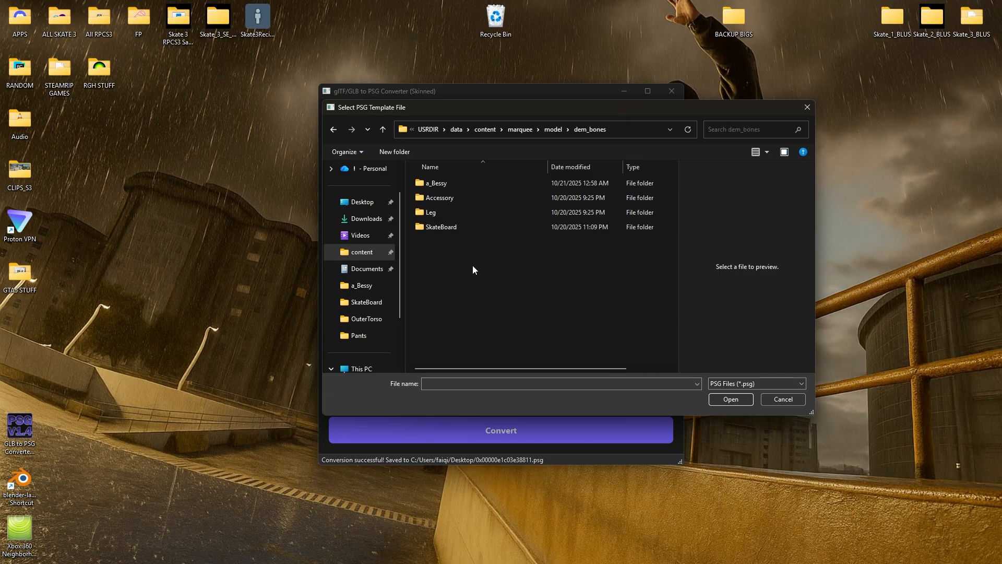
double_click(459, 184)
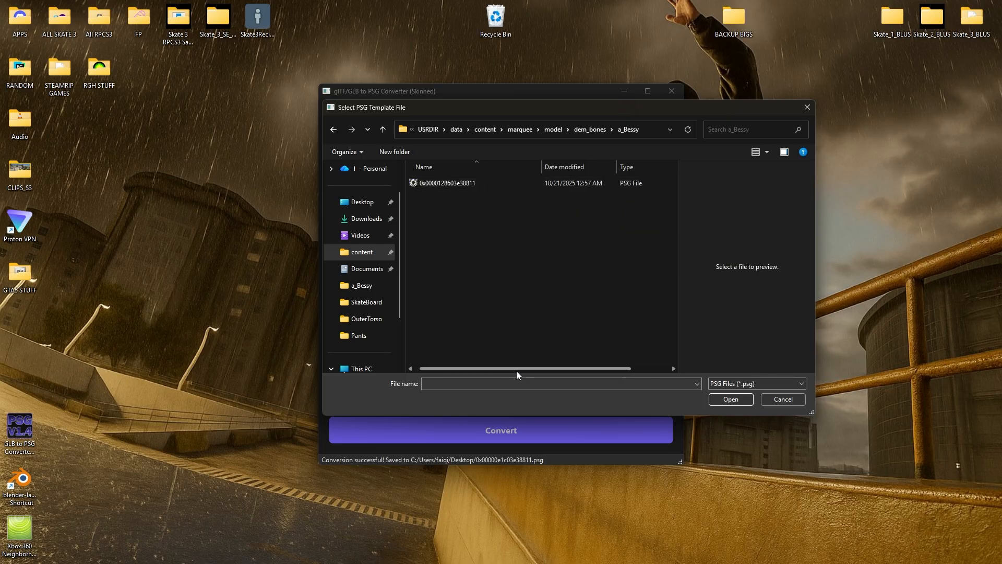
click(458, 183)
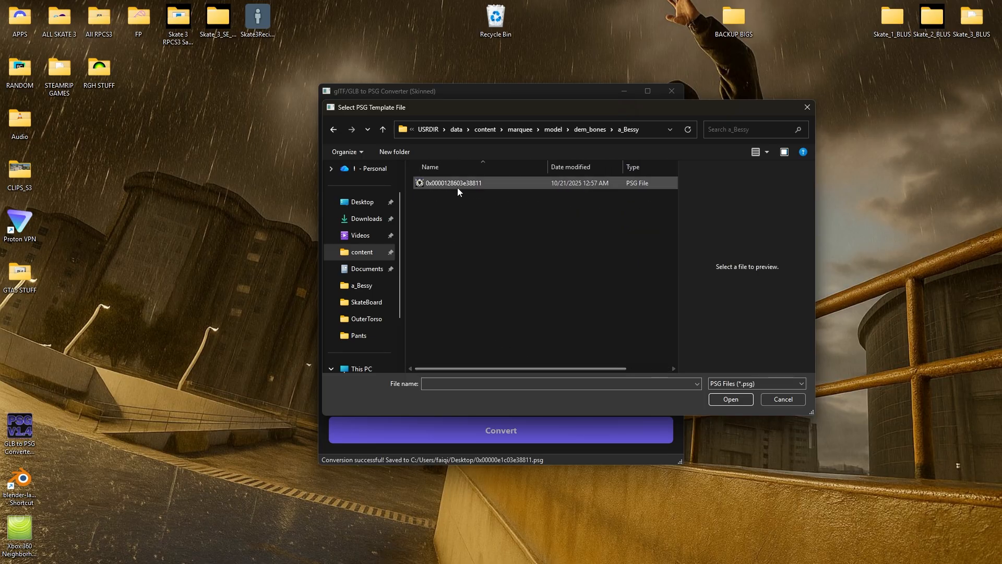
click(730, 400)
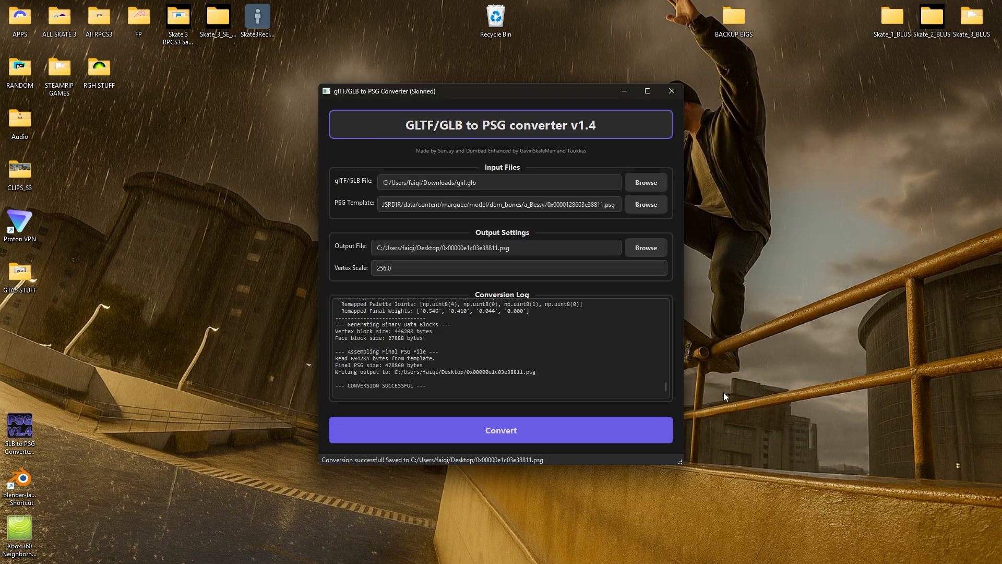
drag(548, 204, 621, 205)
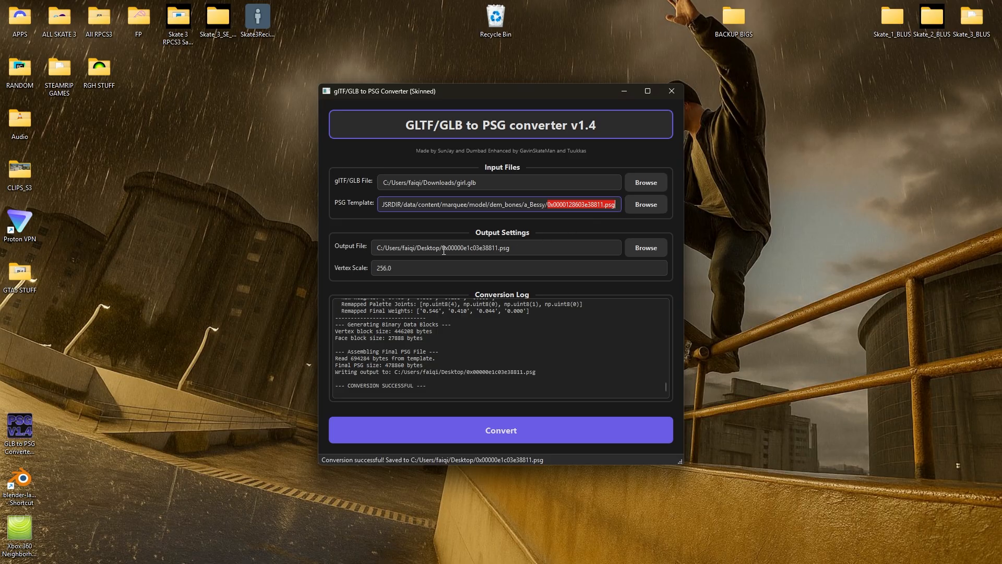
key(ctrl+c)
drag(443, 250, 558, 250)
key(ctrl+v)
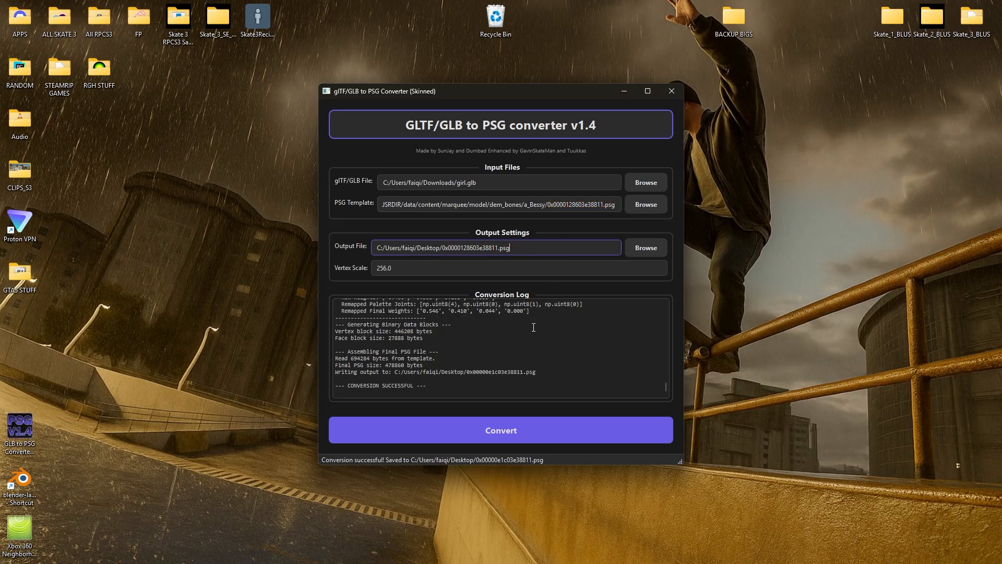
click(526, 428)
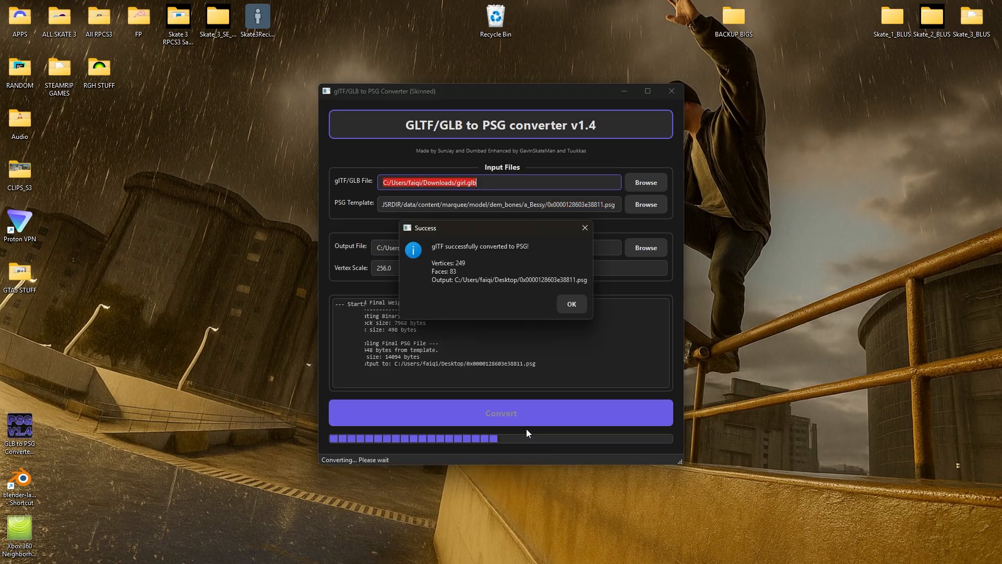
click(575, 303)
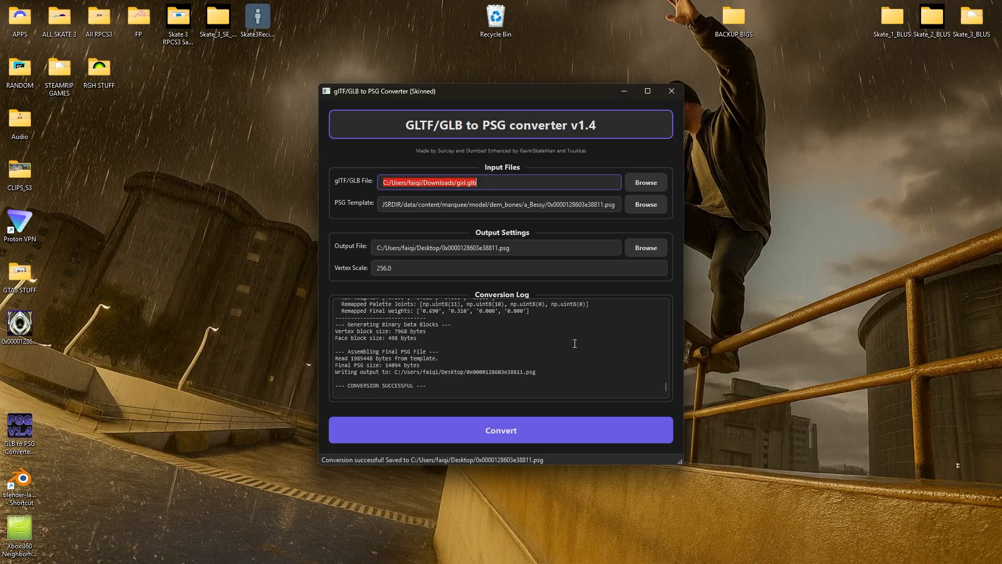
Switch to Blender's Layout workspace and delete the Icosphere together with its glTF_not_exported collection
click(674, 557)
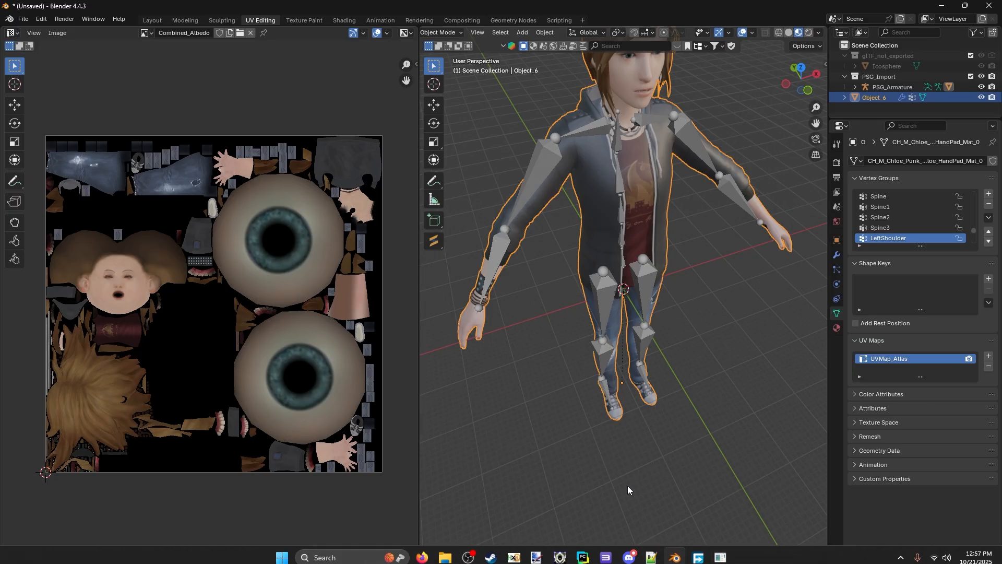
click(152, 21)
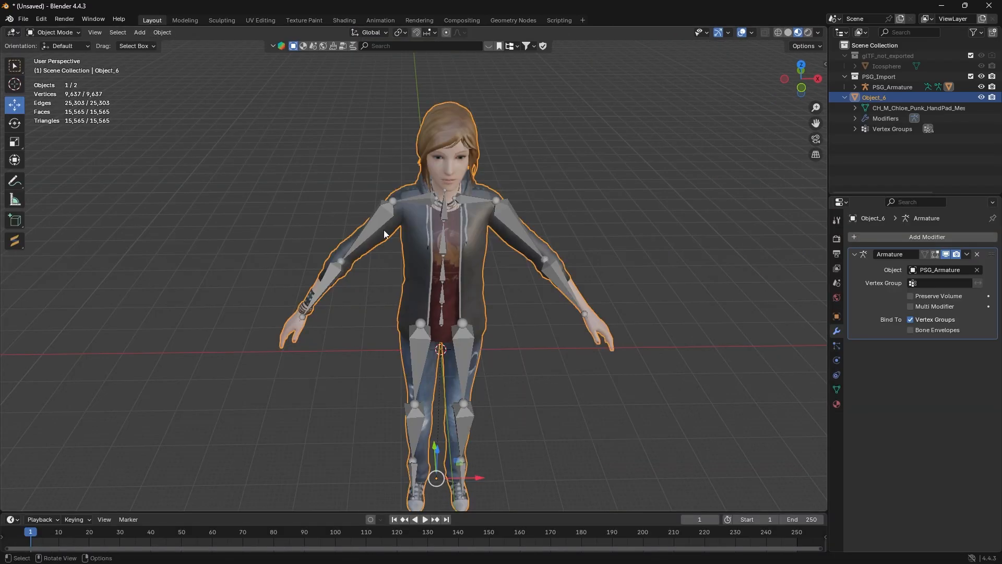
middle_drag(604, 355, 604, 351)
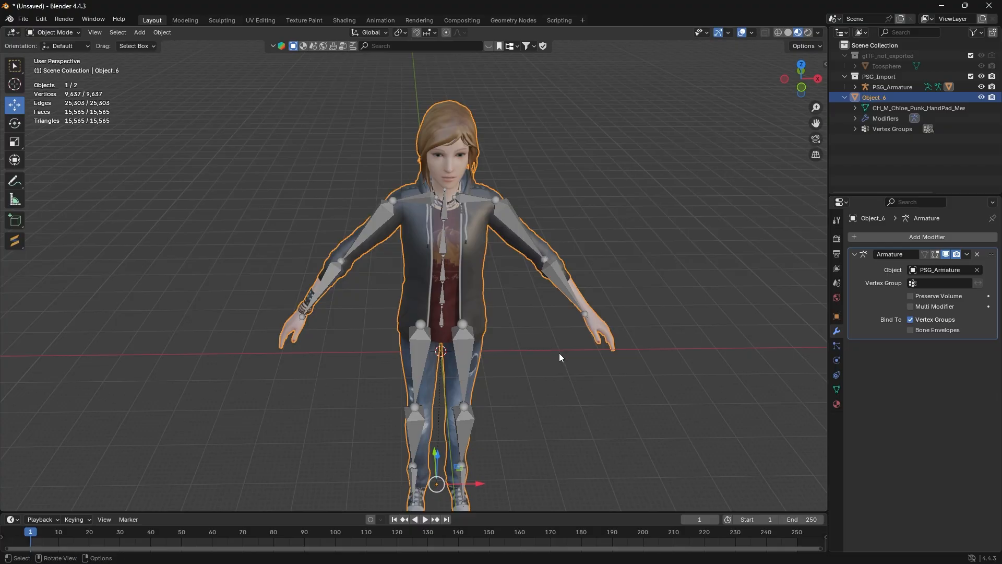
click(718, 255)
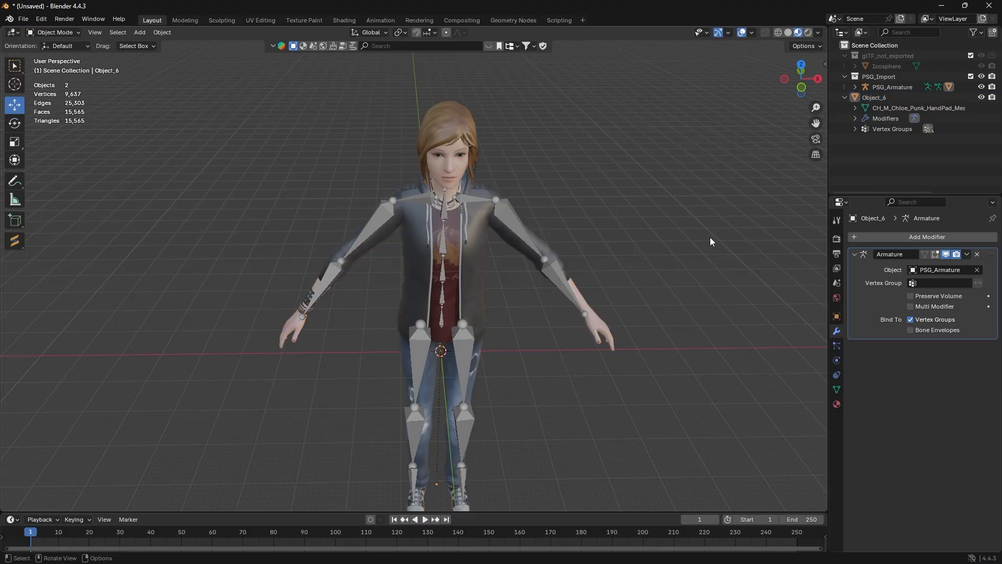
click(888, 66)
key(Delete)
click(886, 58)
key(Delete)
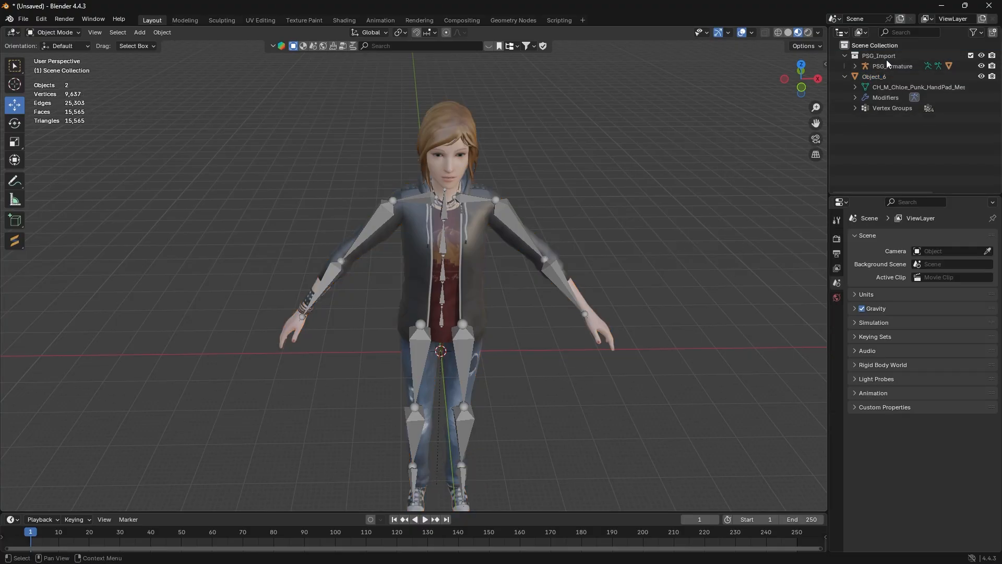
Apply all transforms to the character mesh Object_6 and the PSG_Armature together
click(460, 282)
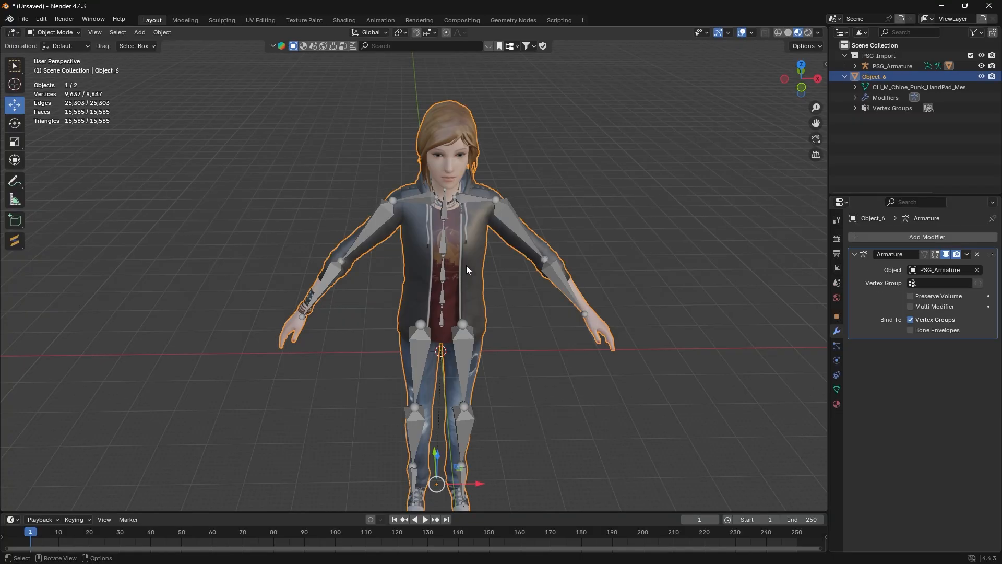
shift+click(515, 222)
click(53, 32)
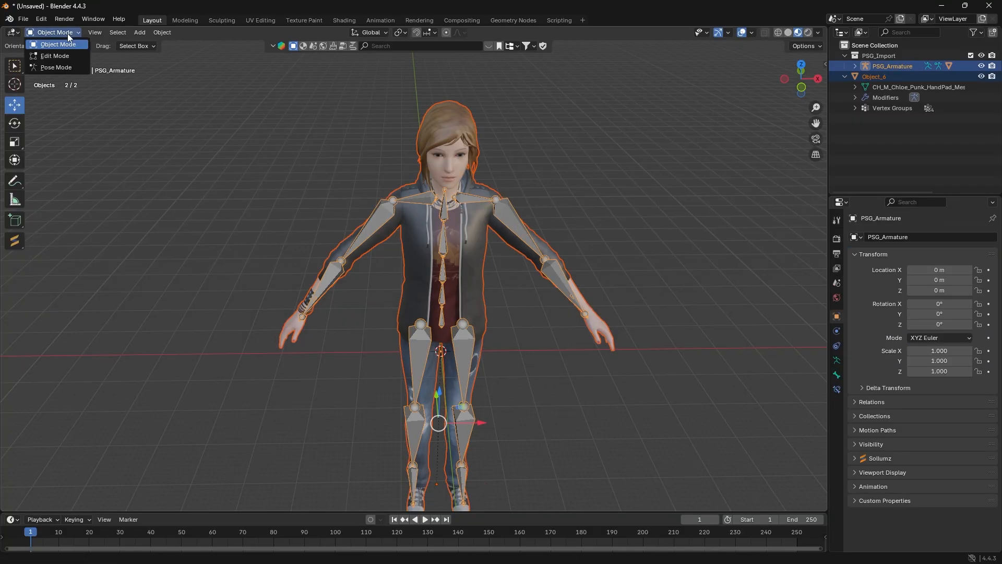
middle_drag(516, 408, 475, 218)
click(512, 387)
click(461, 187)
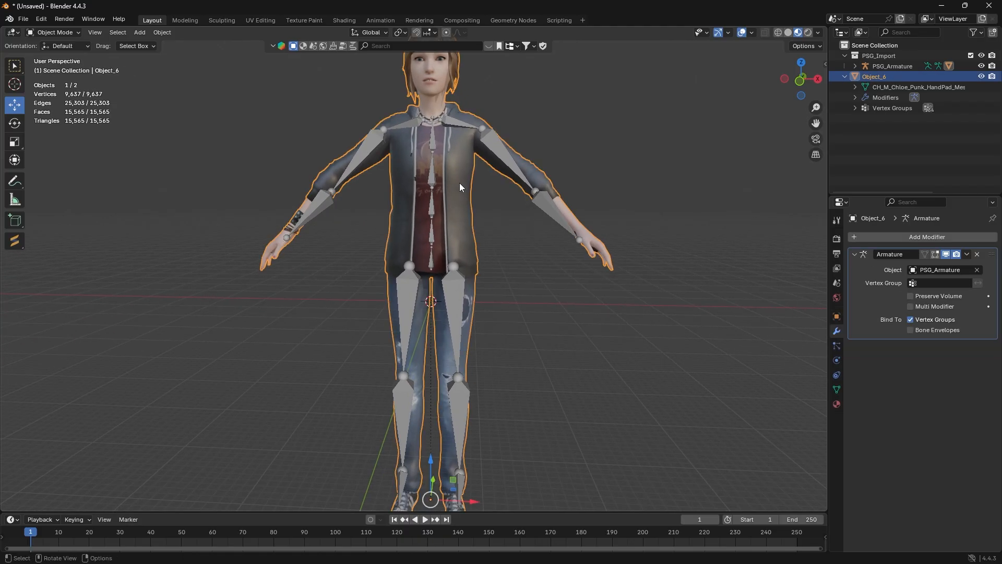
shift+click(497, 149)
key(ctrl+a)
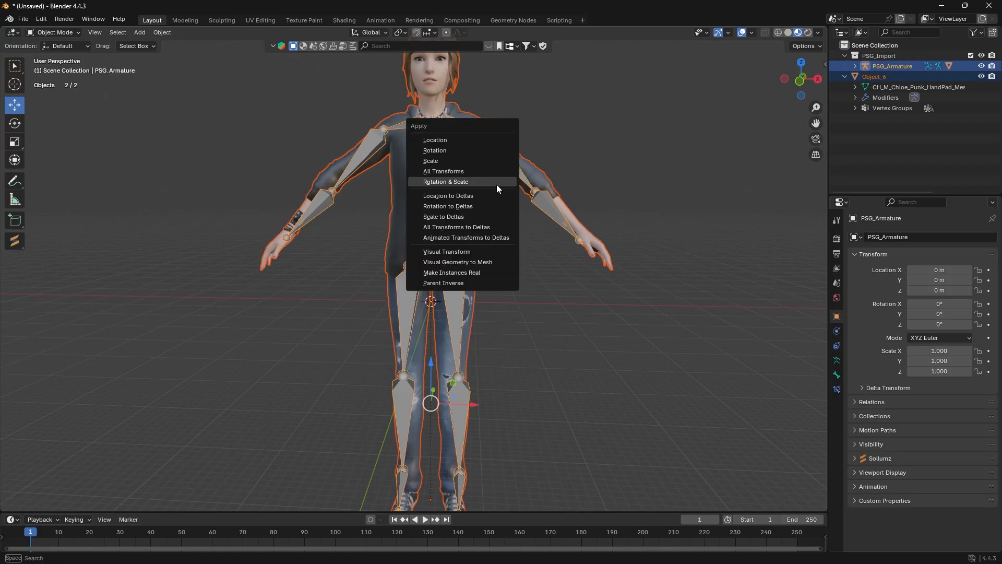
click(468, 168)
middle_drag(472, 238, 497, 309)
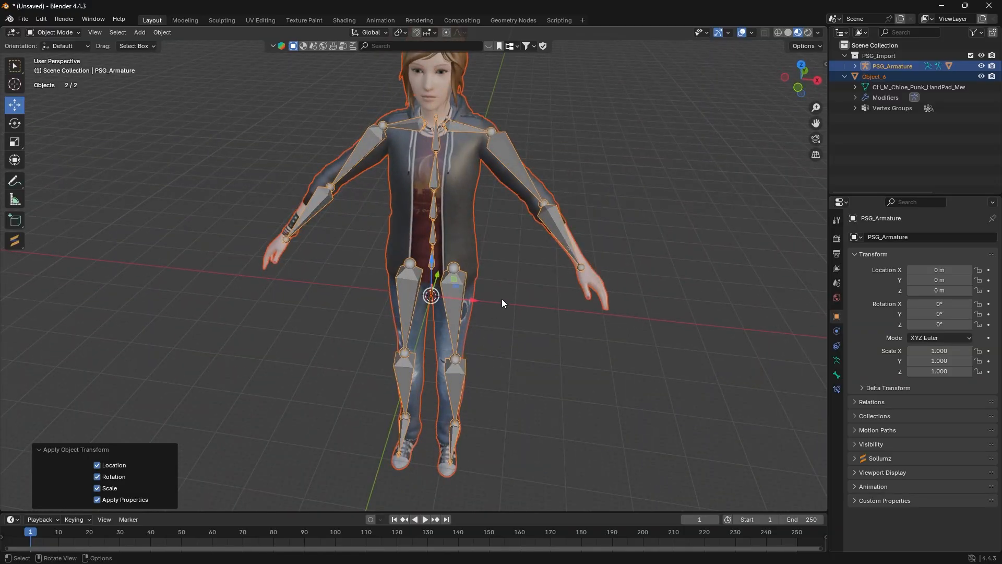
Export the character mesh and armature as glTF Binary, overwriting girl.glb in the Downloads folder
click(503, 299)
click(462, 220)
shift+click(512, 161)
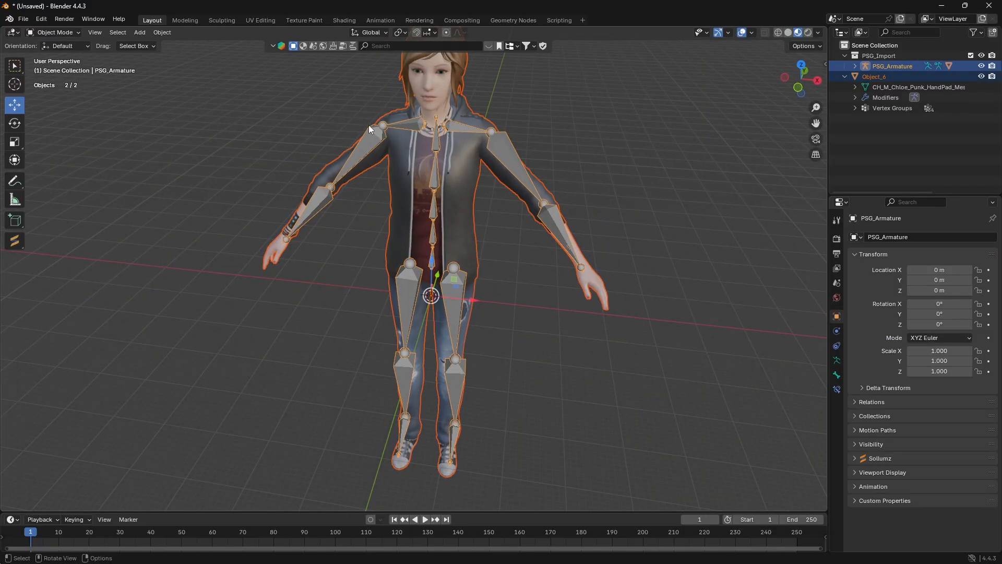
click(22, 19)
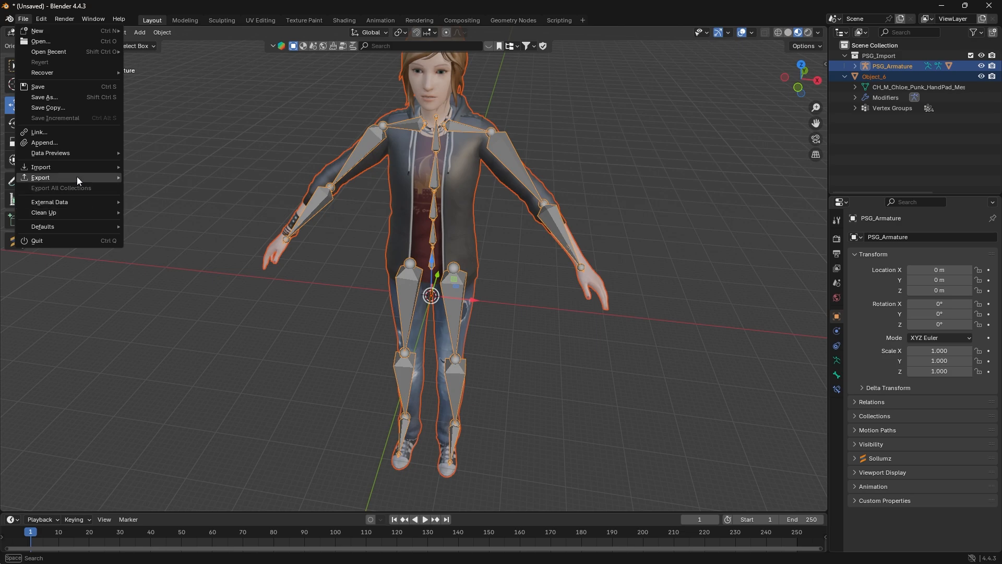
mouse_move(76, 178)
click(196, 276)
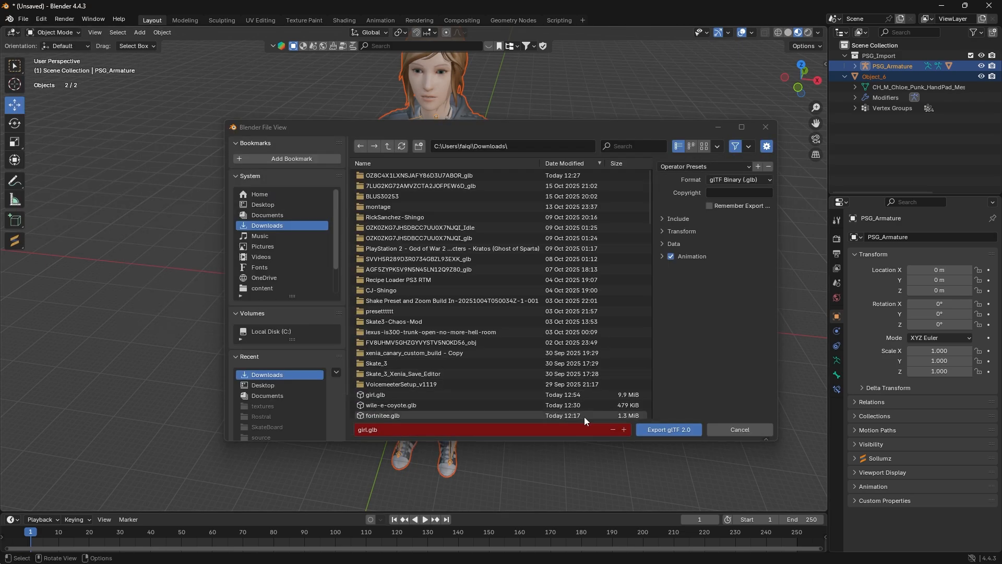
click(672, 428)
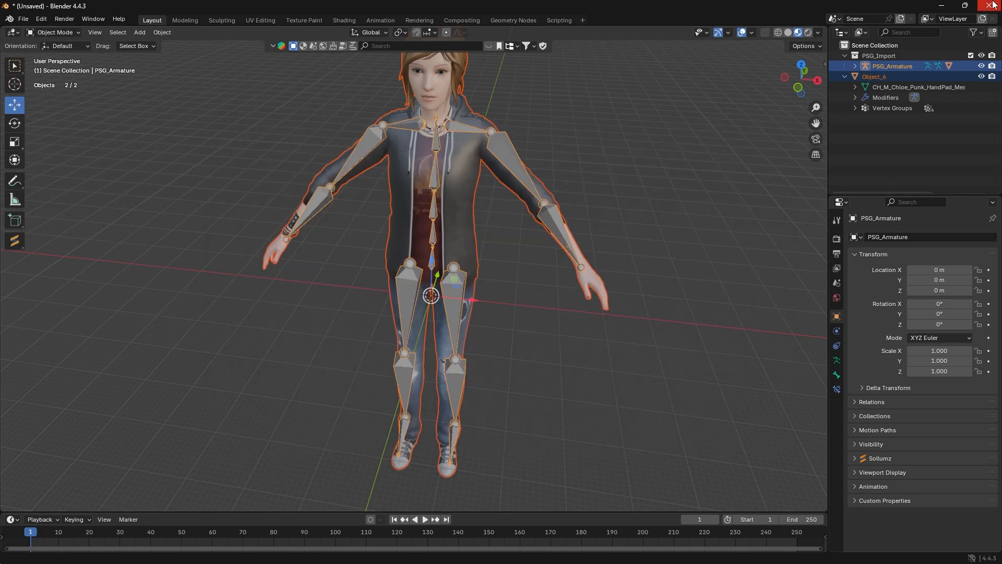
Leave Blender for the desktop and move the previously converted PSG file to the Recycle Bin
click(934, 8)
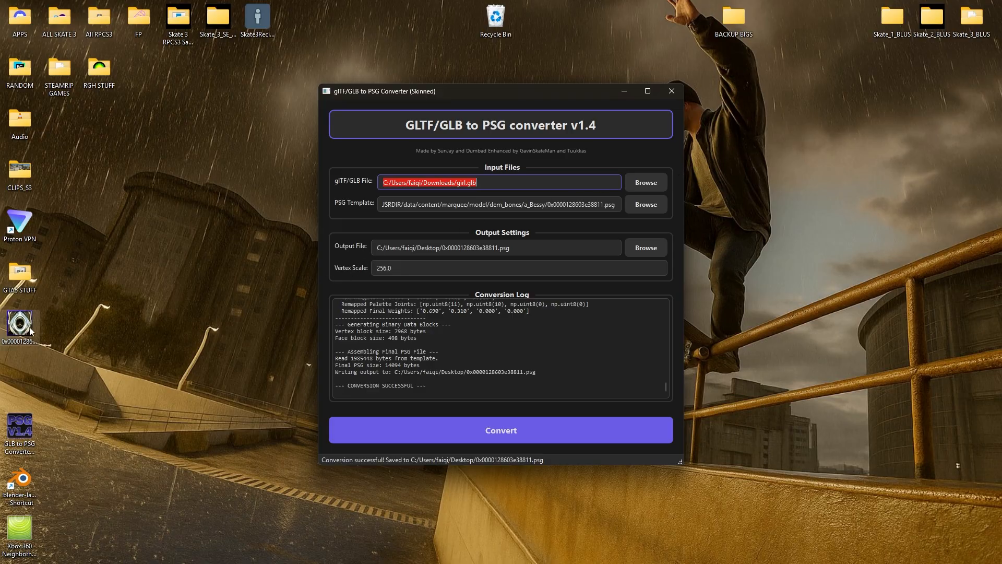
drag(30, 332, 500, 24)
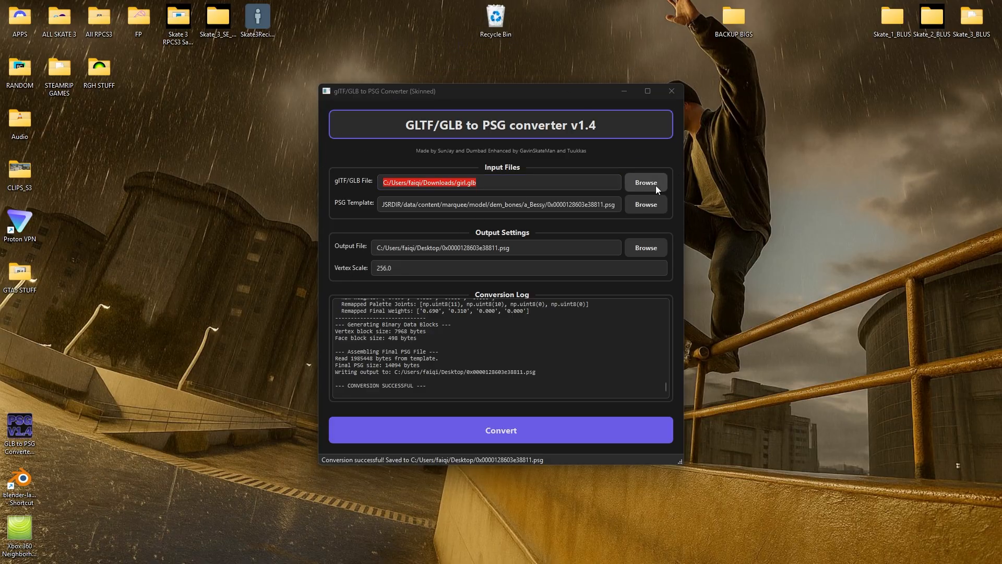
Reload the re-exported girl.glb from Downloads in the GLTF/GLB to PSG converter and convert it to PSG
click(645, 183)
click(366, 218)
click(467, 199)
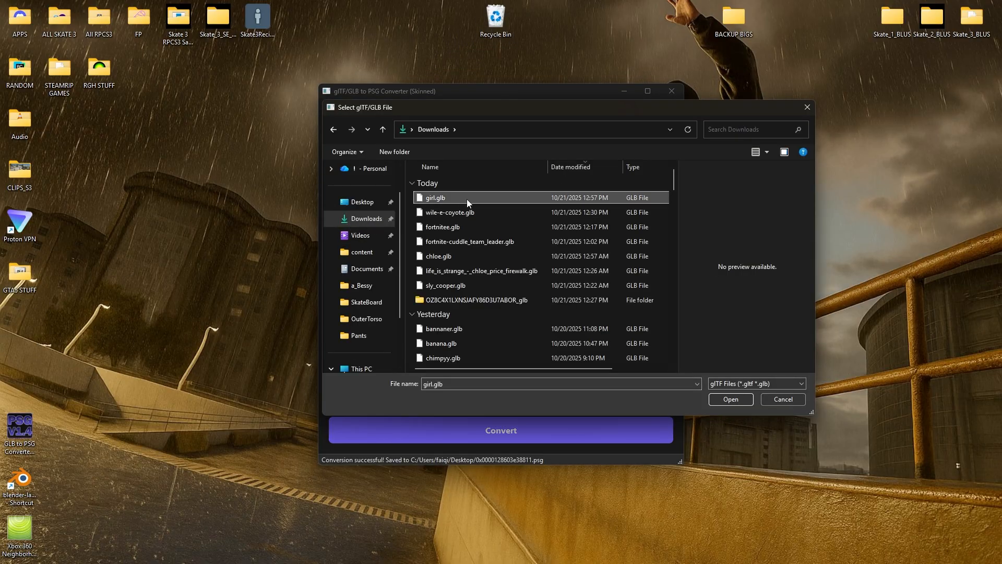
click(741, 399)
click(558, 428)
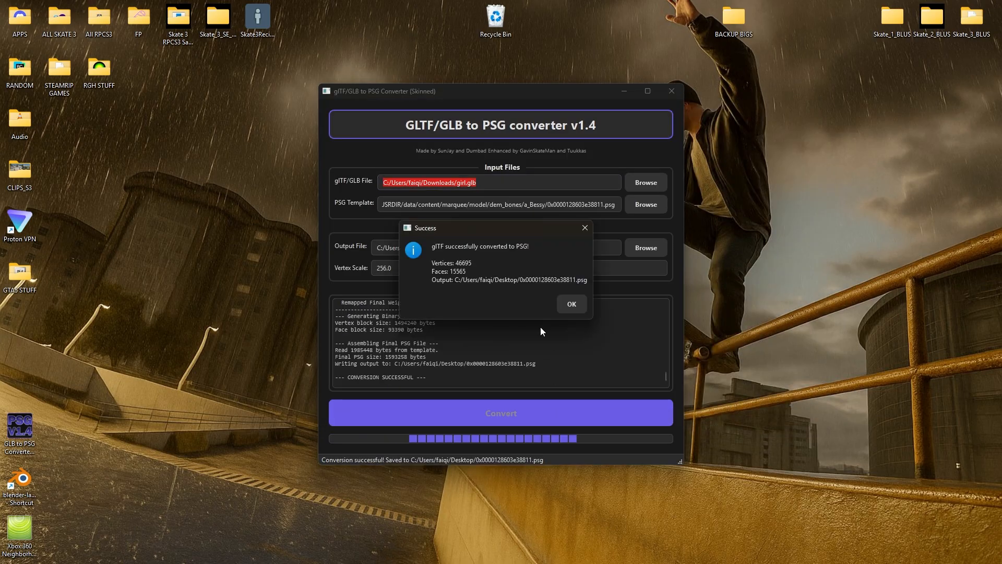
click(569, 310)
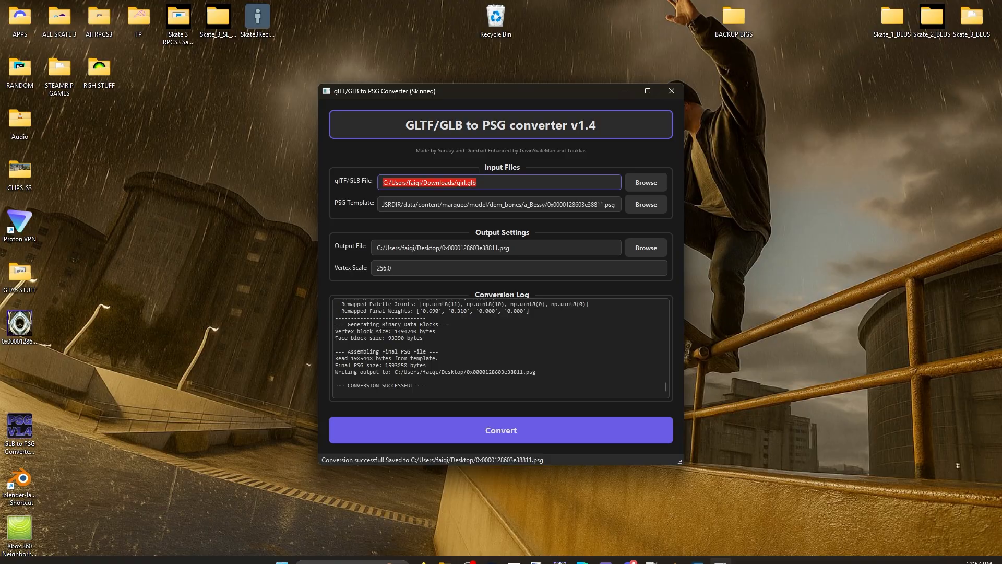
Switch to File Explorer and open the game's content\marquee\model\dem_bones\a_Bessy folder
mouse_move(450, 553)
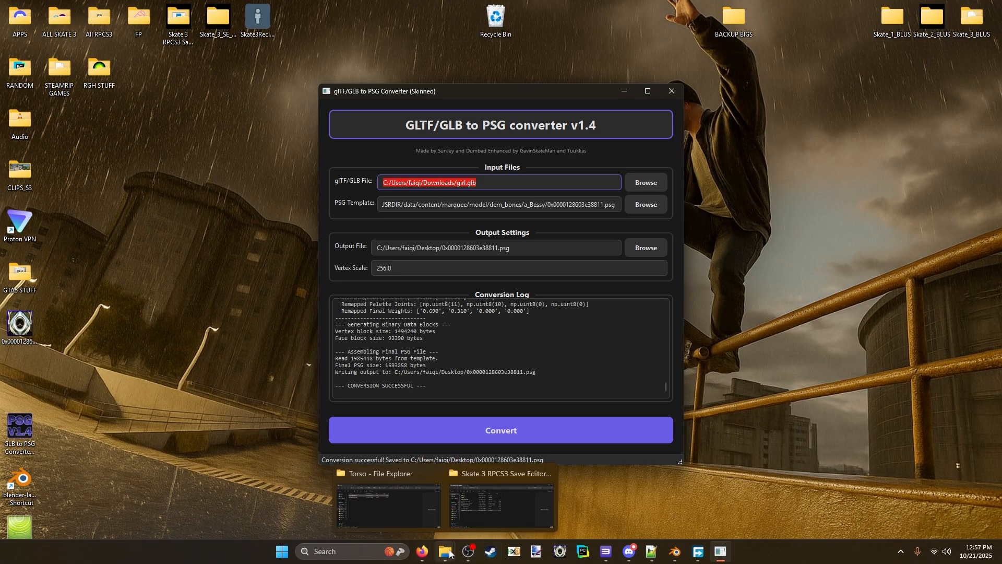
click(406, 489)
click(125, 267)
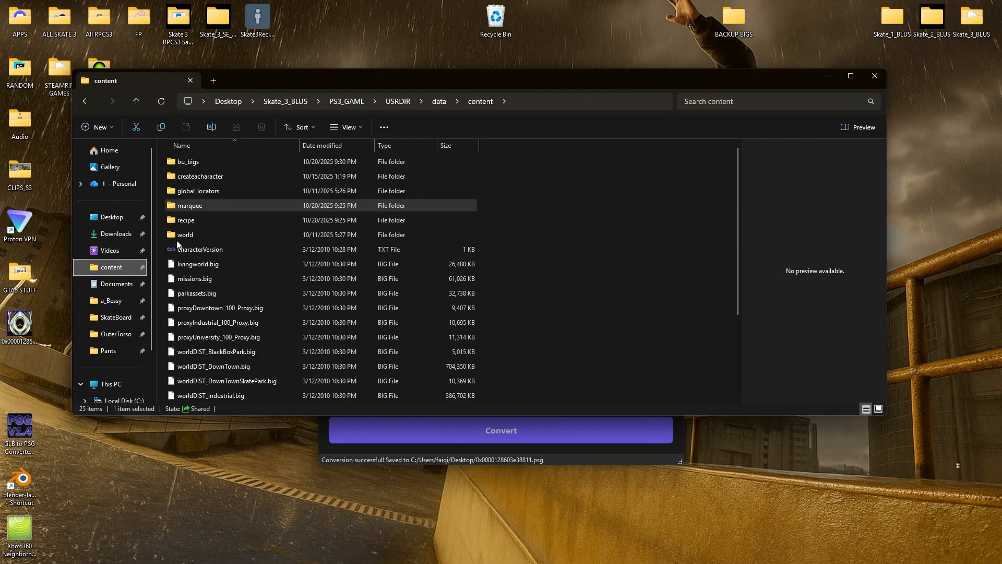
double_click(202, 202)
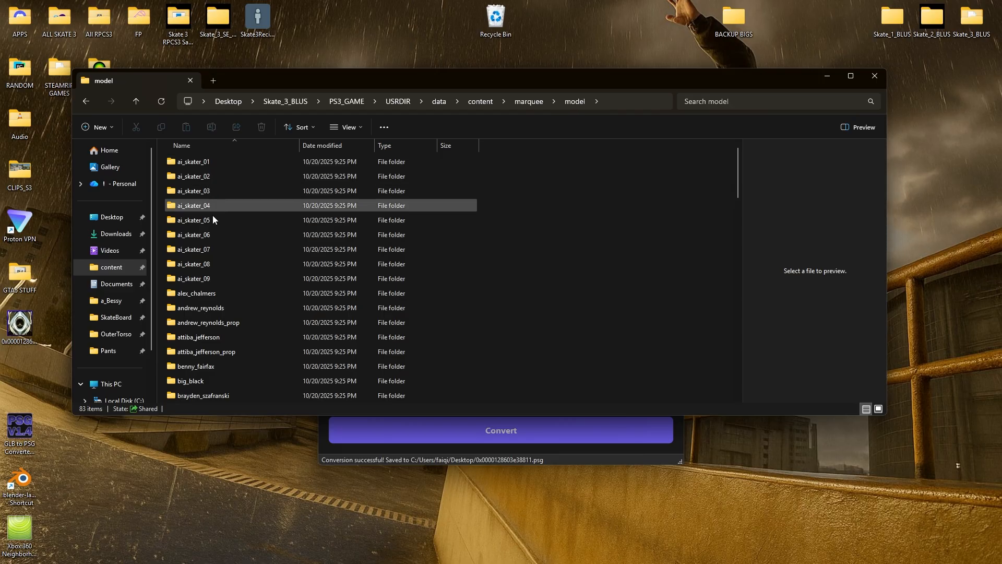
scroll(229, 292, down, 5)
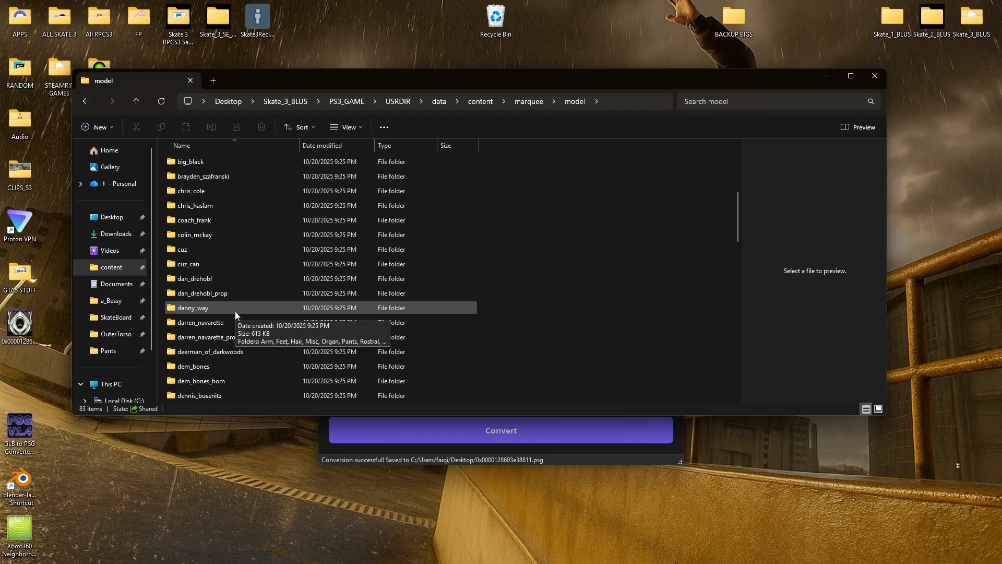
double_click(213, 366)
click(206, 162)
double_click(205, 163)
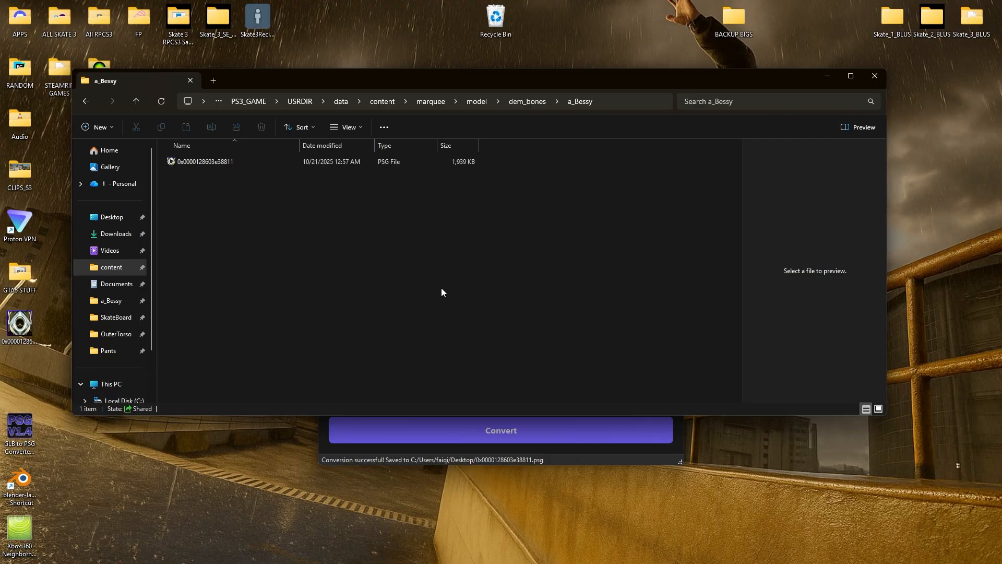
Open the converted desktop PSG in HxD and copy the texture ID that follows "bessy_merged_"
click(514, 551)
drag(20, 323, 406, 351)
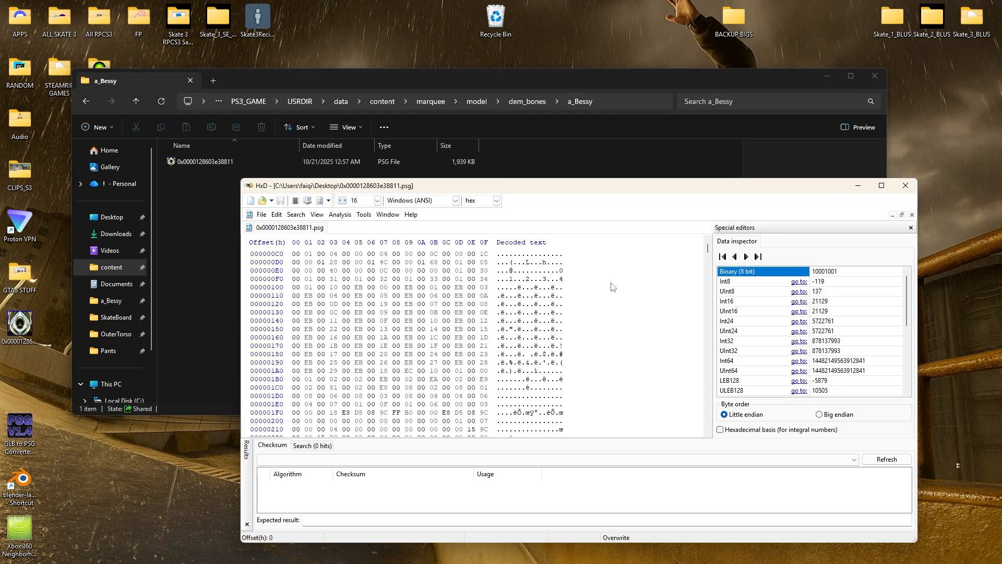
scroll(612, 287, down, 6)
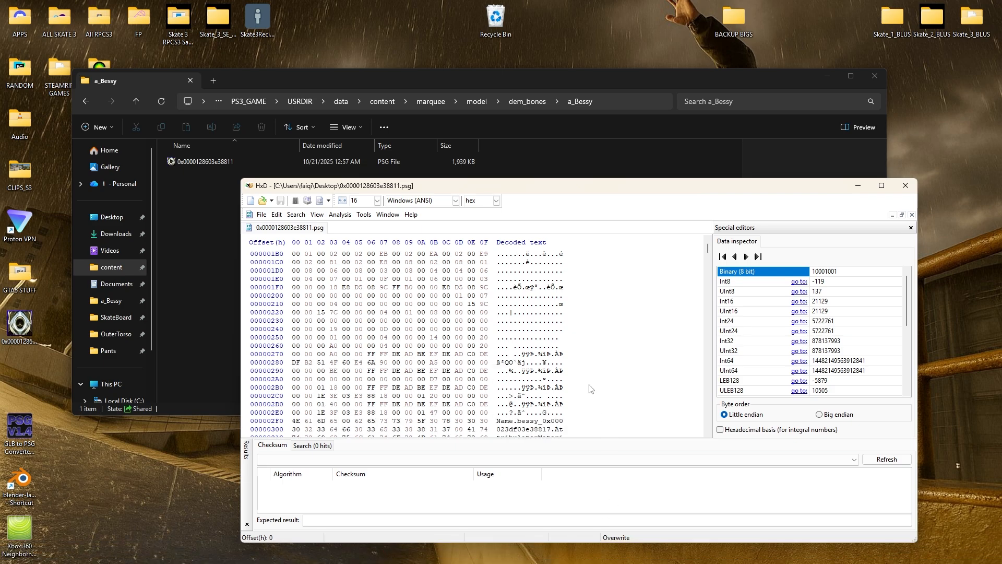
scroll(584, 386, down, 7)
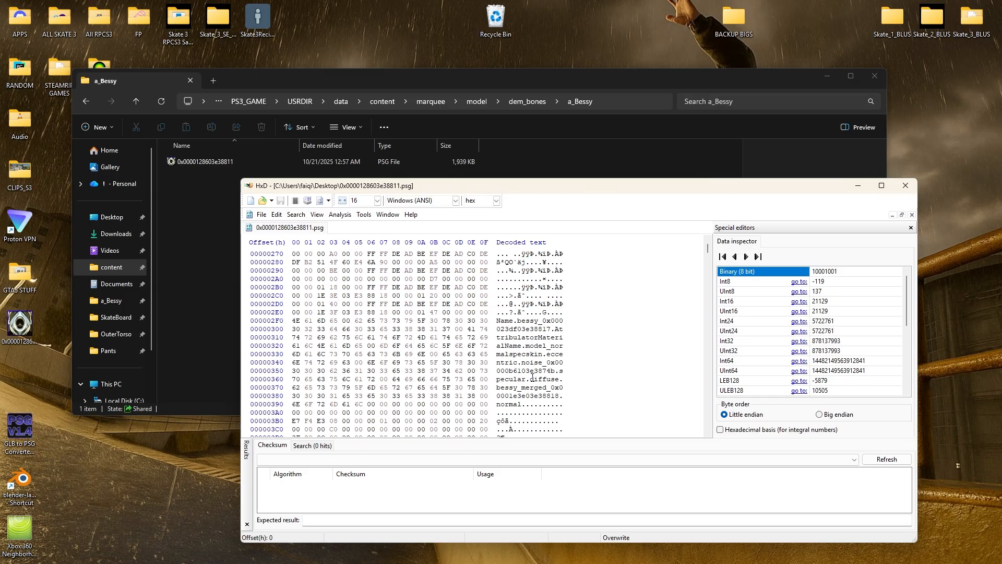
drag(531, 379, 543, 388)
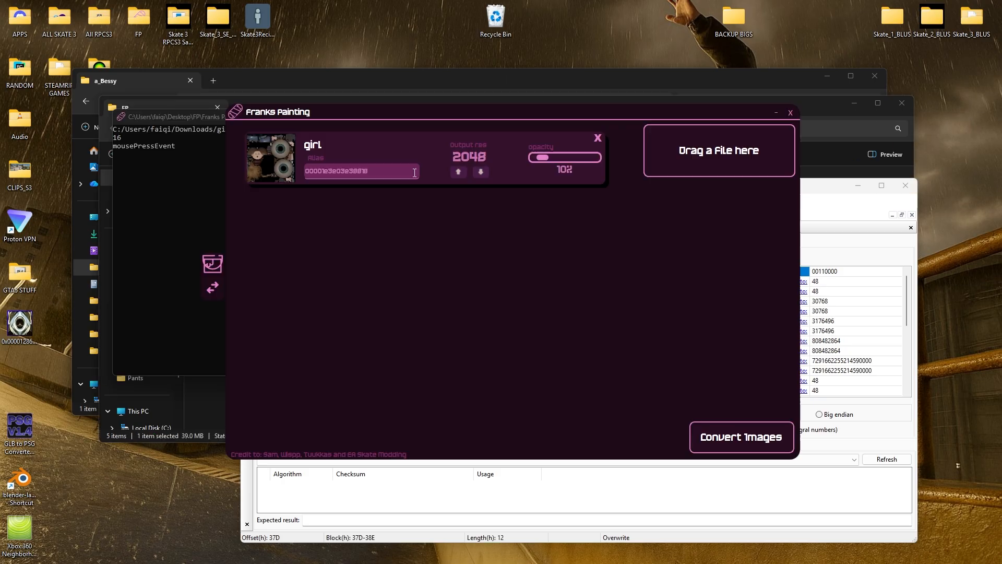
Set the girl texture's alias to 0x00001e3e03e38818 in Franks Painting, convert it at 2048, and close the program
key(ctrl+a)
text(0x00001e3e03e38818)
click(735, 441)
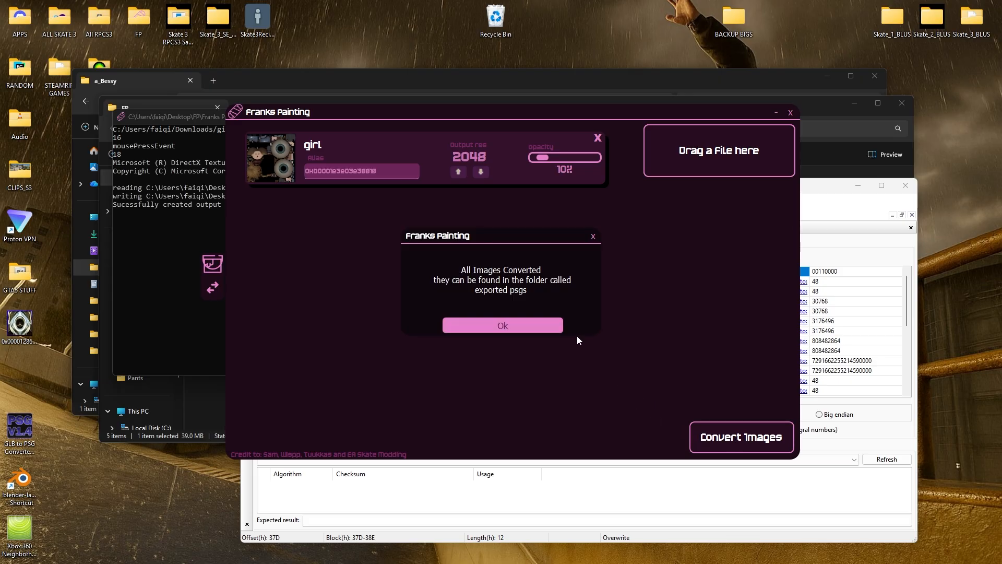
click(553, 325)
click(790, 112)
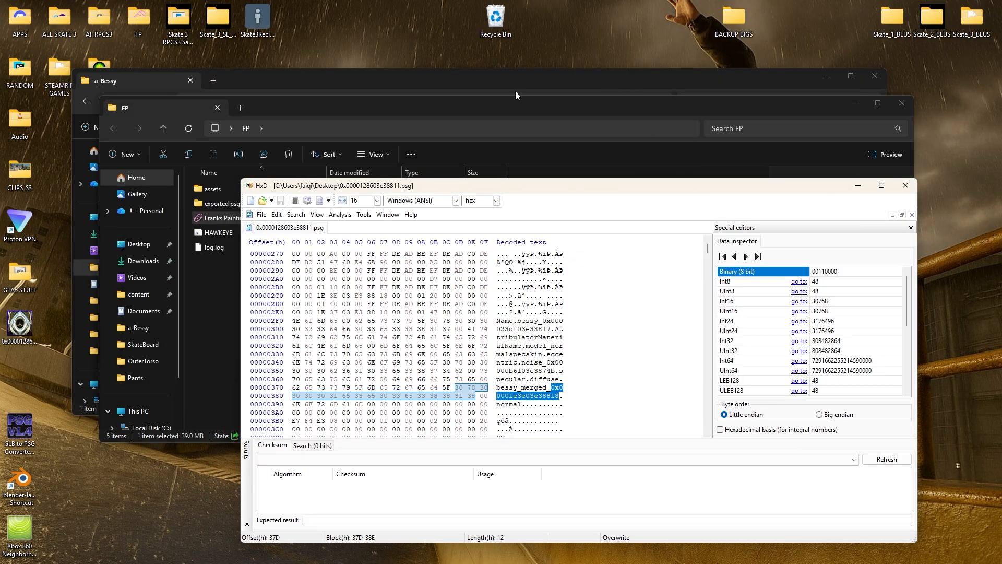
Move the converted model PSG from the desktop into the a_Bessy folder, replacing the existing file
click(515, 91)
drag(20, 326, 322, 229)
click(439, 211)
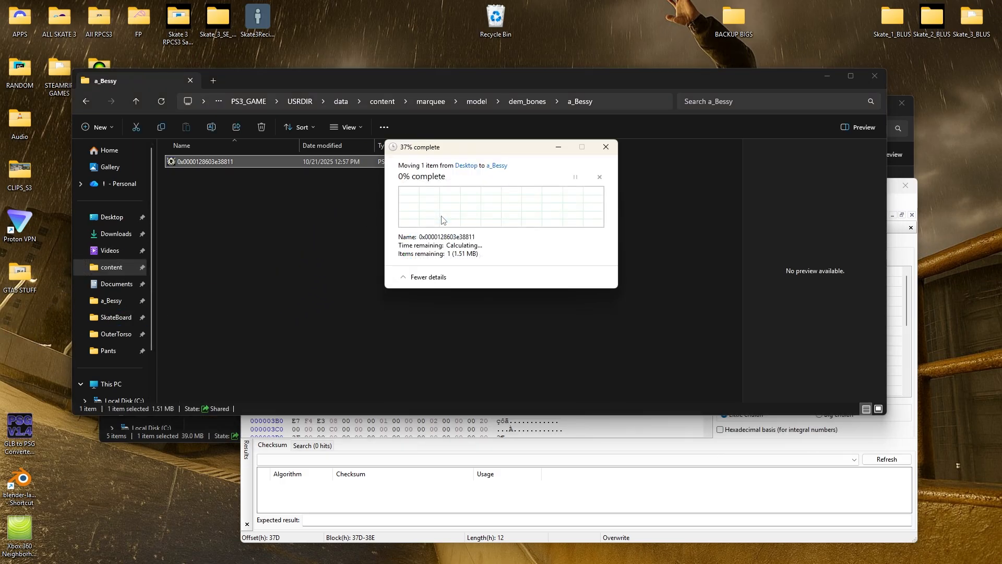
Go from the a_Bessy folder to the game's content\marquee\texture folder
click(90, 106)
click(91, 105)
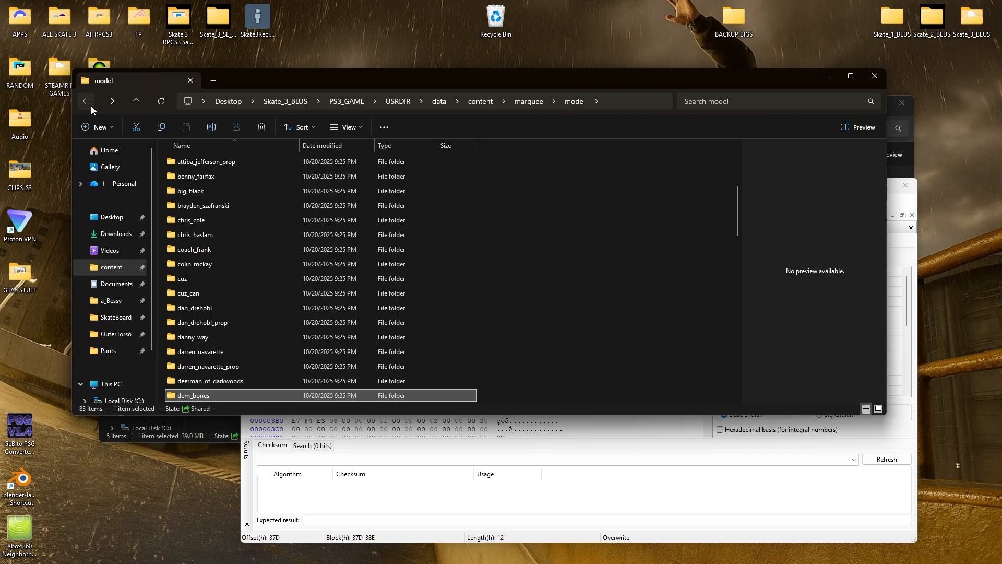
click(91, 105)
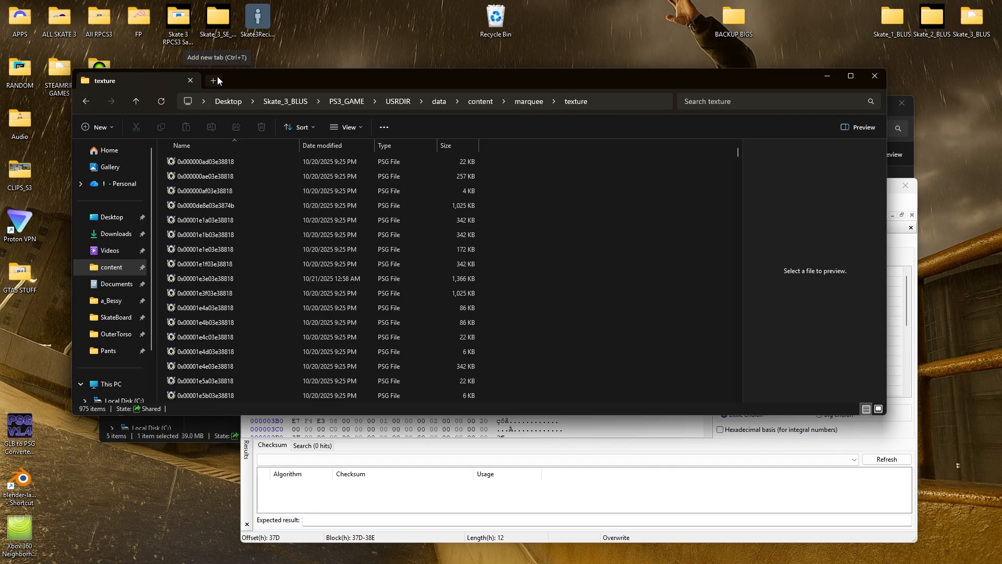
Copy the converted texture PSG from the exported psgs folder inside the desktop's FP folder
click(130, 21)
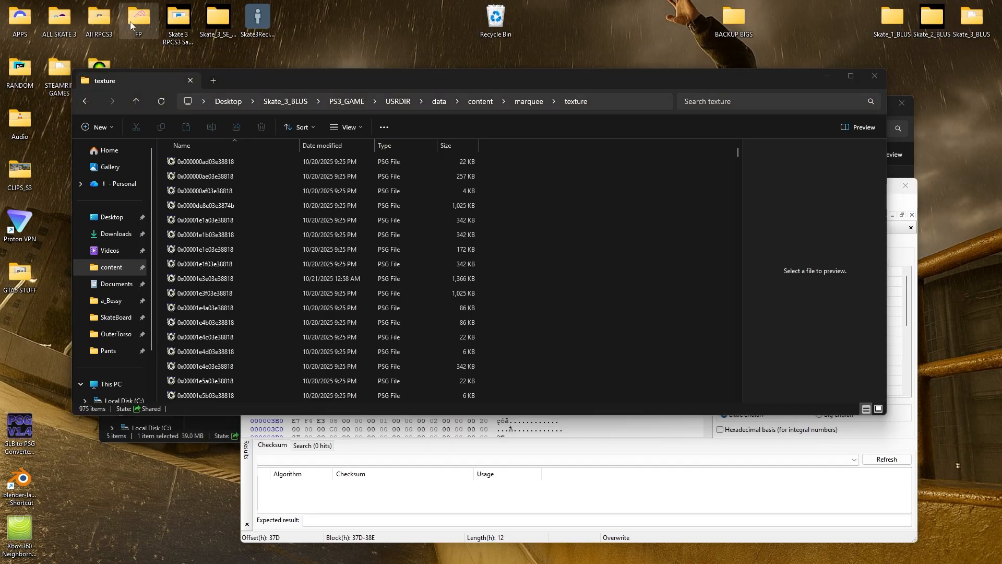
double_click(148, 20)
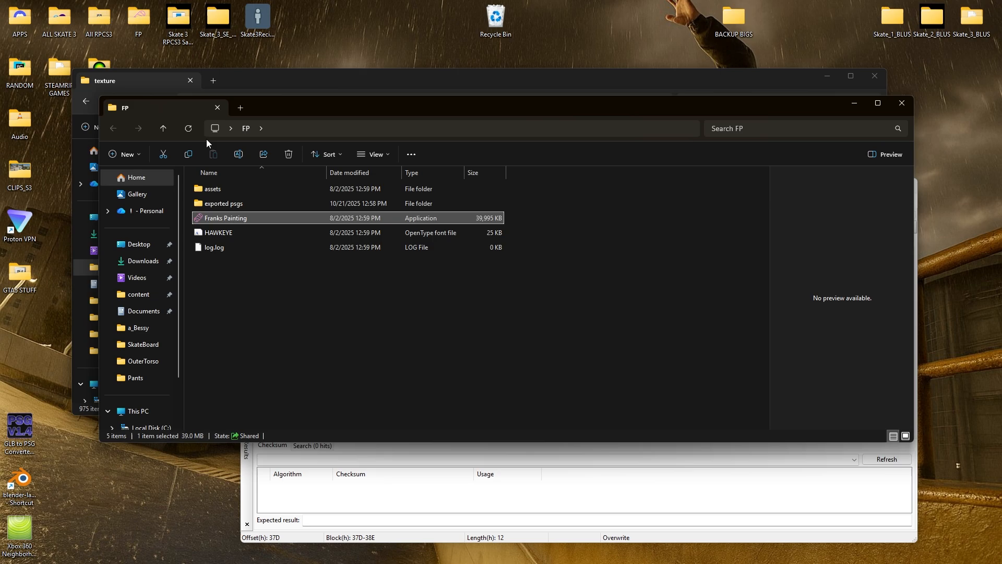
double_click(231, 208)
double_click(225, 203)
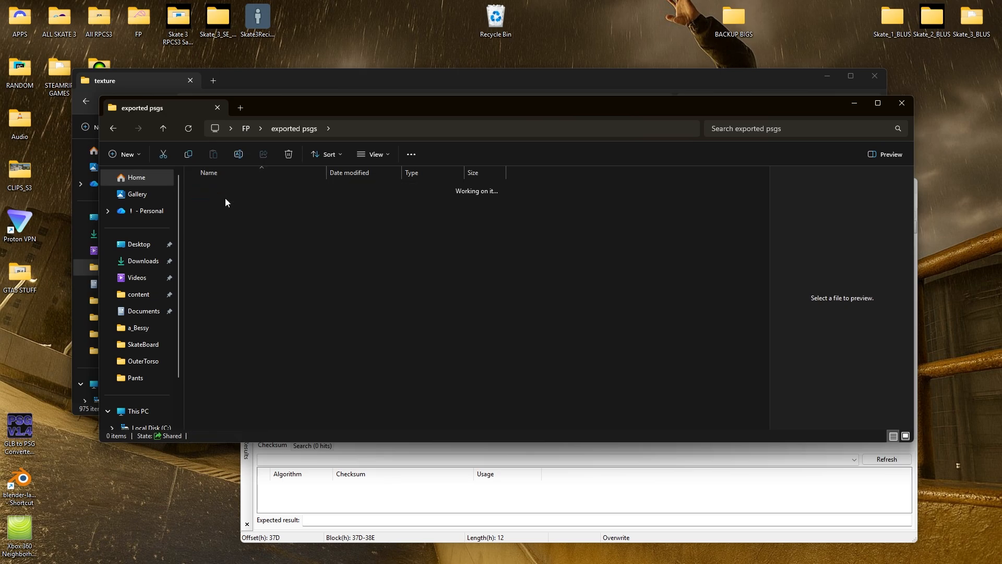
click(186, 154)
Paste the copied texture PSG into the marquee\texture folder, replacing the existing 0x00001e3e03e38818 file
click(269, 76)
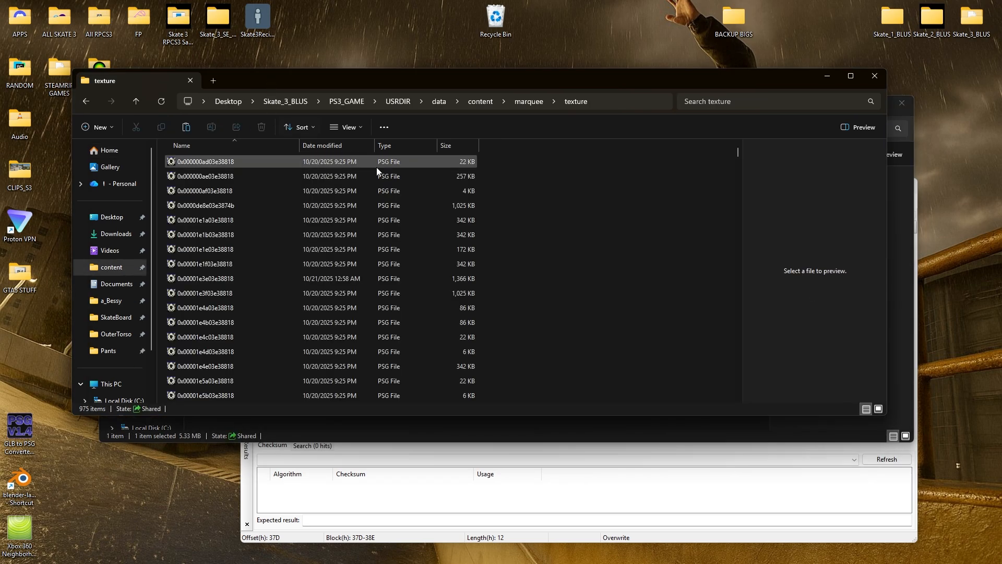
right_click(575, 207)
click(593, 219)
click(550, 225)
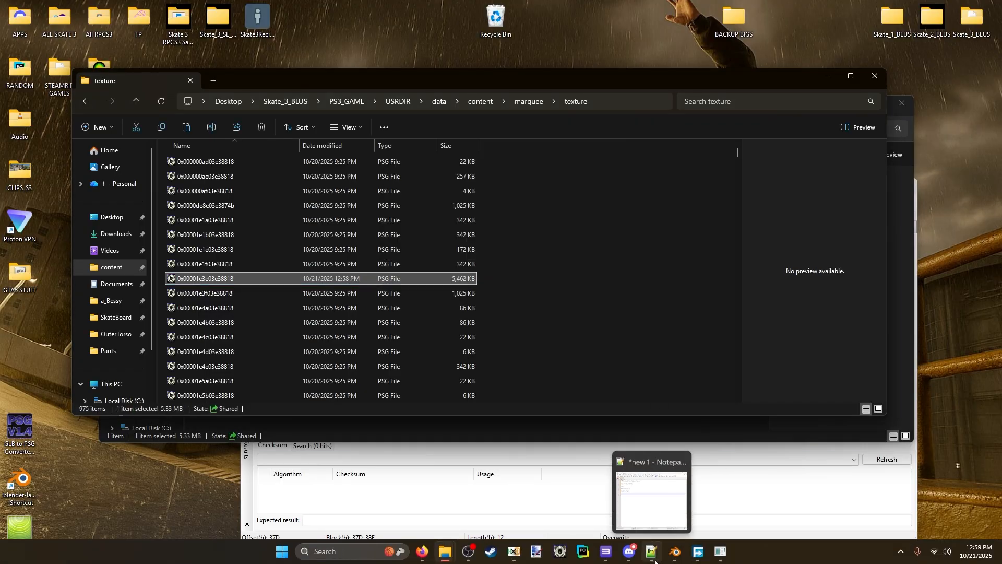
Switch to RPCS3 and boot Skate 3 with its custom configuration
click(606, 554)
right_click(212, 164)
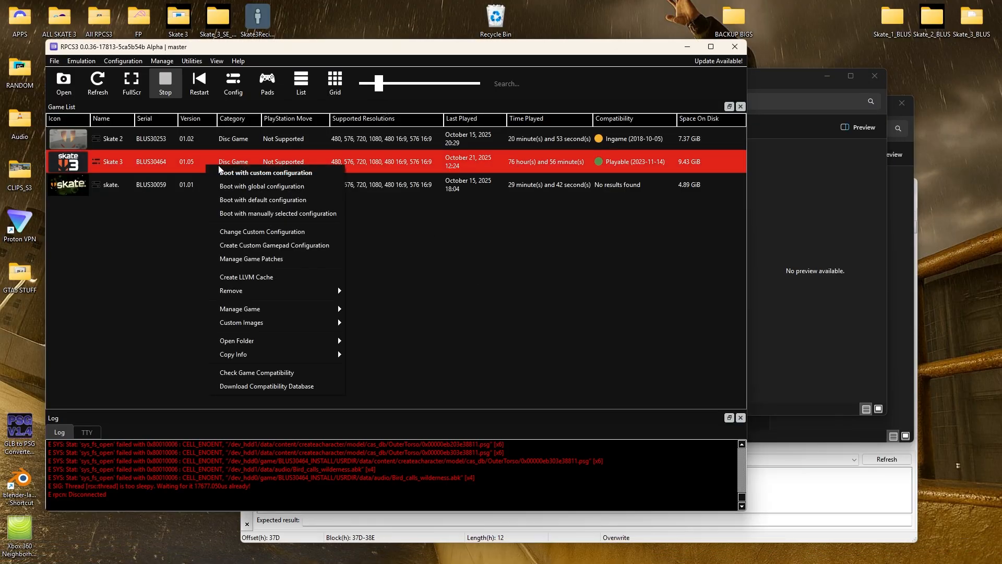
click(233, 171)
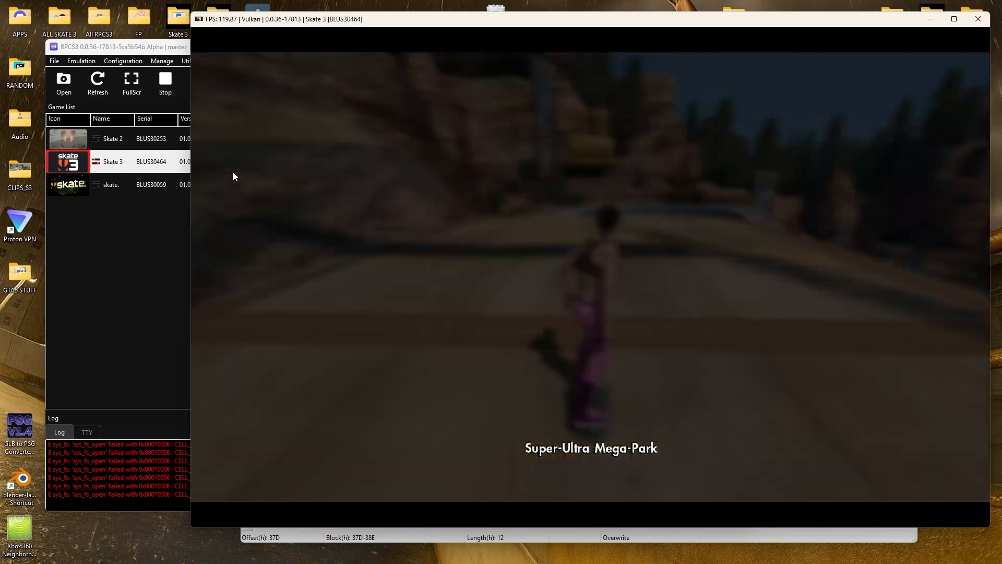
Open the Free Play skater selection from the game's Career main menu
key(Down)
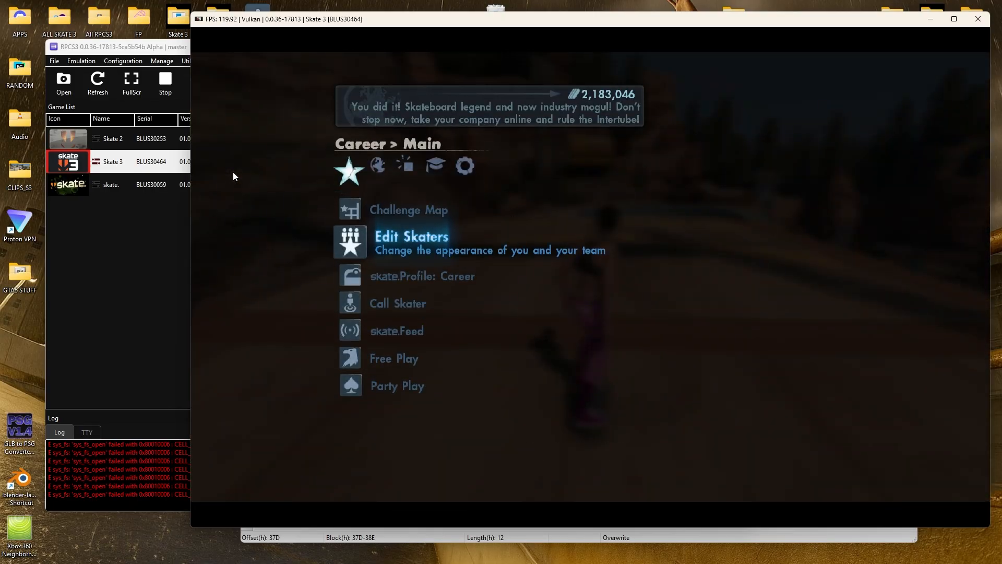
key(Down)
key(Down)
key(Up)
key(Up)
key(Down)
key(Down)
key(Down)
key(Down)
key(Return)
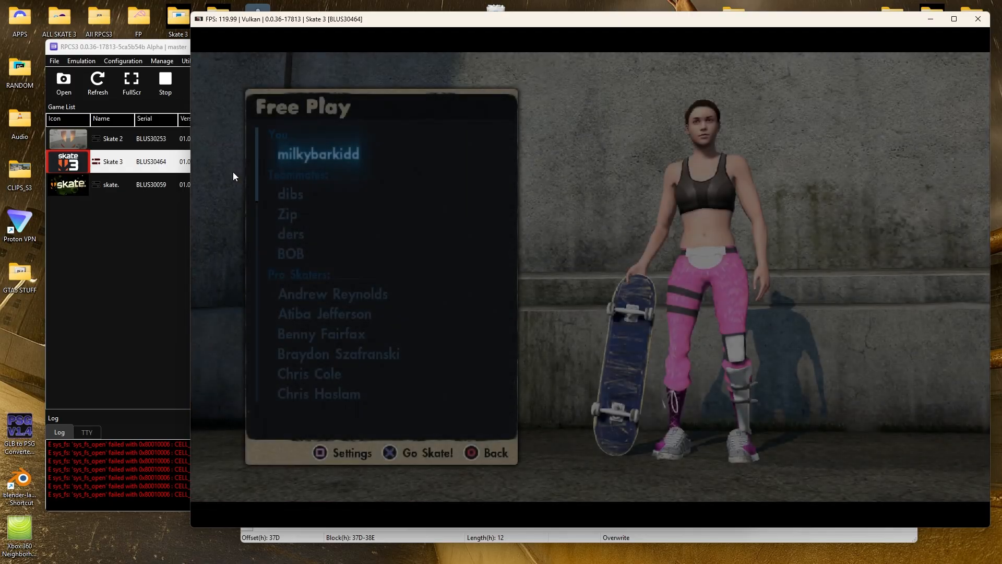
Choose Dem Bones under Other Skaters in the Free Play list and start skating with the custom model
key(Down)
key(Down)
key(Down)
key(Down)
key(Down)
key(Down)
key(Down)
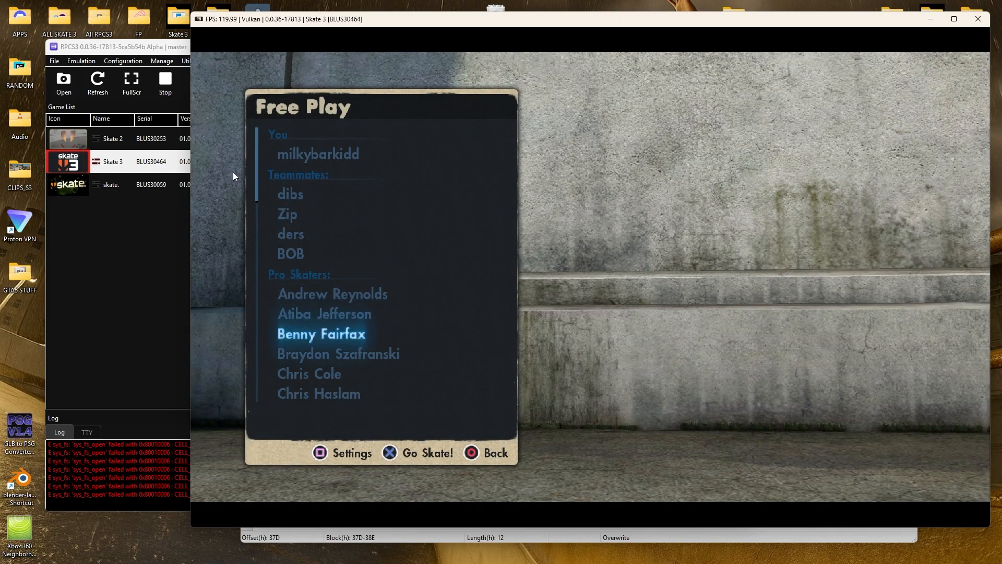
key(Down)
key(Down)
key(Down)
key(Down)
key(Down)
key(Down)
key(Down)
key(Down)
key(Down)
key(Down)
key(Down)
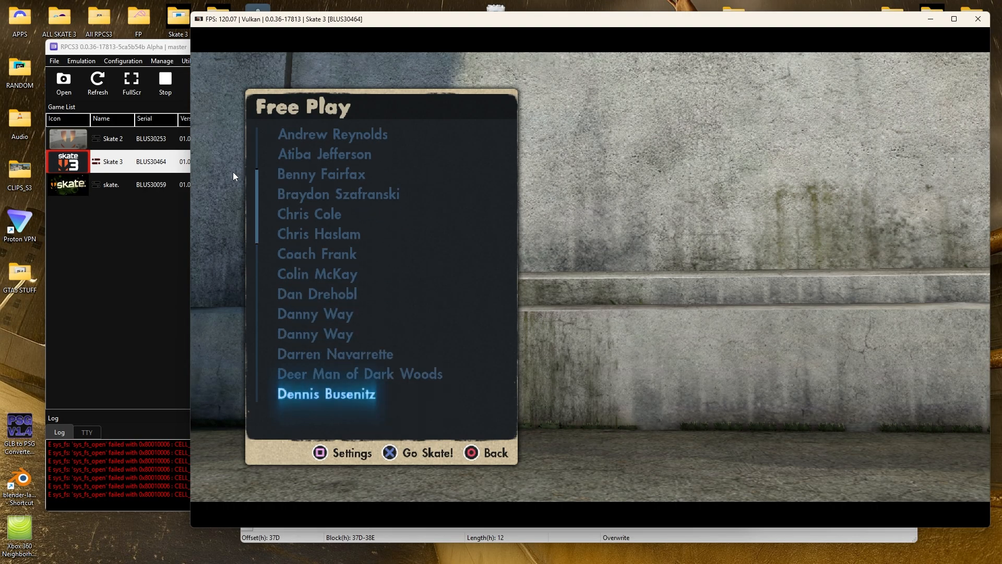
key(Down)
key(Down)
key(Down)
key(Down)
key(Down)
key(Down)
key(Down)
key(Down)
key(Down)
key(Down)
key(Down)
key(Down)
key(Down)
key(Down)
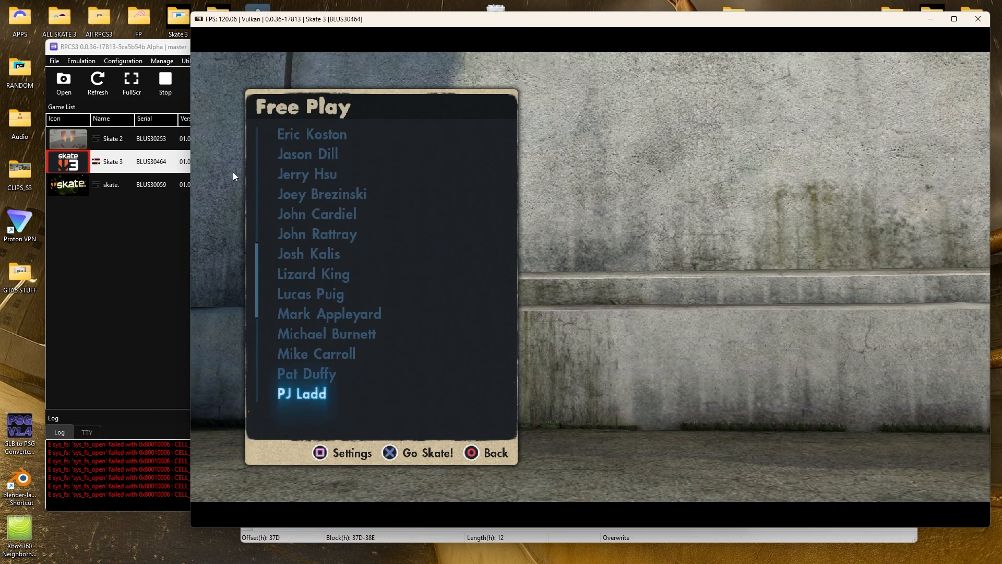
key(Down)
key(Down)
key(Down)
key(Down)
key(Down)
key(Down)
key(Down)
key(Down)
key(Down)
key(Down)
key(Down)
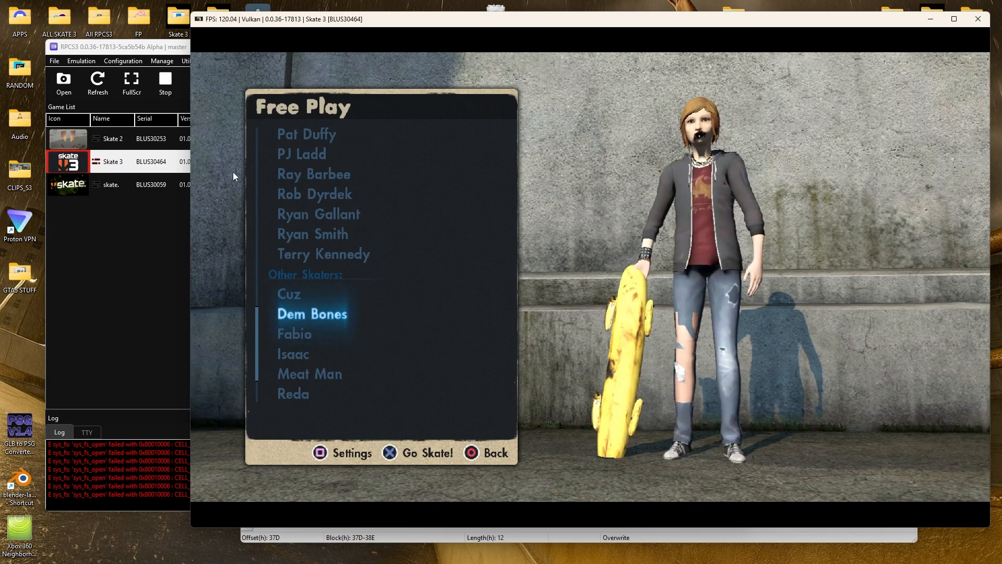
key(x)
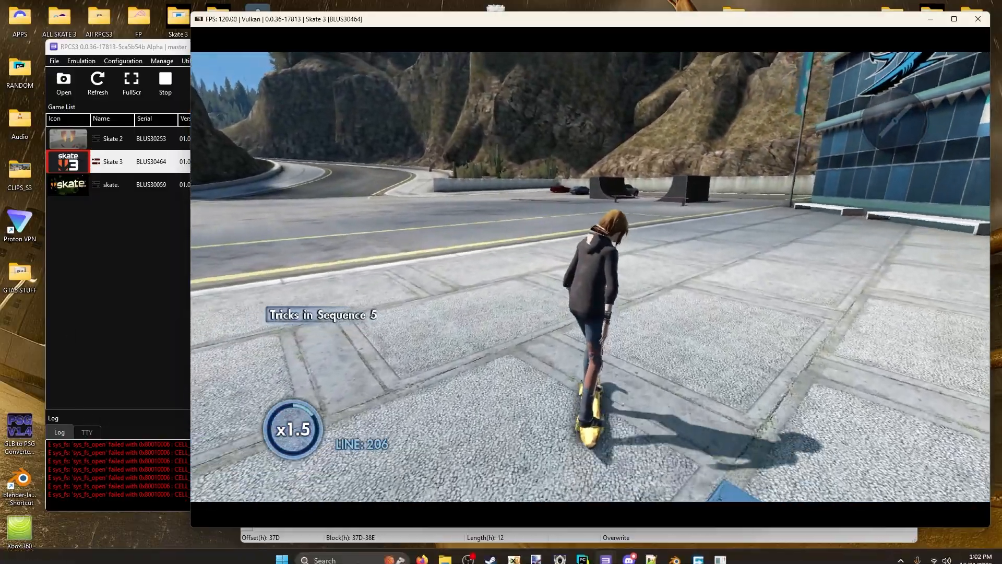
Switch to Discord and review the modding server's developer profiles and the Blender script posts in the other-mods channel
click(629, 551)
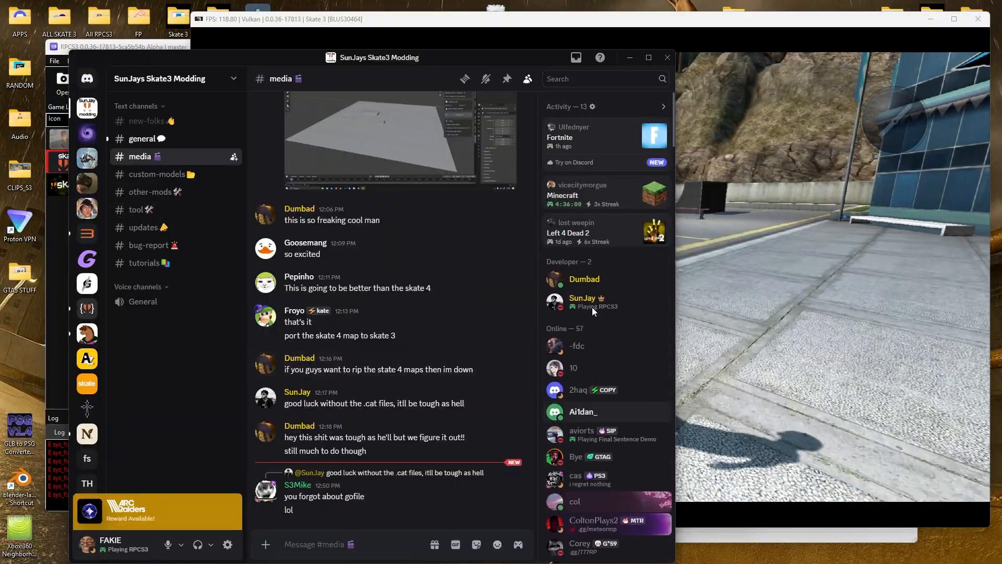
click(594, 281)
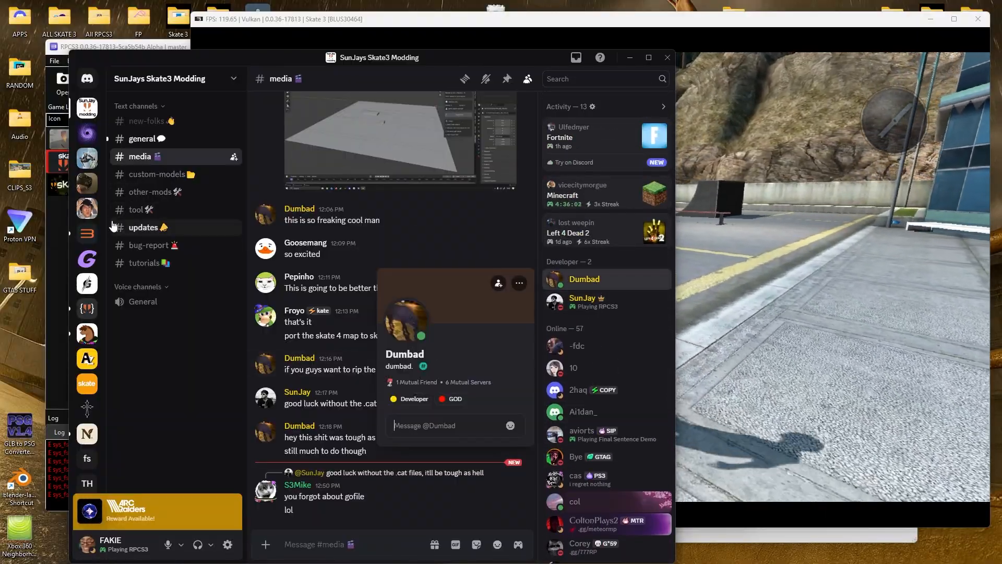
click(178, 197)
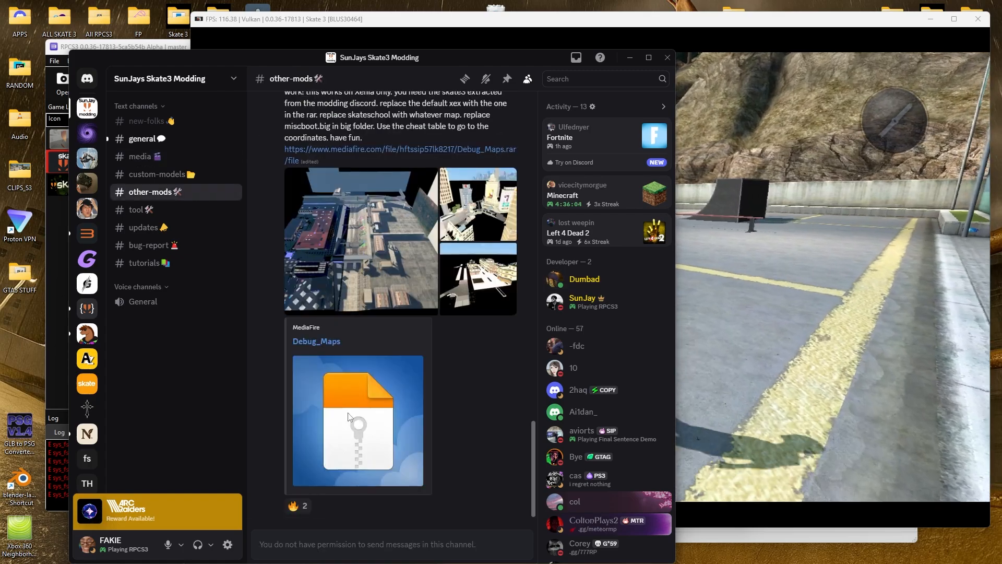
scroll(349, 412, up, 10)
scroll(349, 412, up, 7)
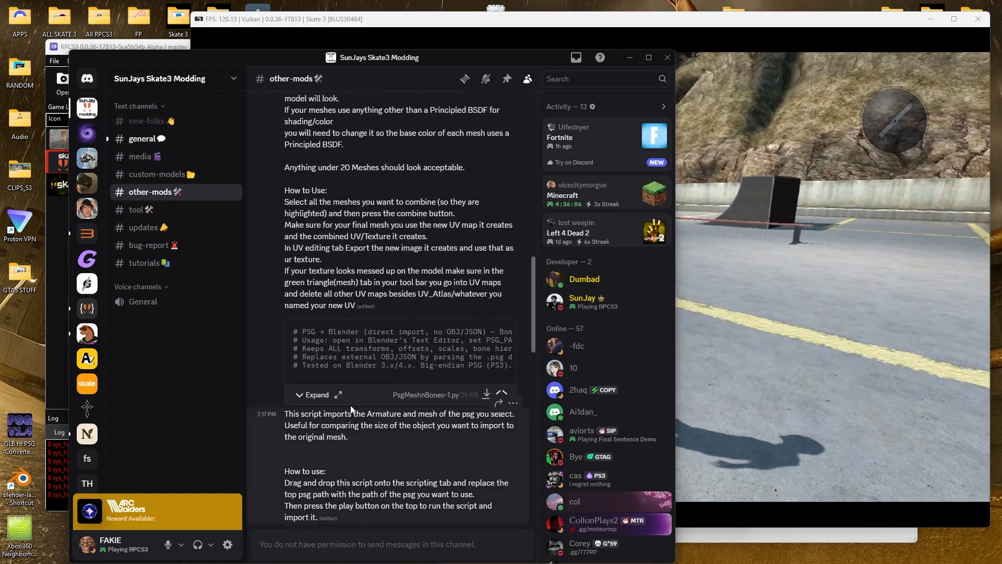
scroll(395, 353, up, 3)
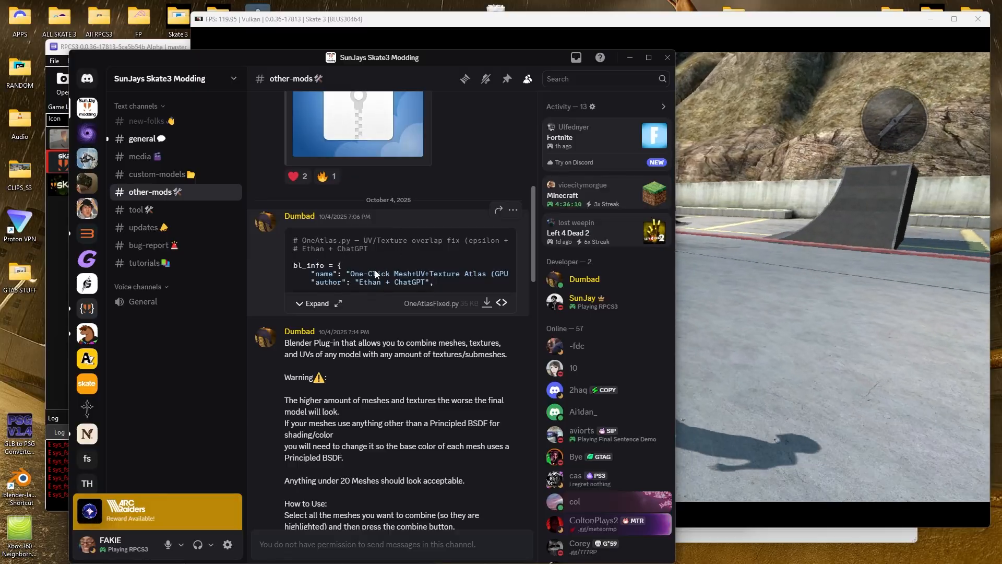
scroll(375, 270, down, 4)
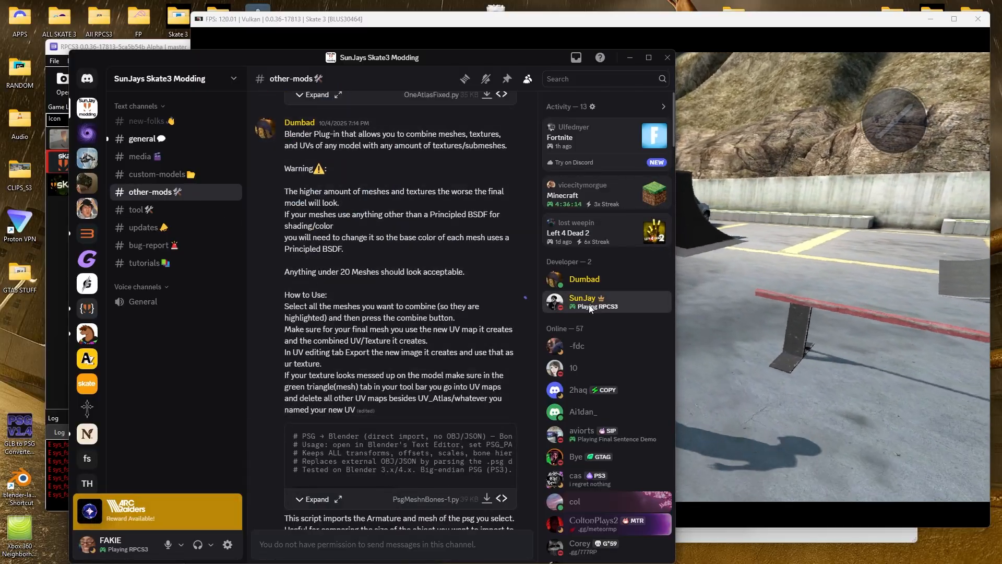
click(584, 307)
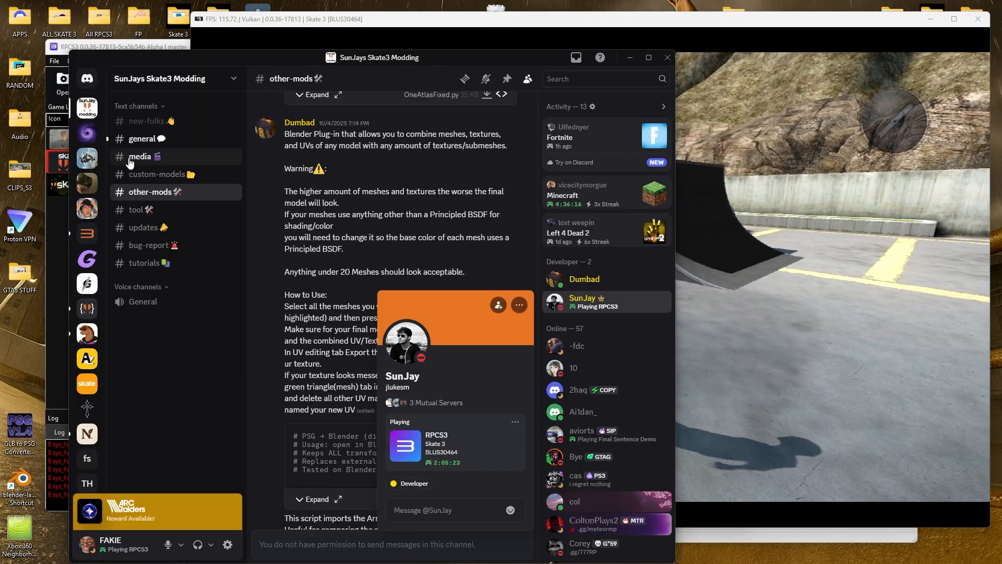
Review the GLB to PSG Converter v1.4 download and Skel.blend file in the tool channel, and return to the Skate 3 window
click(178, 214)
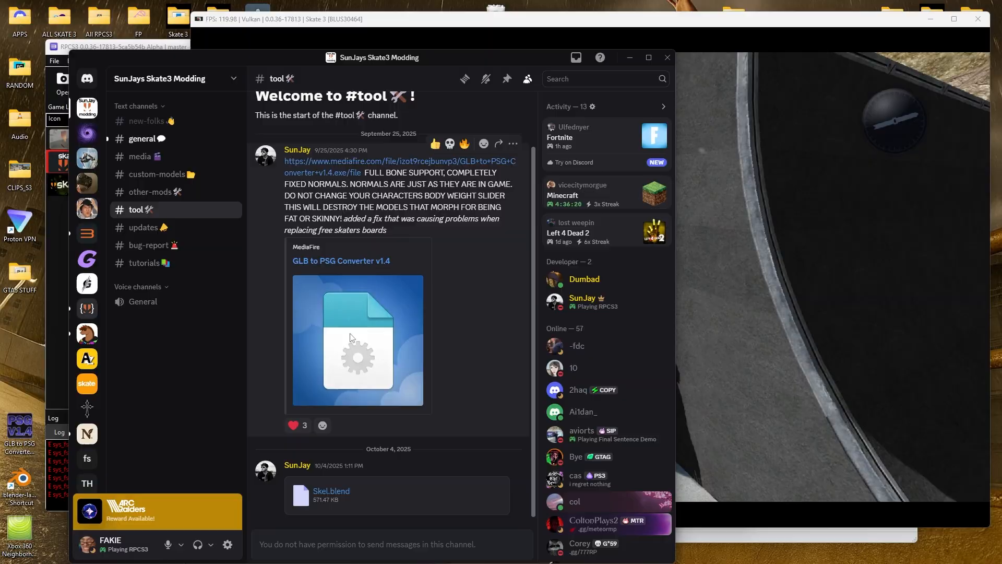
scroll(350, 335, up, 1)
scroll(349, 334, down, 1)
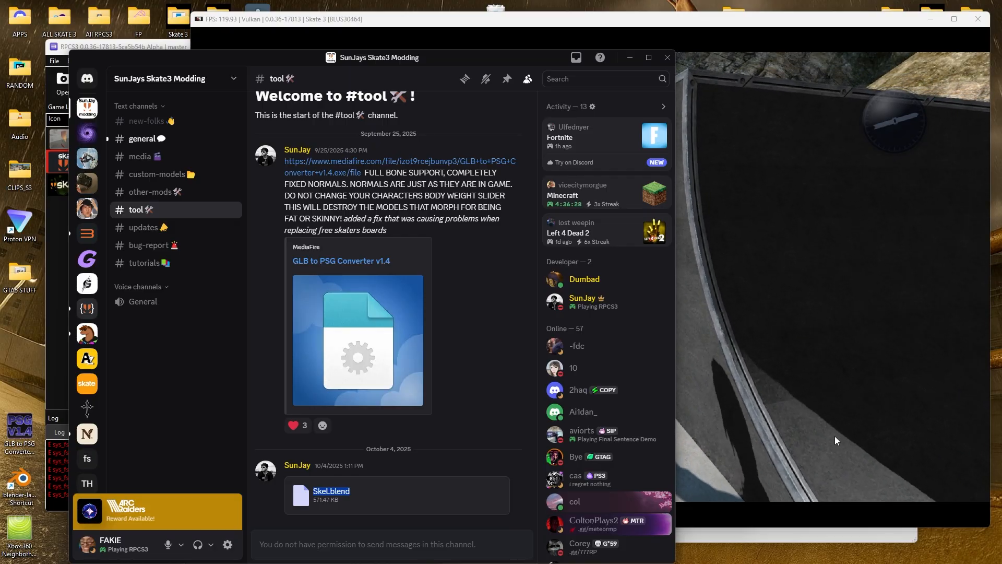
click(835, 437)
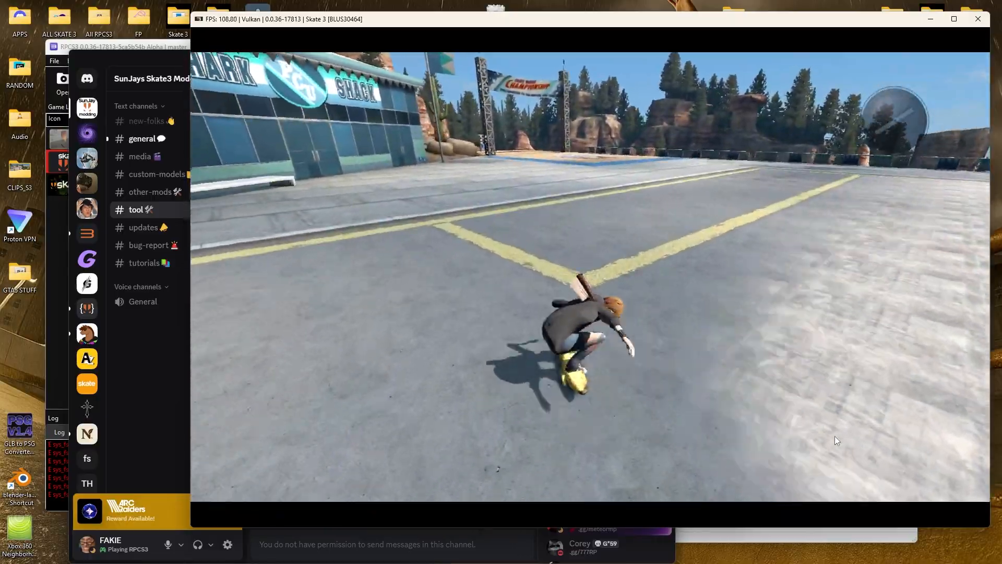
Switch to Discord's custom-models channel and inspect the chimp skater screenshot up close
click(173, 179)
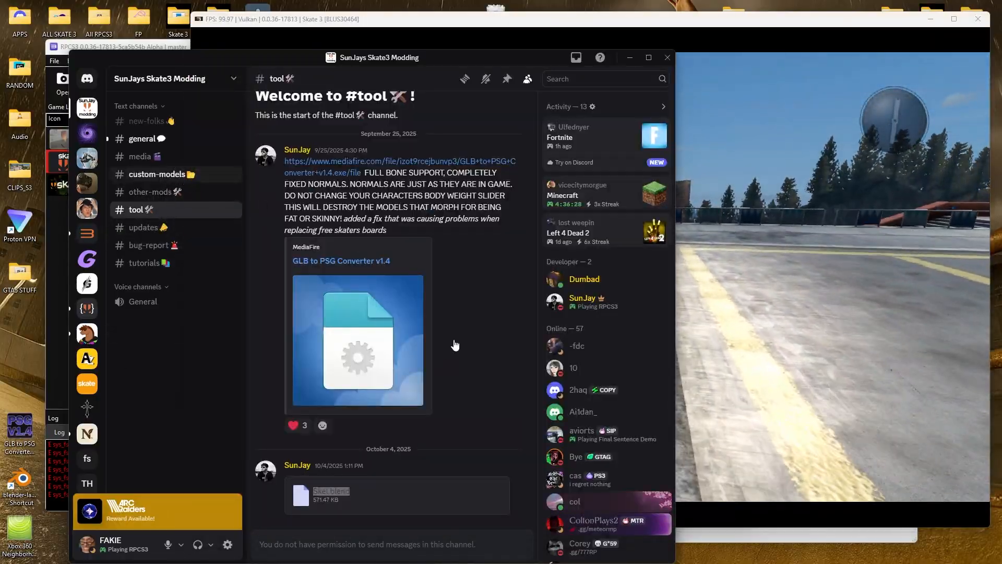
click(401, 330)
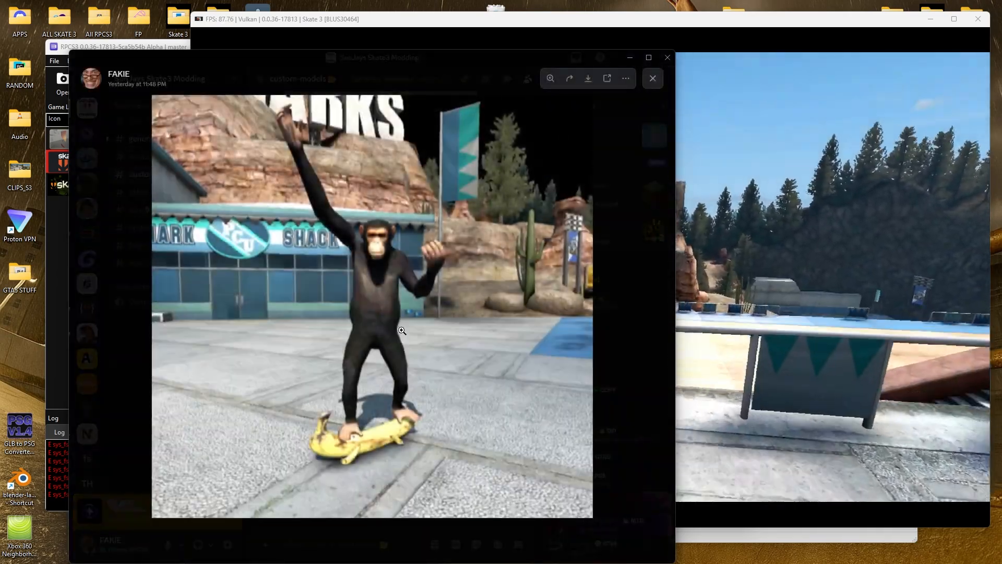
click(402, 330)
click(391, 405)
click(579, 412)
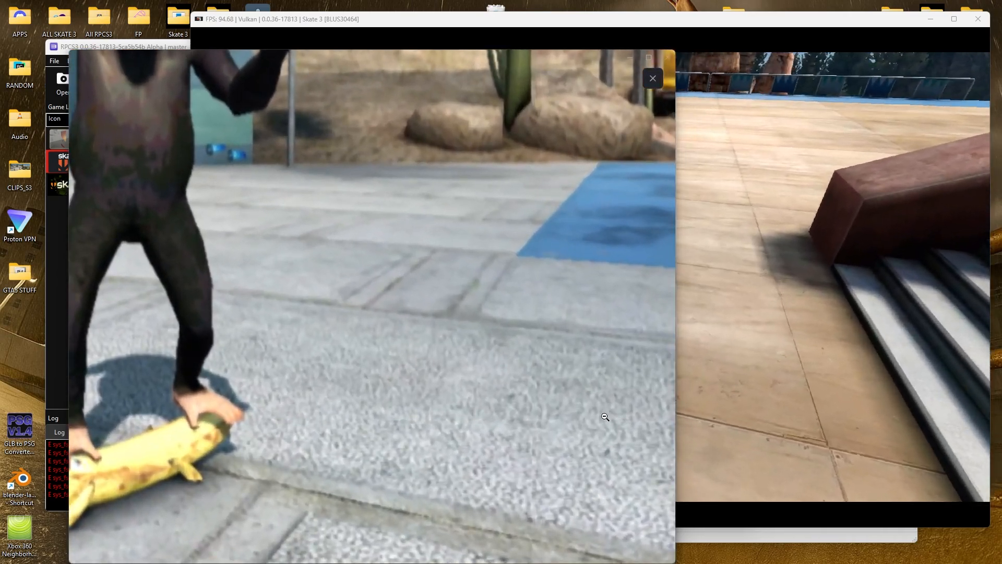
click(605, 417)
click(599, 419)
Inspect the custom hand model screenshot up close in the custom-models channel
scroll(327, 291, up, 5)
click(343, 300)
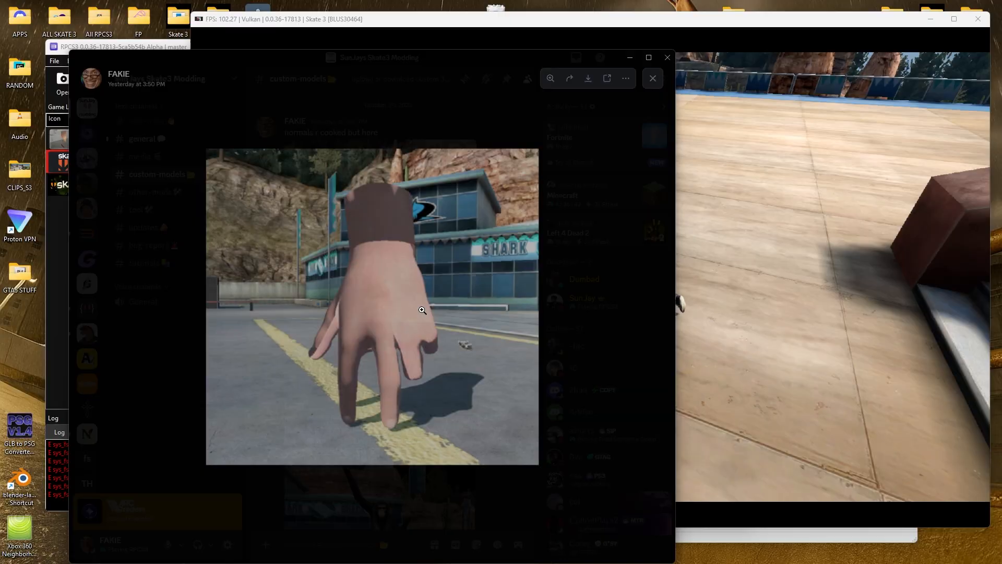
click(419, 346)
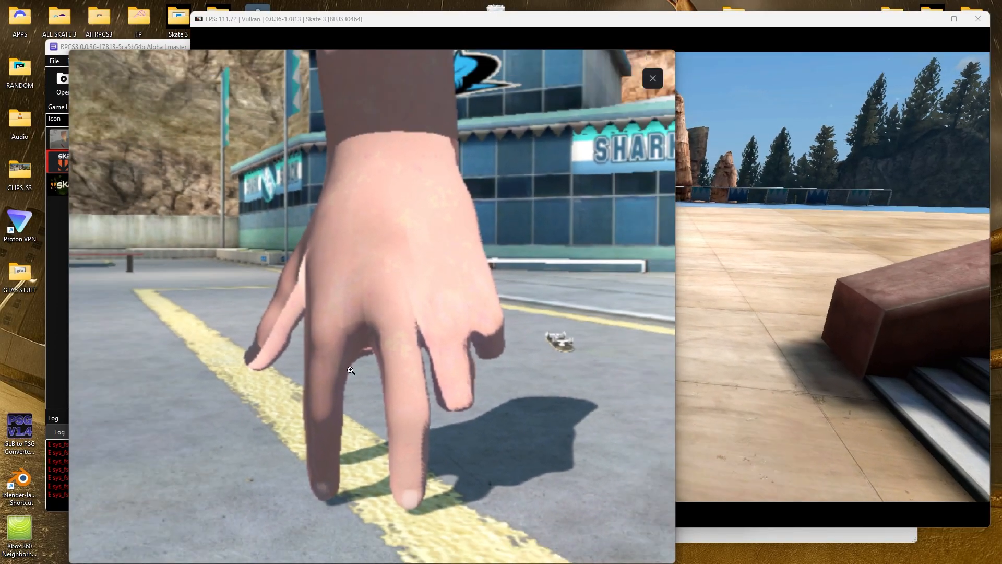
click(631, 394)
Browse the older custom-models uploads, viewing the Steezus-Shingo and RickSanchez-Shingo preview images at full size
scroll(449, 381, up, 10)
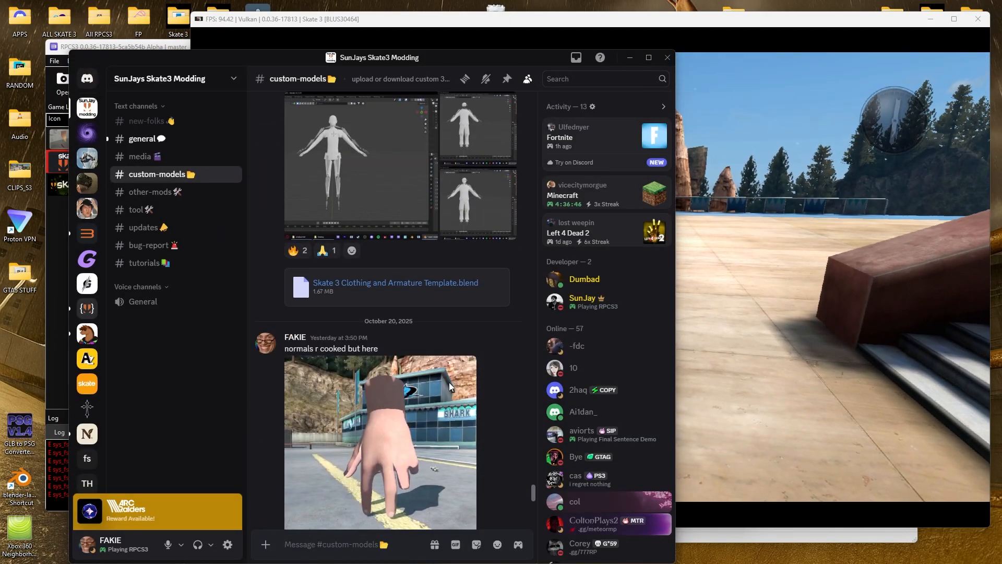
scroll(448, 387, up, 10)
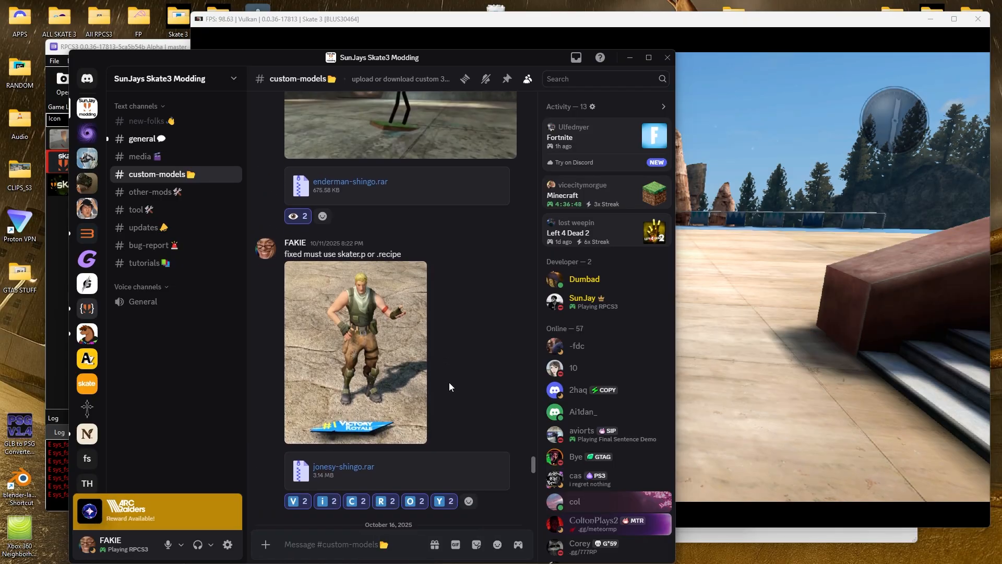
scroll(448, 382, up, 3)
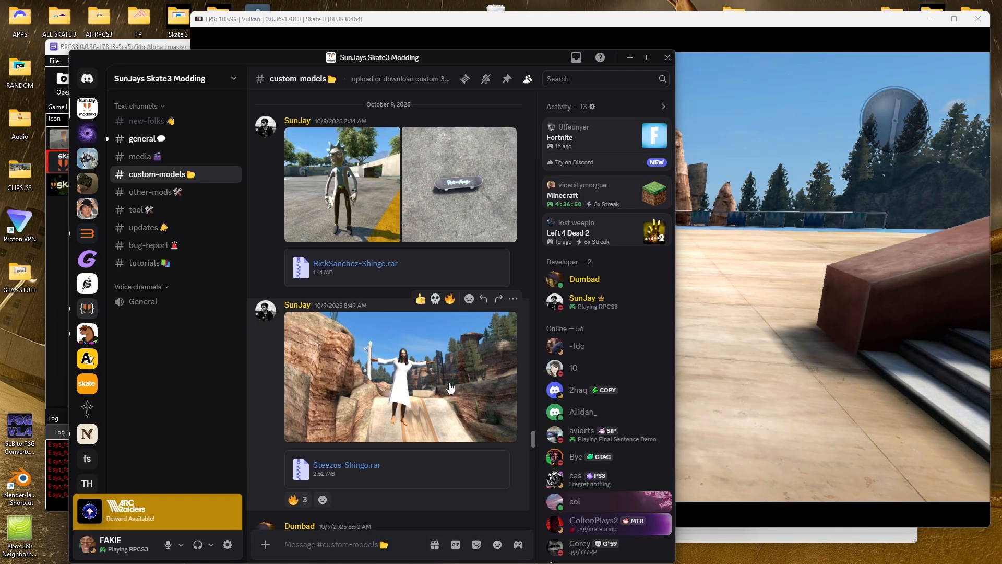
click(452, 387)
click(512, 485)
scroll(390, 399, up, 3)
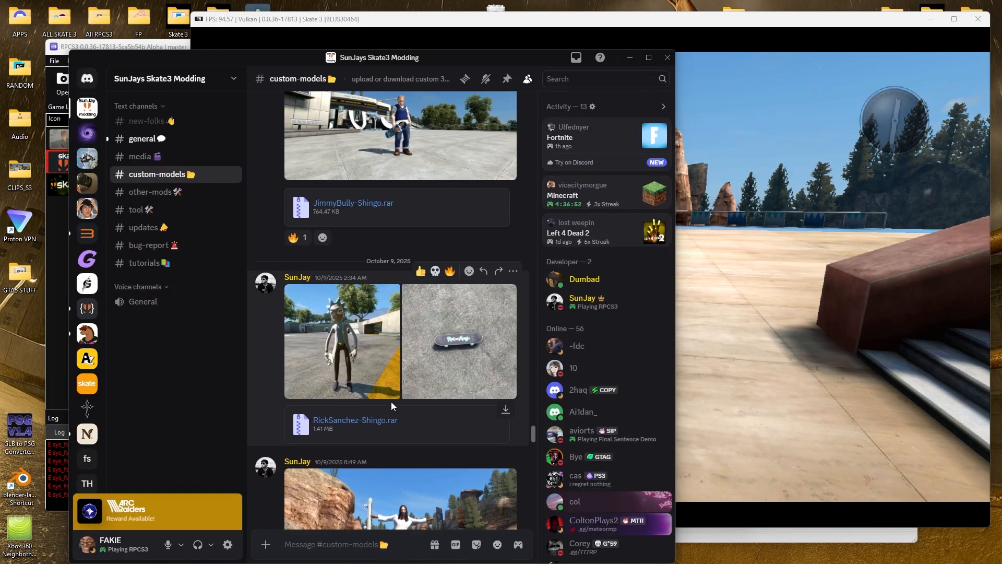
click(390, 399)
click(506, 493)
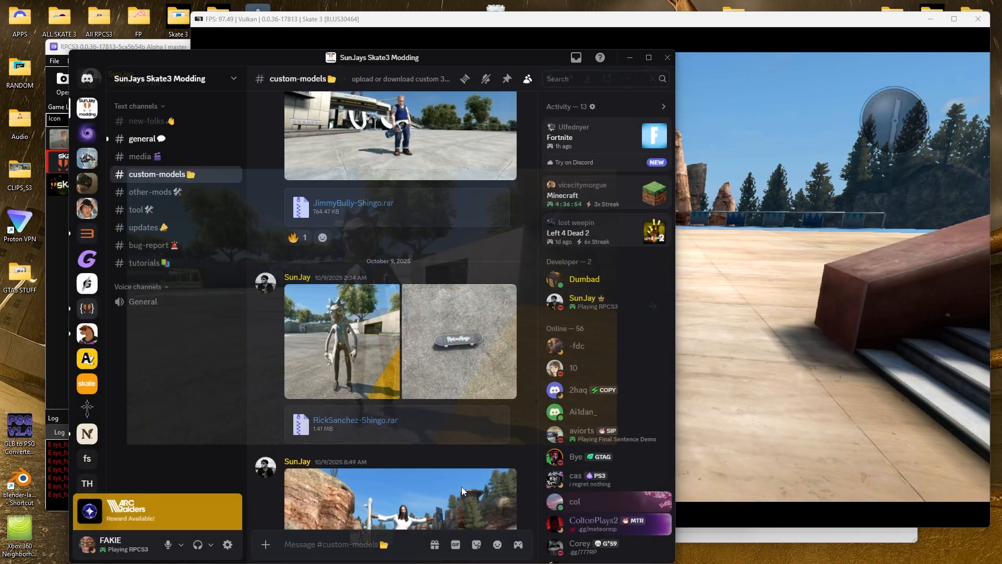
scroll(424, 486, up, 5)
scroll(425, 488, up, 15)
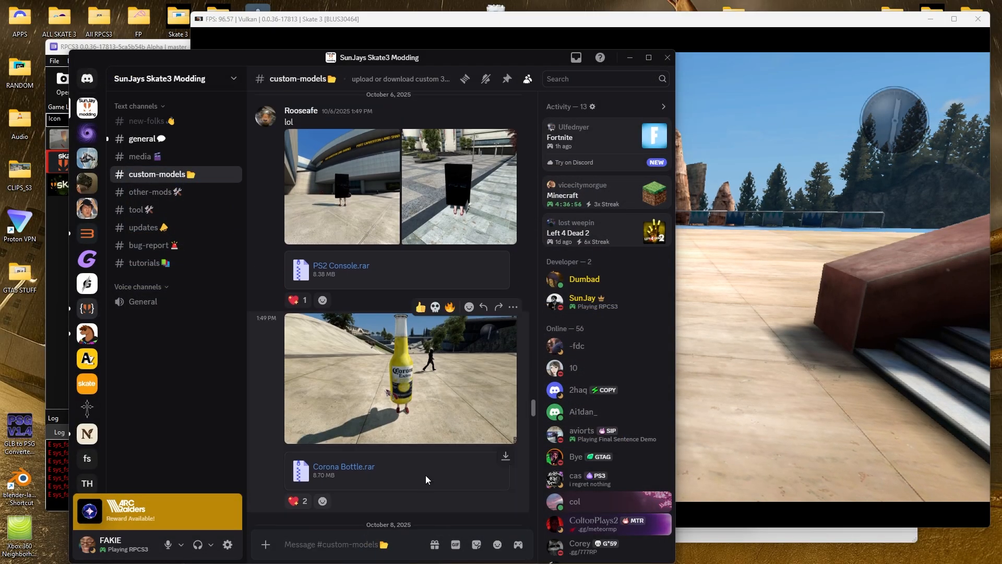
scroll(427, 455, up, 10)
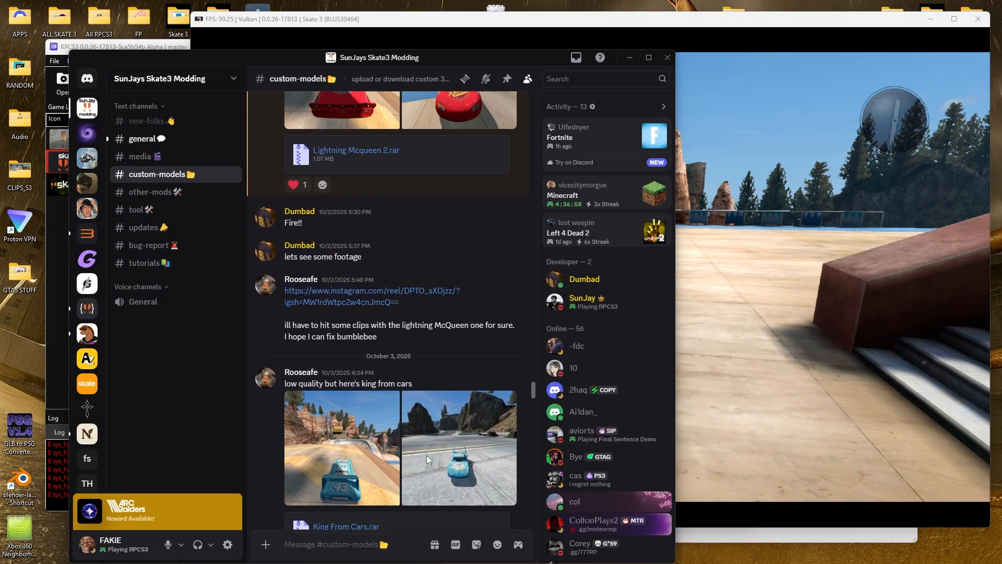
Open the general channel and examine the screenshot of the emptied Blackbox map with the custom ramp
click(191, 140)
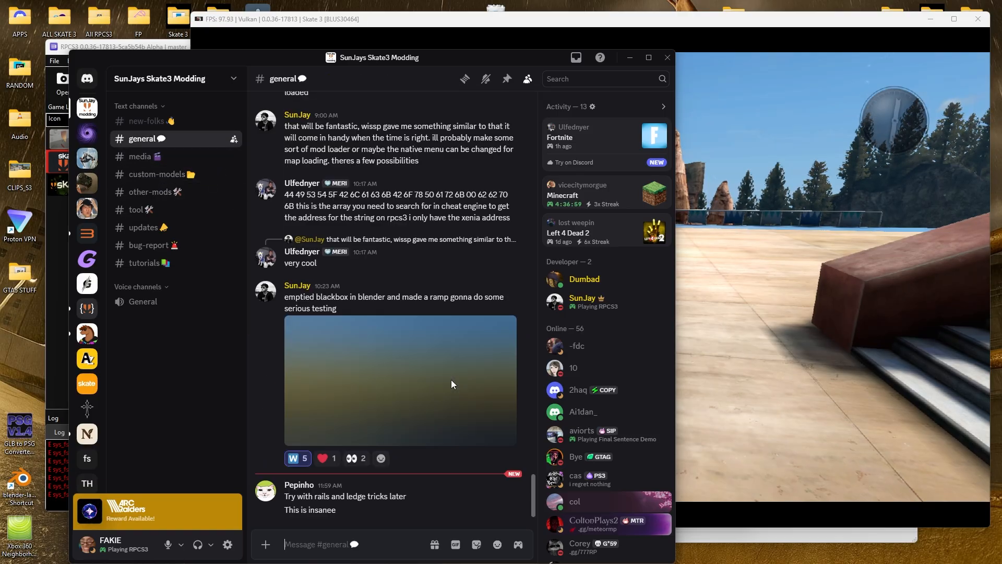
click(462, 385)
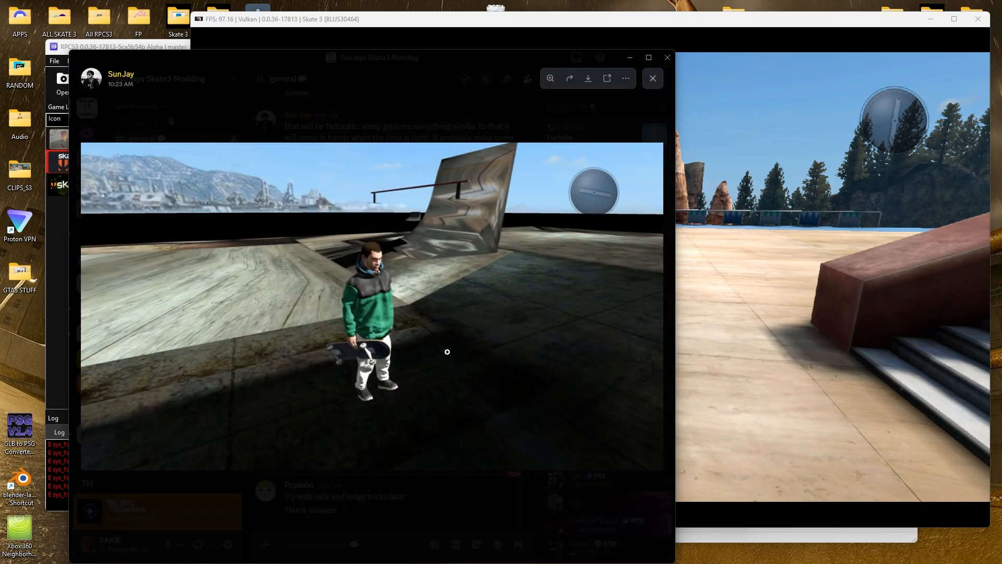
click(447, 352)
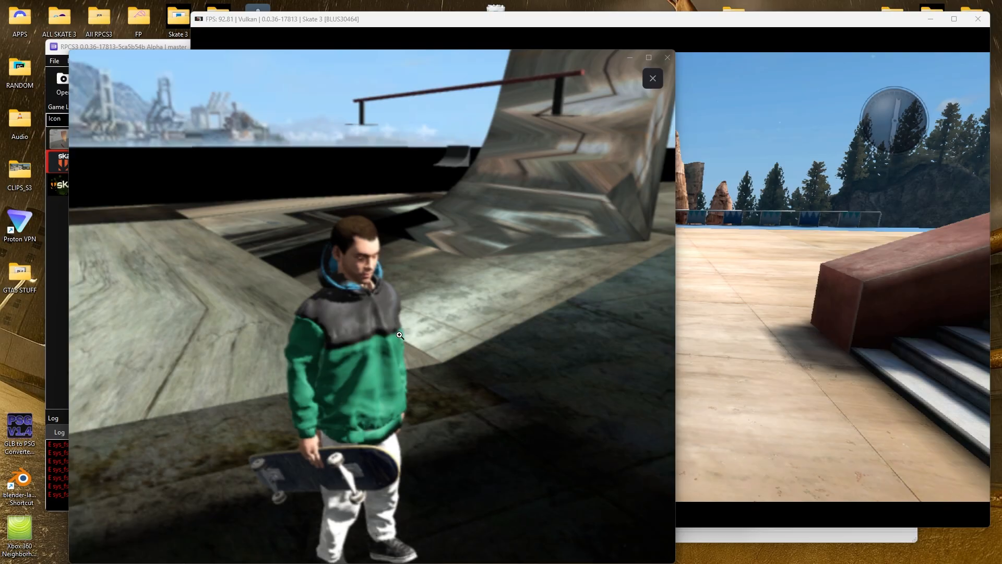
click(437, 362)
drag(455, 407, 423, 420)
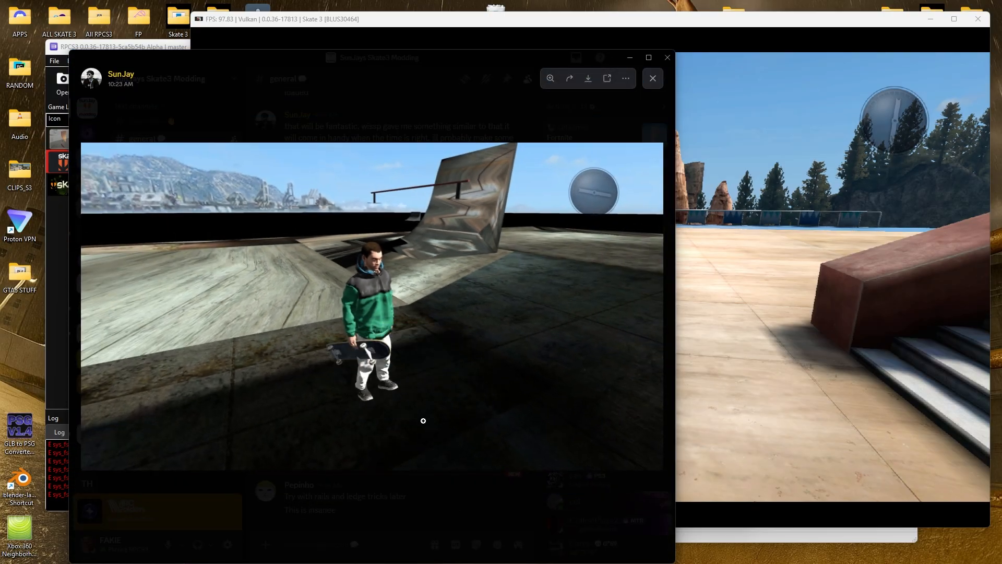
click(475, 502)
scroll(416, 391, down, 15)
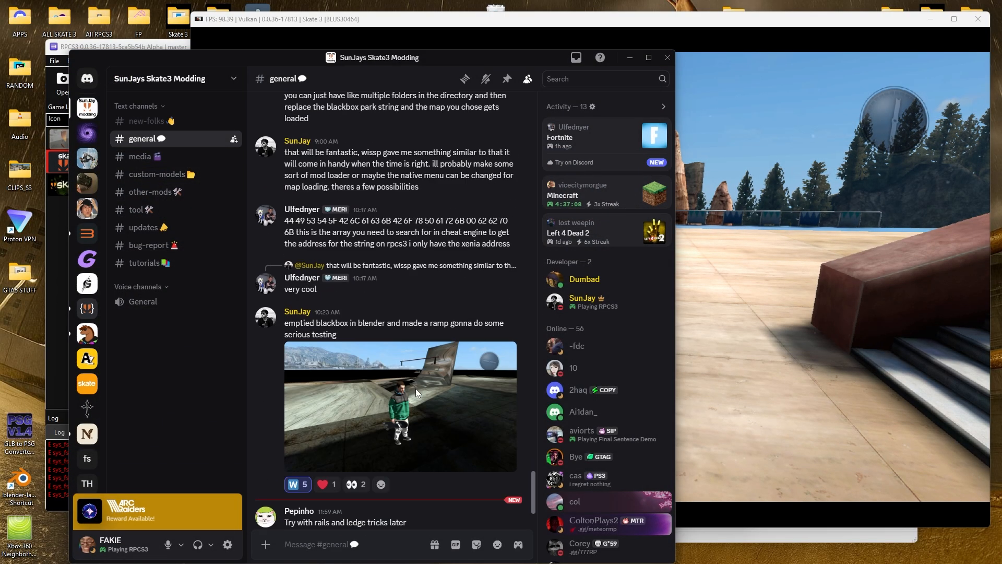
Enlarge the custom ramp screenshot again and switch back to the Skate 3 game window
click(417, 390)
click(419, 392)
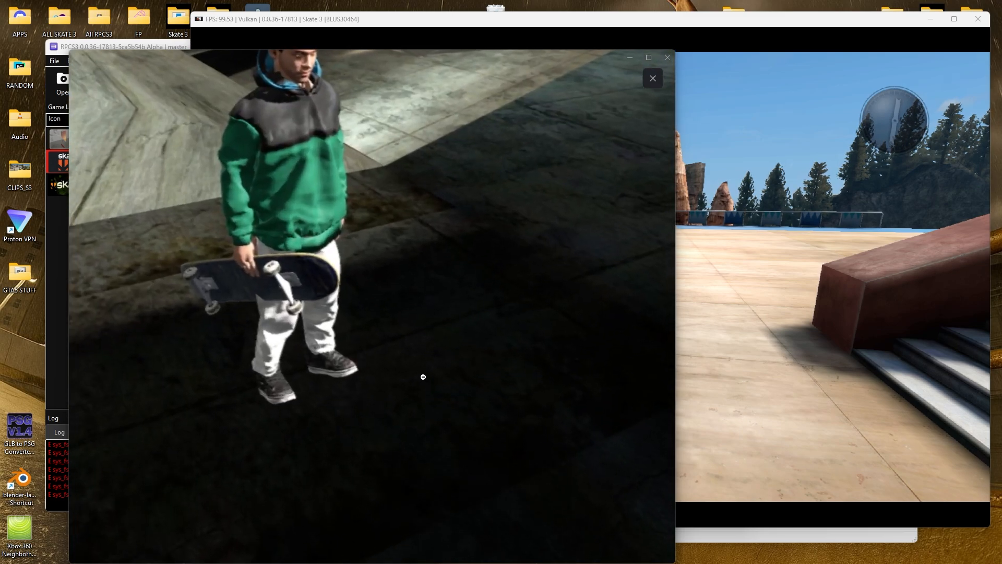
click(421, 373)
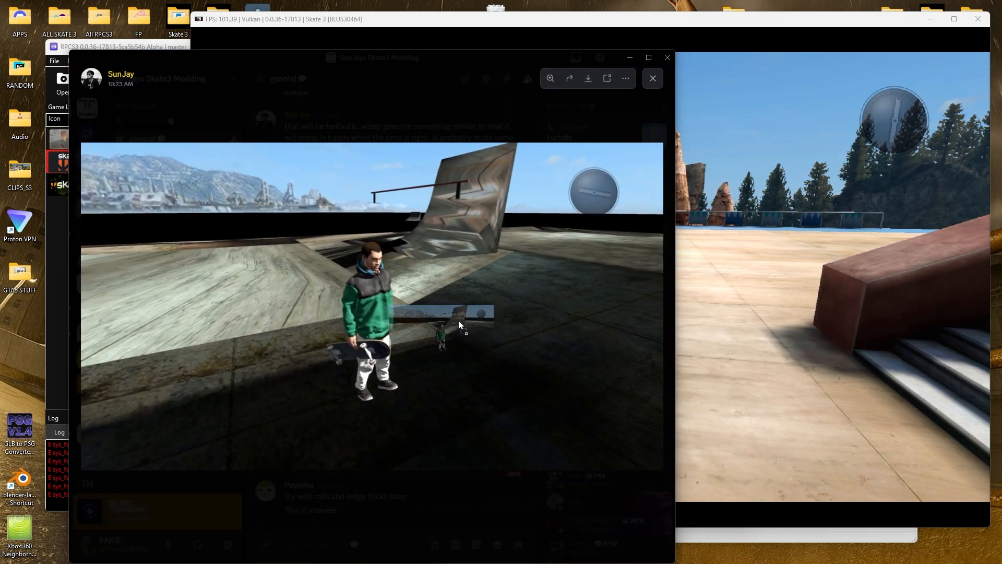
click(845, 281)
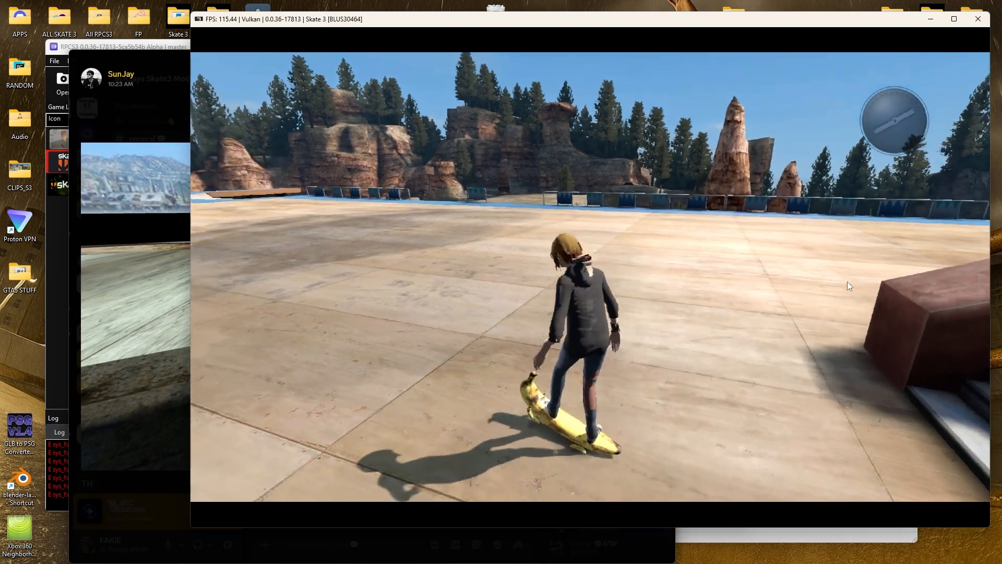